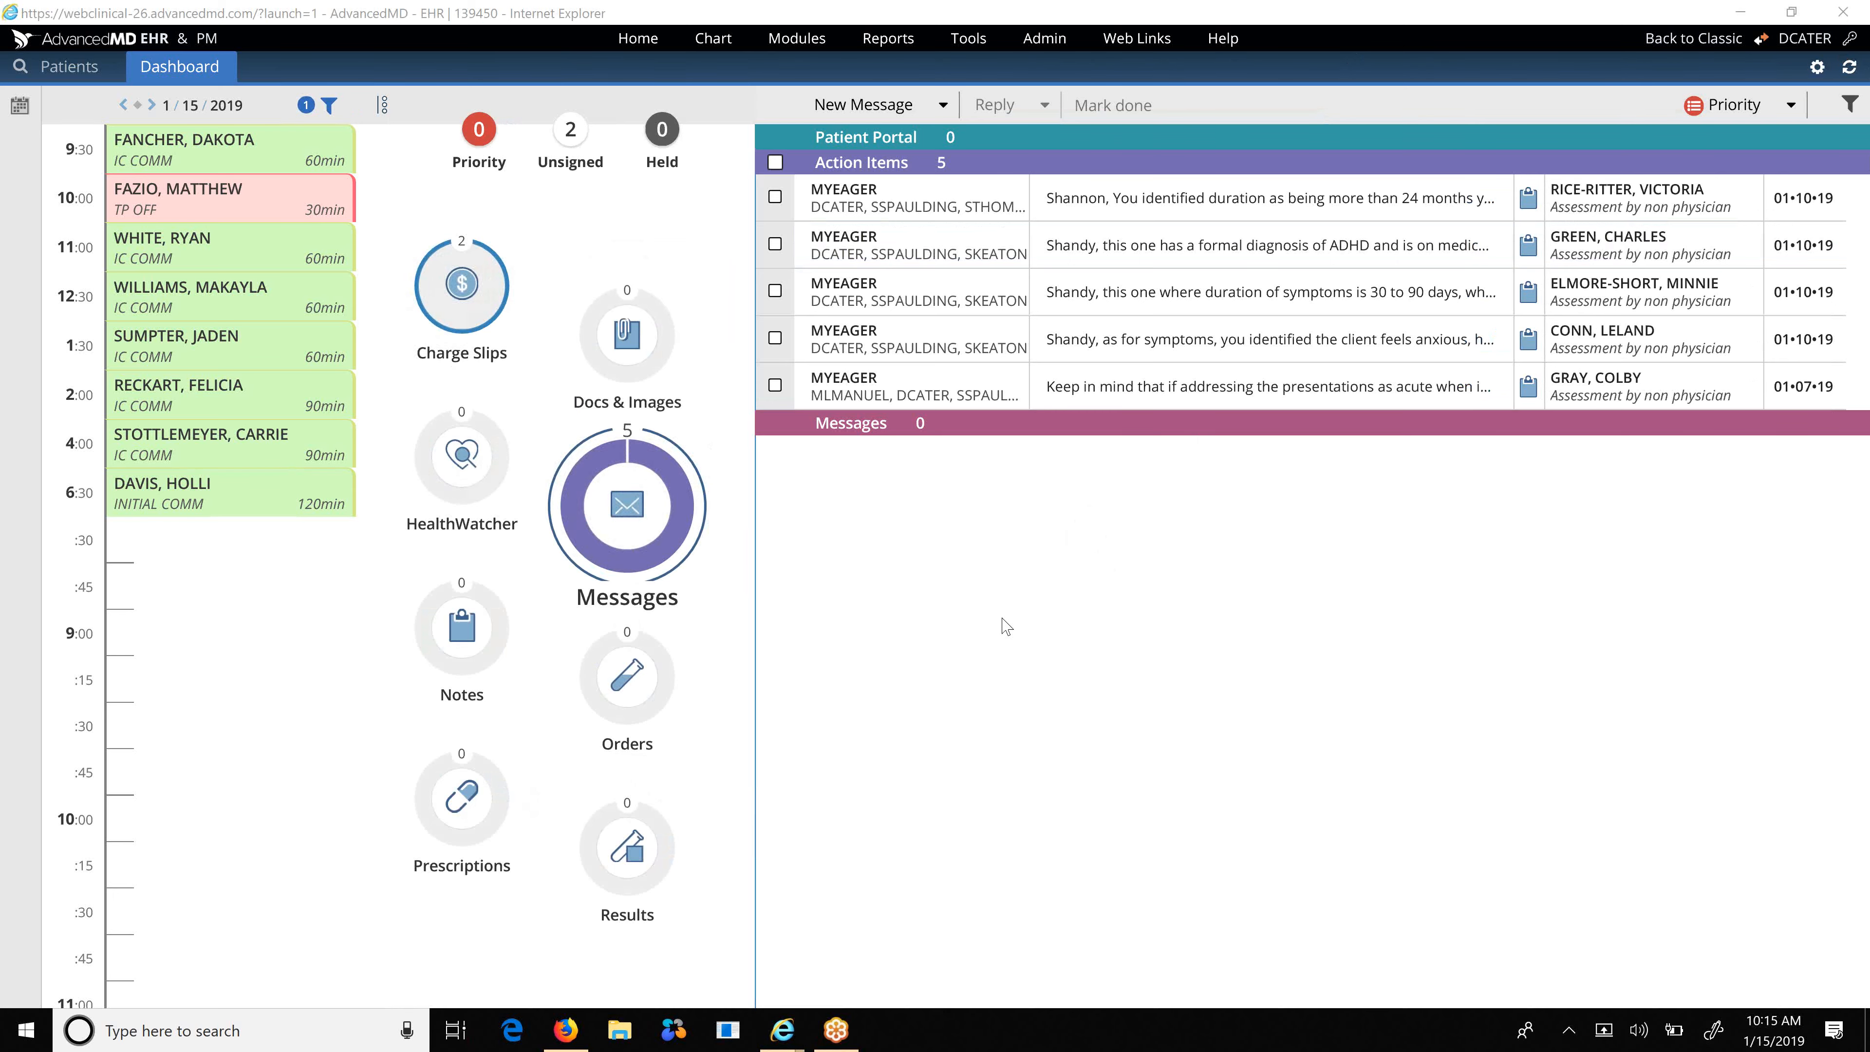
Restore down the EHR window and bring the PM dashboard with its financial health figures forward.
{"action": "scroll", "coordinate": [1002, 619], "scroll_direction": "up", "scroll_amount": 3}
{"action": "scroll", "coordinate": [1002, 619], "scroll_direction": "down", "scroll_amount": 2}
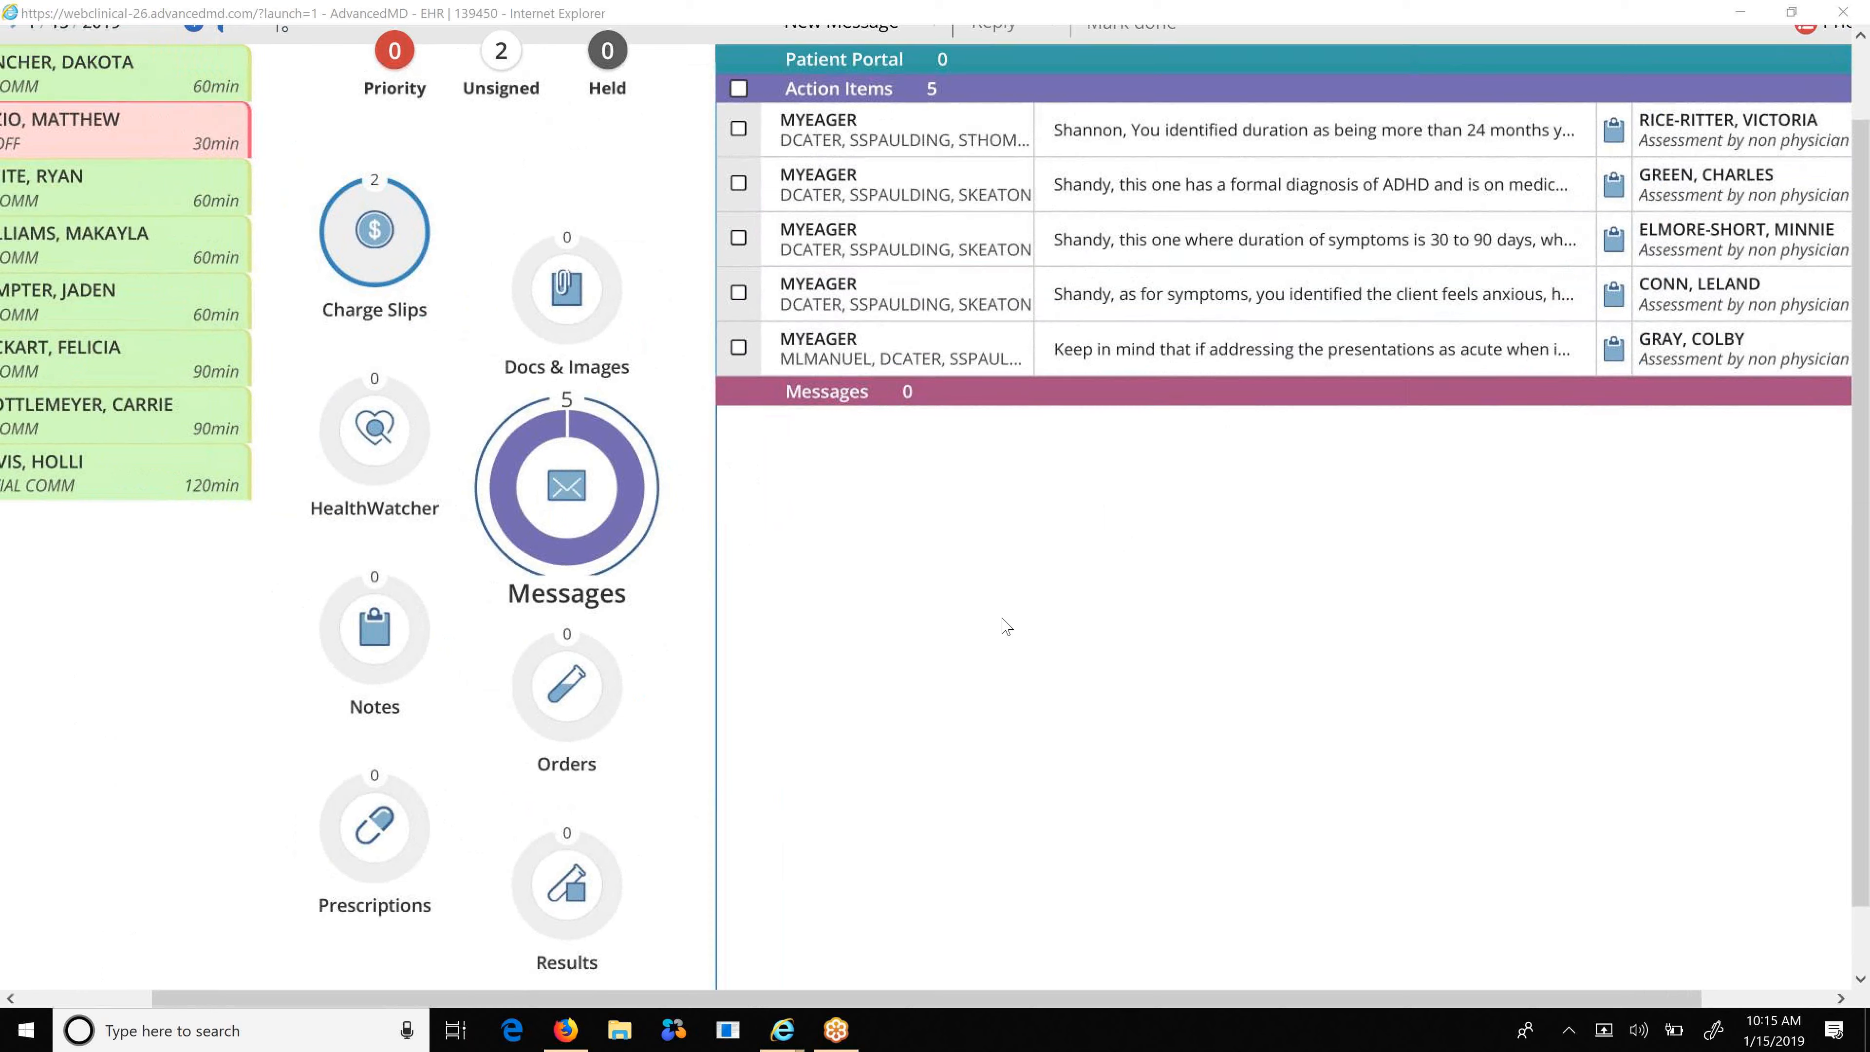
{"action": "scroll", "coordinate": [1006, 626], "scroll_direction": "down", "scroll_amount": 2}
{"action": "scroll", "coordinate": [1006, 626], "scroll_direction": "up", "scroll_amount": 1}
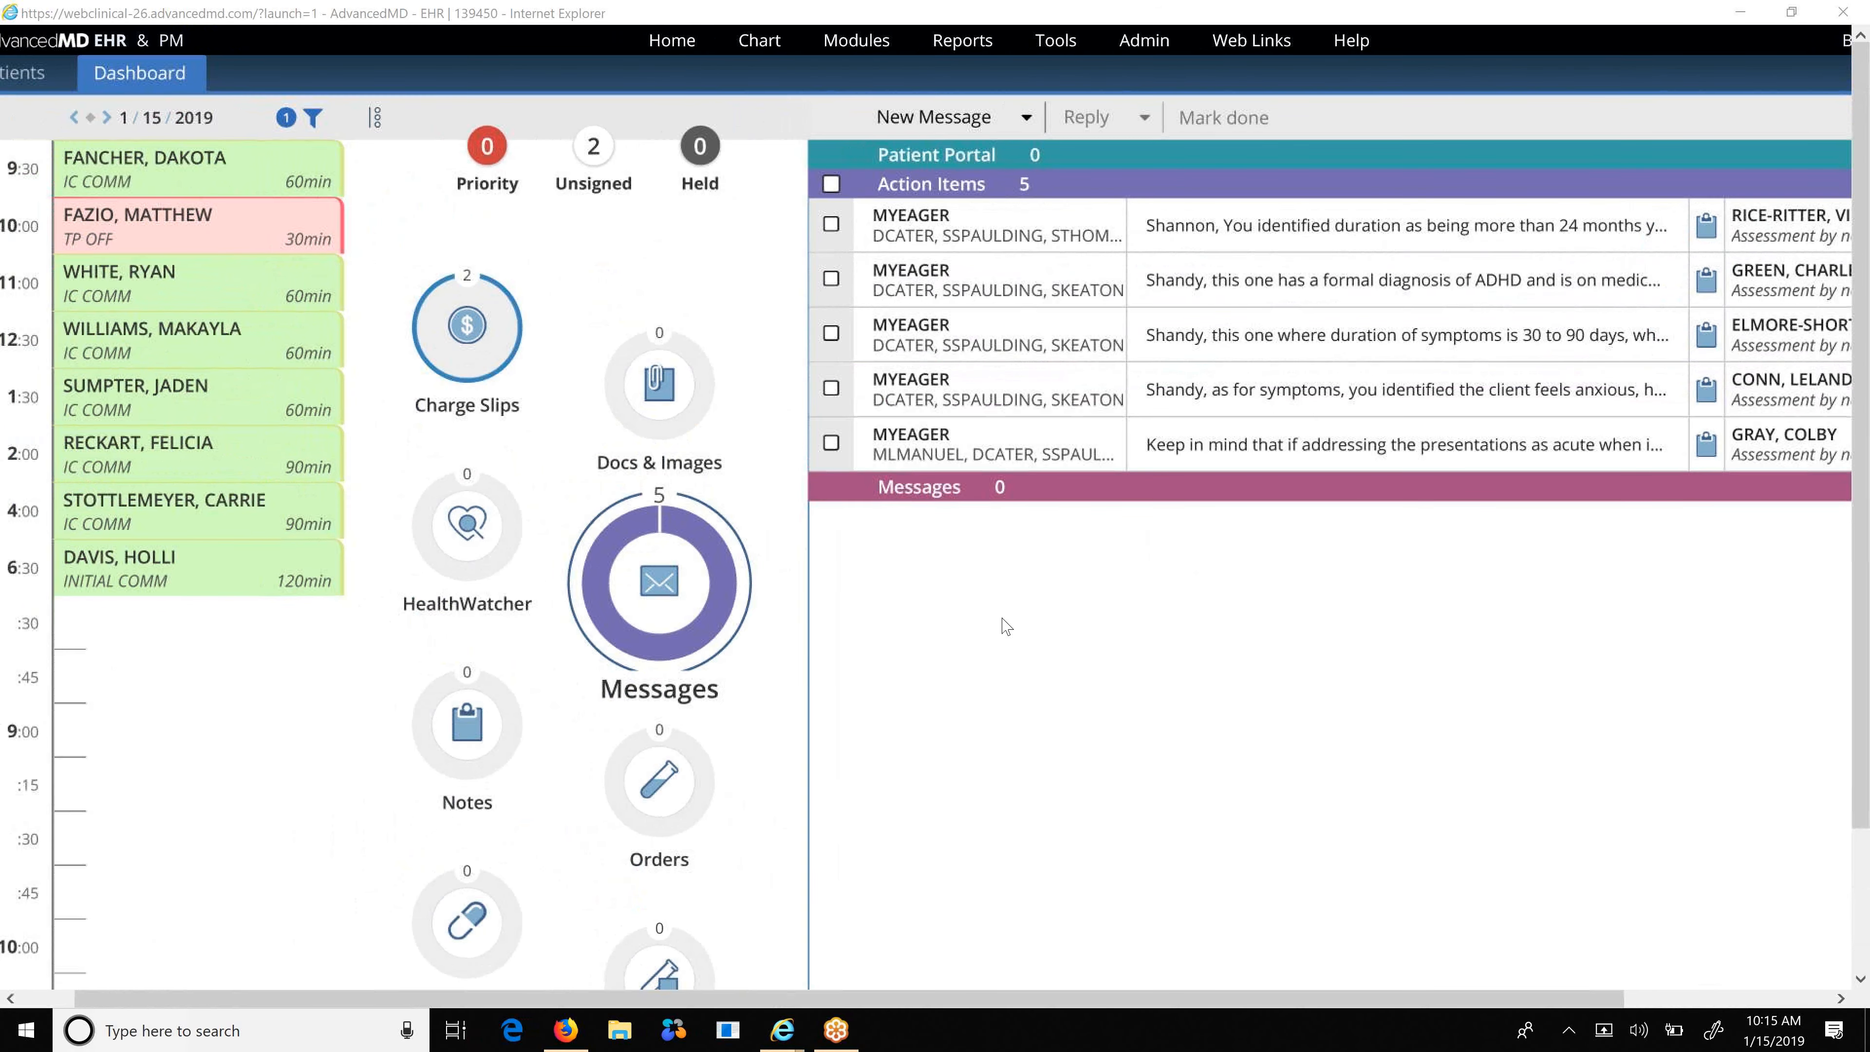
{"action": "scroll", "coordinate": [1006, 627], "scroll_direction": "left", "scroll_amount": 1}
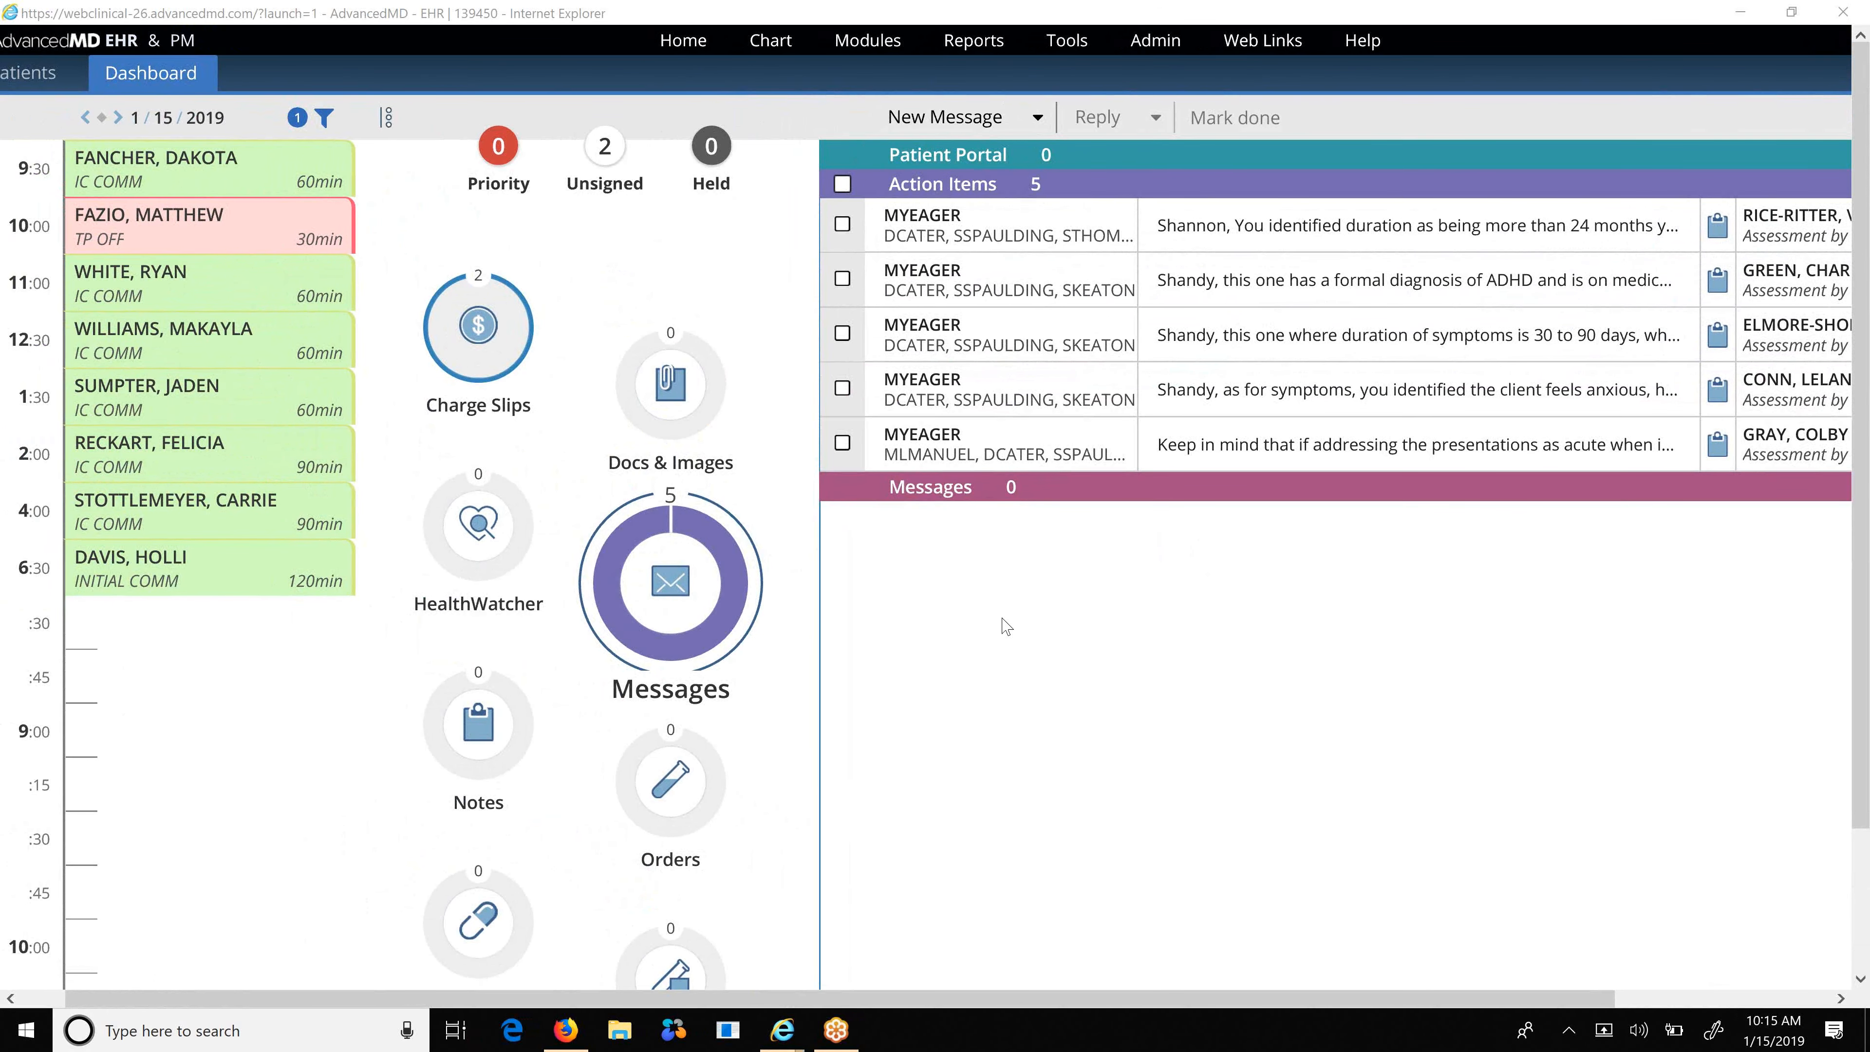
{"action": "scroll", "coordinate": [1007, 626], "scroll_direction": "left", "scroll_amount": 3}
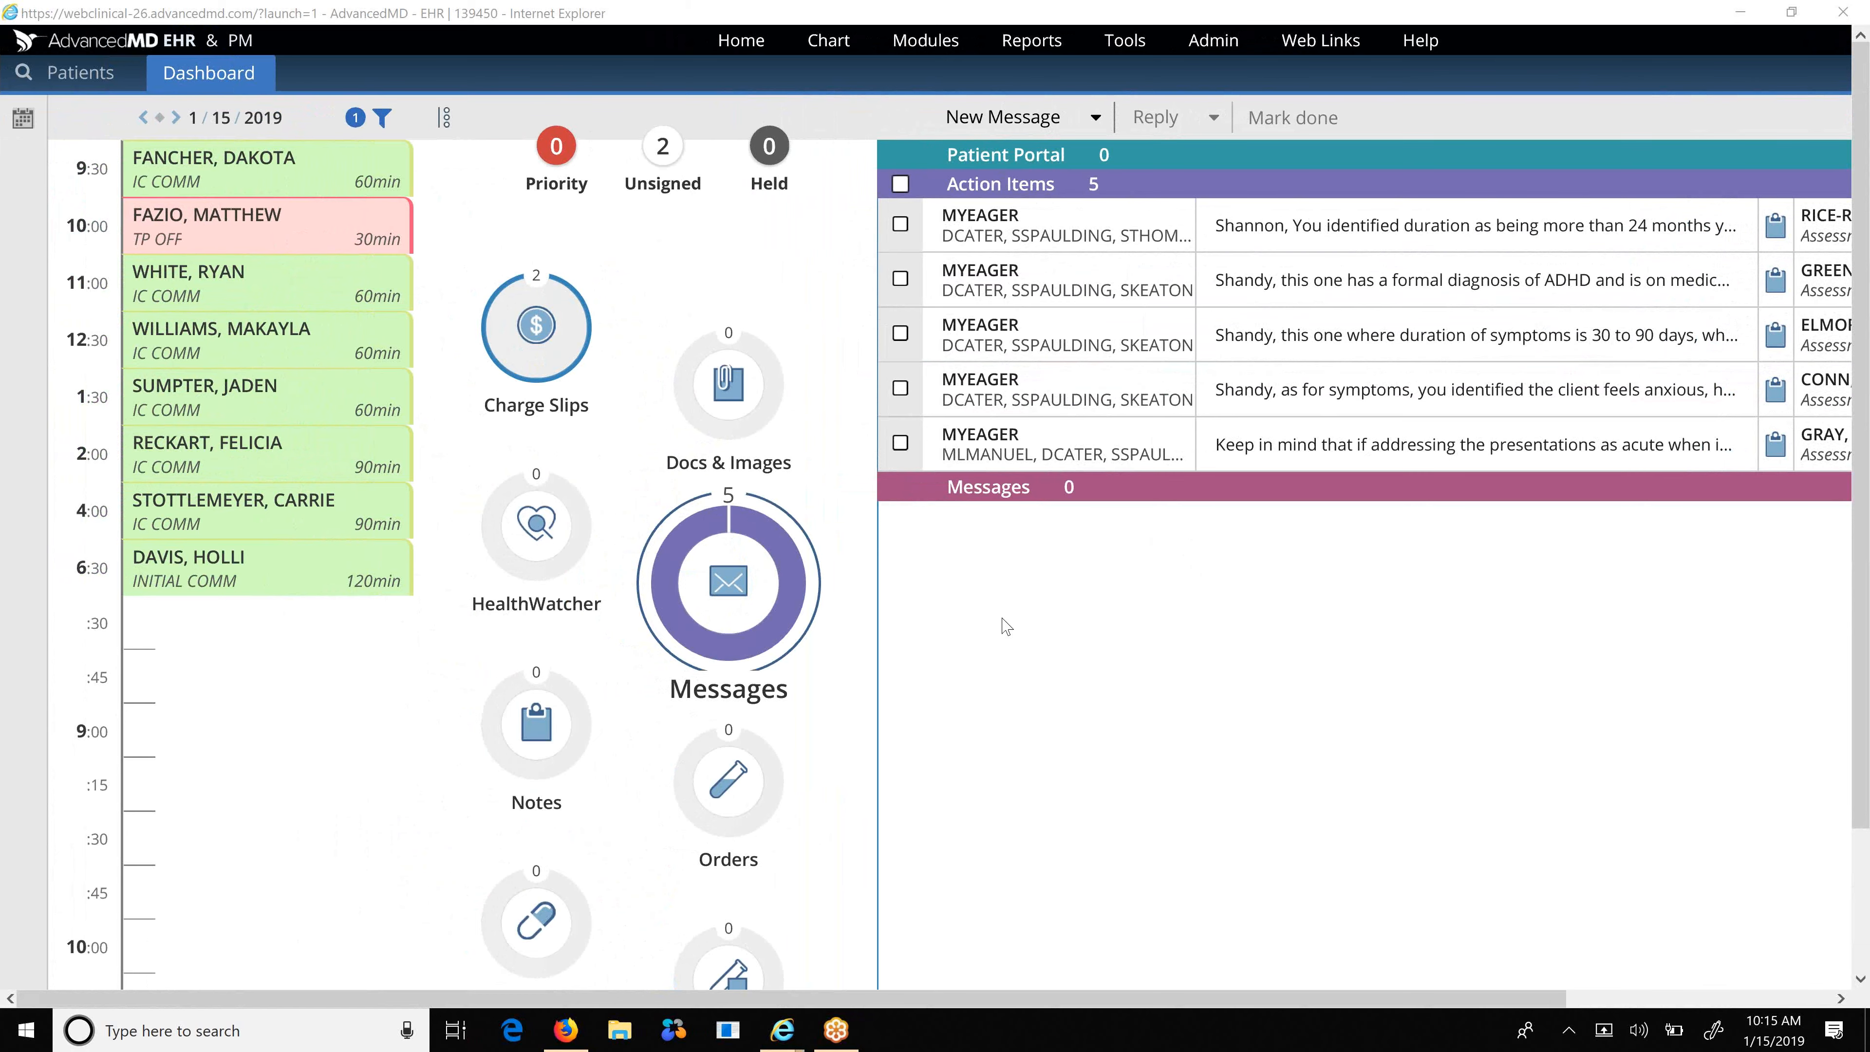
{"action": "scroll", "coordinate": [1006, 626], "scroll_direction": "down", "scroll_amount": 2}
{"action": "scroll", "coordinate": [1006, 626], "scroll_direction": "up", "scroll_amount": 1}
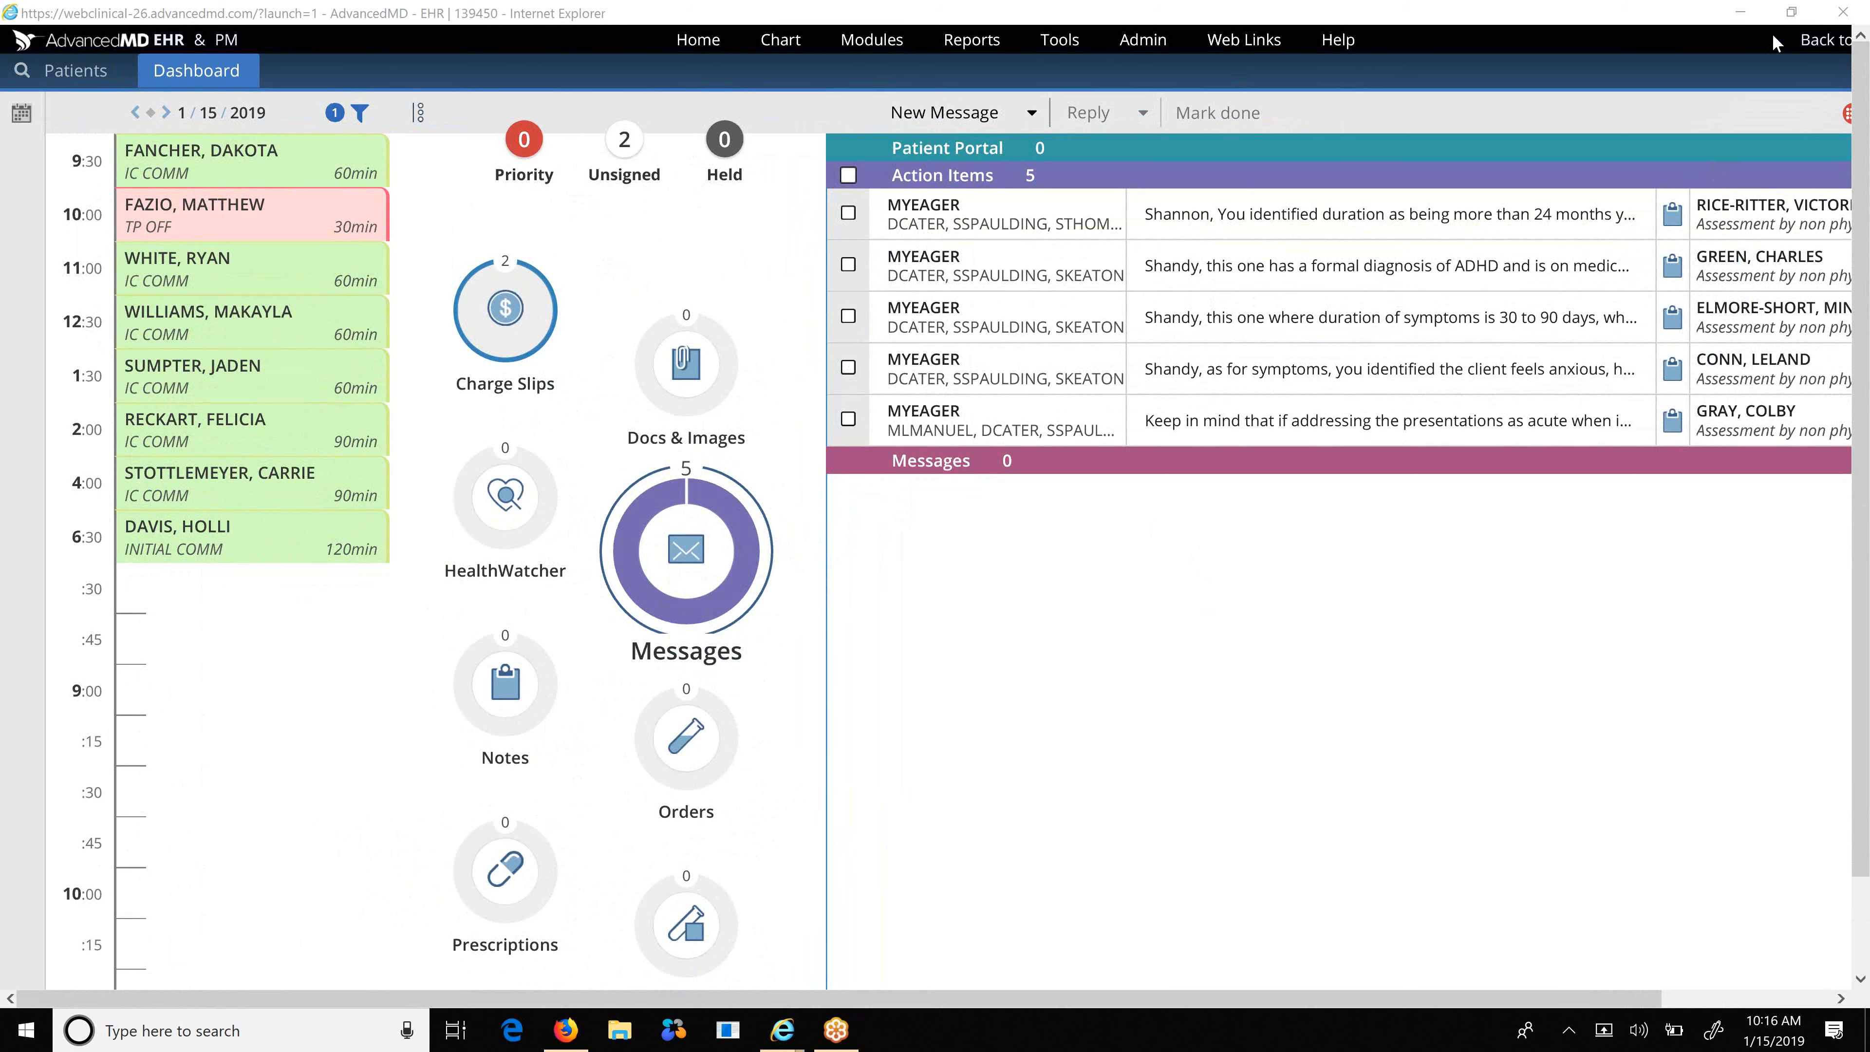
{"action": "left_click", "coordinate": [1791, 14]}
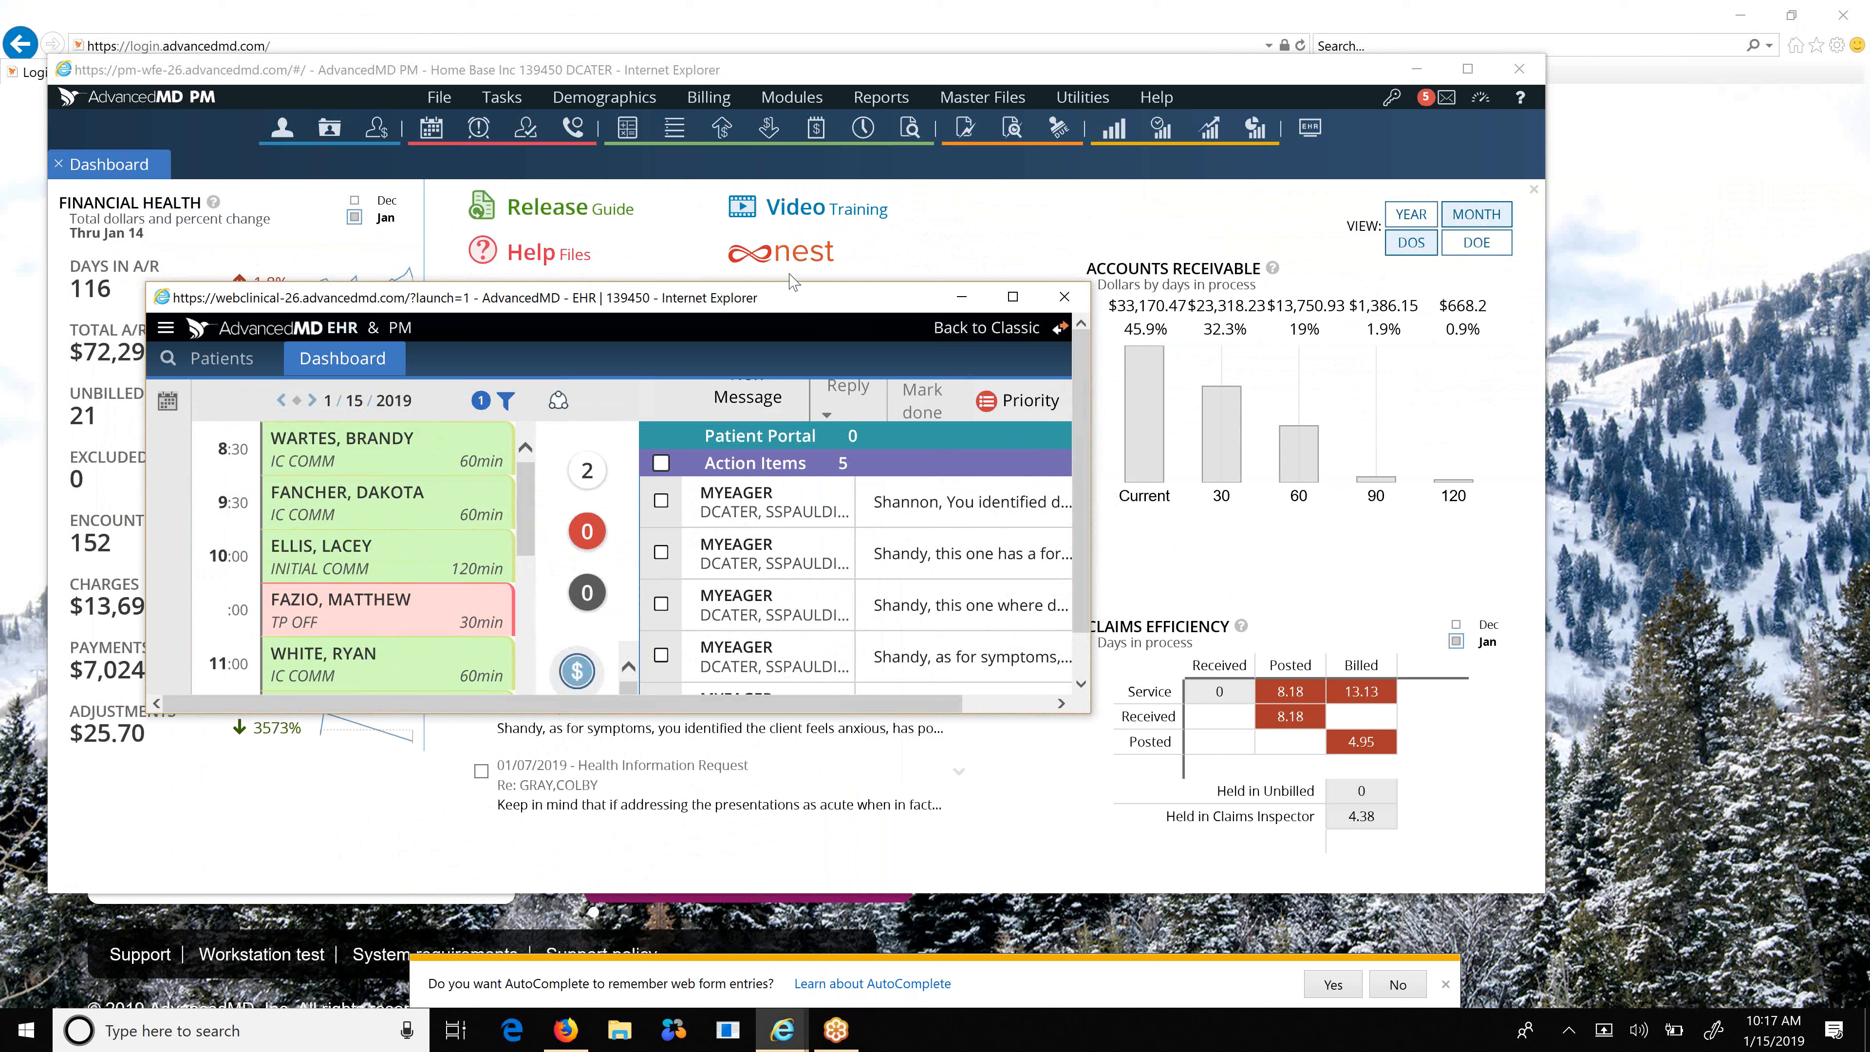
{"action": "left_click", "coordinate": [744, 77]}
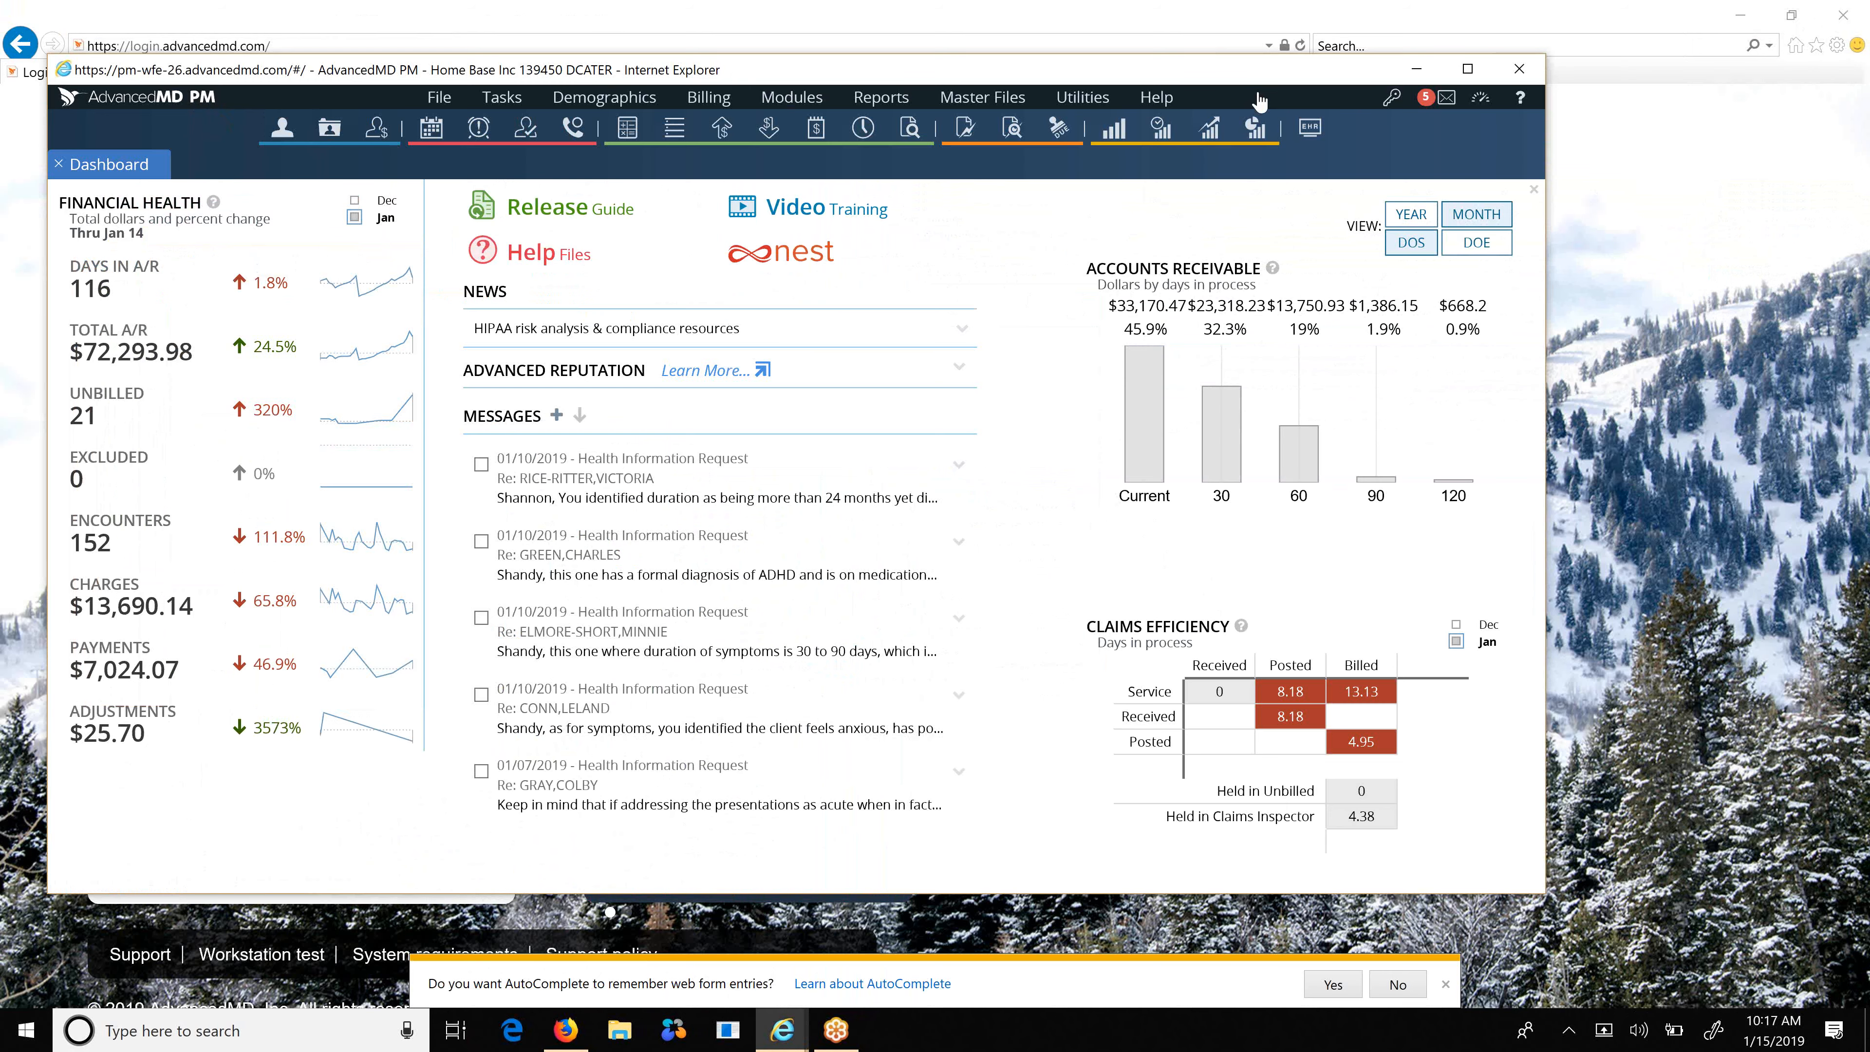
Close the PM window, then the EHR window, confirming 'Leave this page'.
{"action": "left_click", "coordinate": [1517, 70]}
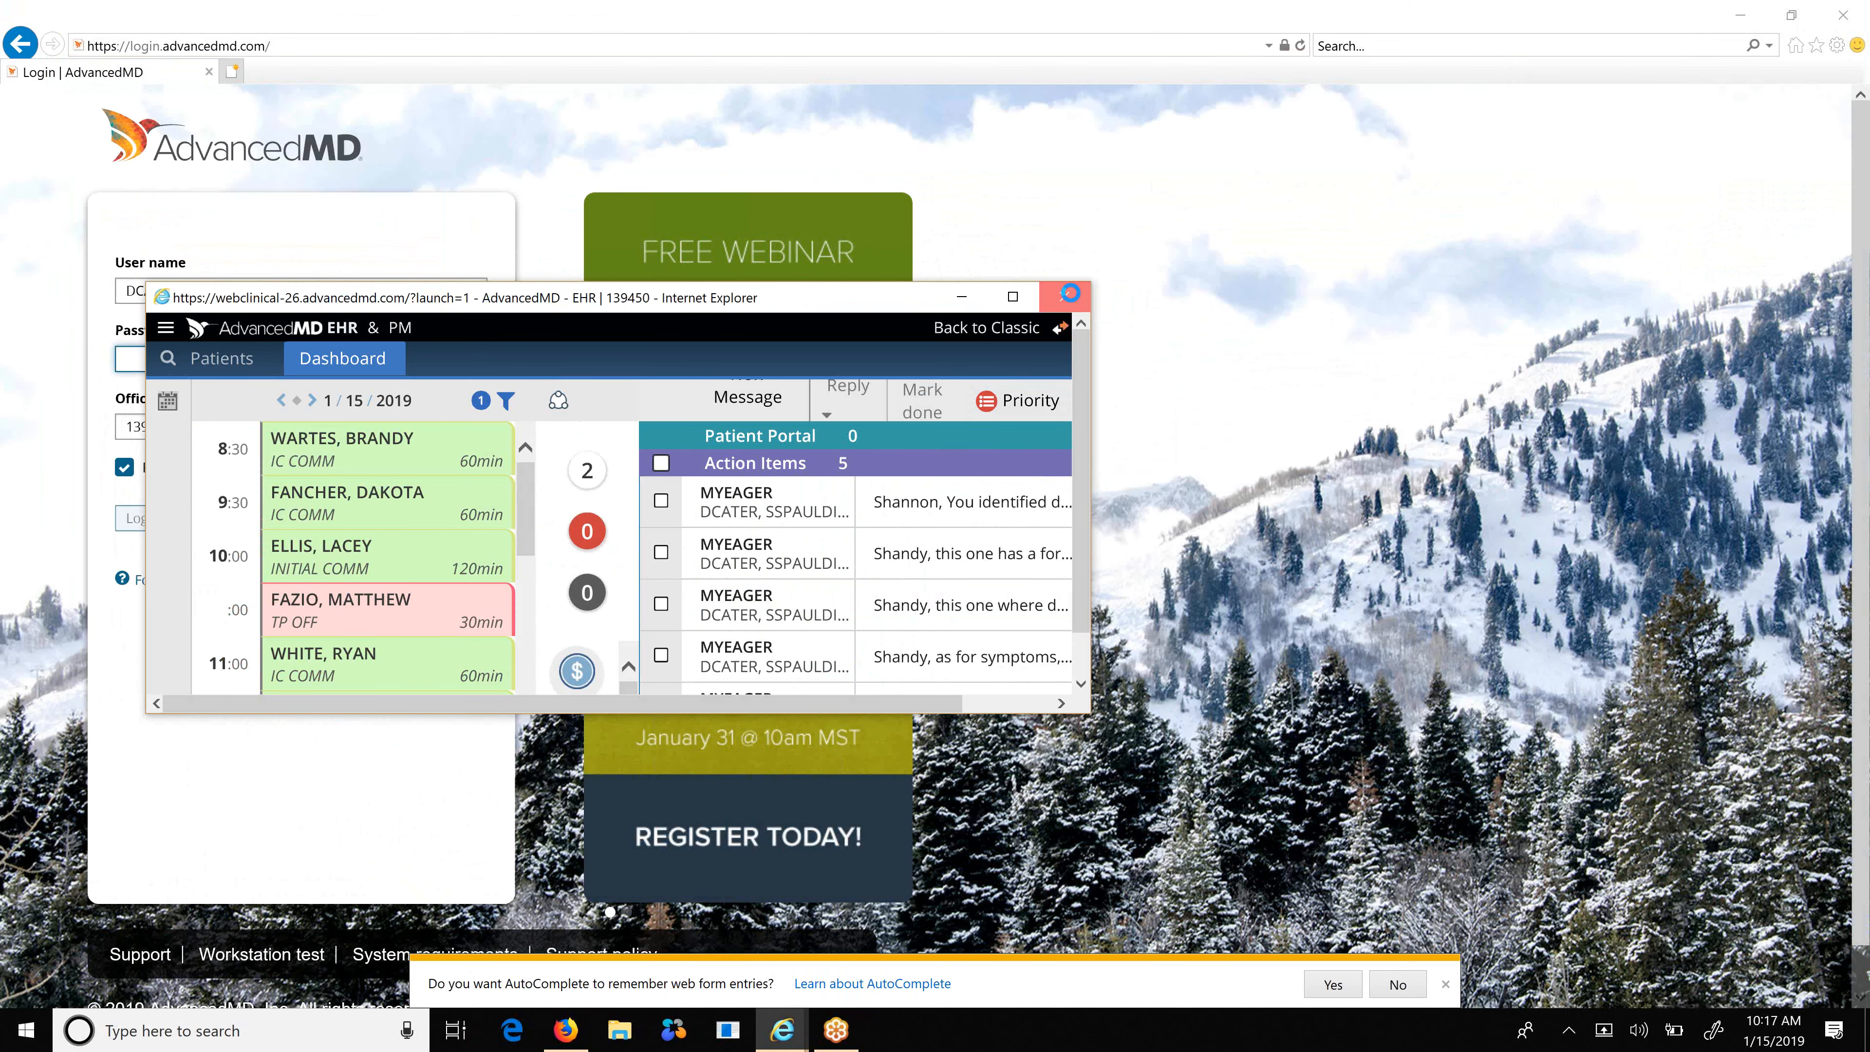
{"action": "left_click", "coordinate": [1070, 294]}
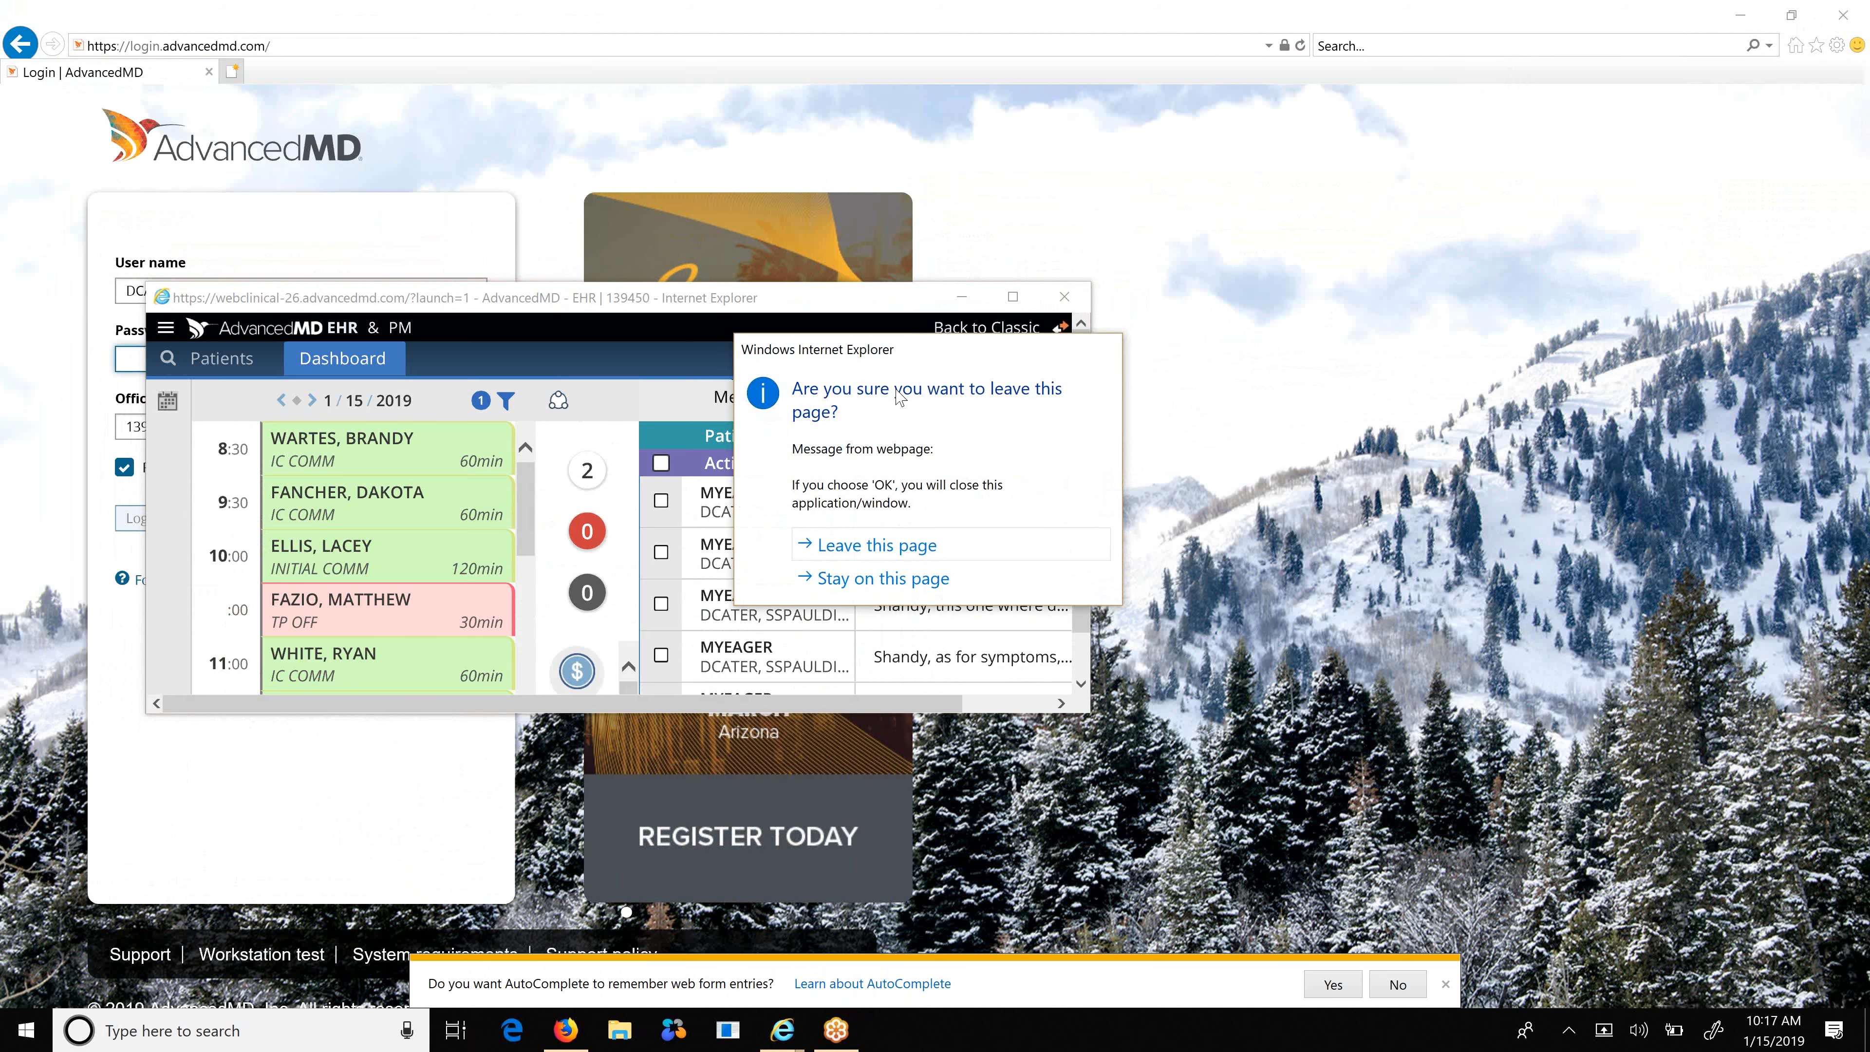
{"action": "left_click", "coordinate": [852, 553]}
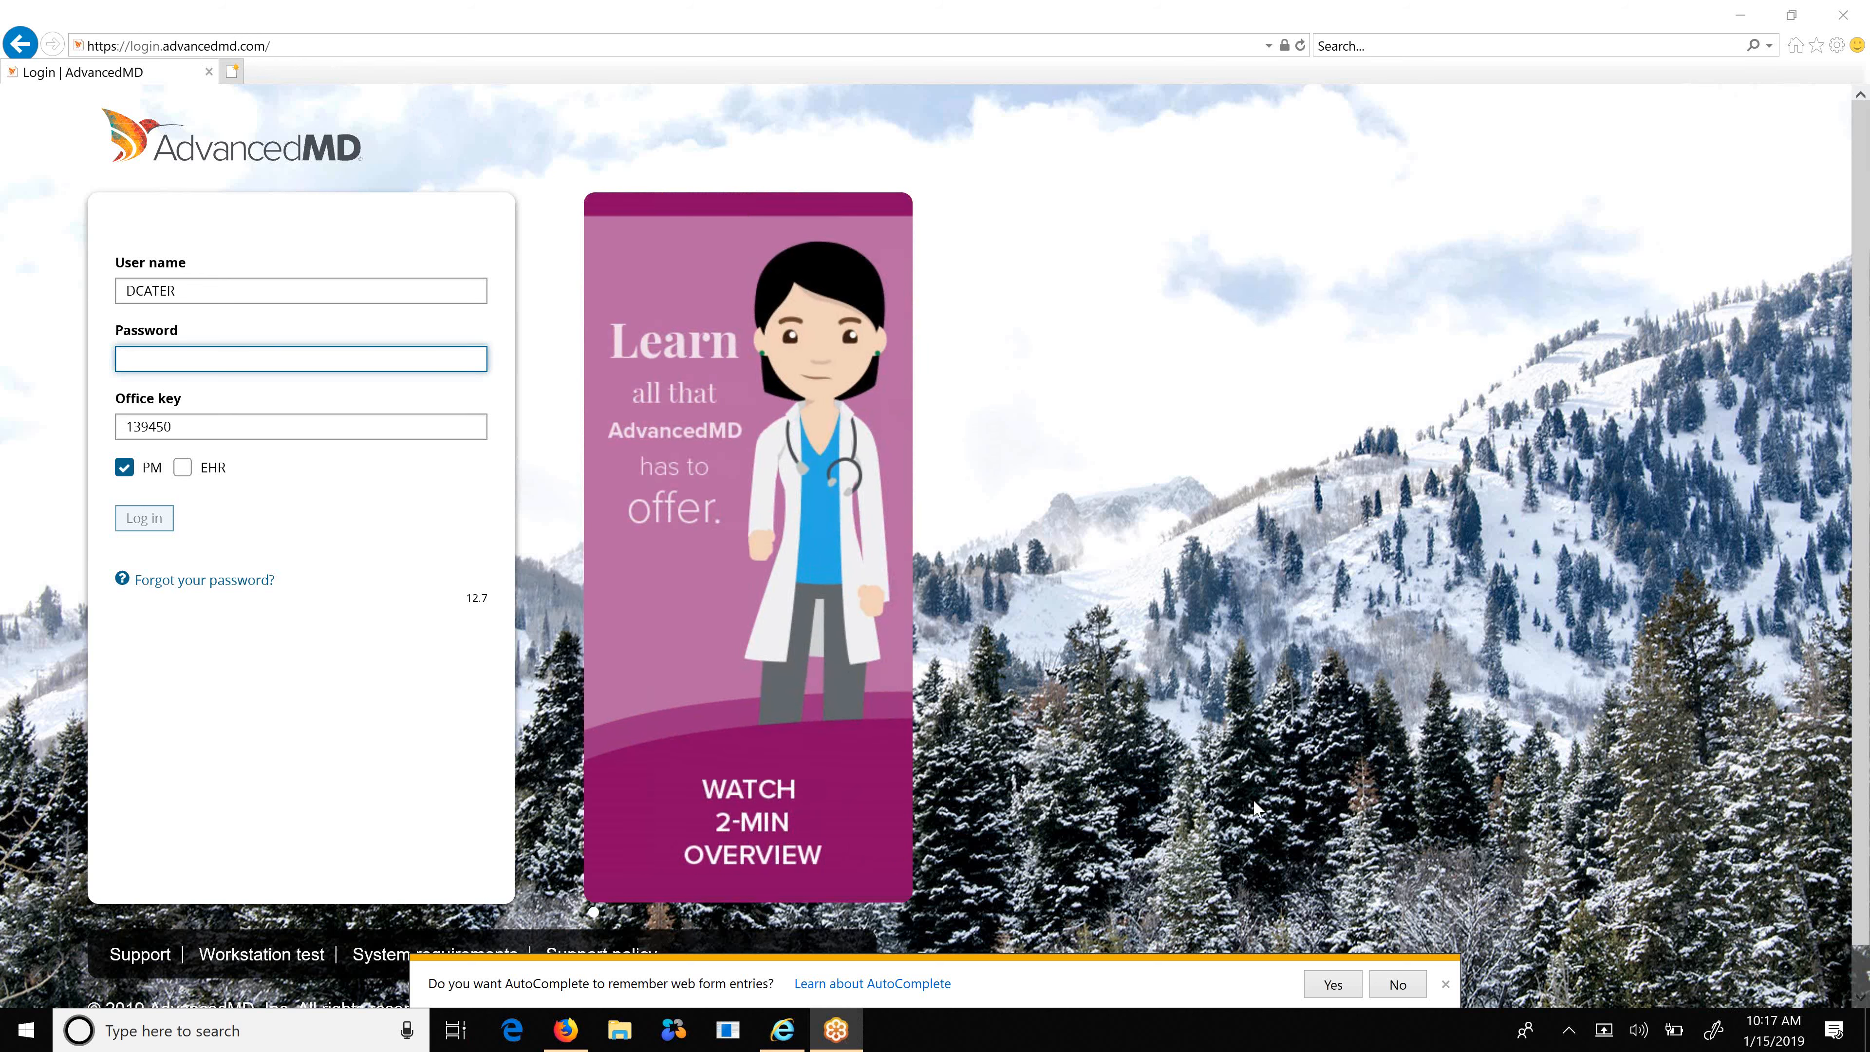
Dismiss the AutoComplete bar and enter the account password on the login form.
{"action": "left_click", "coordinate": [1447, 985]}
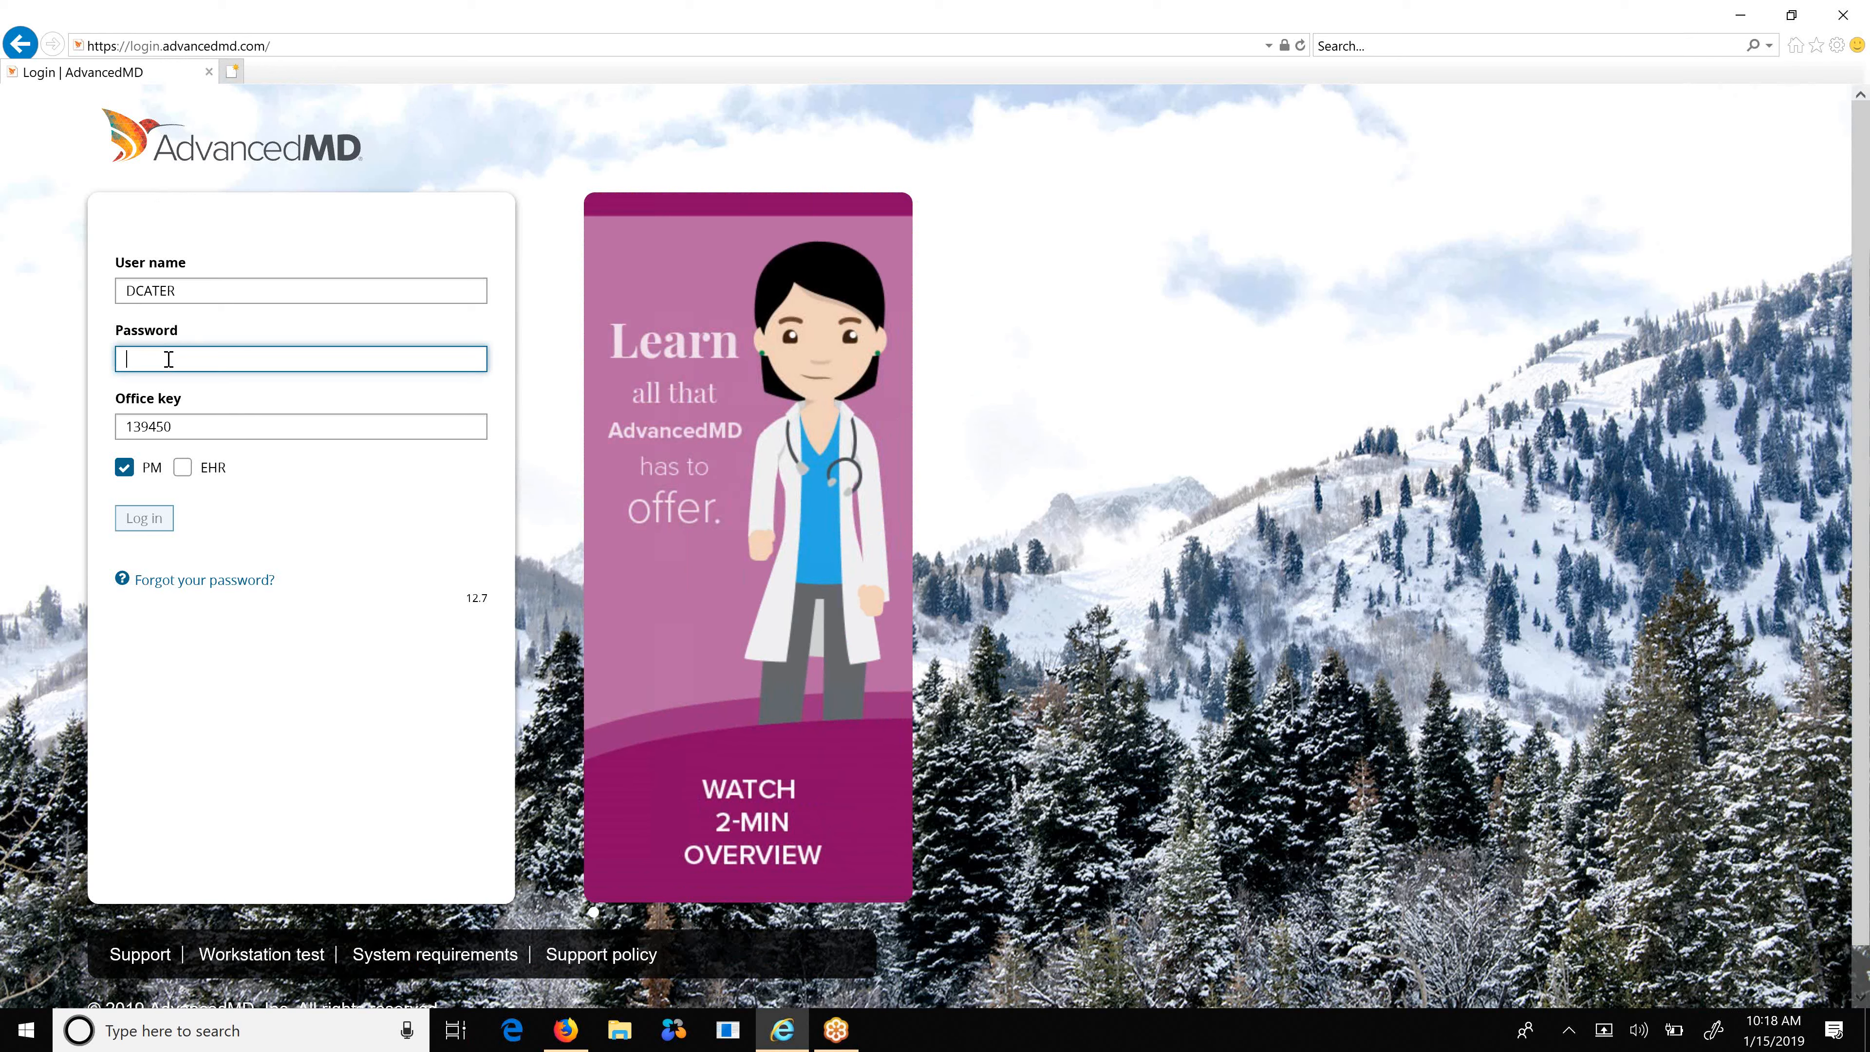
{"action": "type", "text": "•••••••"}
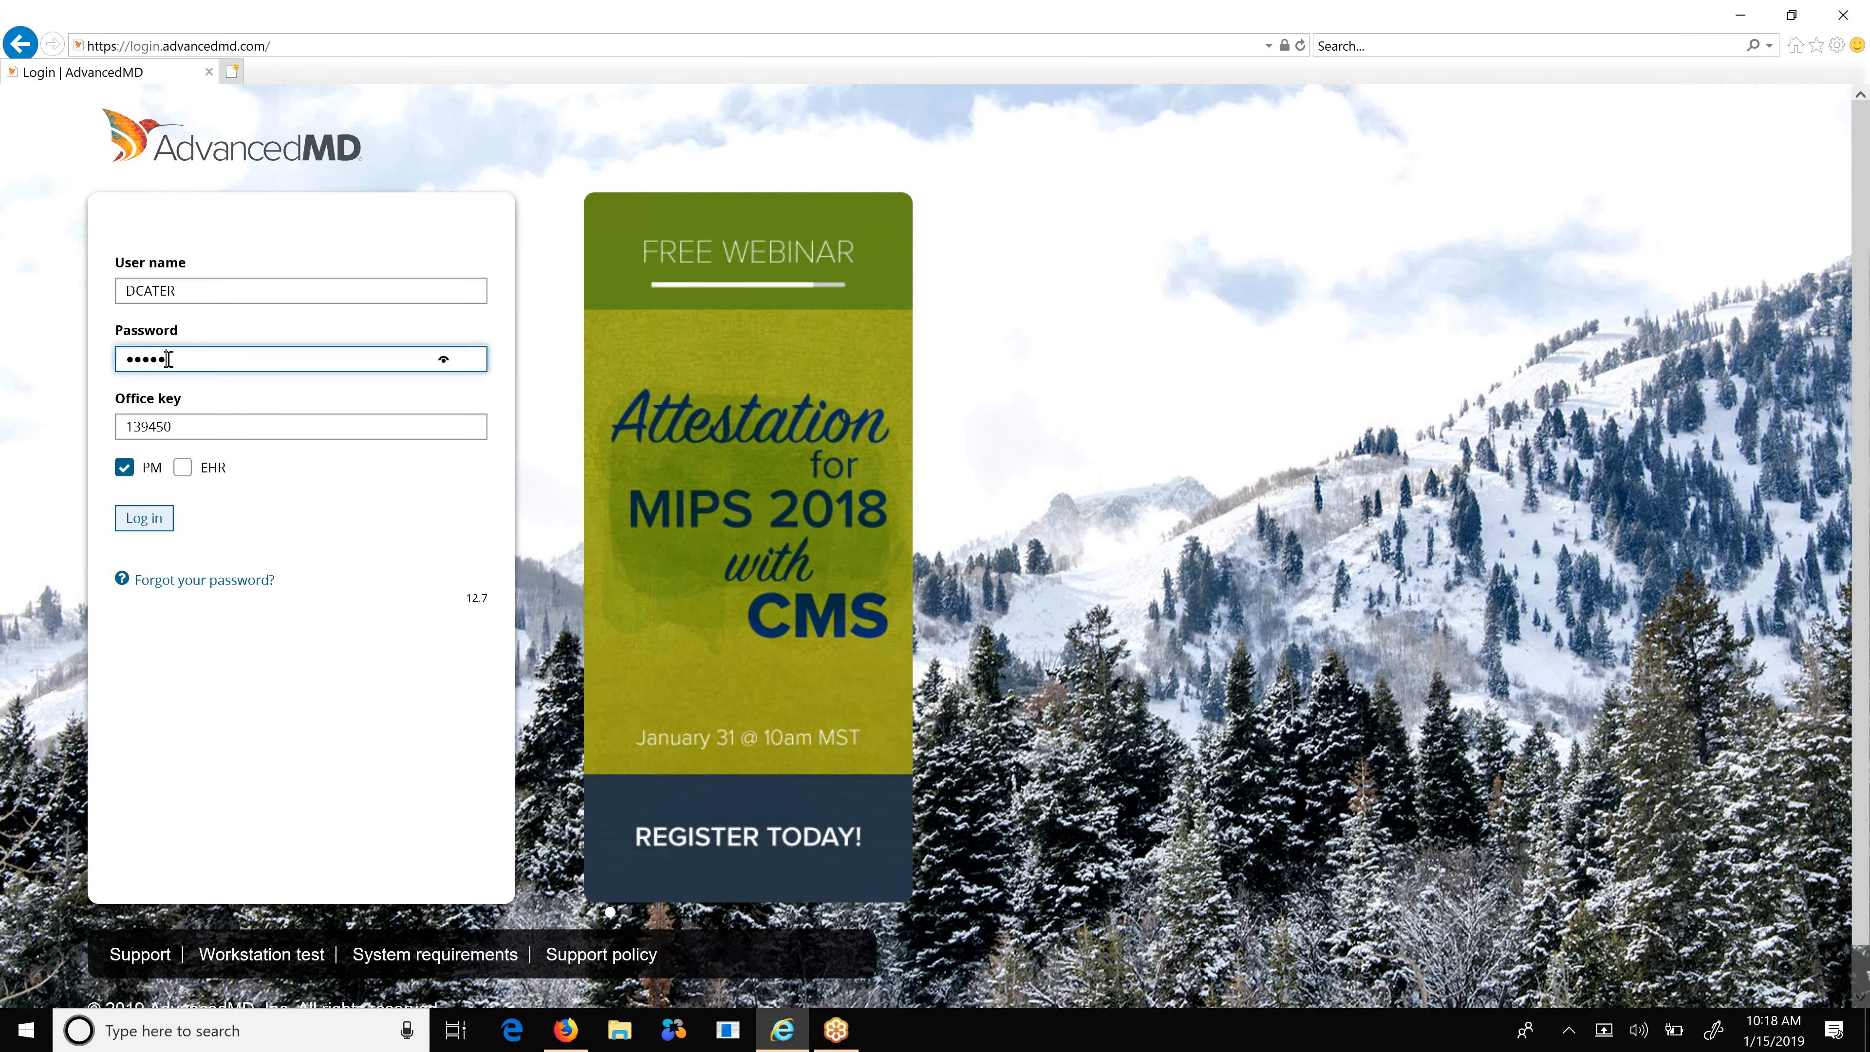
{"action": "type", "text": "•••"}
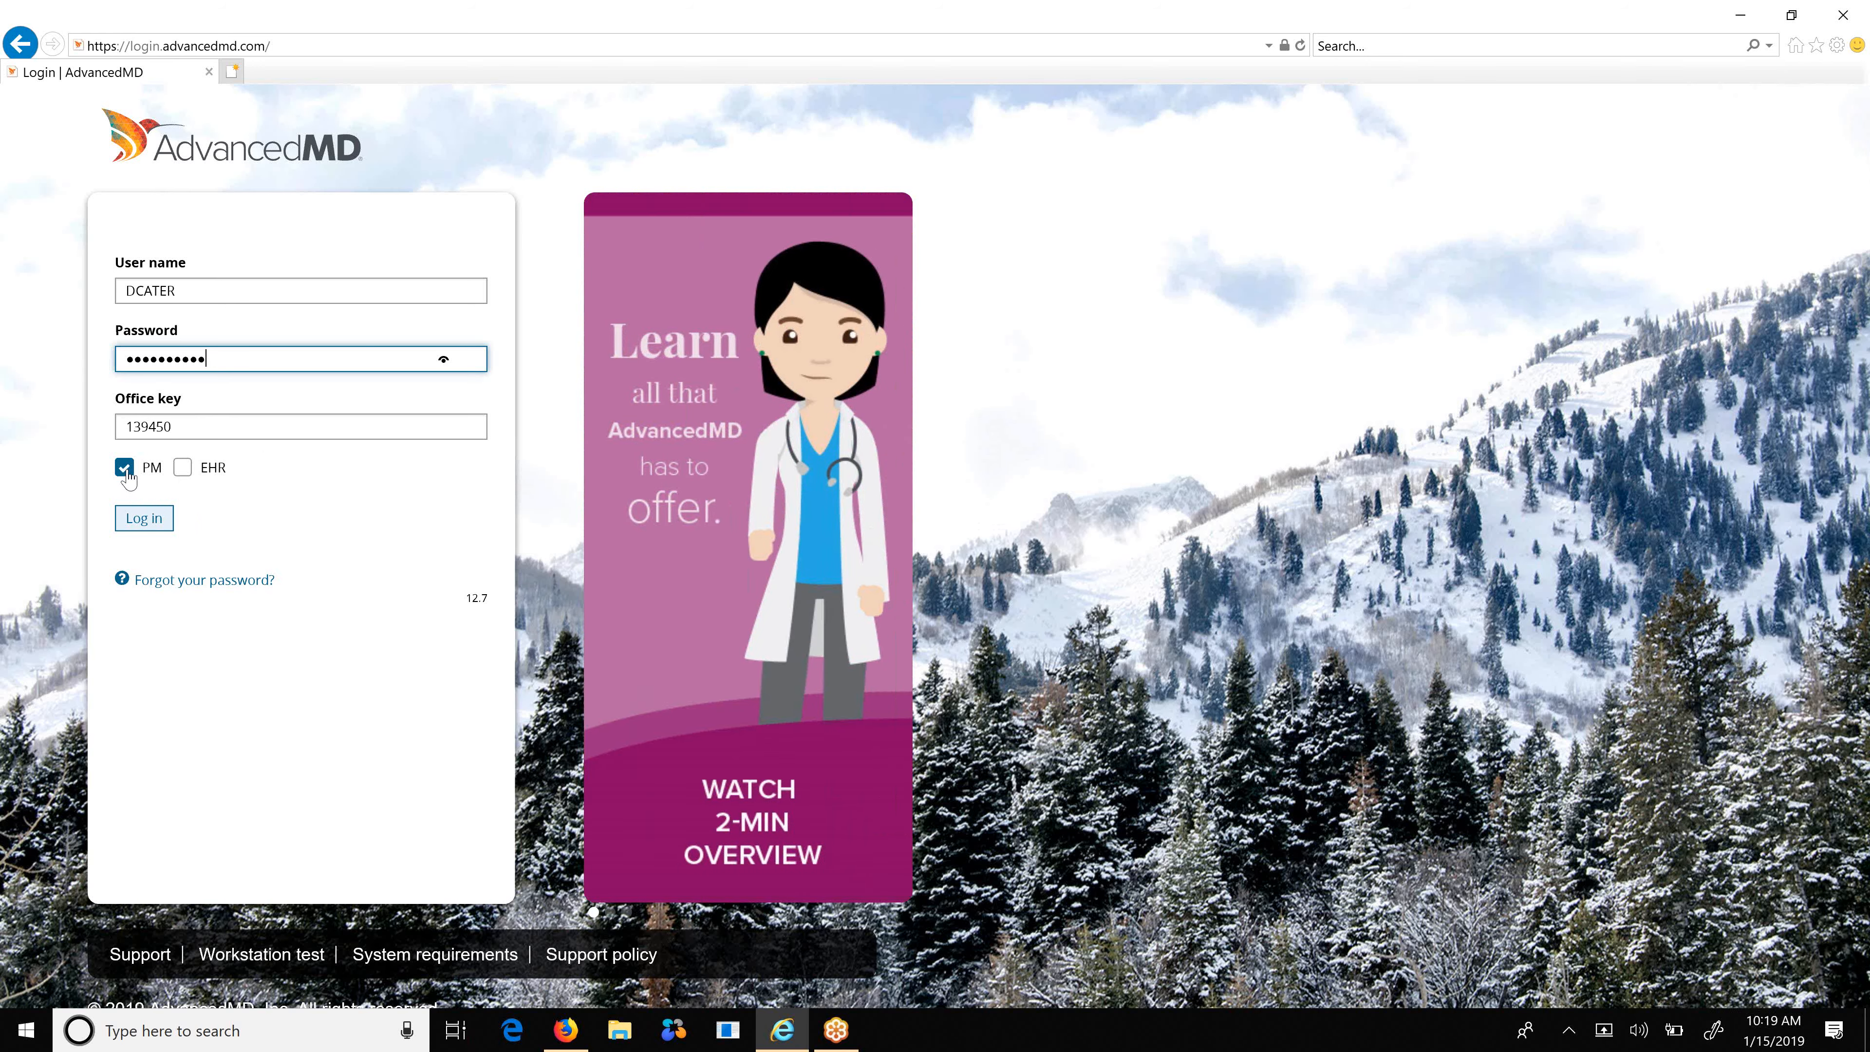
Switch the login target from PM to EHR and log in.
{"action": "left_click", "coordinate": [182, 468]}
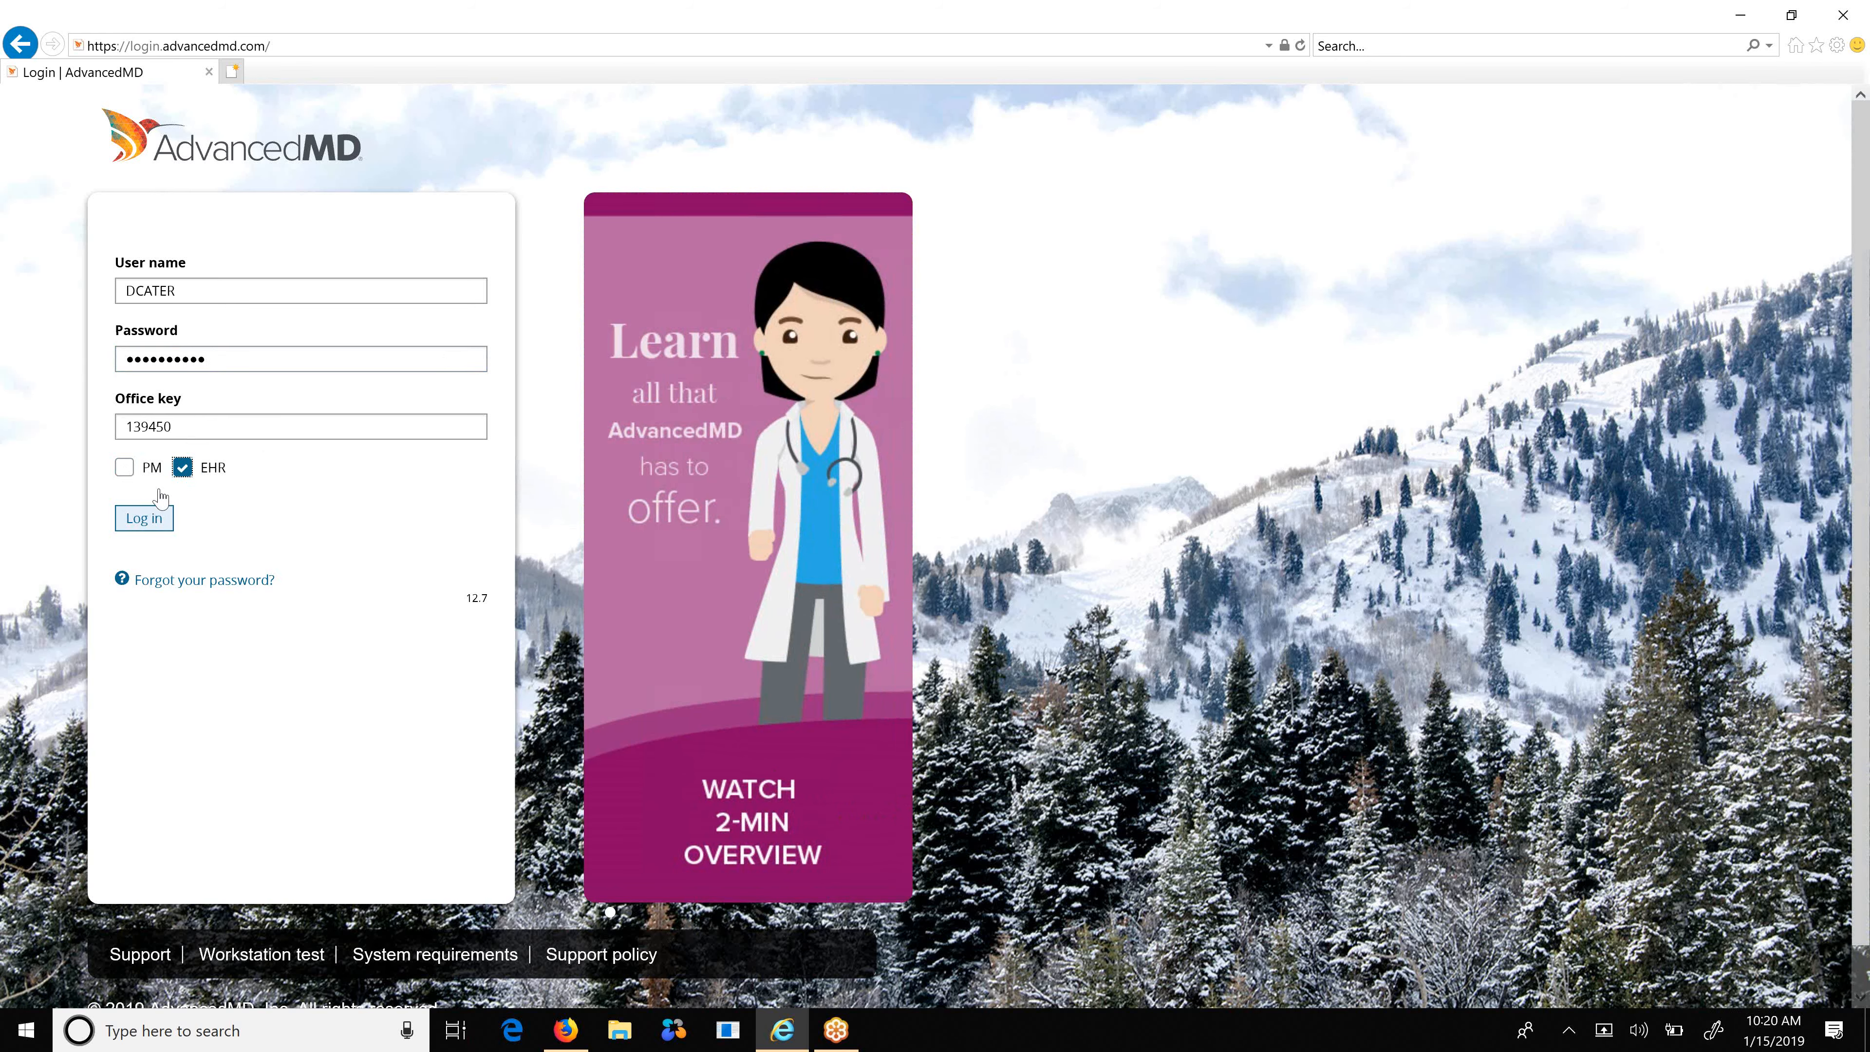
{"action": "left_click", "coordinate": [150, 523]}
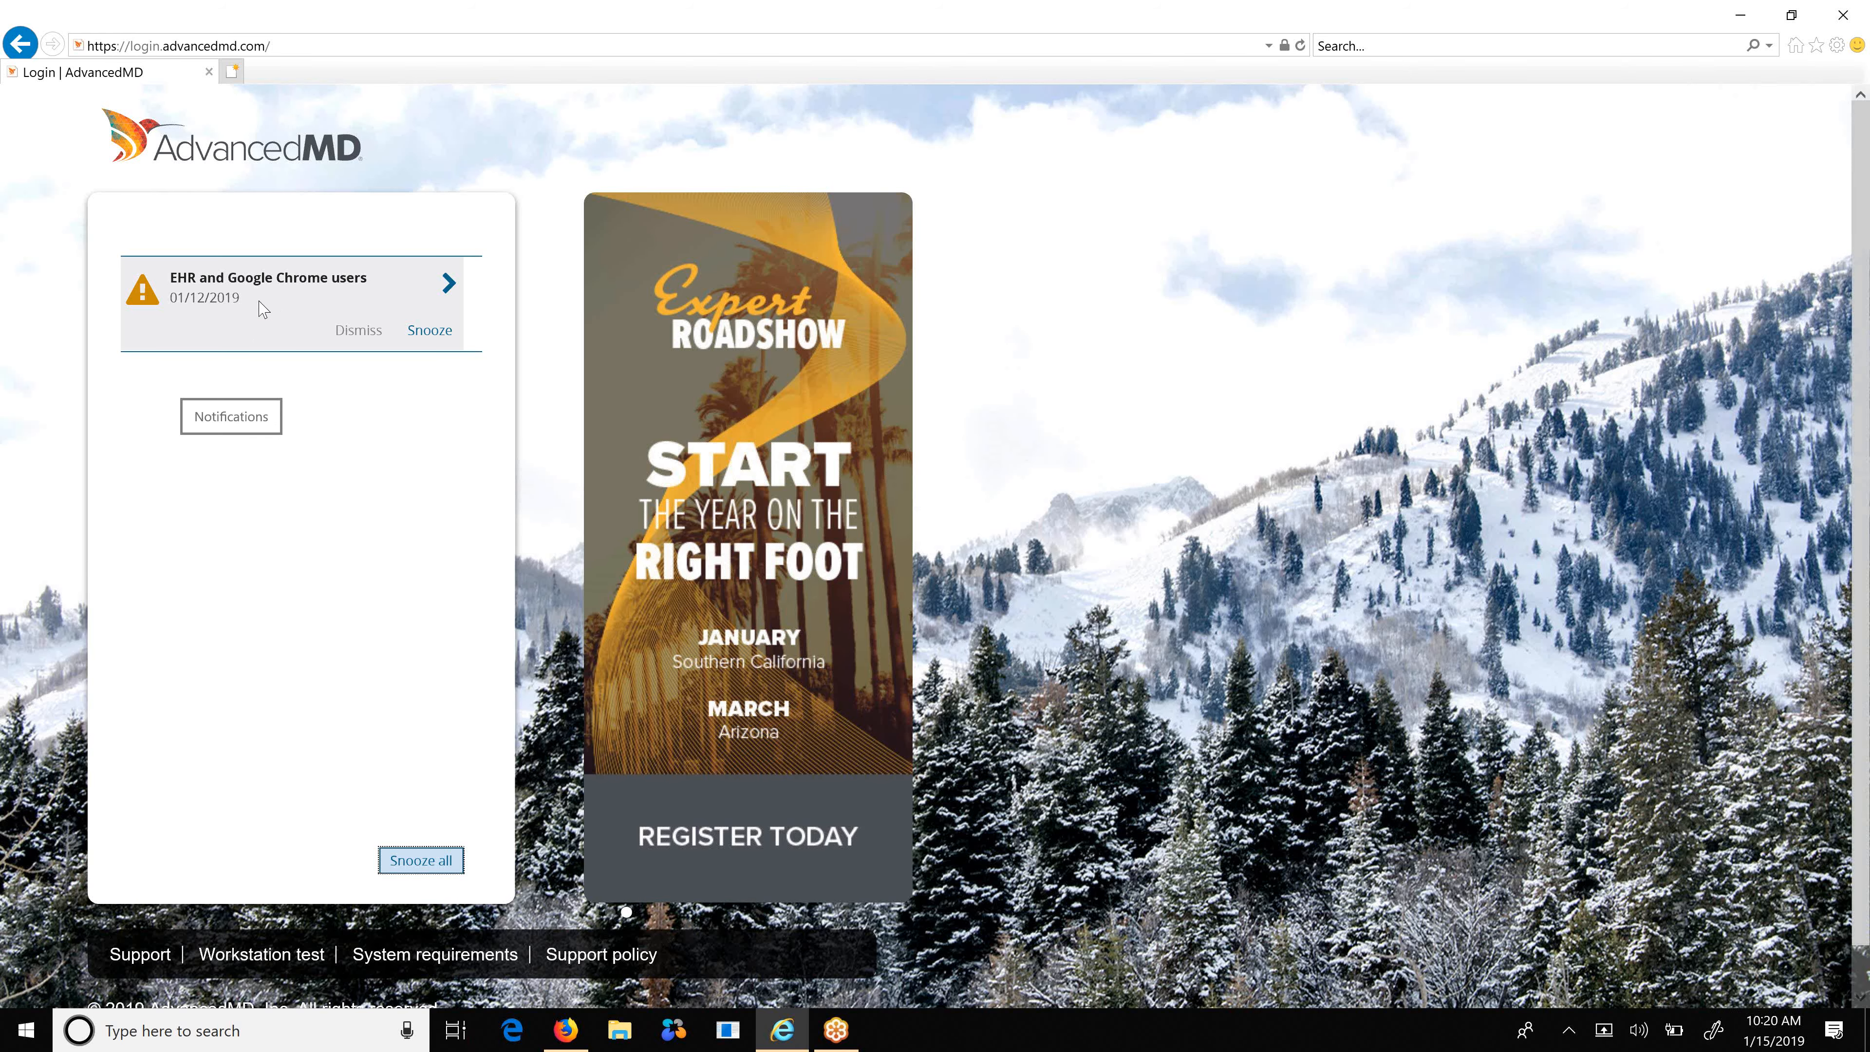
Snooze the 'EHR and Google Chrome users' notice and maximize the EHR window.
{"action": "left_click", "coordinate": [426, 332]}
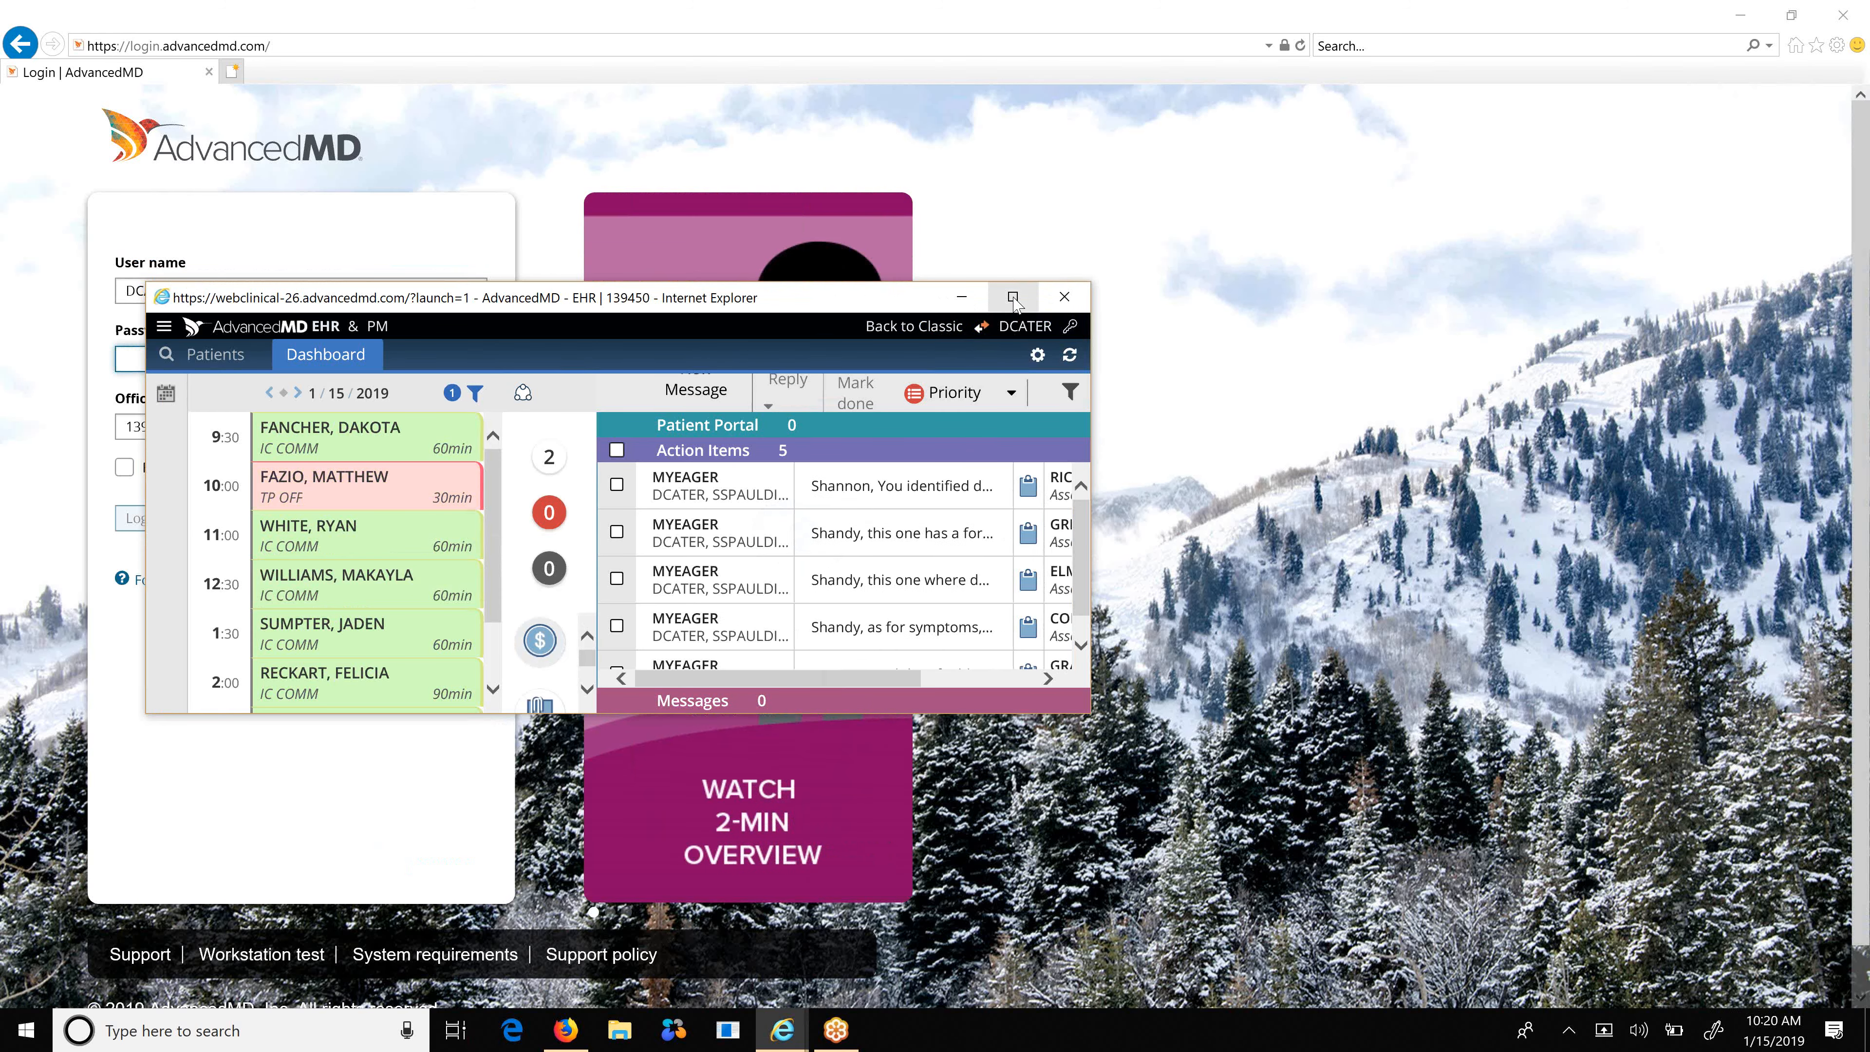
{"action": "left_click", "coordinate": [1014, 298]}
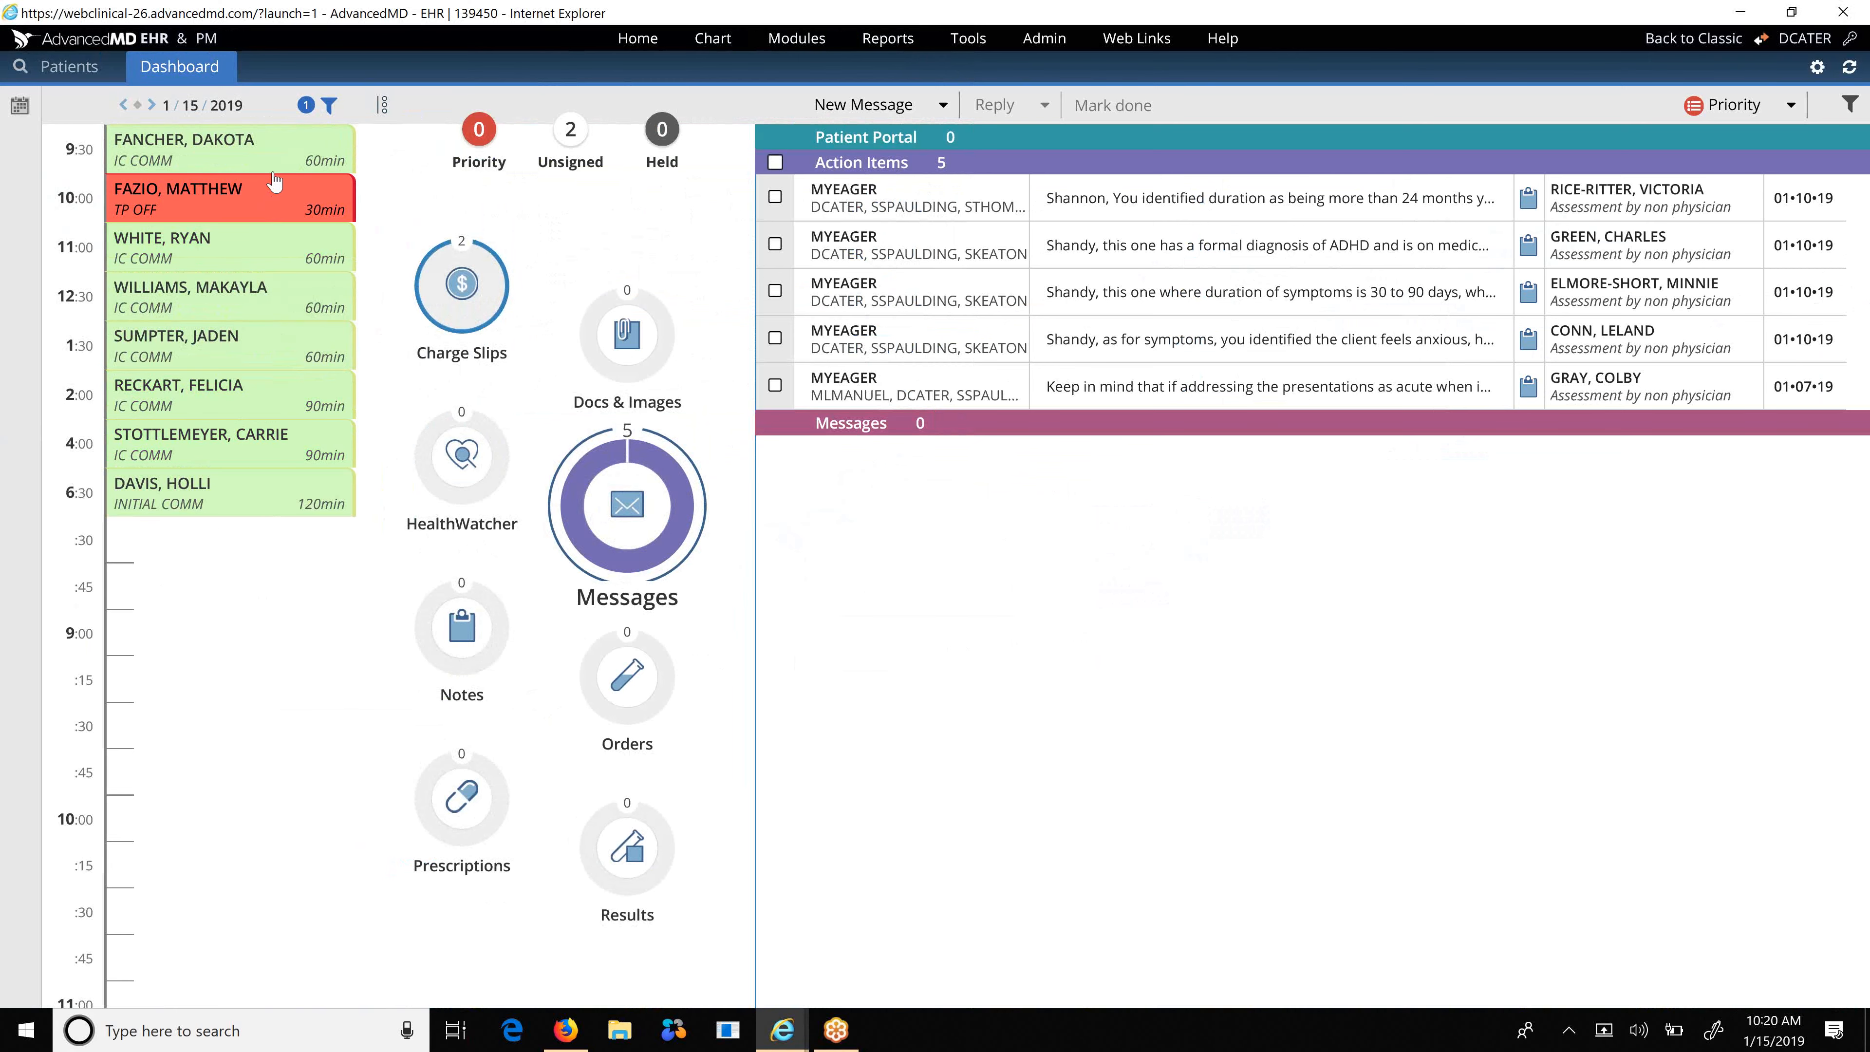
{"action": "mouse_move", "coordinate": [269, 151]}
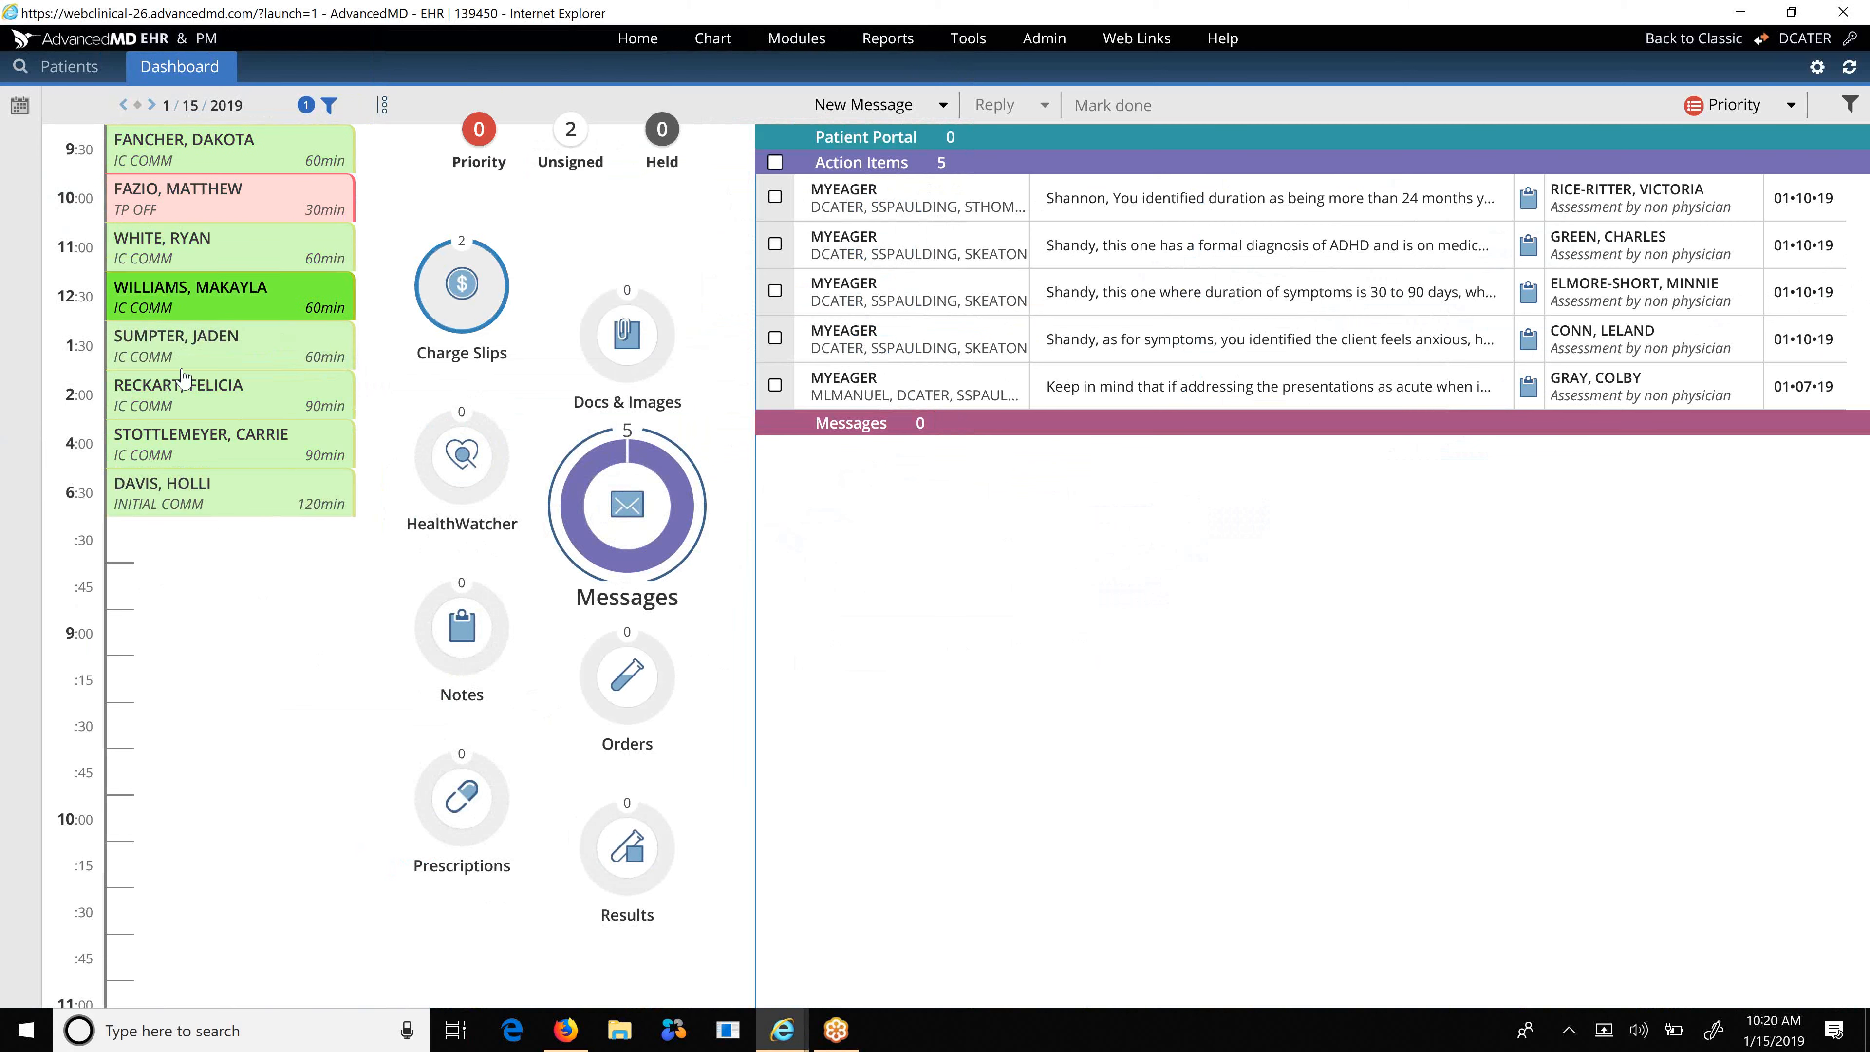
{"action": "mouse_move", "coordinate": [183, 504]}
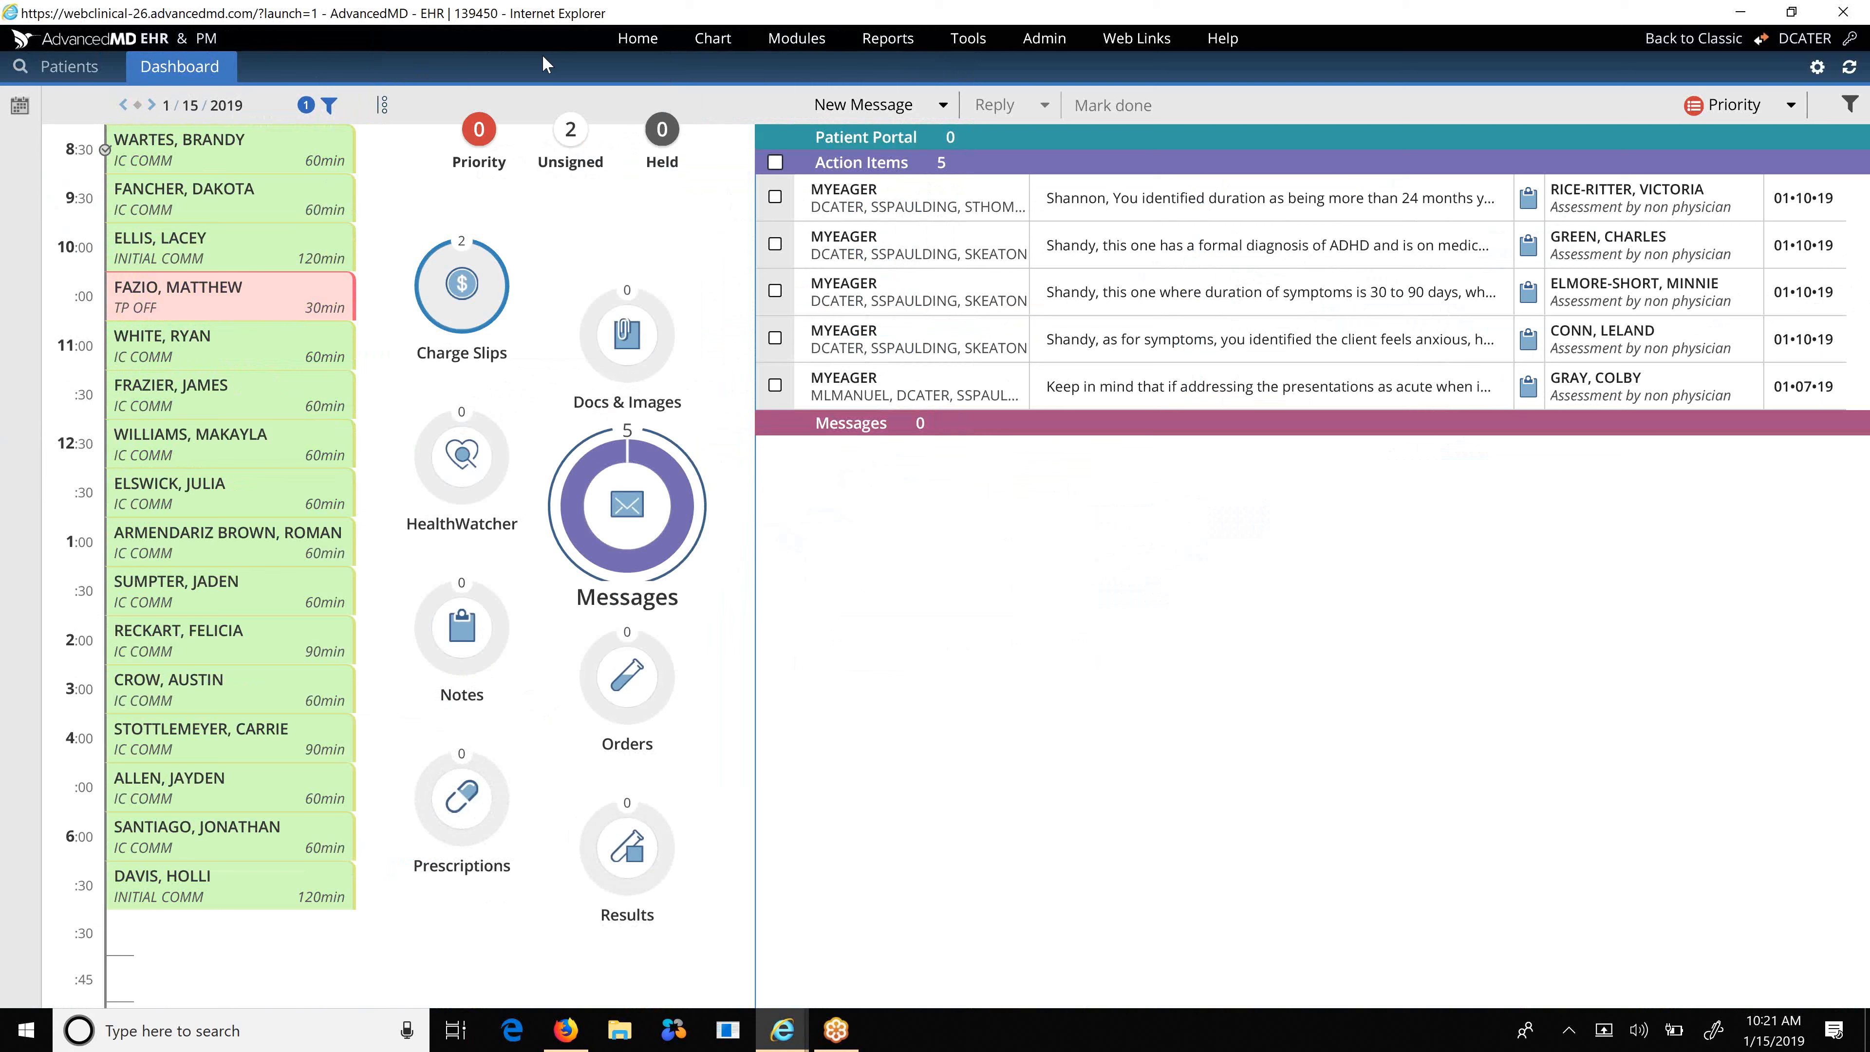
Open the Scheduler from the Home menu, showing Tuesday, January 15, 2019.
{"action": "left_click", "coordinate": [632, 43]}
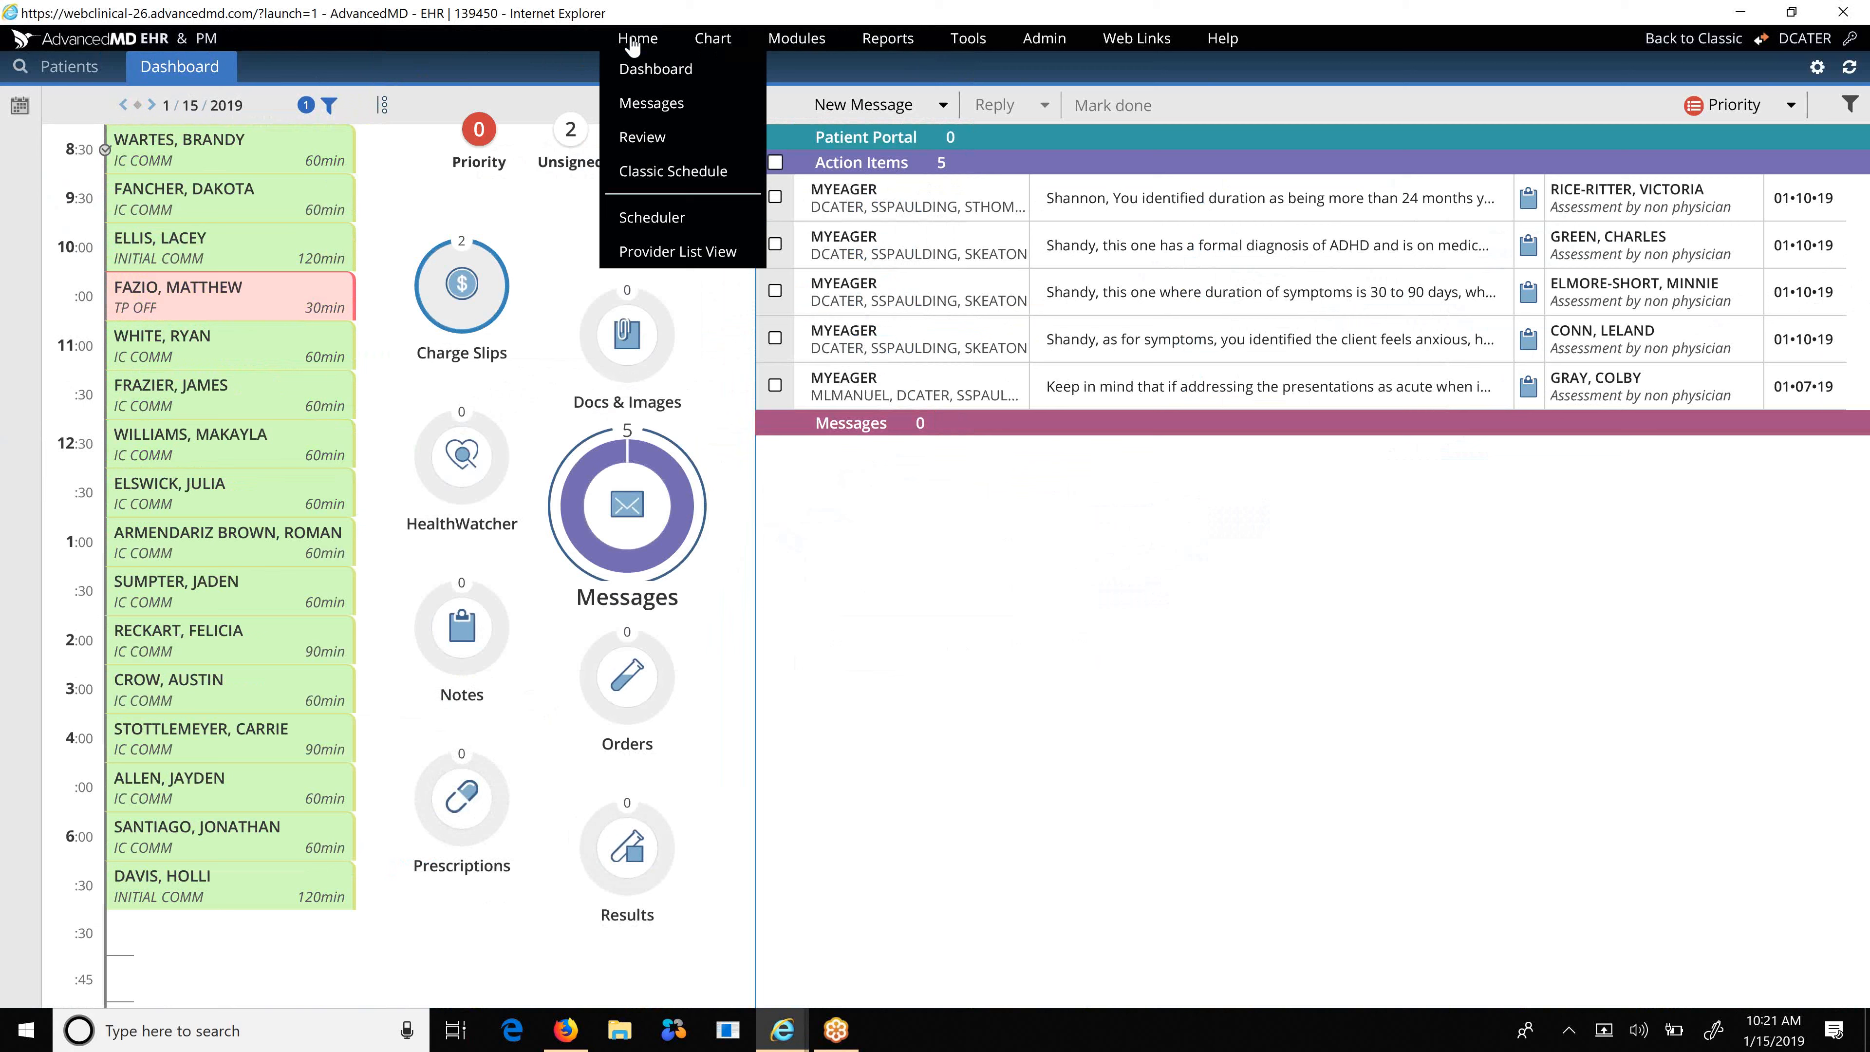
{"action": "left_click", "coordinate": [652, 219]}
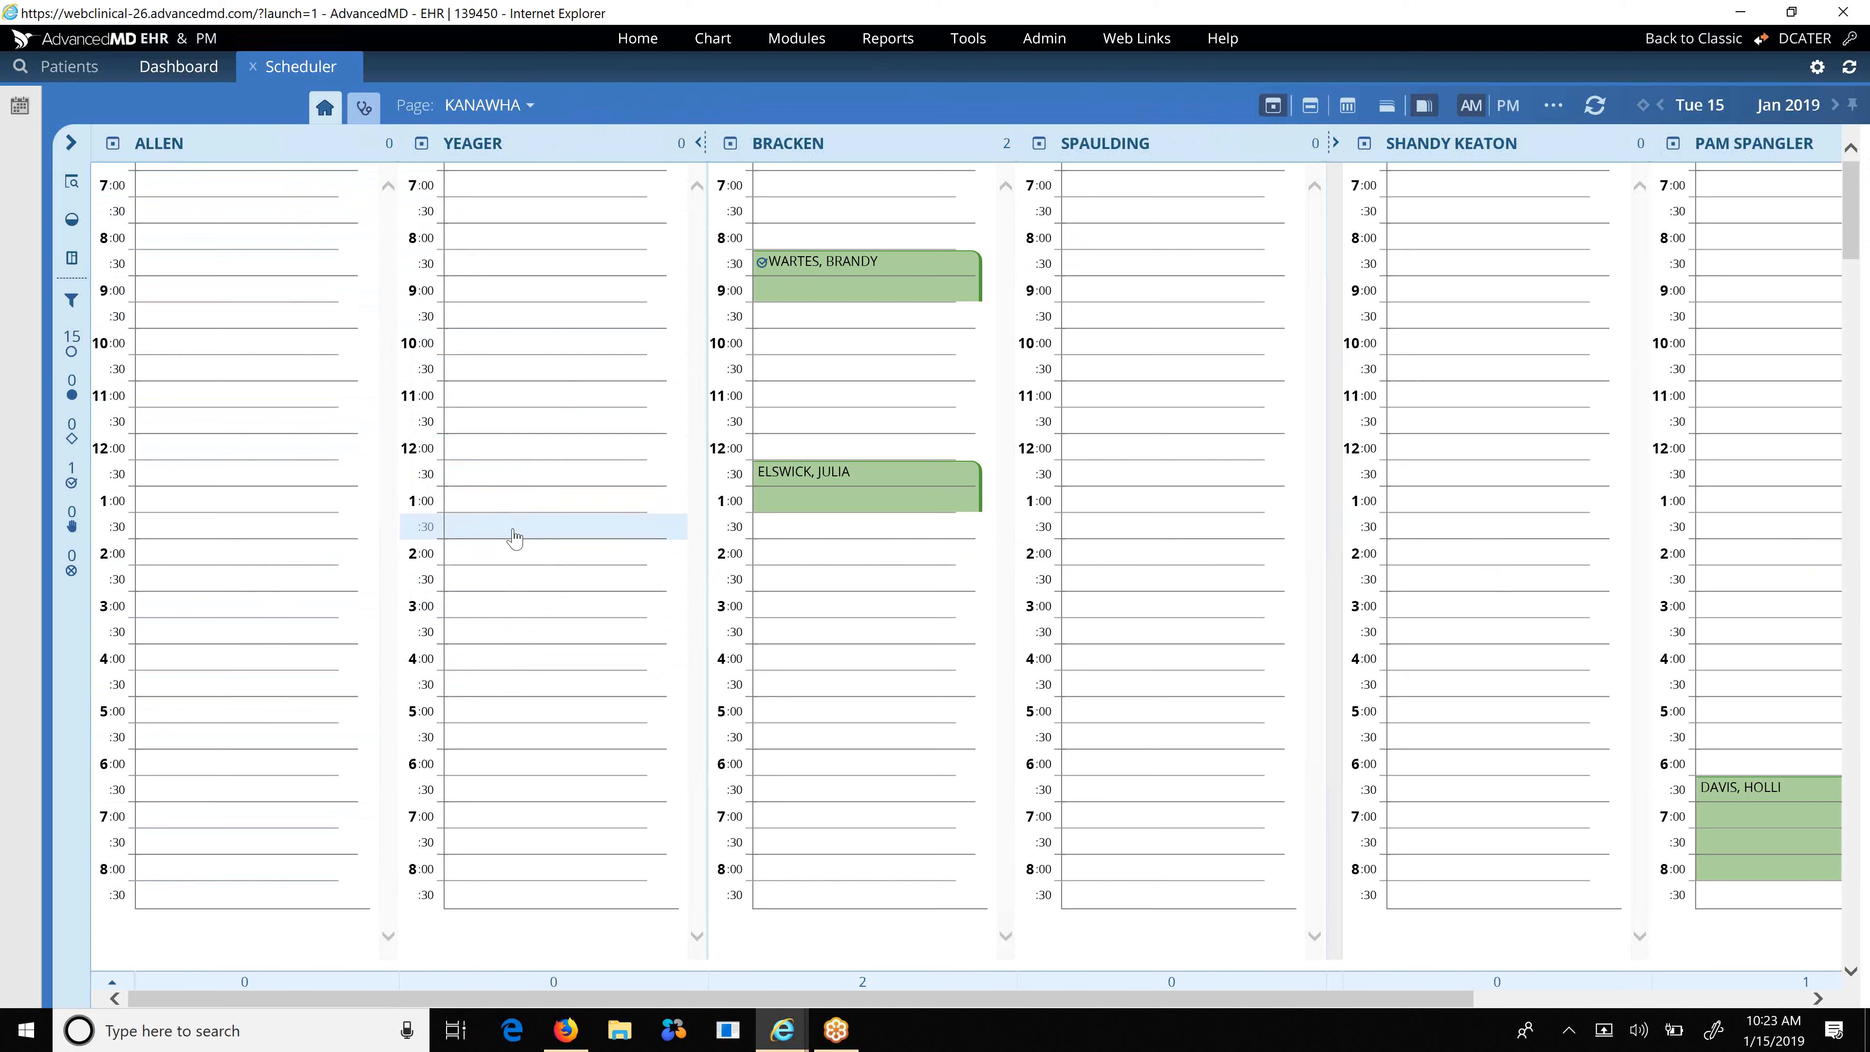
Start a new appointment in YEAGER's 2:00 PM slot on 01/15/2019.
{"action": "double_click", "coordinate": [513, 561]}
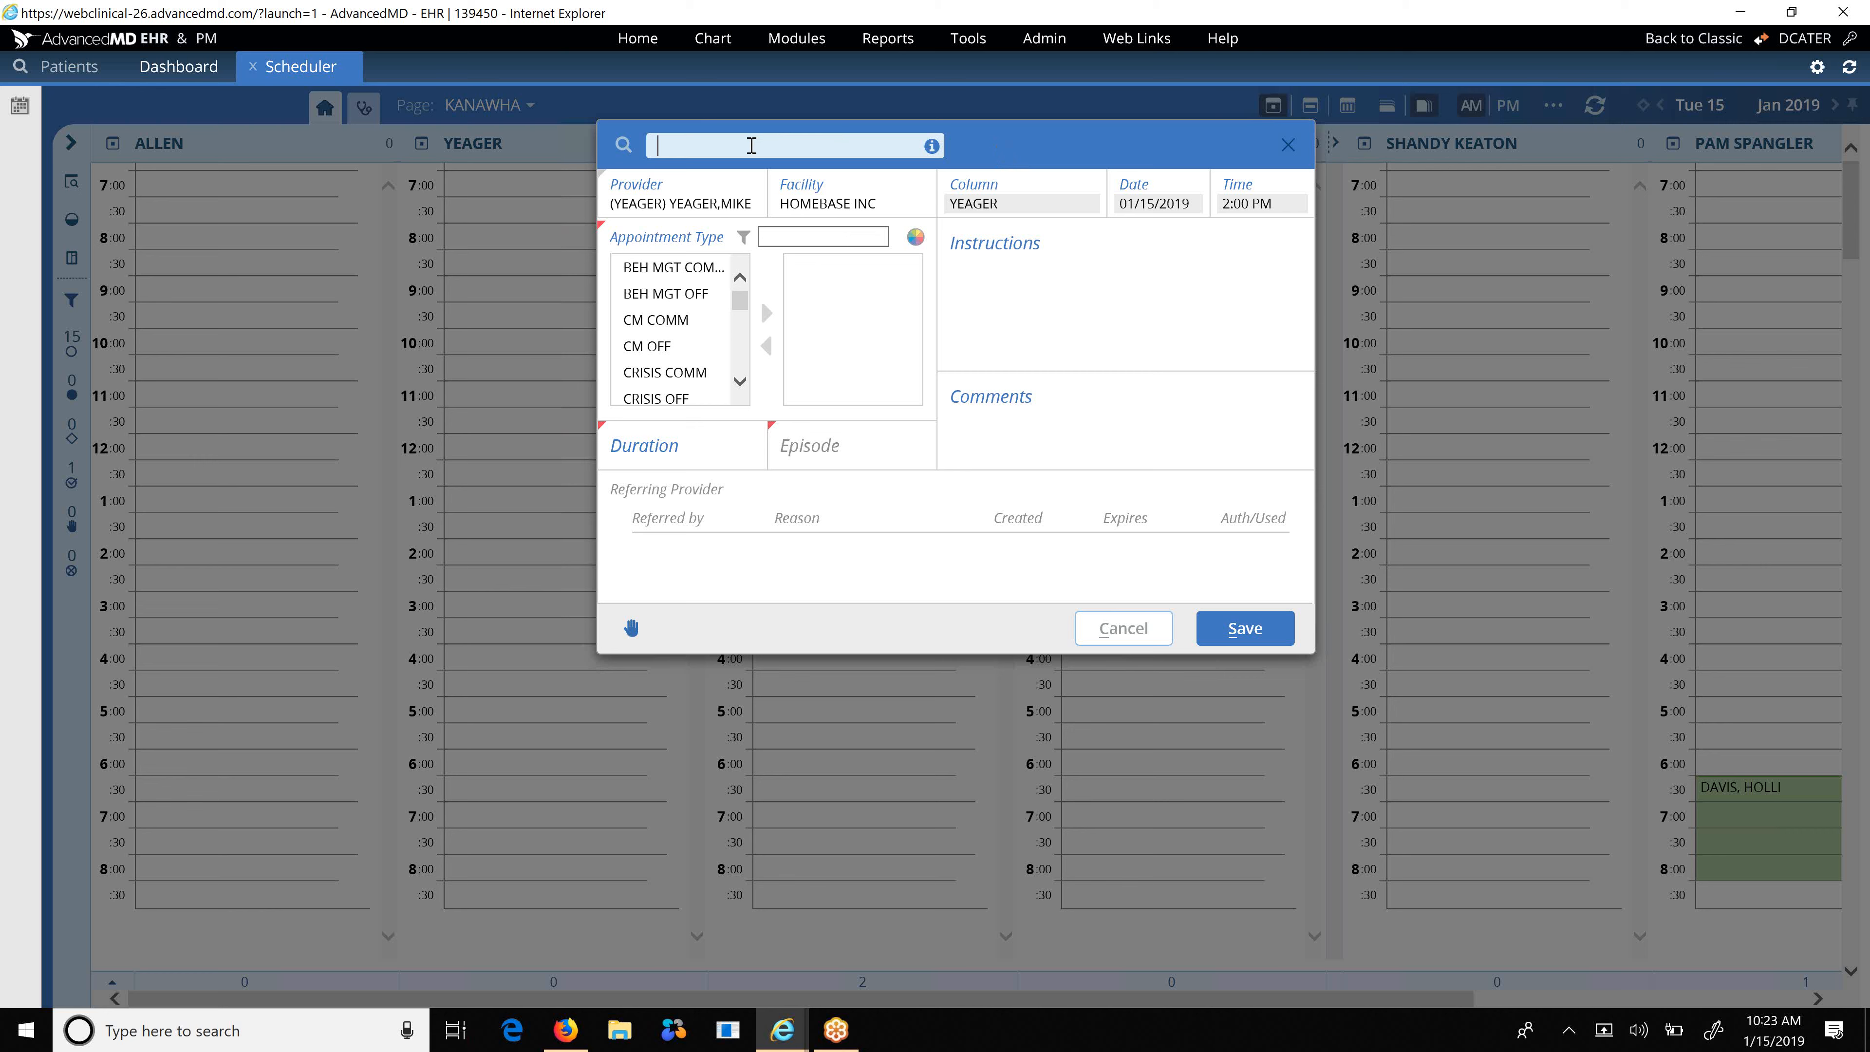
Search patients by last name starting with 'D' and attach the match to the appointment.
{"action": "type", "text": "Duck"}
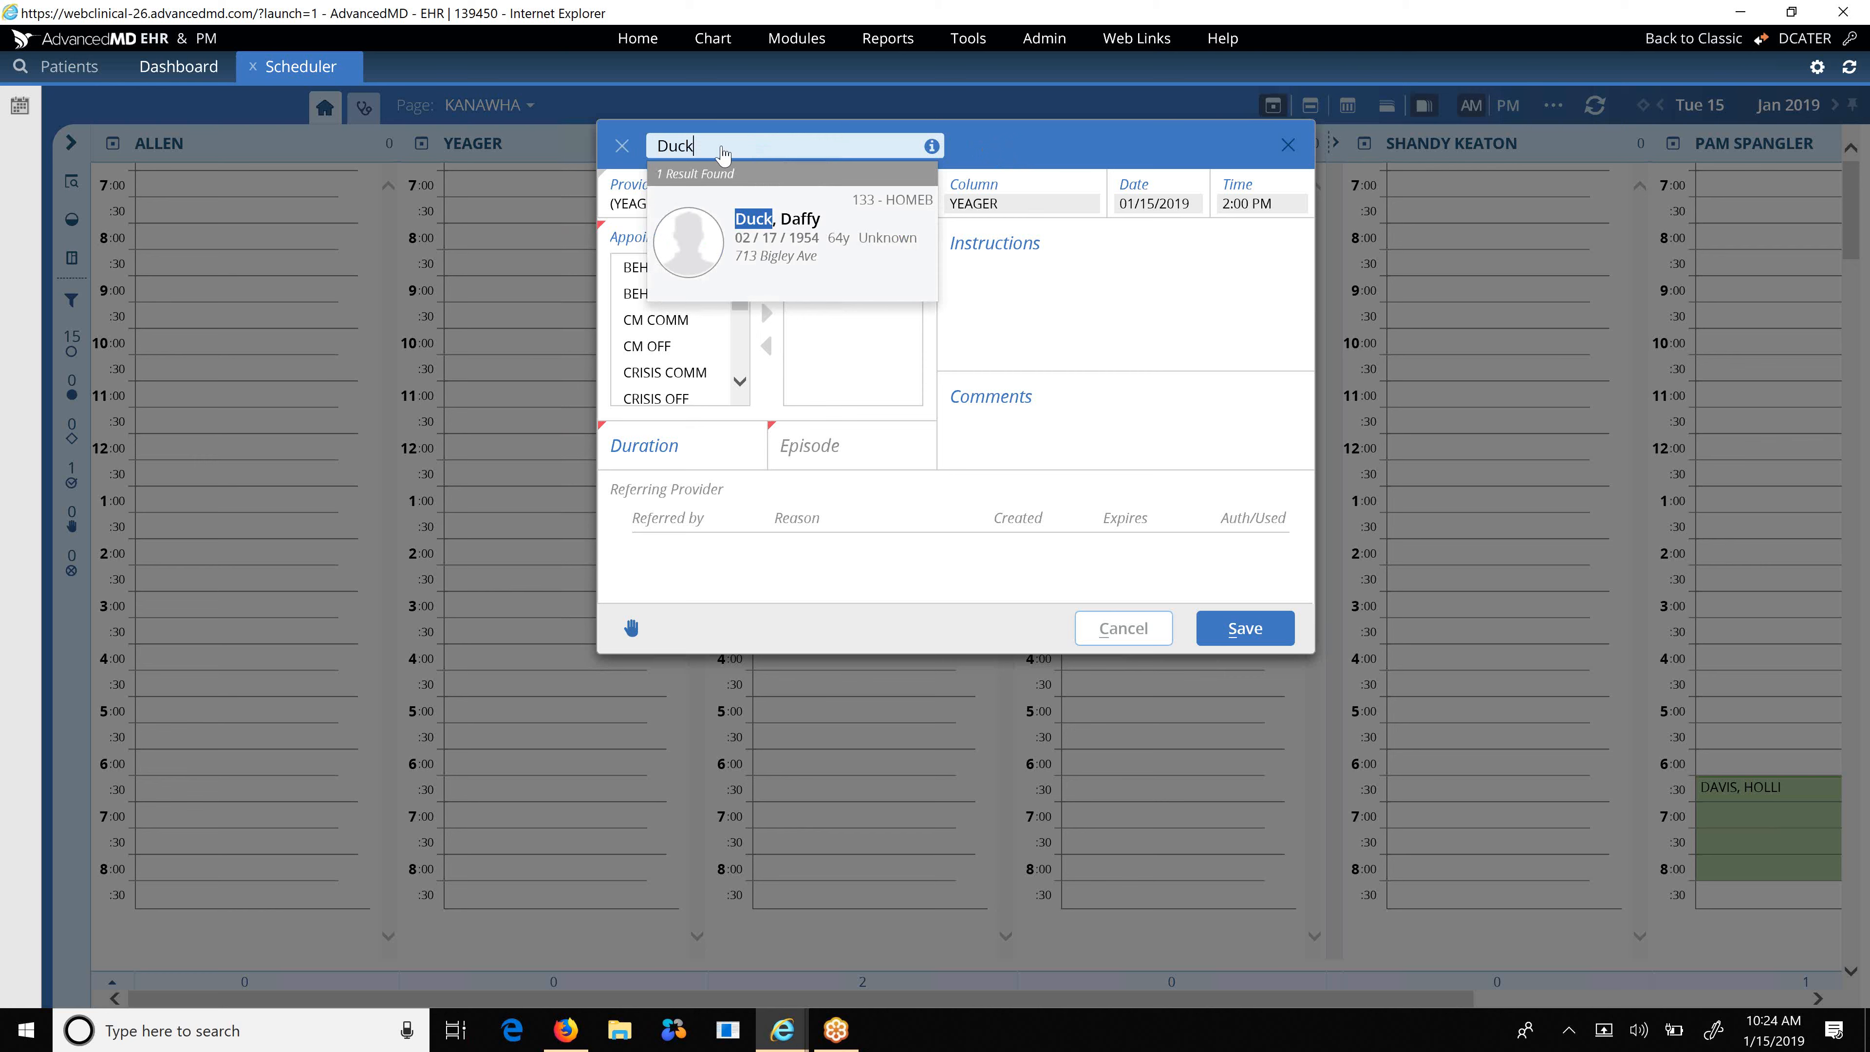
{"action": "left_click", "coordinate": [807, 241]}
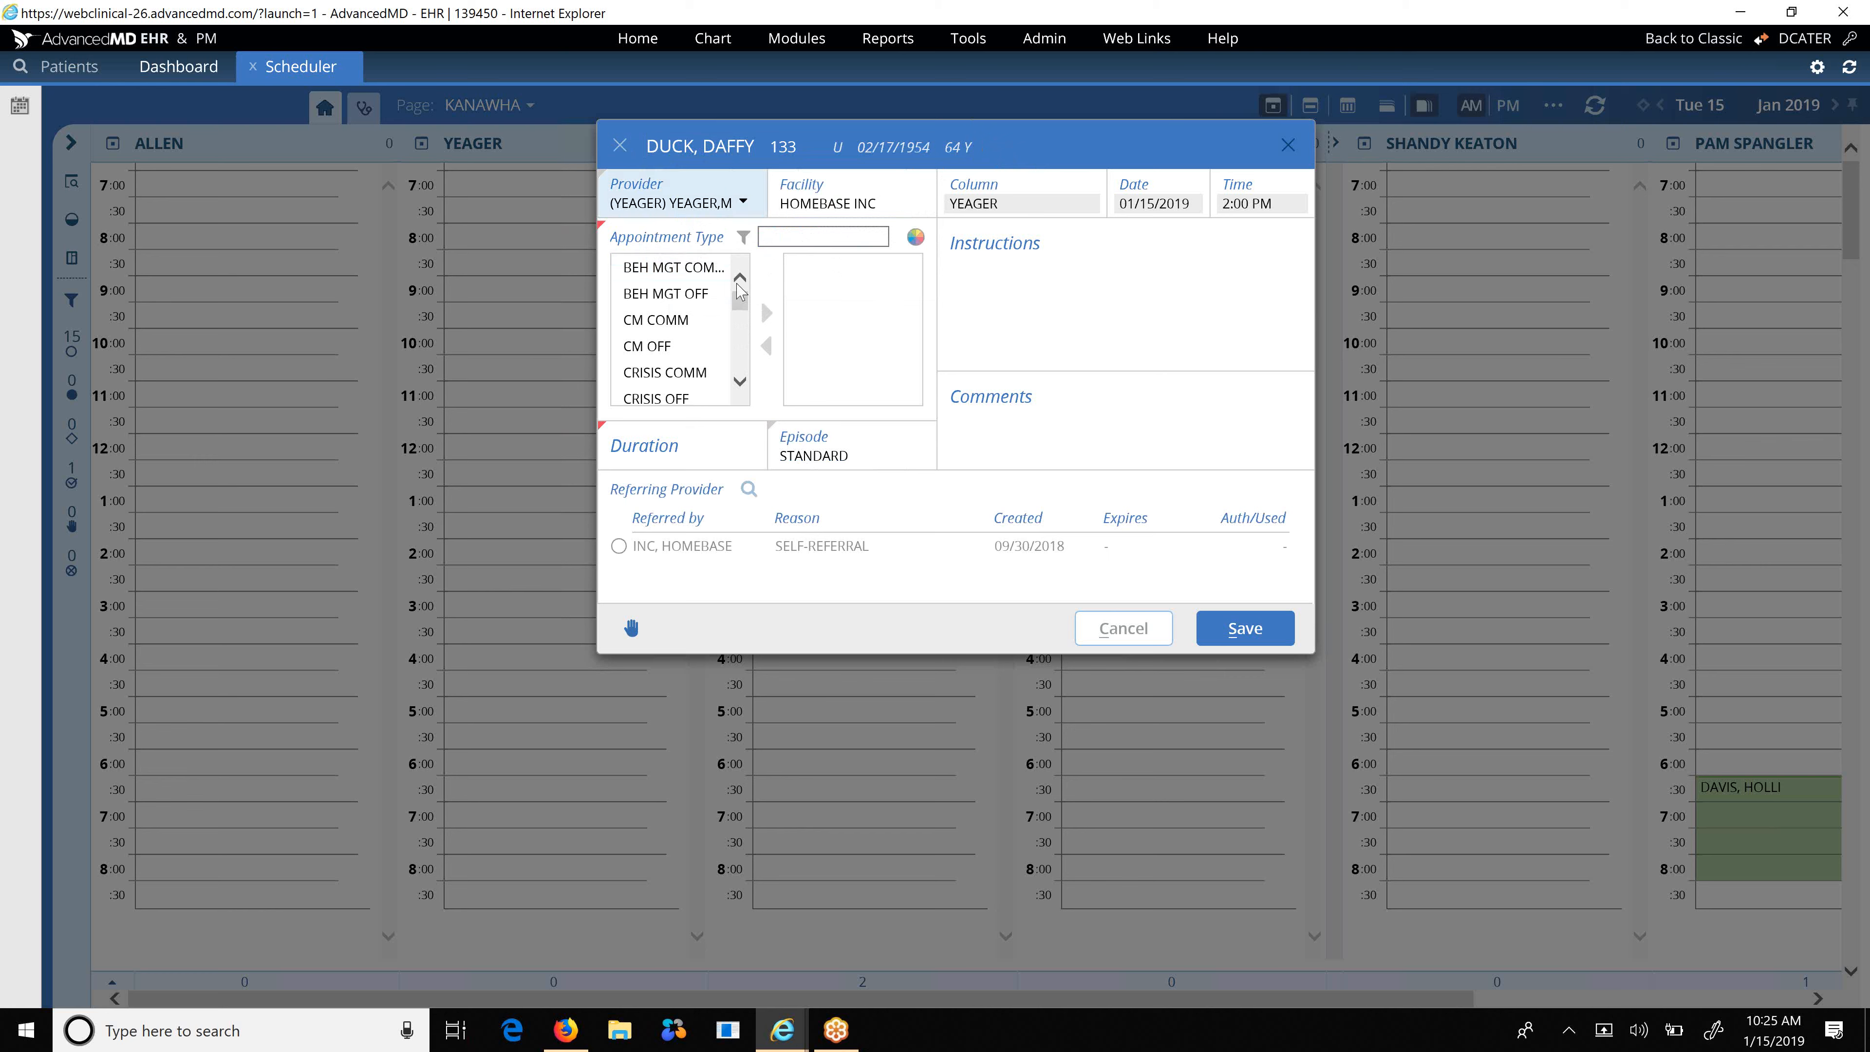
{"action": "left_click", "coordinate": [740, 382]}
{"action": "left_click", "coordinate": [740, 382]}
{"action": "left_click", "coordinate": [741, 383]}
{"action": "left_click", "coordinate": [741, 384]}
{"action": "left_click", "coordinate": [741, 383]}
{"action": "left_click", "coordinate": [741, 383]}
{"action": "left_click", "coordinate": [740, 382]}
{"action": "left_click", "coordinate": [740, 383]}
{"action": "left_click", "coordinate": [740, 382]}
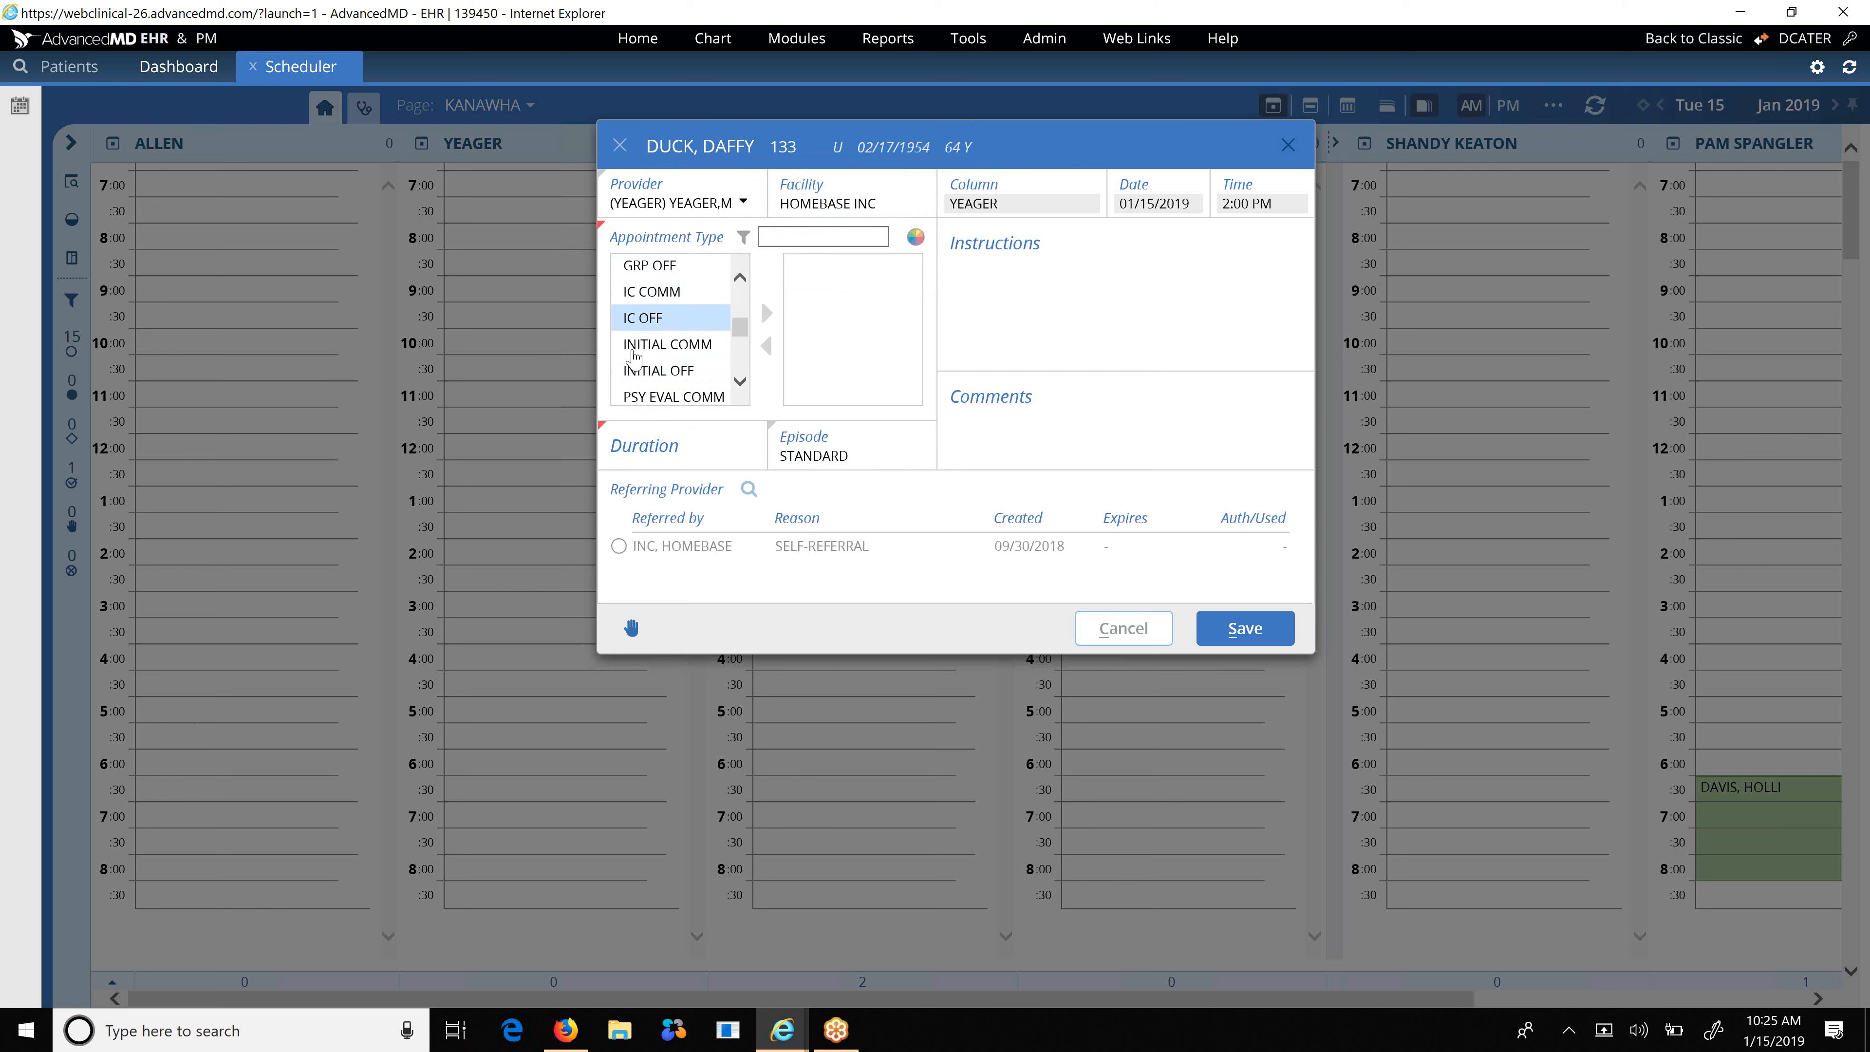
{"action": "scroll", "coordinate": [639, 377], "scroll_direction": "down", "scroll_amount": 3}
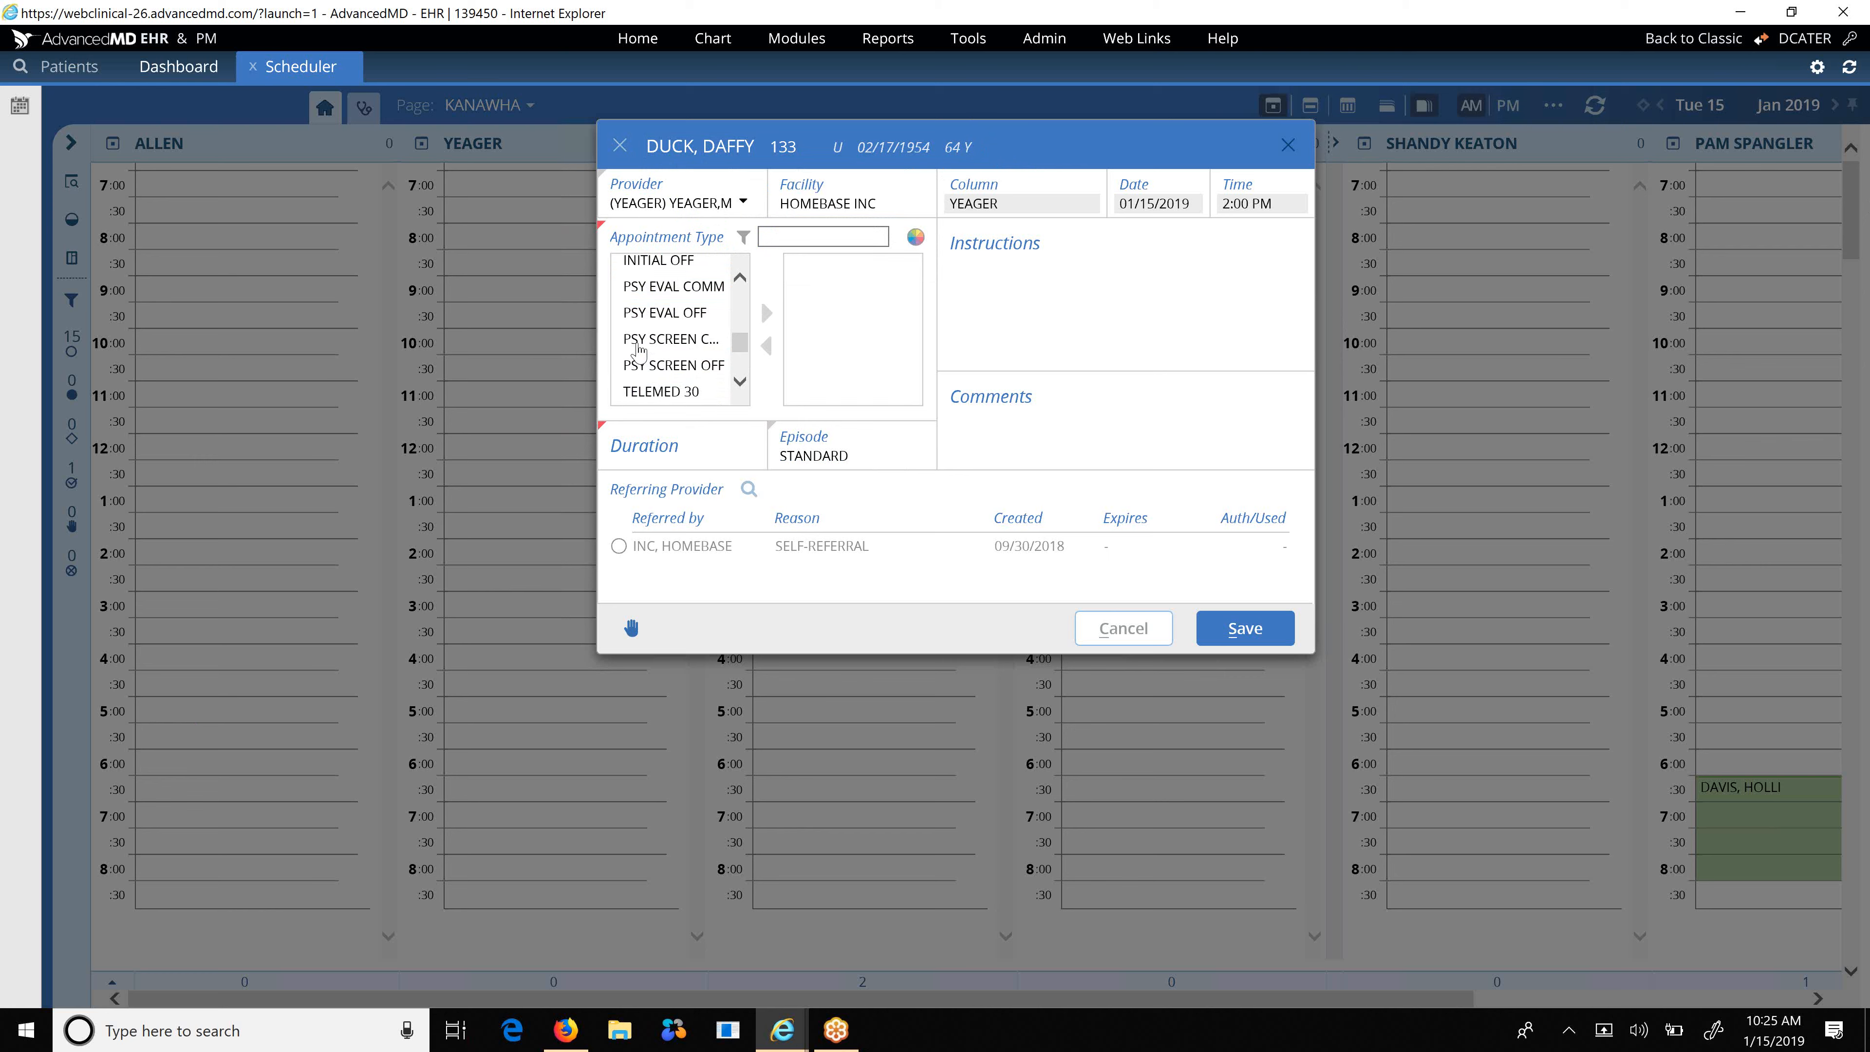
{"action": "scroll", "coordinate": [641, 341], "scroll_direction": "up", "scroll_amount": 2}
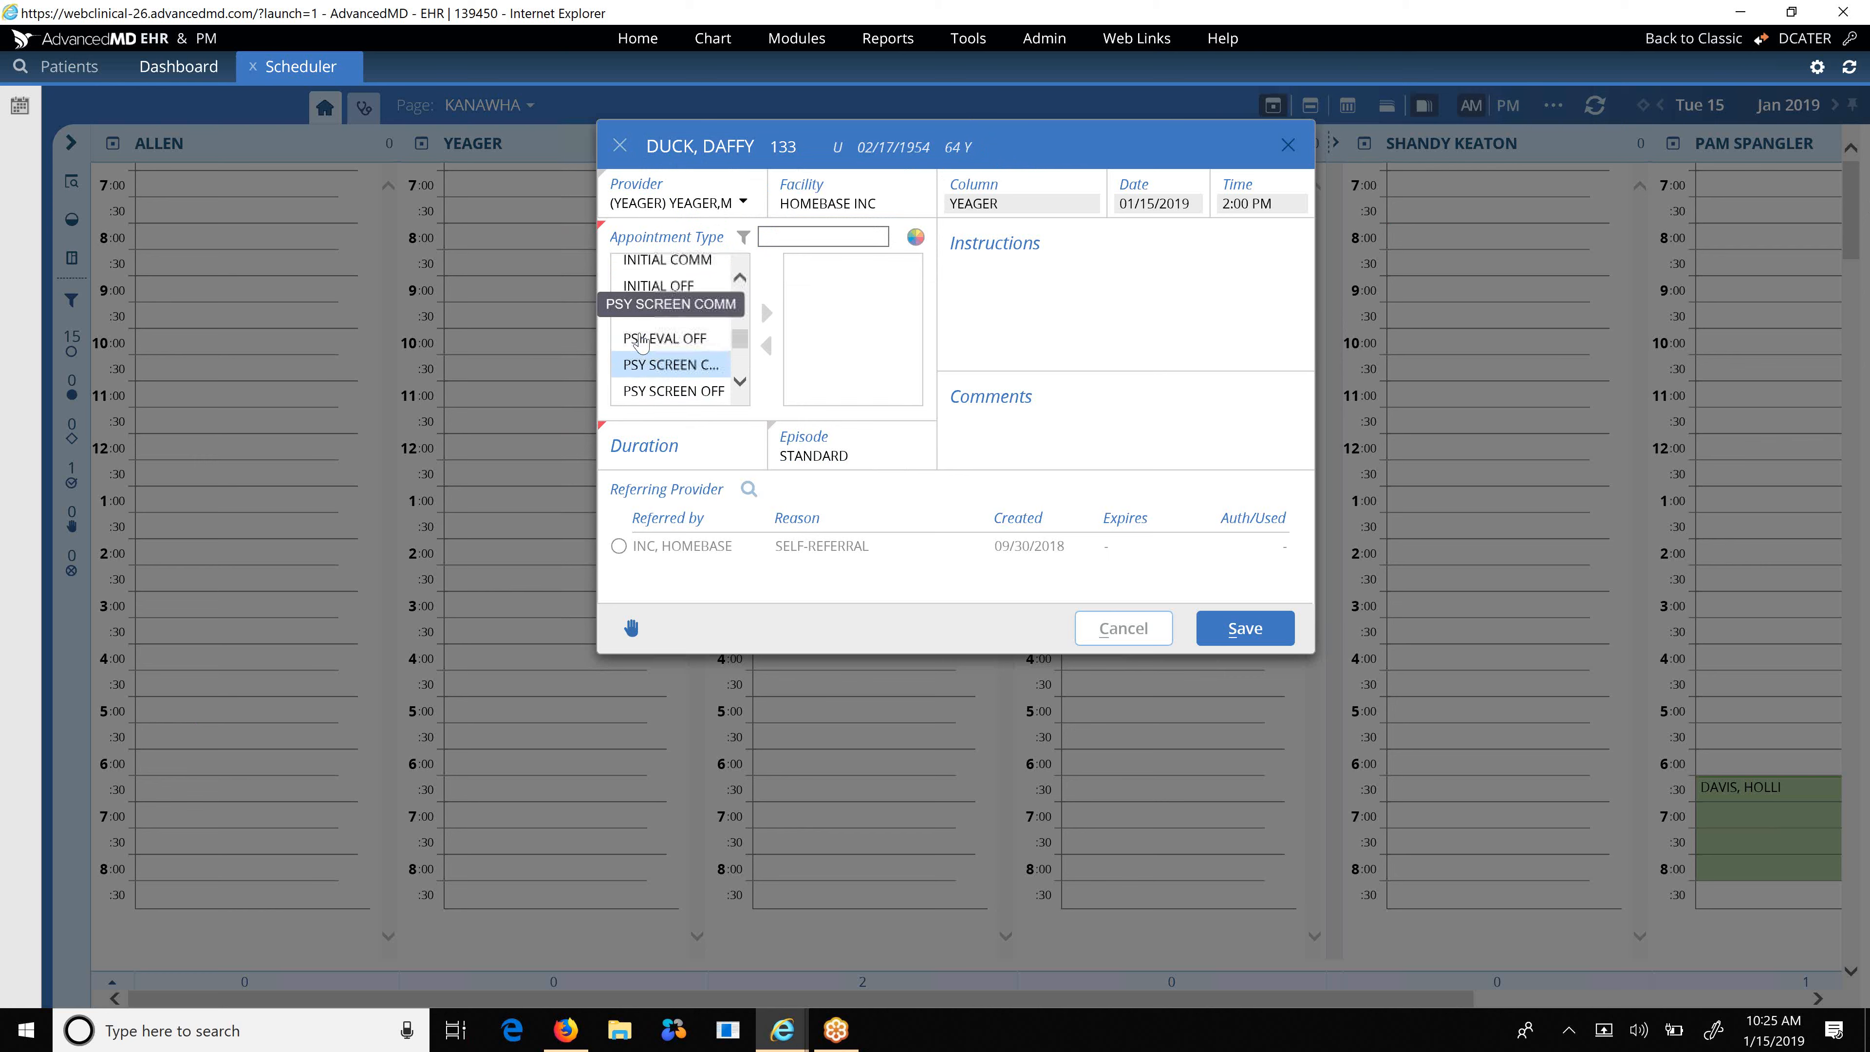
{"action": "scroll", "coordinate": [642, 340], "scroll_direction": "up", "scroll_amount": 1}
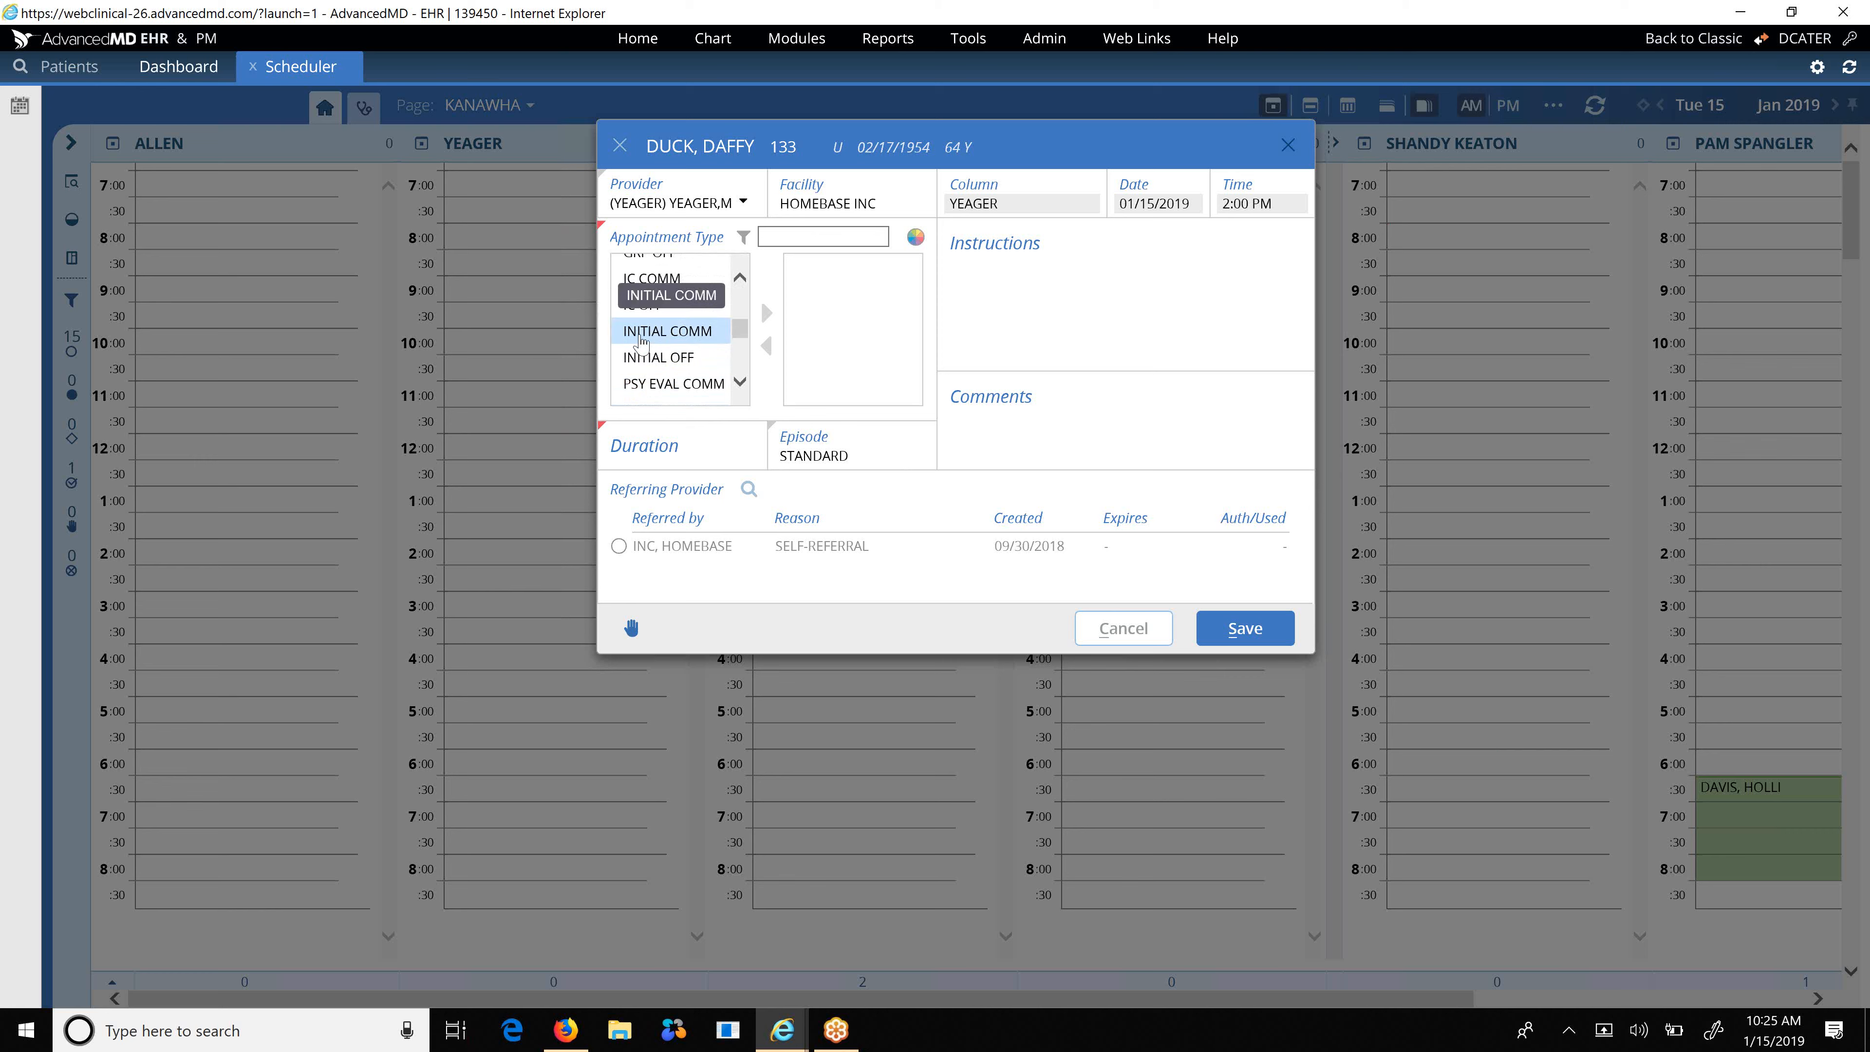
{"action": "scroll", "coordinate": [641, 341], "scroll_direction": "up", "scroll_amount": 3}
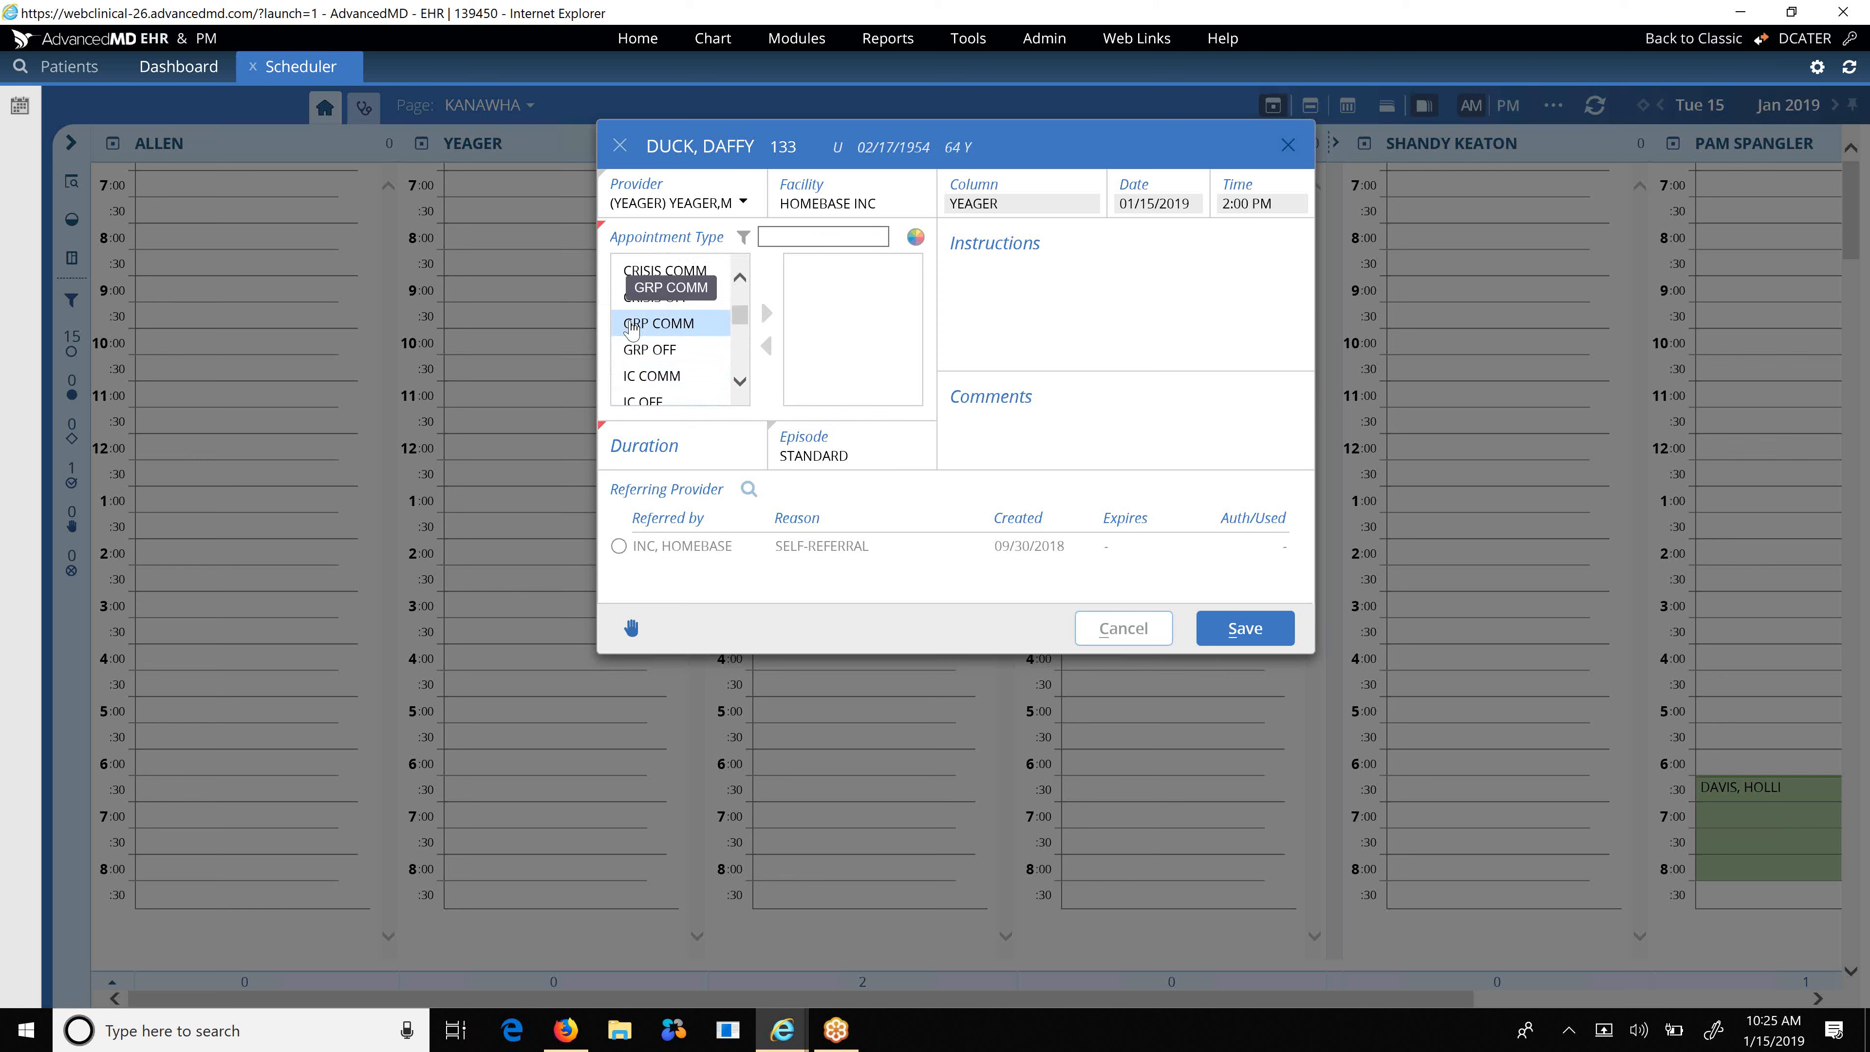
{"action": "scroll", "coordinate": [635, 330], "scroll_direction": "up", "scroll_amount": 3}
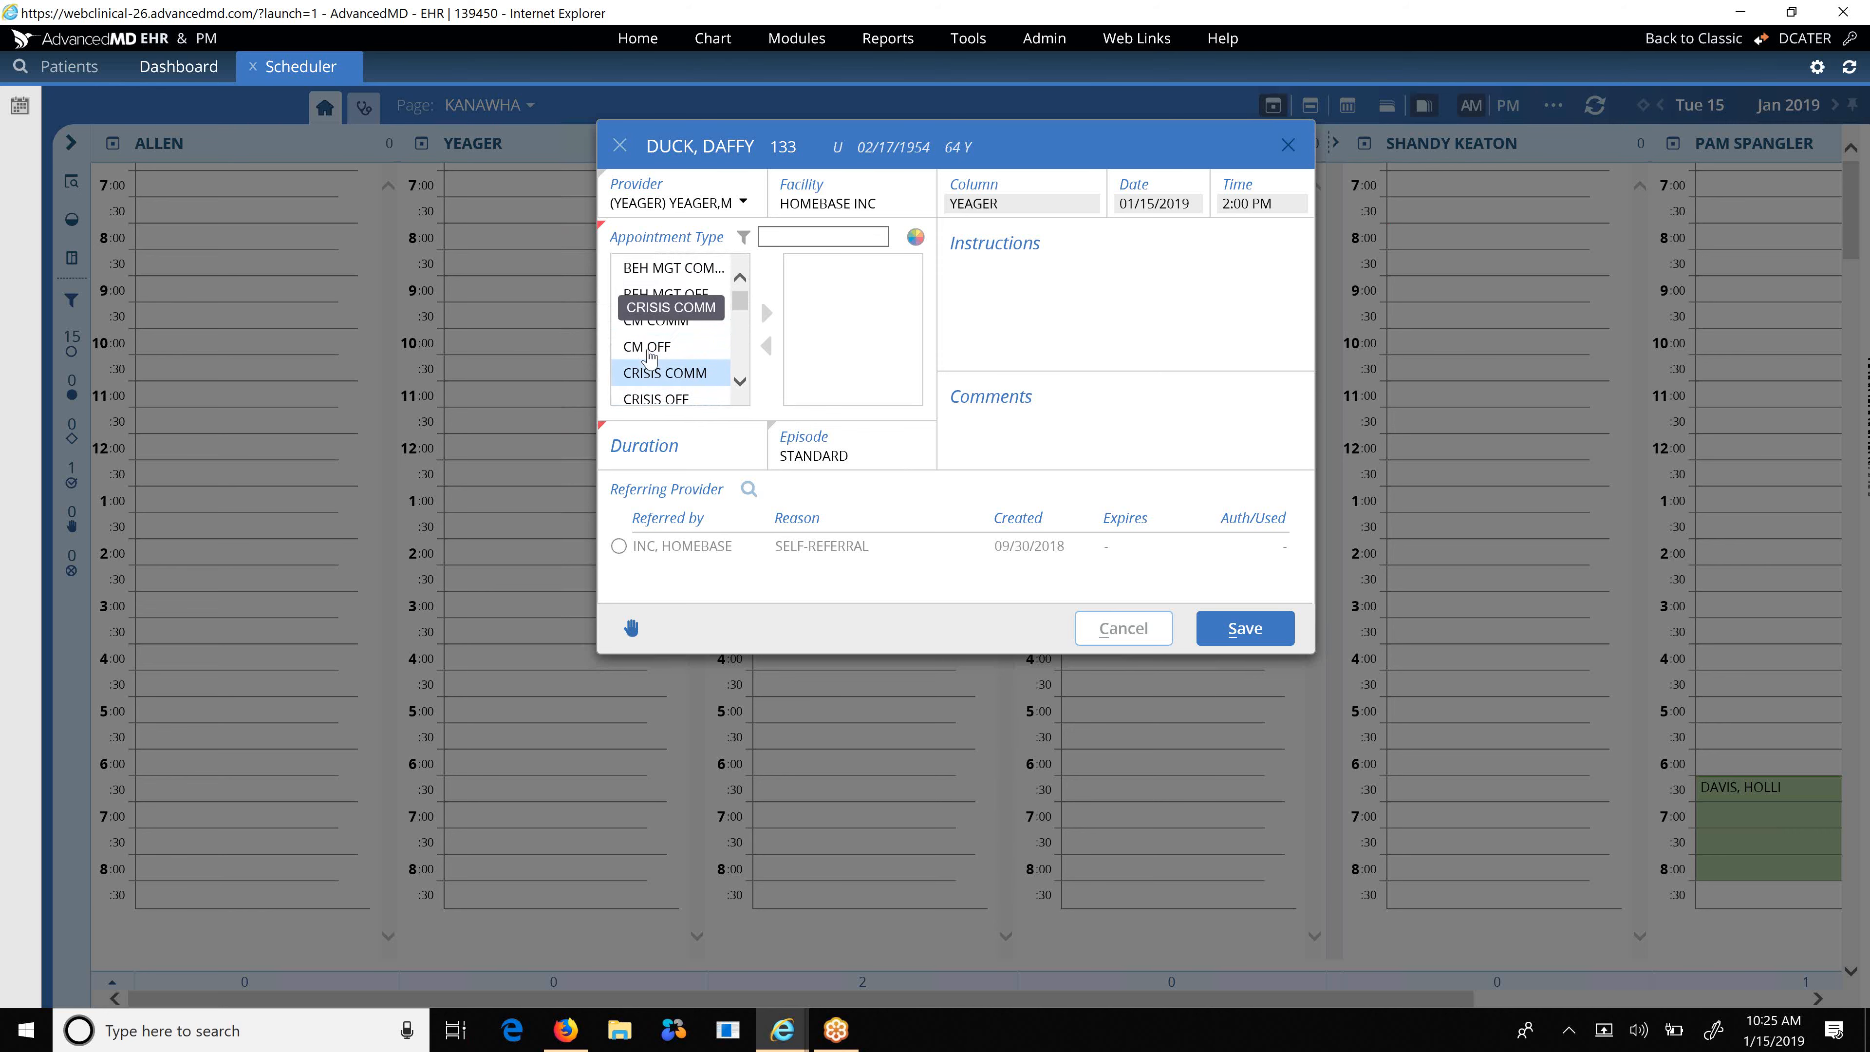
{"action": "scroll", "coordinate": [631, 335], "scroll_direction": "up", "scroll_amount": 1}
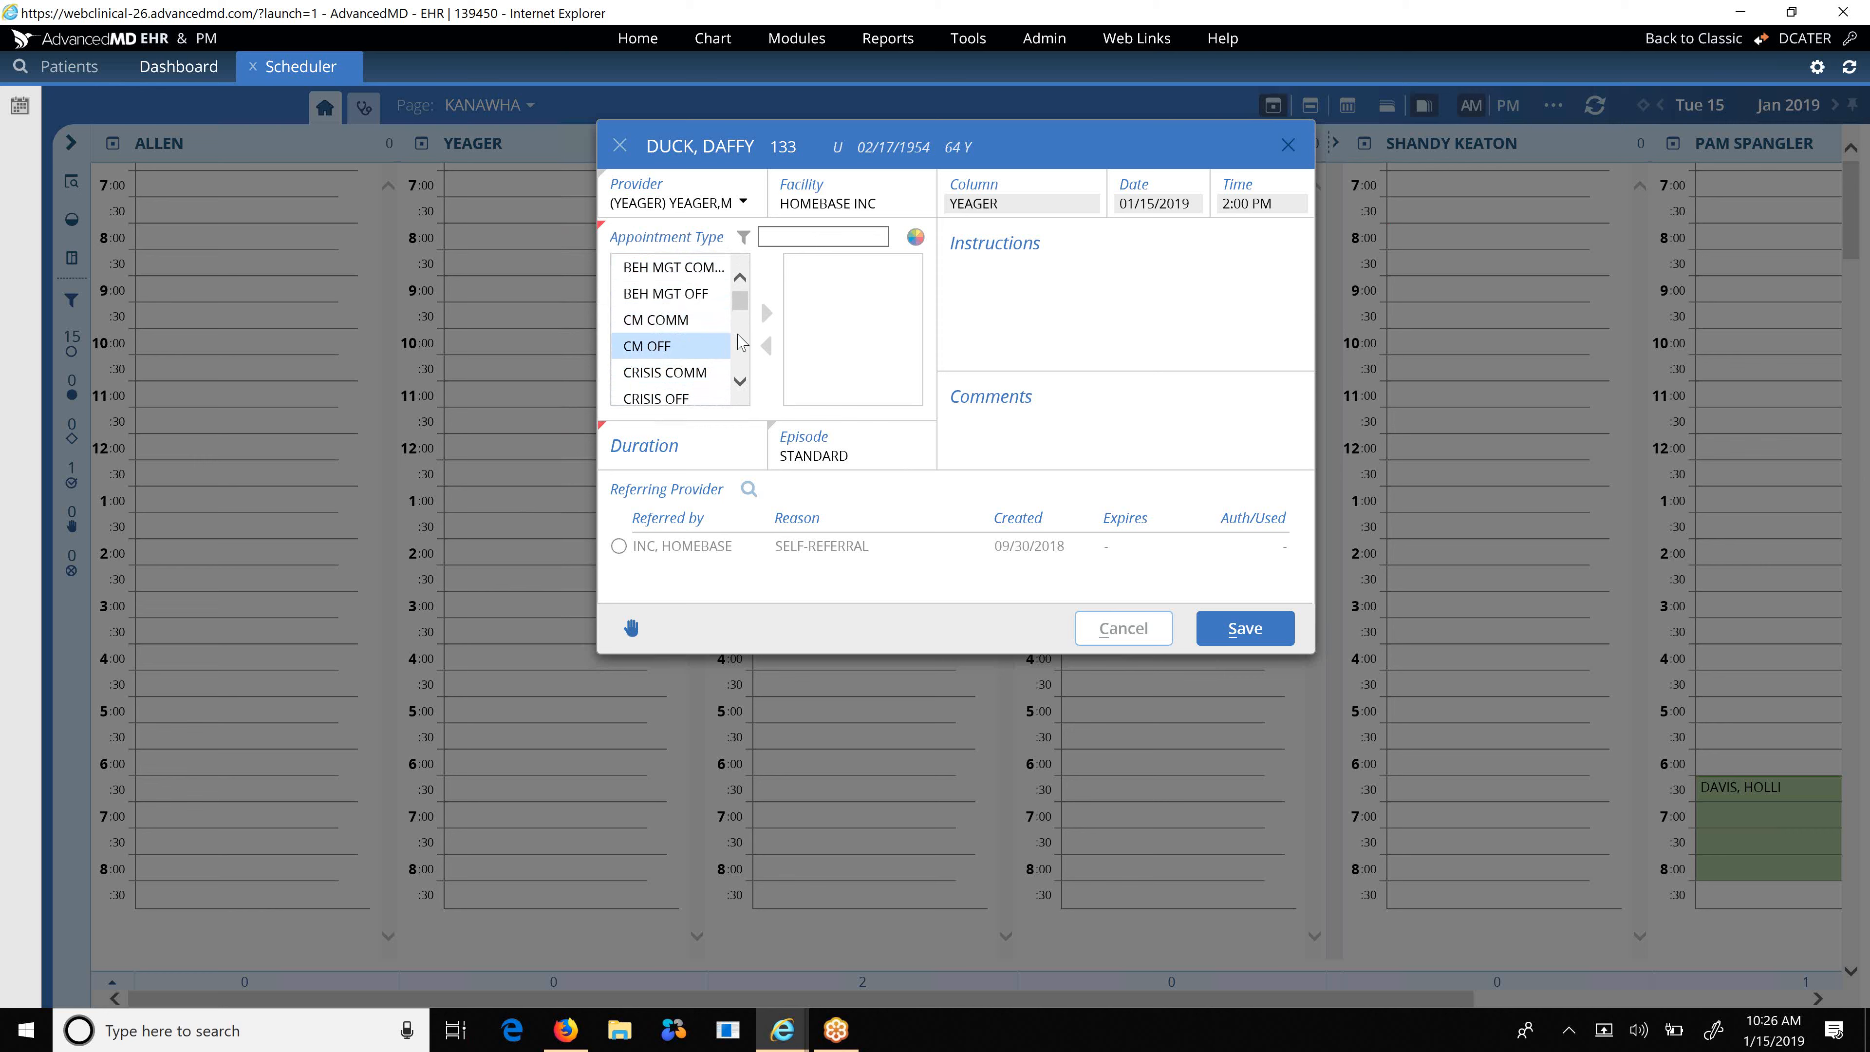
{"action": "scroll", "coordinate": [739, 342], "scroll_direction": "down", "scroll_amount": 2}
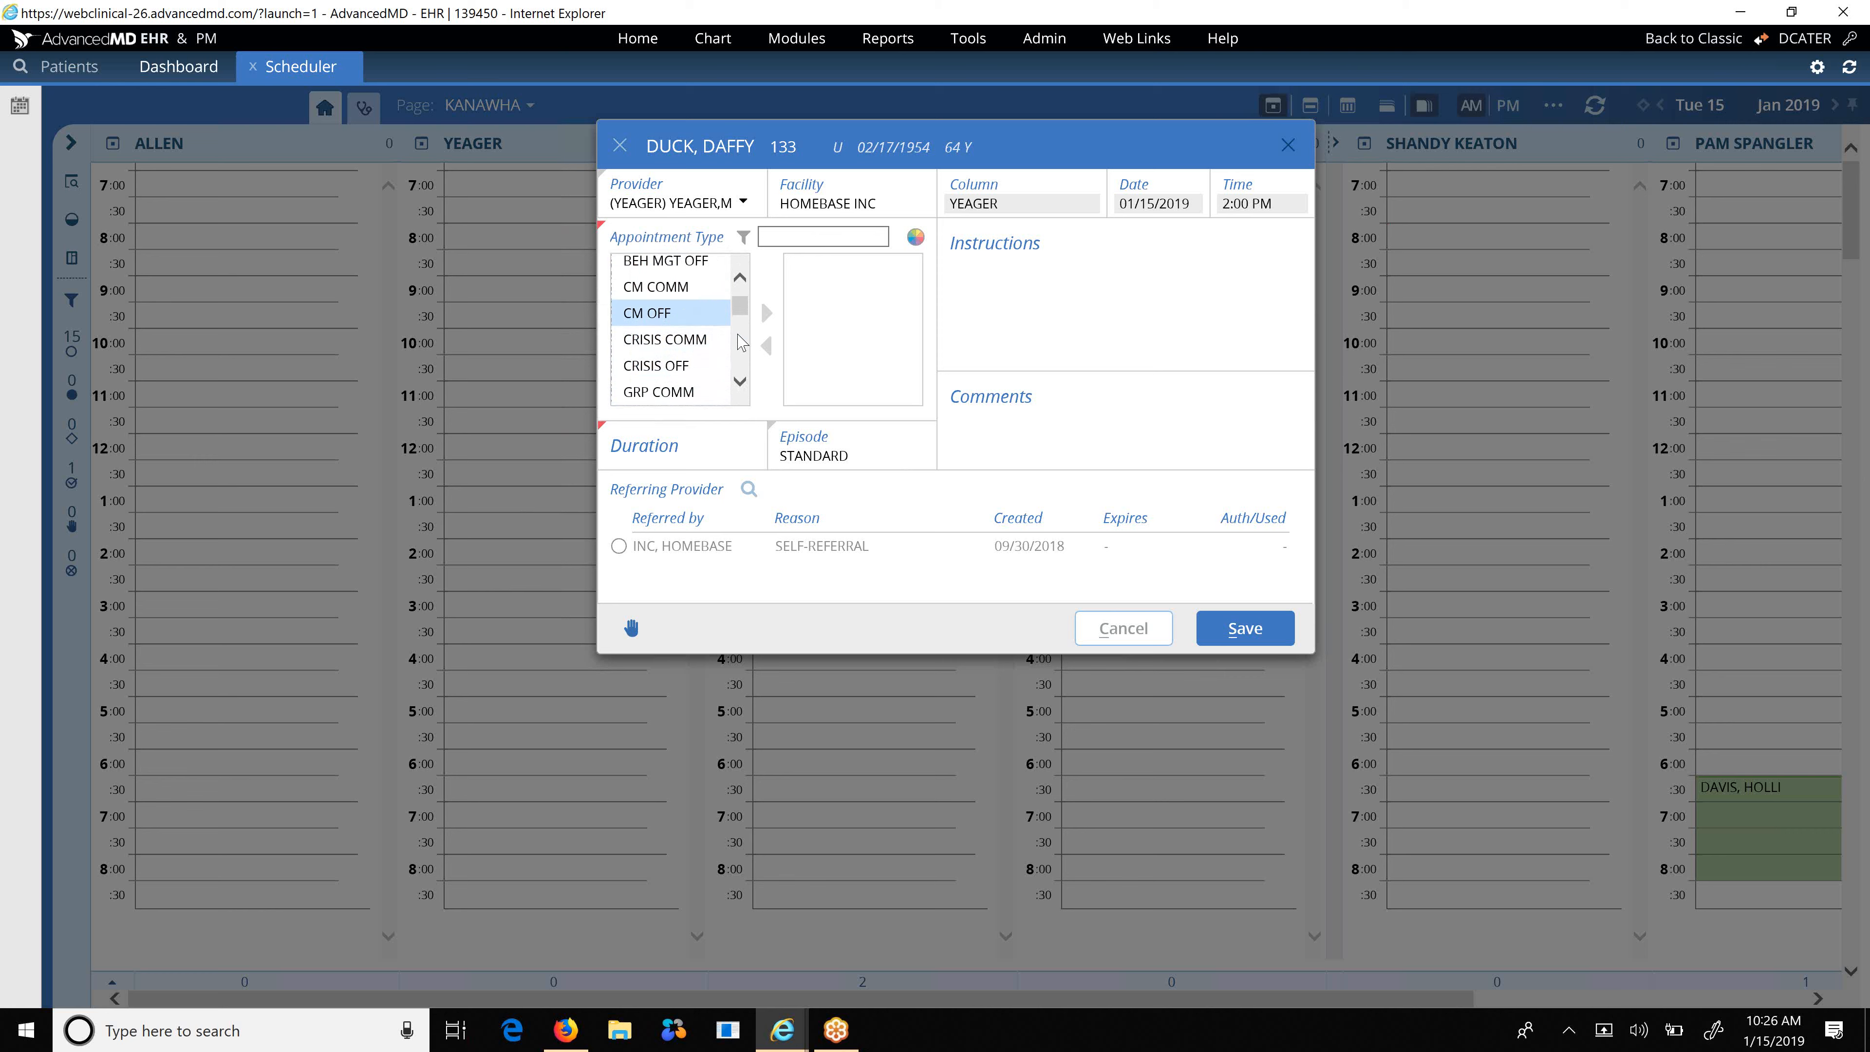
{"action": "scroll", "coordinate": [739, 343], "scroll_direction": "down", "scroll_amount": 5}
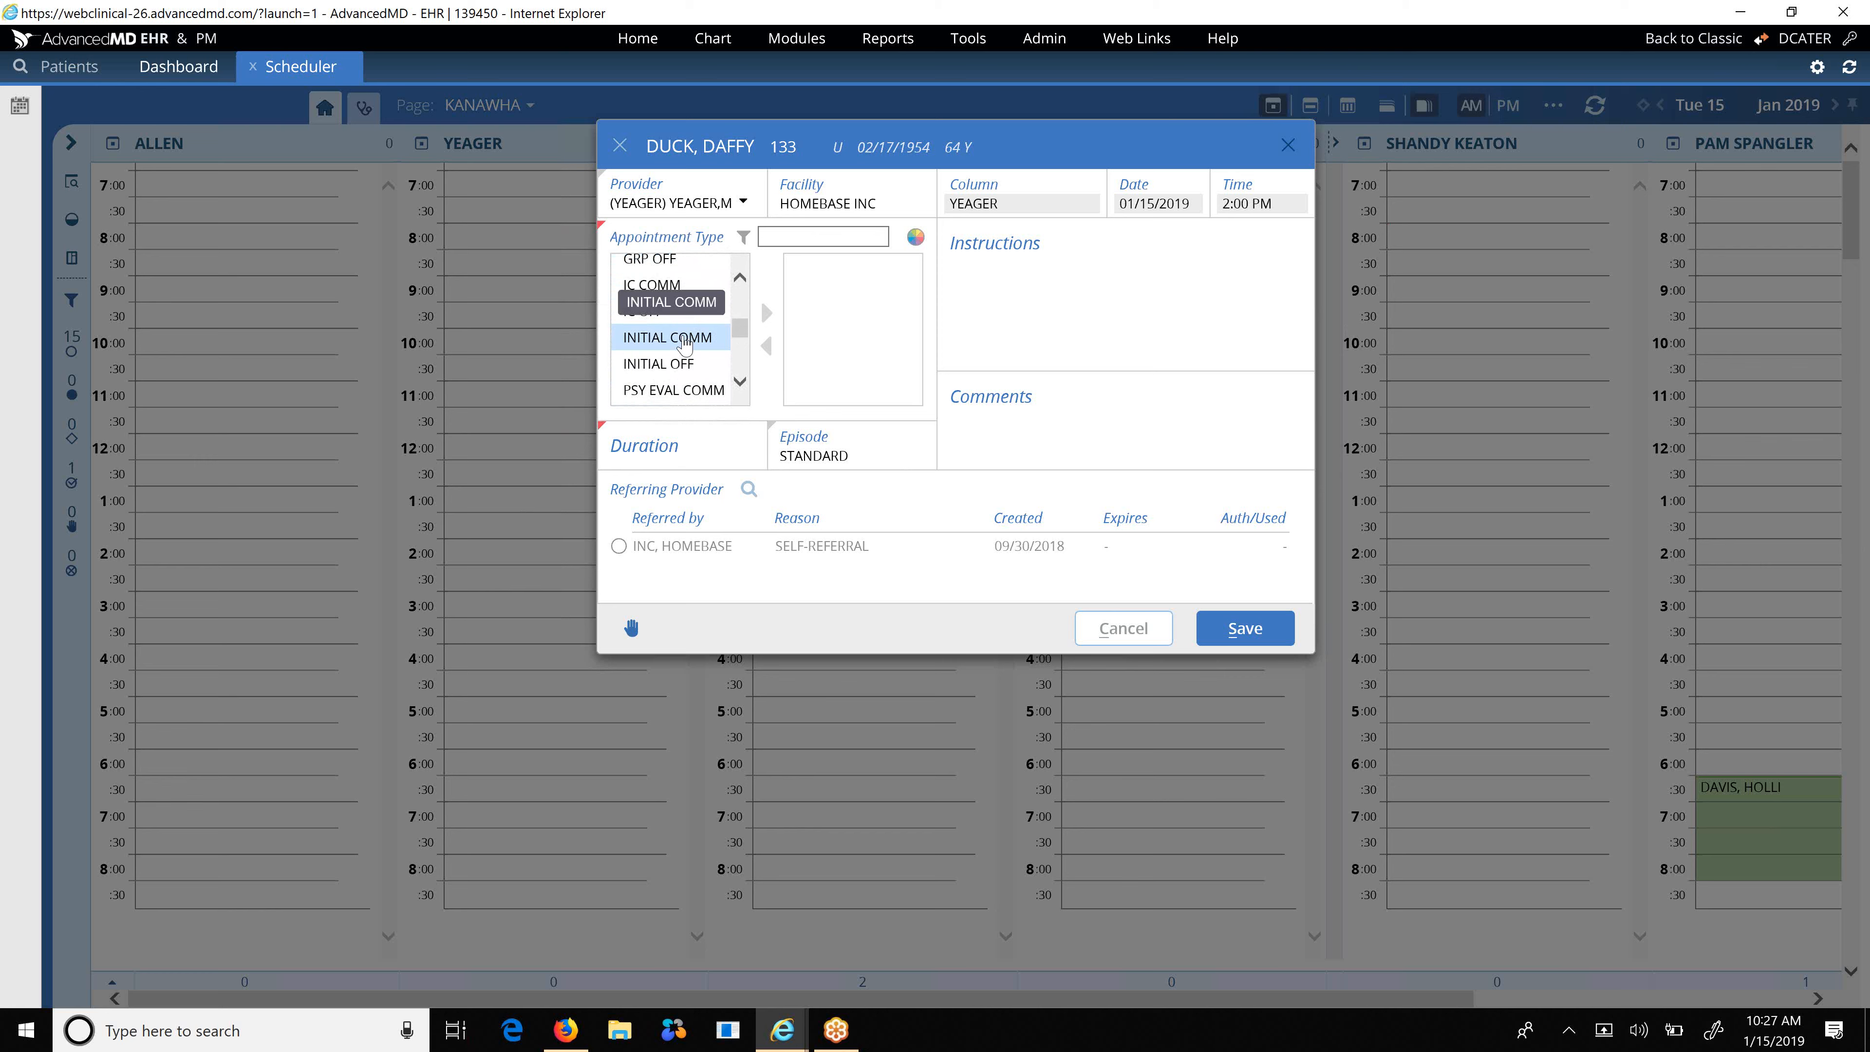
Add INITIAL COMM as the appointment type, setting a 120-minute duration.
{"action": "double_click", "coordinate": [685, 342]}
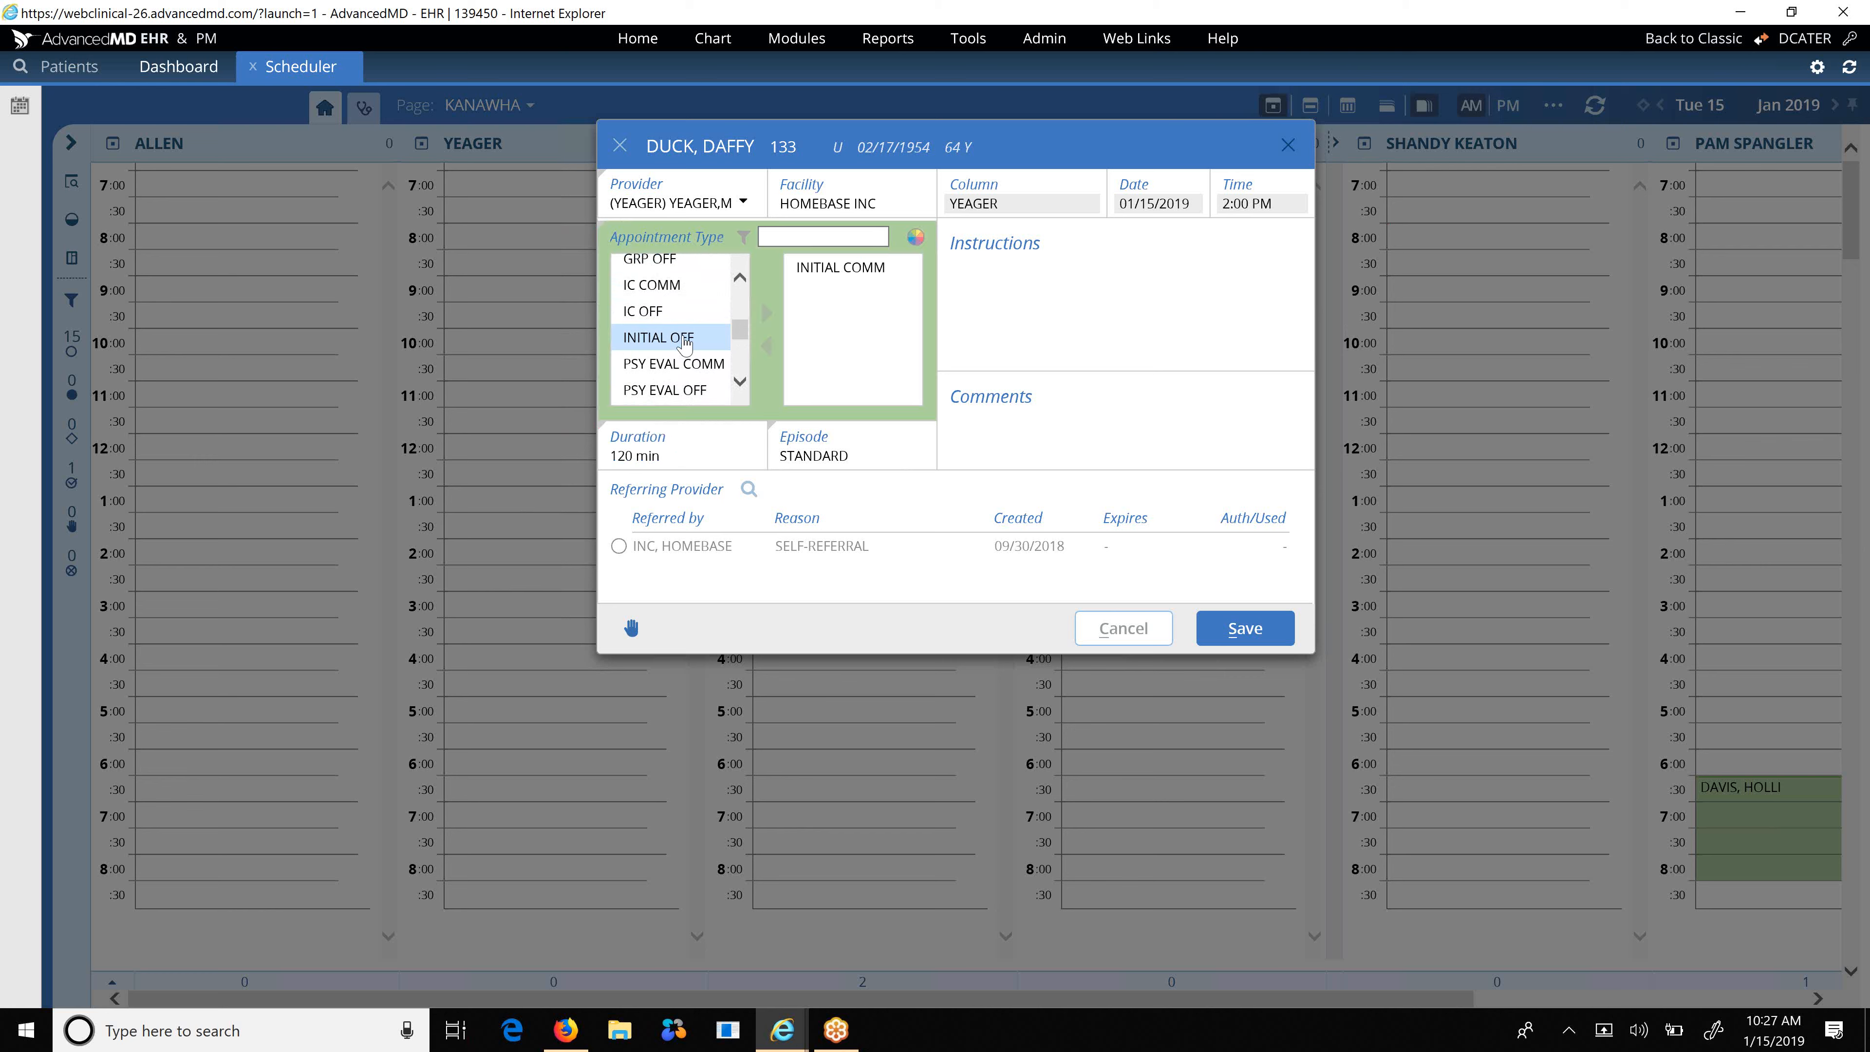
{"action": "left_click", "coordinate": [860, 280]}
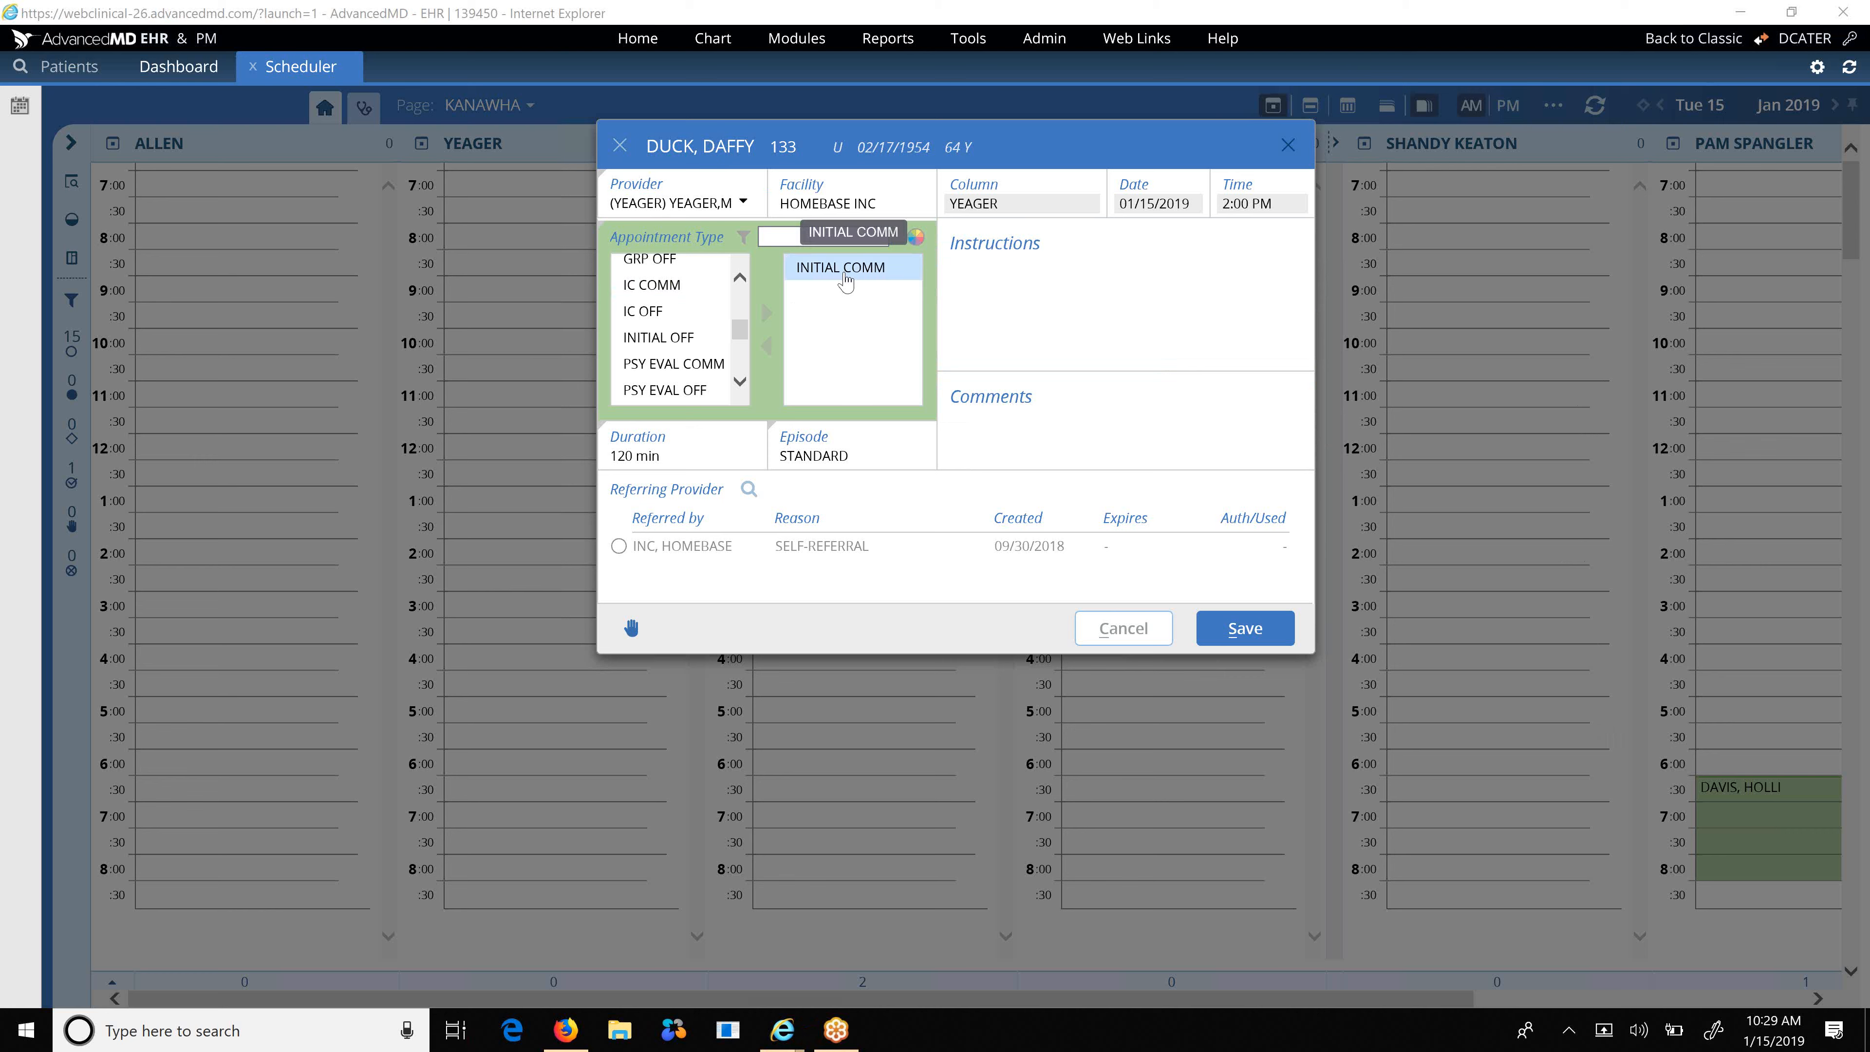
Move through the instructions, episode and comments fields of YEAGER's 2:00 PM appointment.
{"action": "left_click", "coordinate": [1025, 290]}
{"action": "left_click", "coordinate": [1073, 439]}
{"action": "left_click", "coordinate": [1134, 277]}
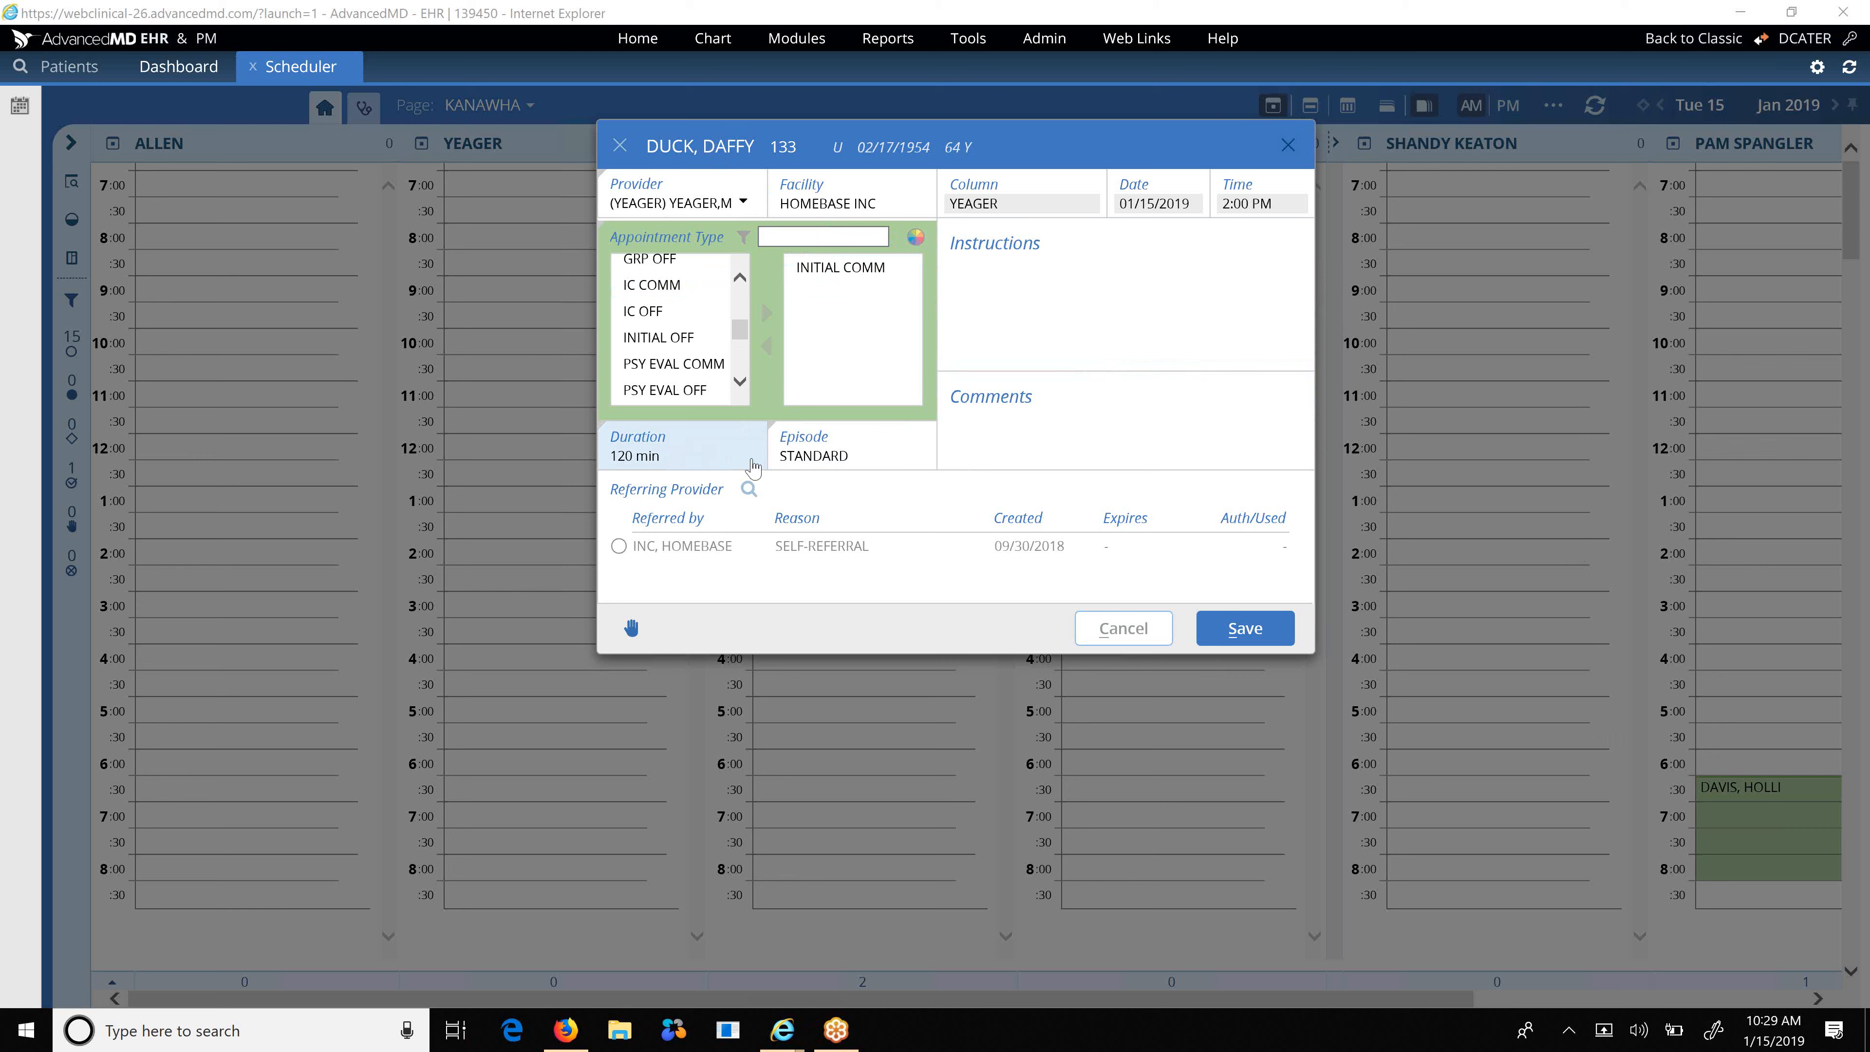
{"action": "left_click", "coordinate": [837, 462]}
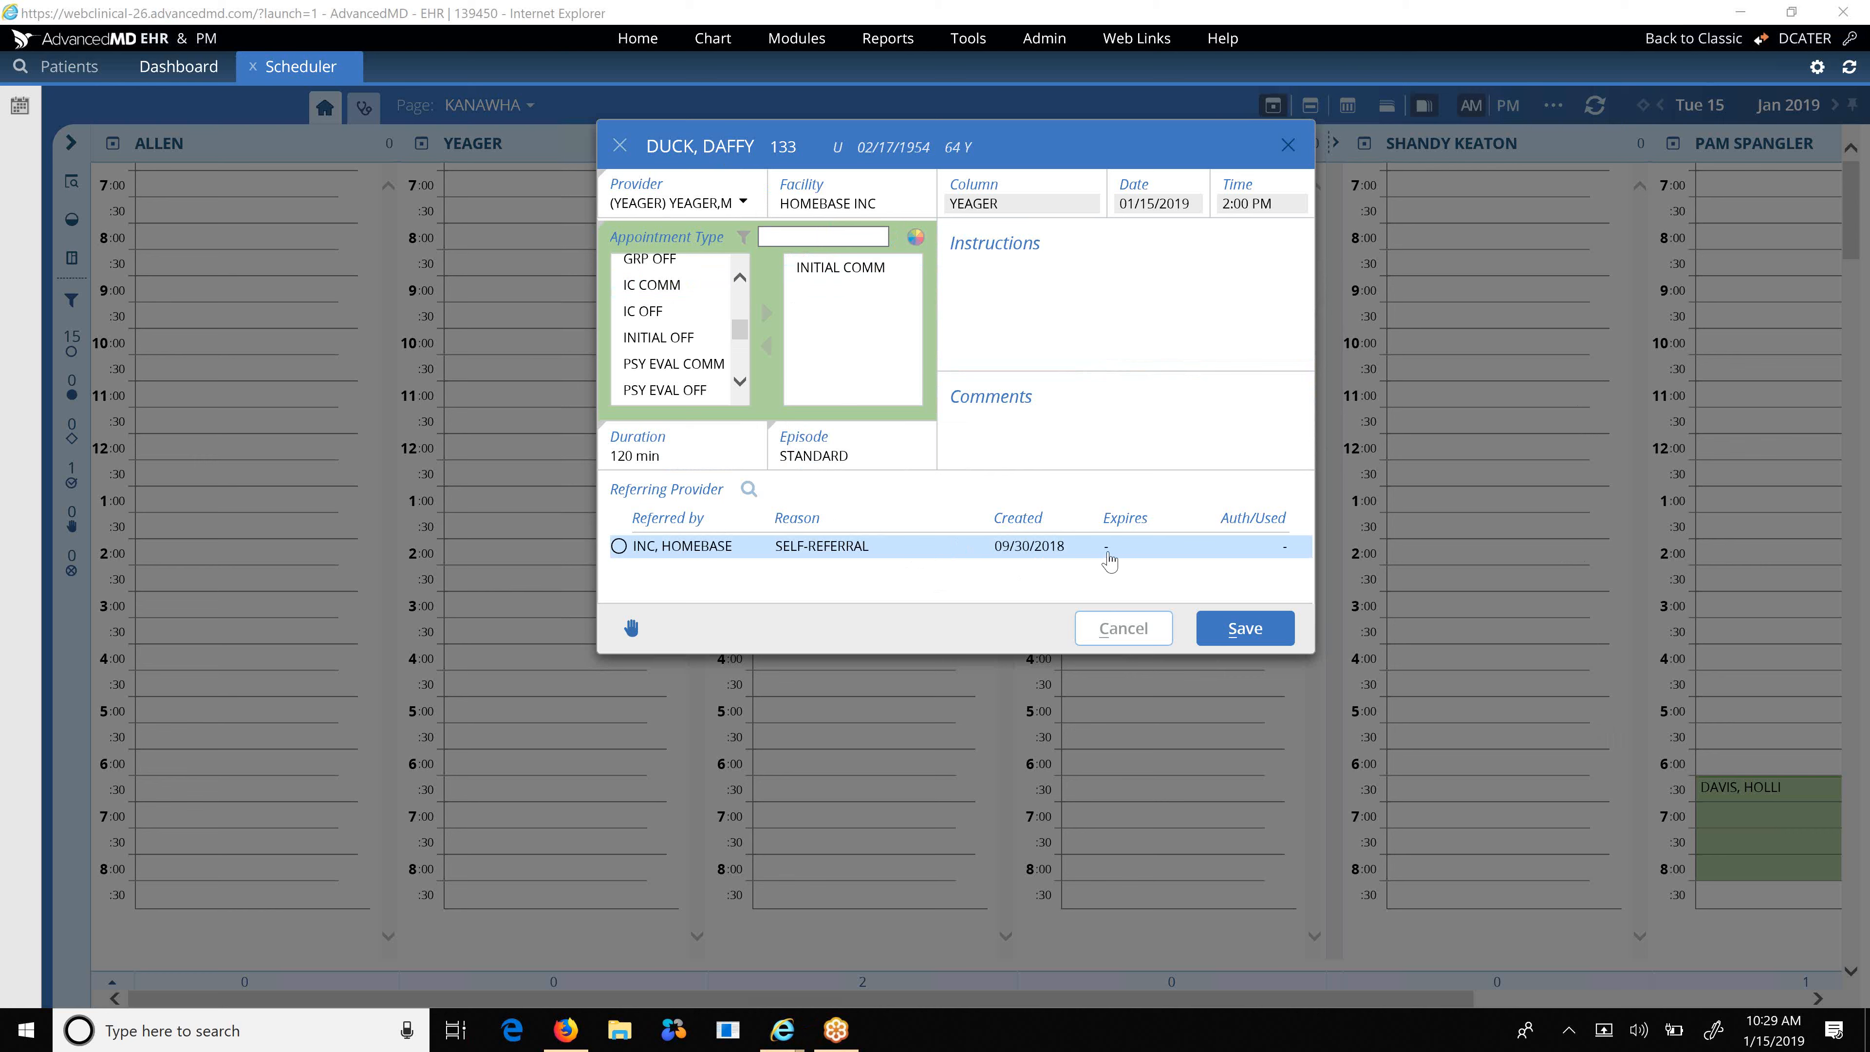
{"action": "left_click", "coordinate": [1043, 435]}
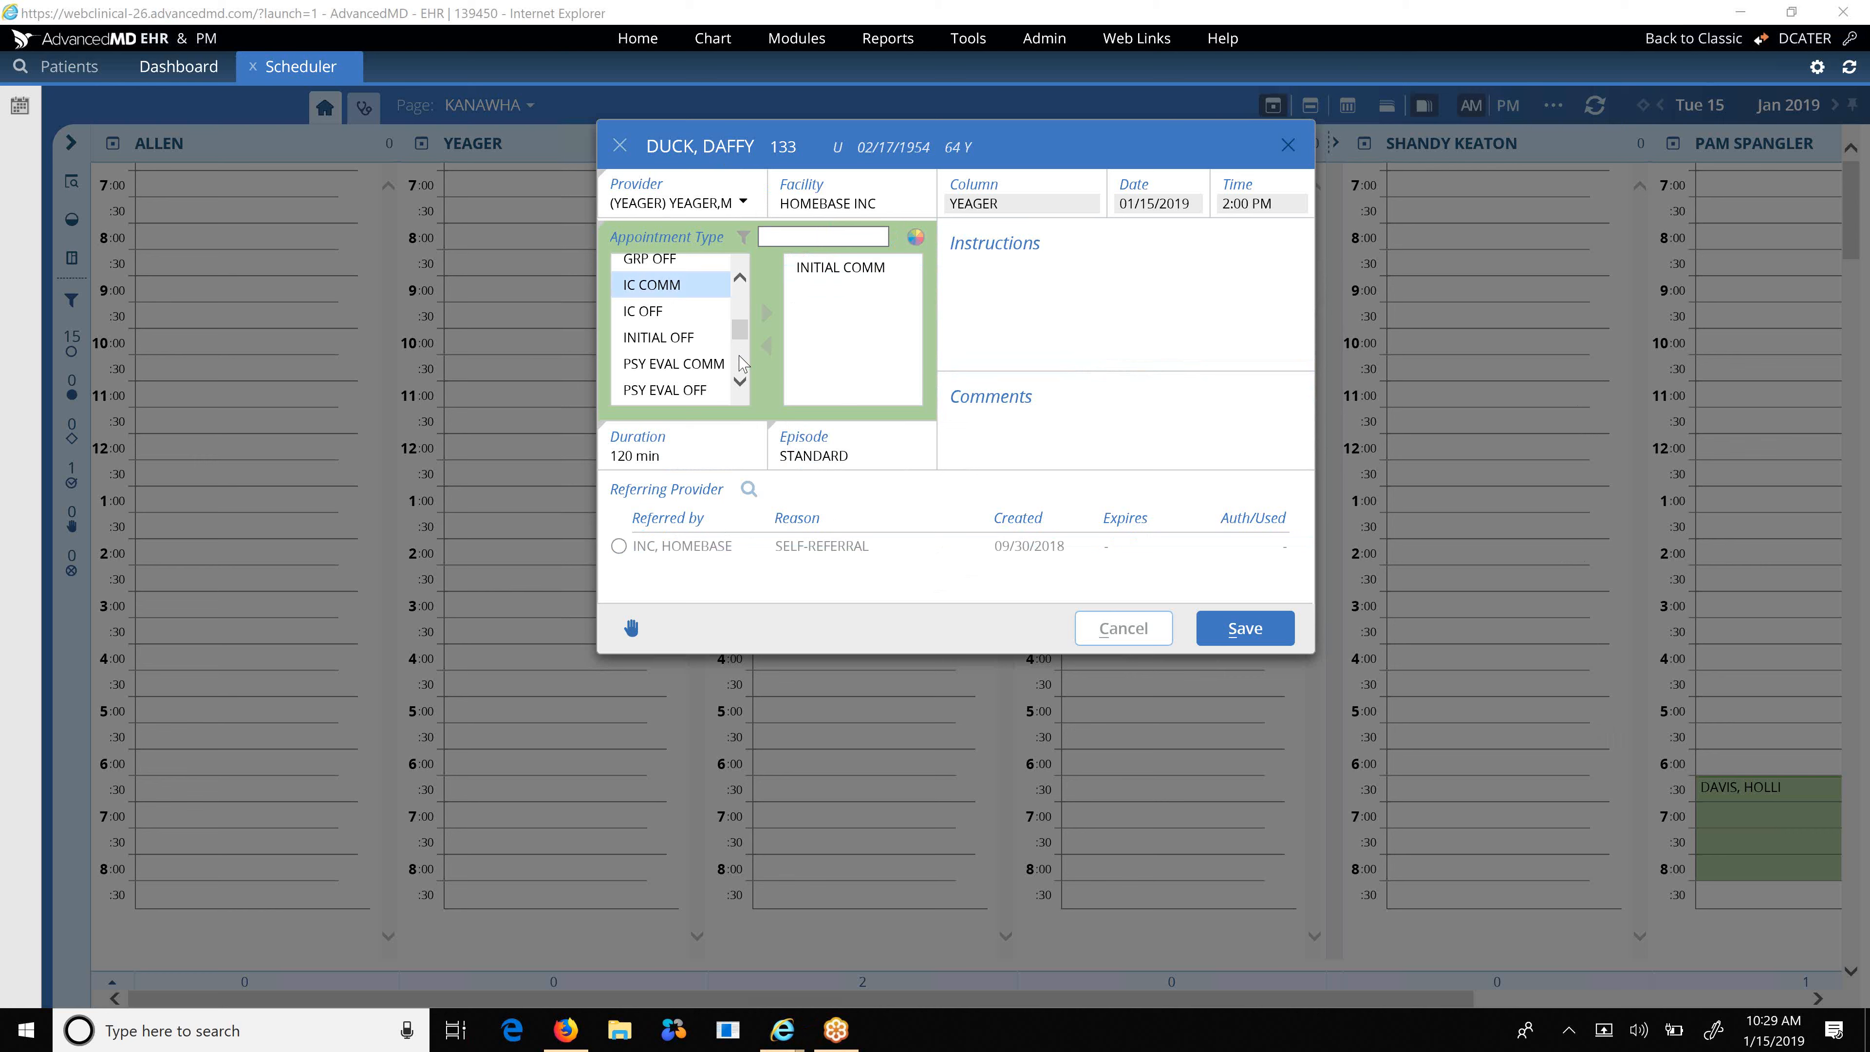
Choose the Initial Comm type and save the 120-minute 2:00 PM appointment for January 15, 2019.
{"action": "scroll", "coordinate": [741, 362], "scroll_direction": "up", "scroll_amount": 5}
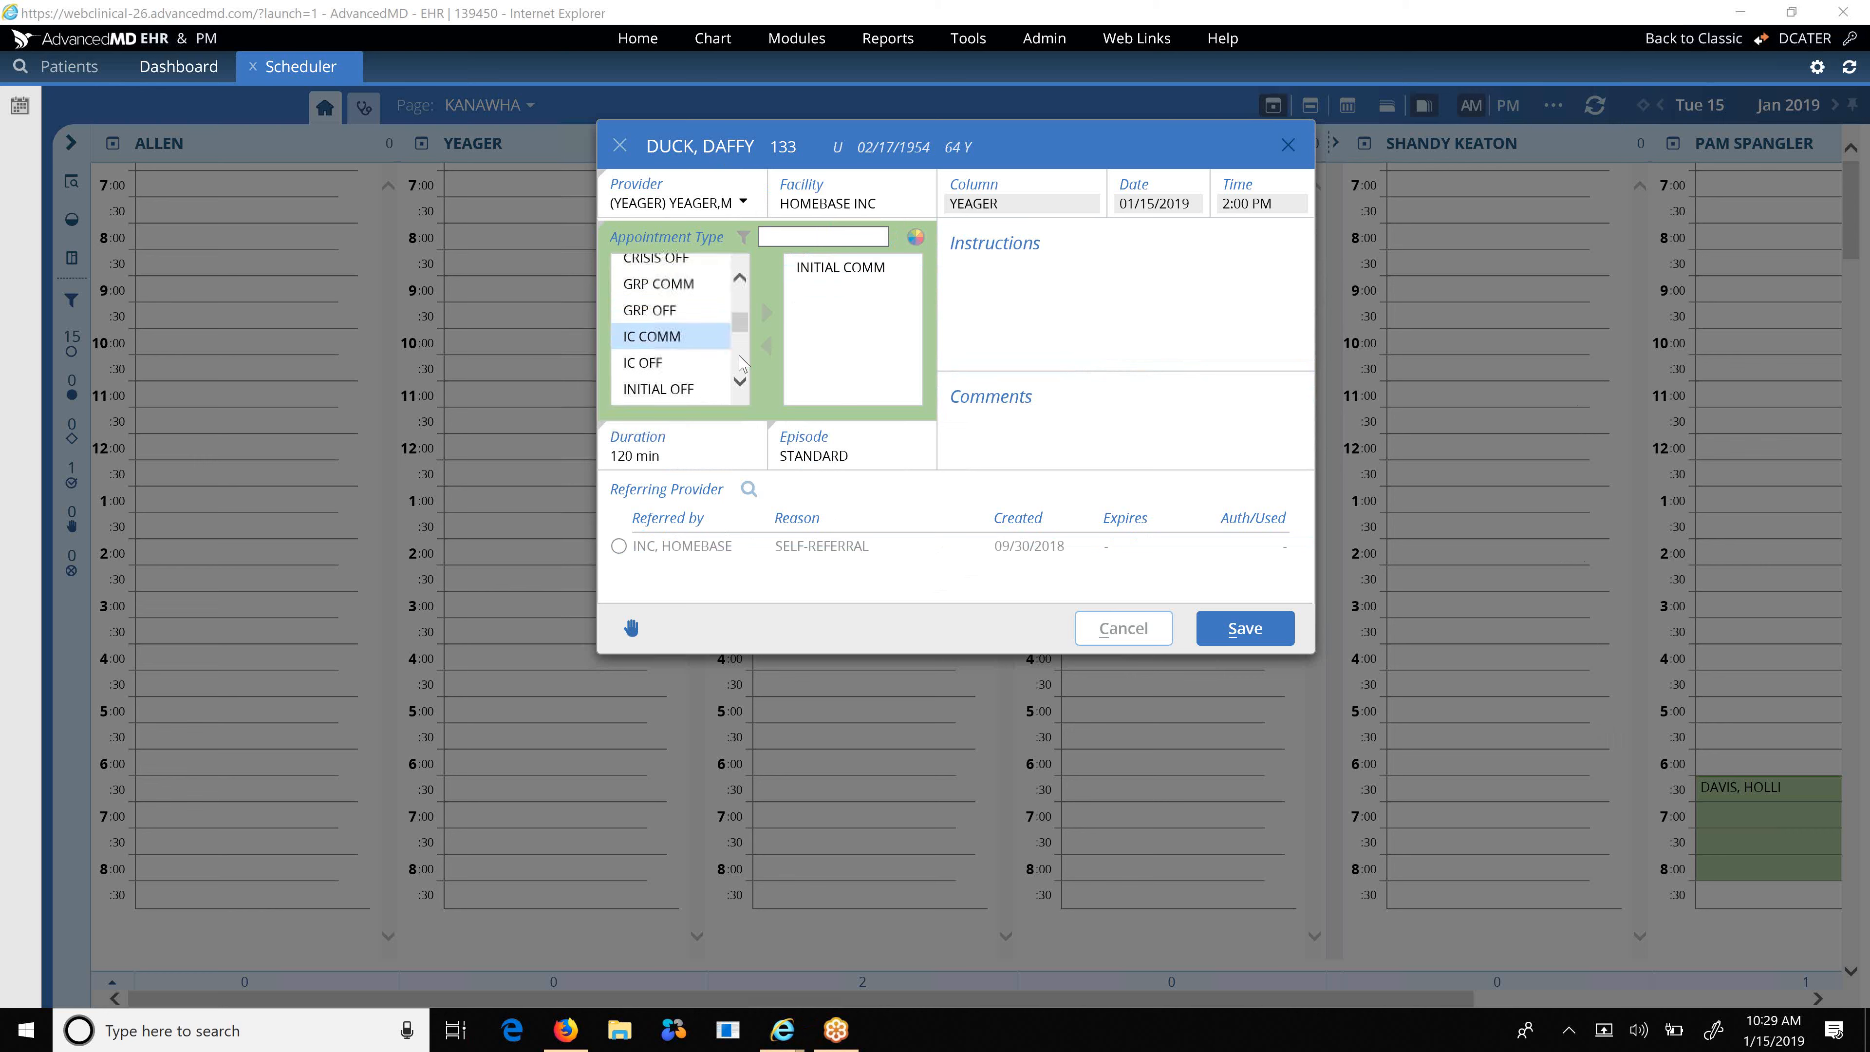
{"action": "scroll", "coordinate": [741, 362], "scroll_direction": "up", "scroll_amount": 2}
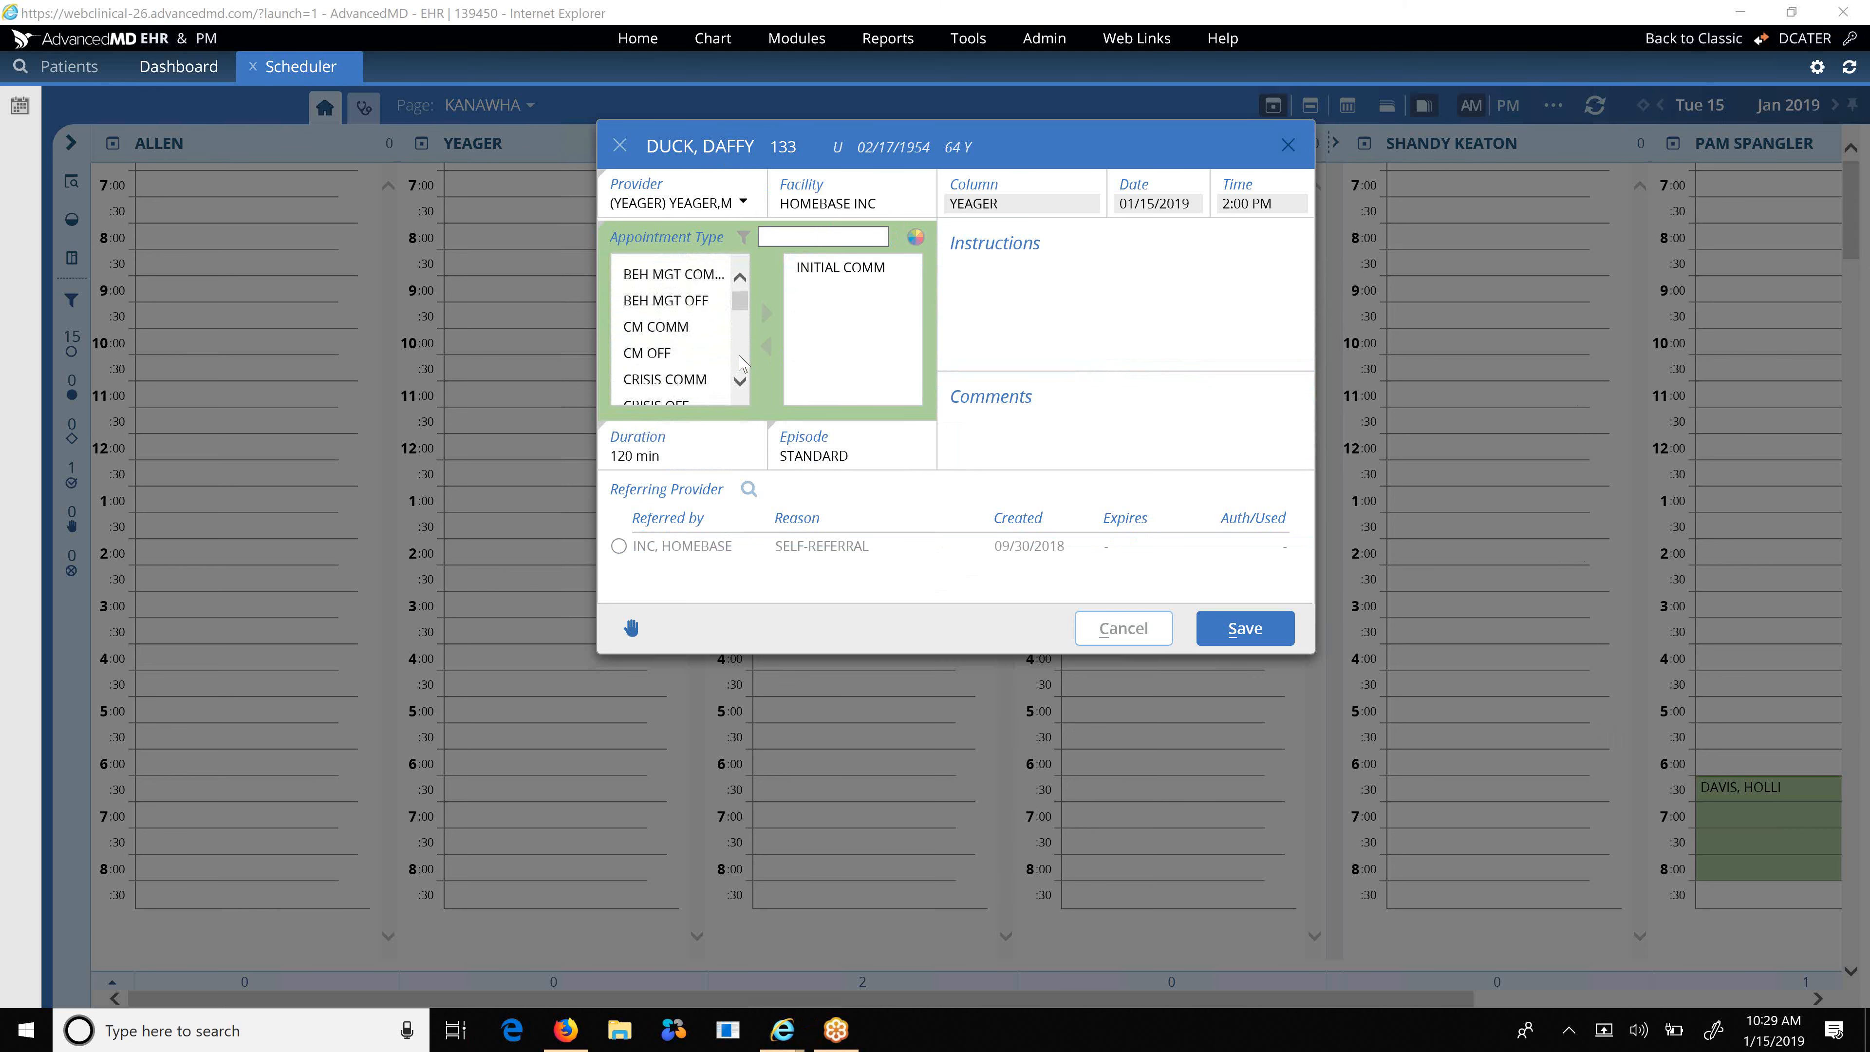
{"action": "scroll", "coordinate": [741, 363], "scroll_direction": "down", "scroll_amount": 10}
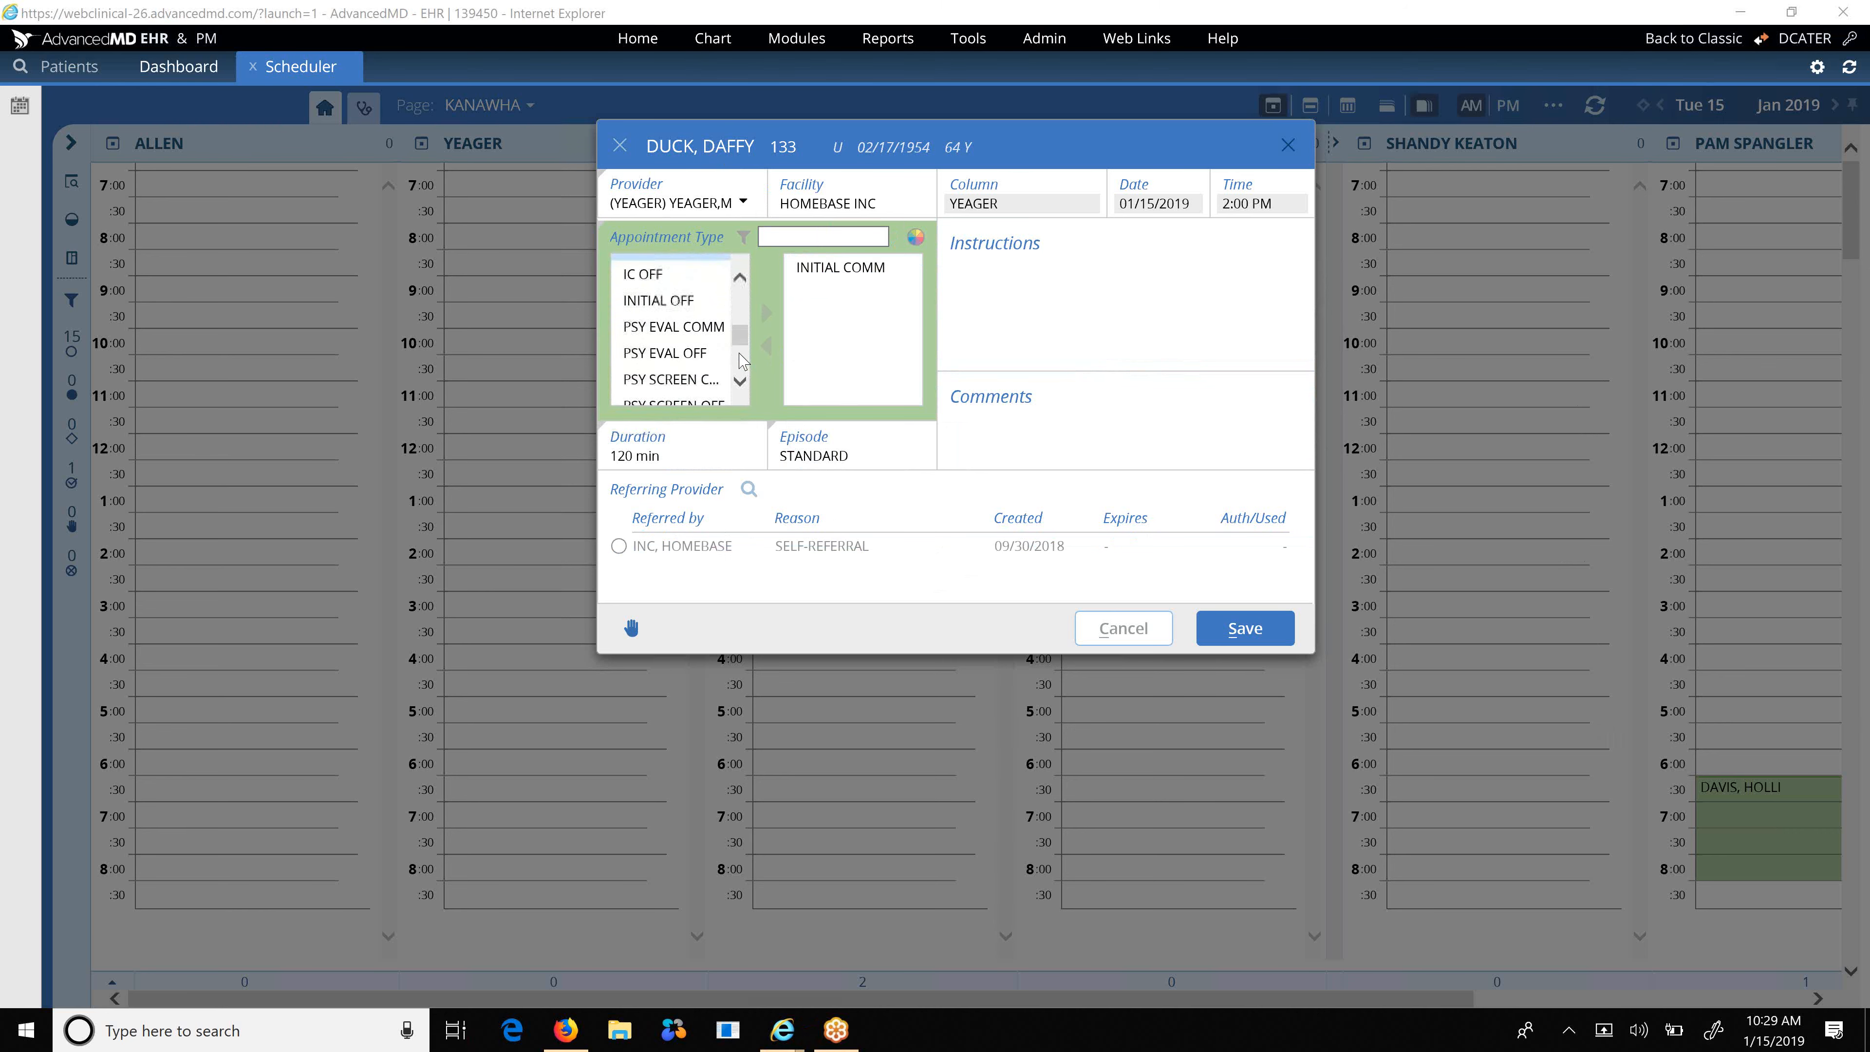
{"action": "scroll", "coordinate": [741, 363], "scroll_direction": "up", "scroll_amount": 5}
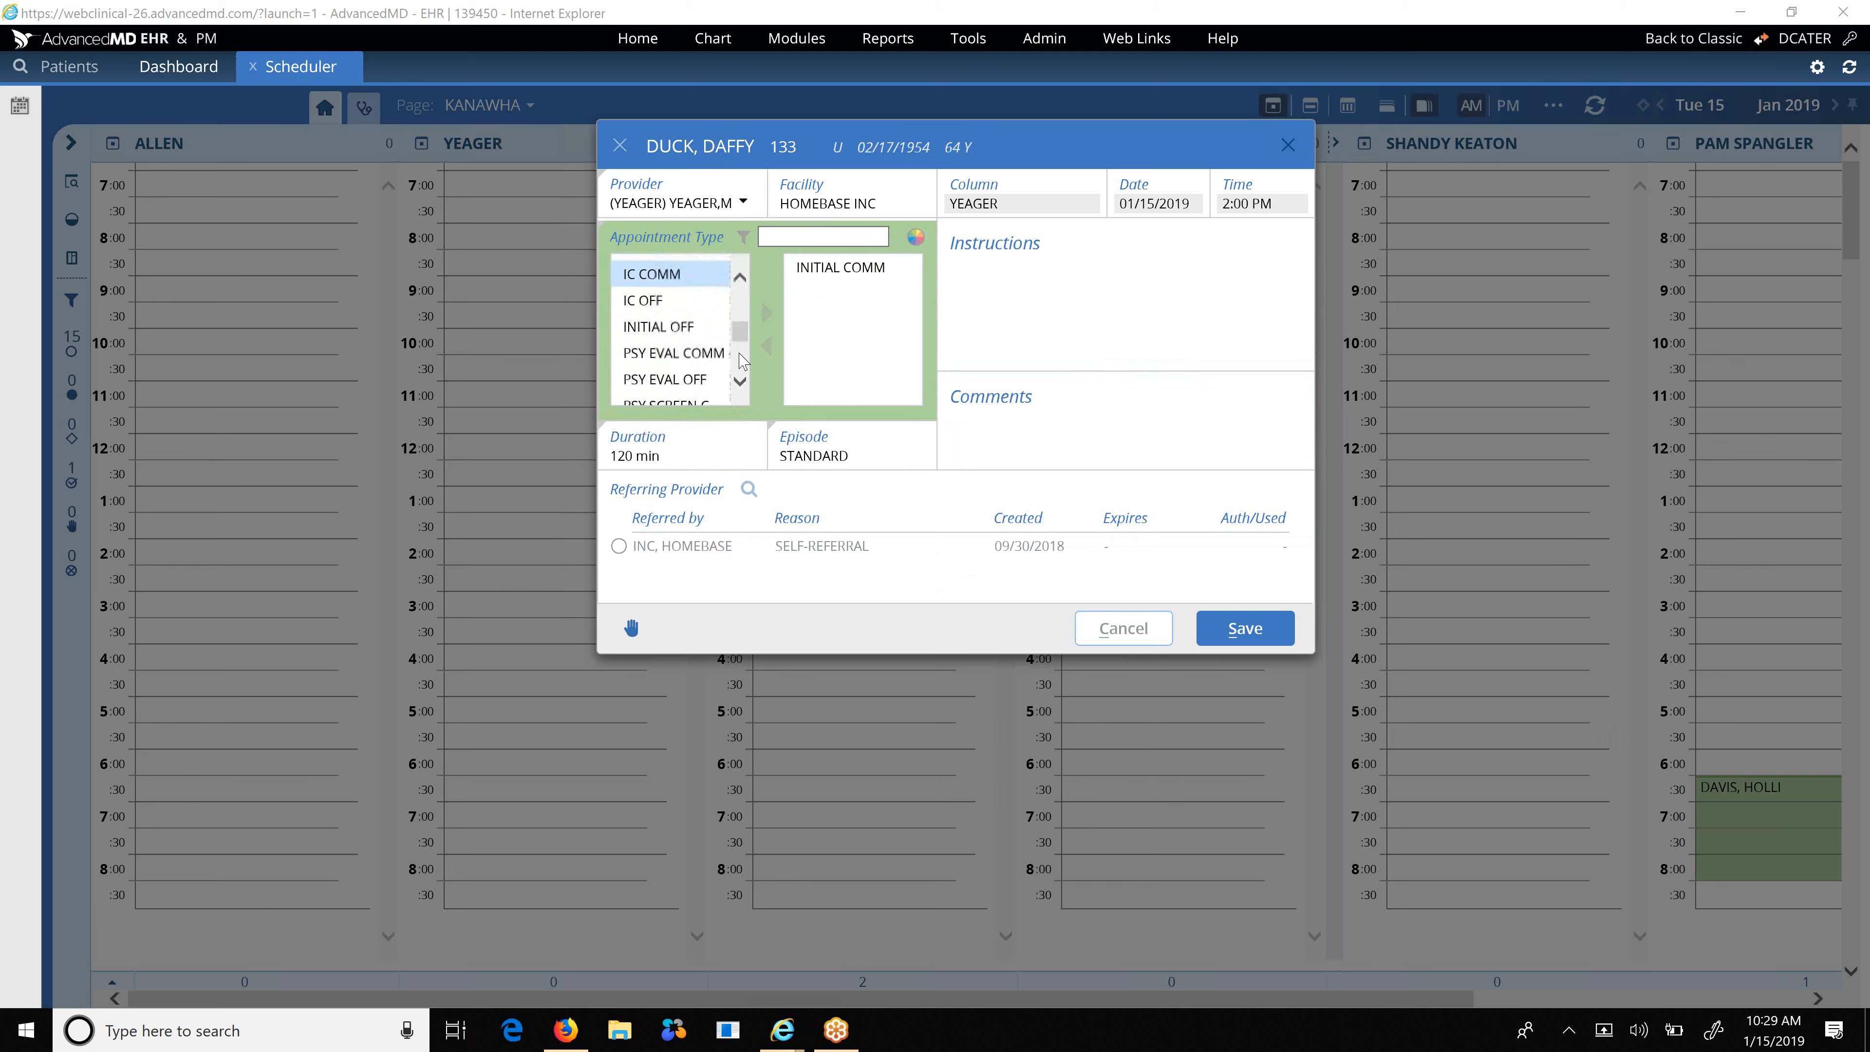
{"action": "scroll", "coordinate": [741, 363], "scroll_direction": "up", "scroll_amount": 2}
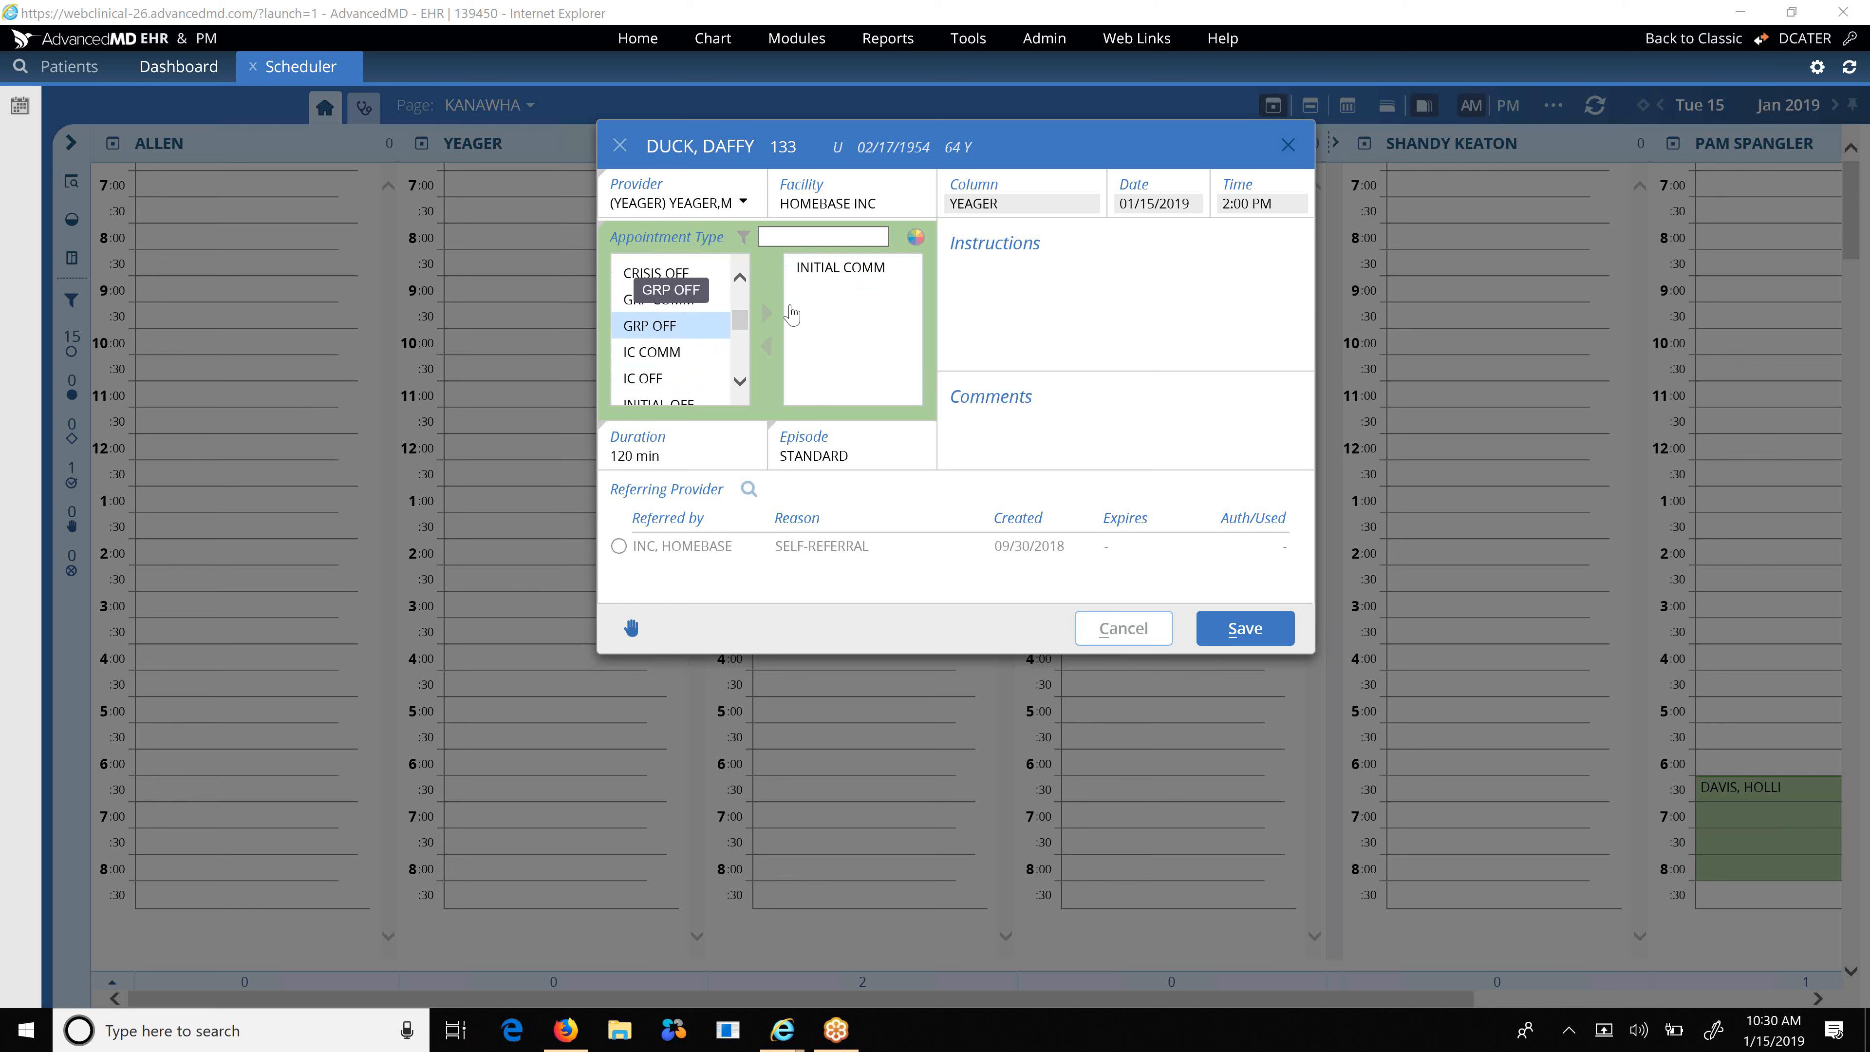
{"action": "left_click", "coordinate": [838, 326]}
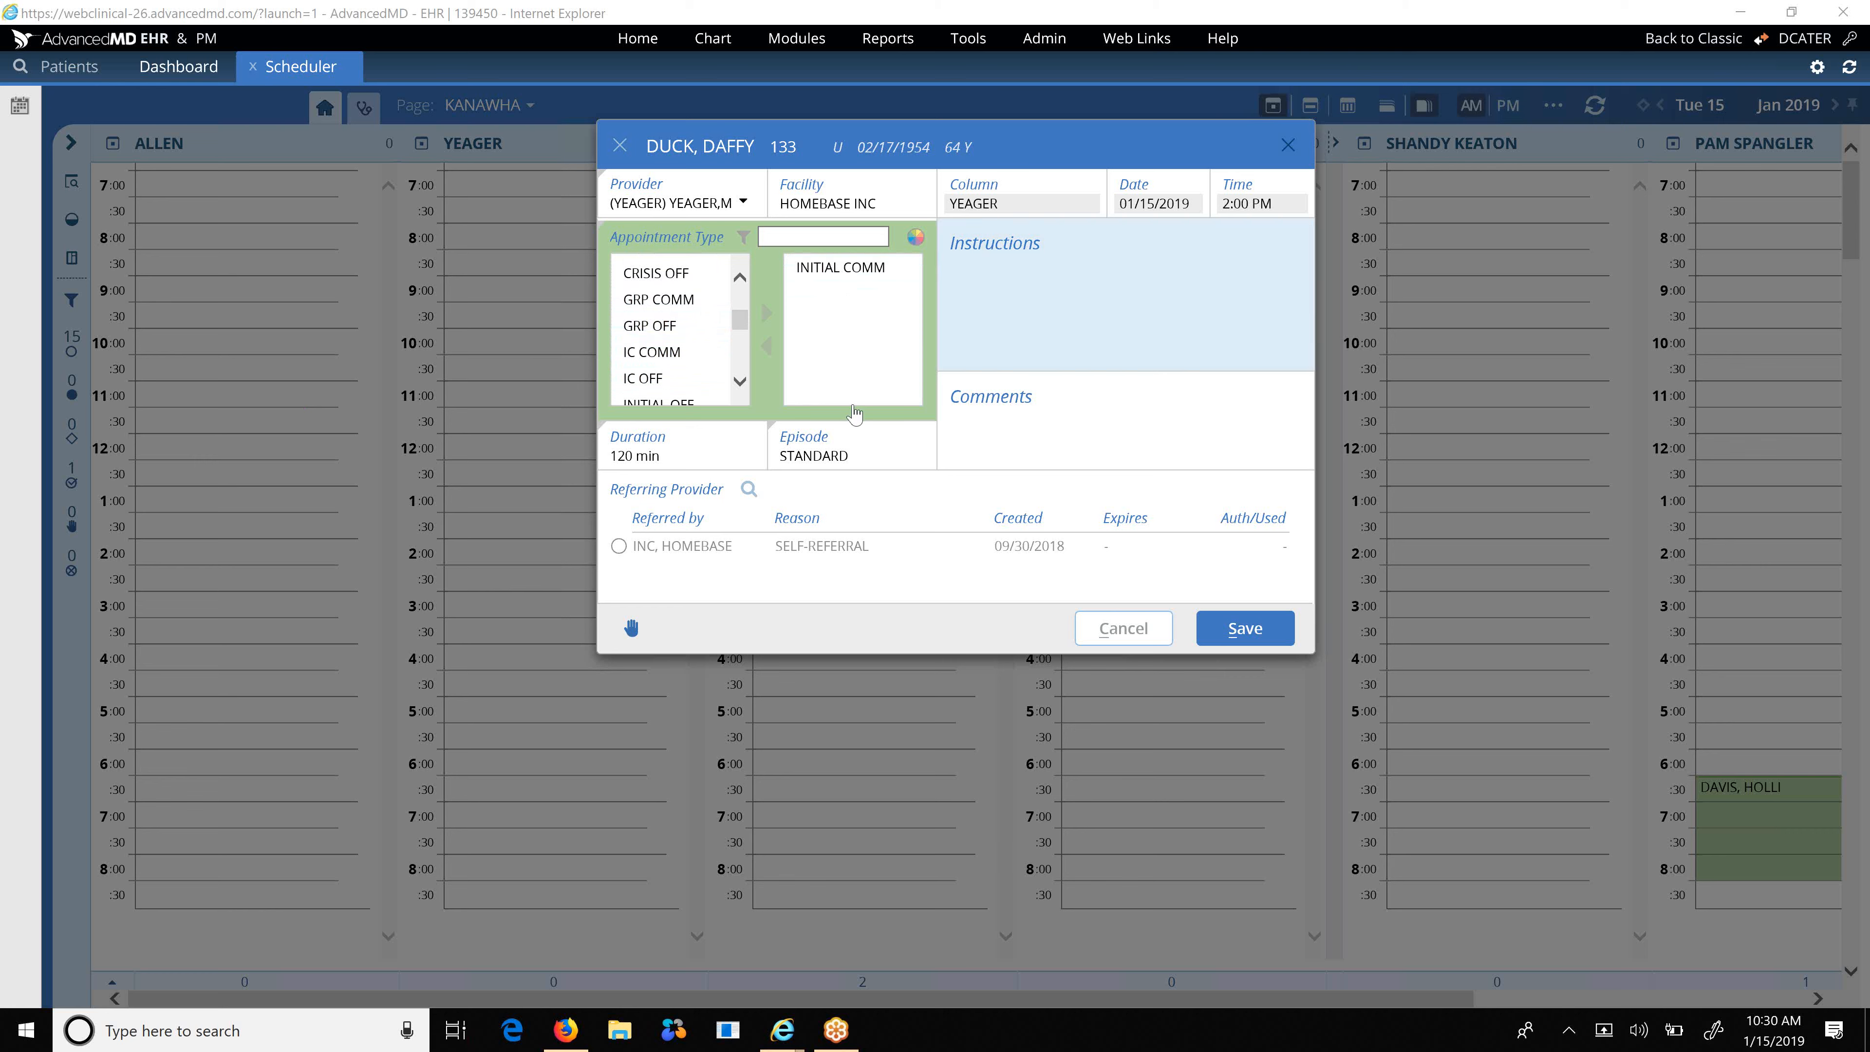
{"action": "left_click", "coordinate": [1235, 638]}
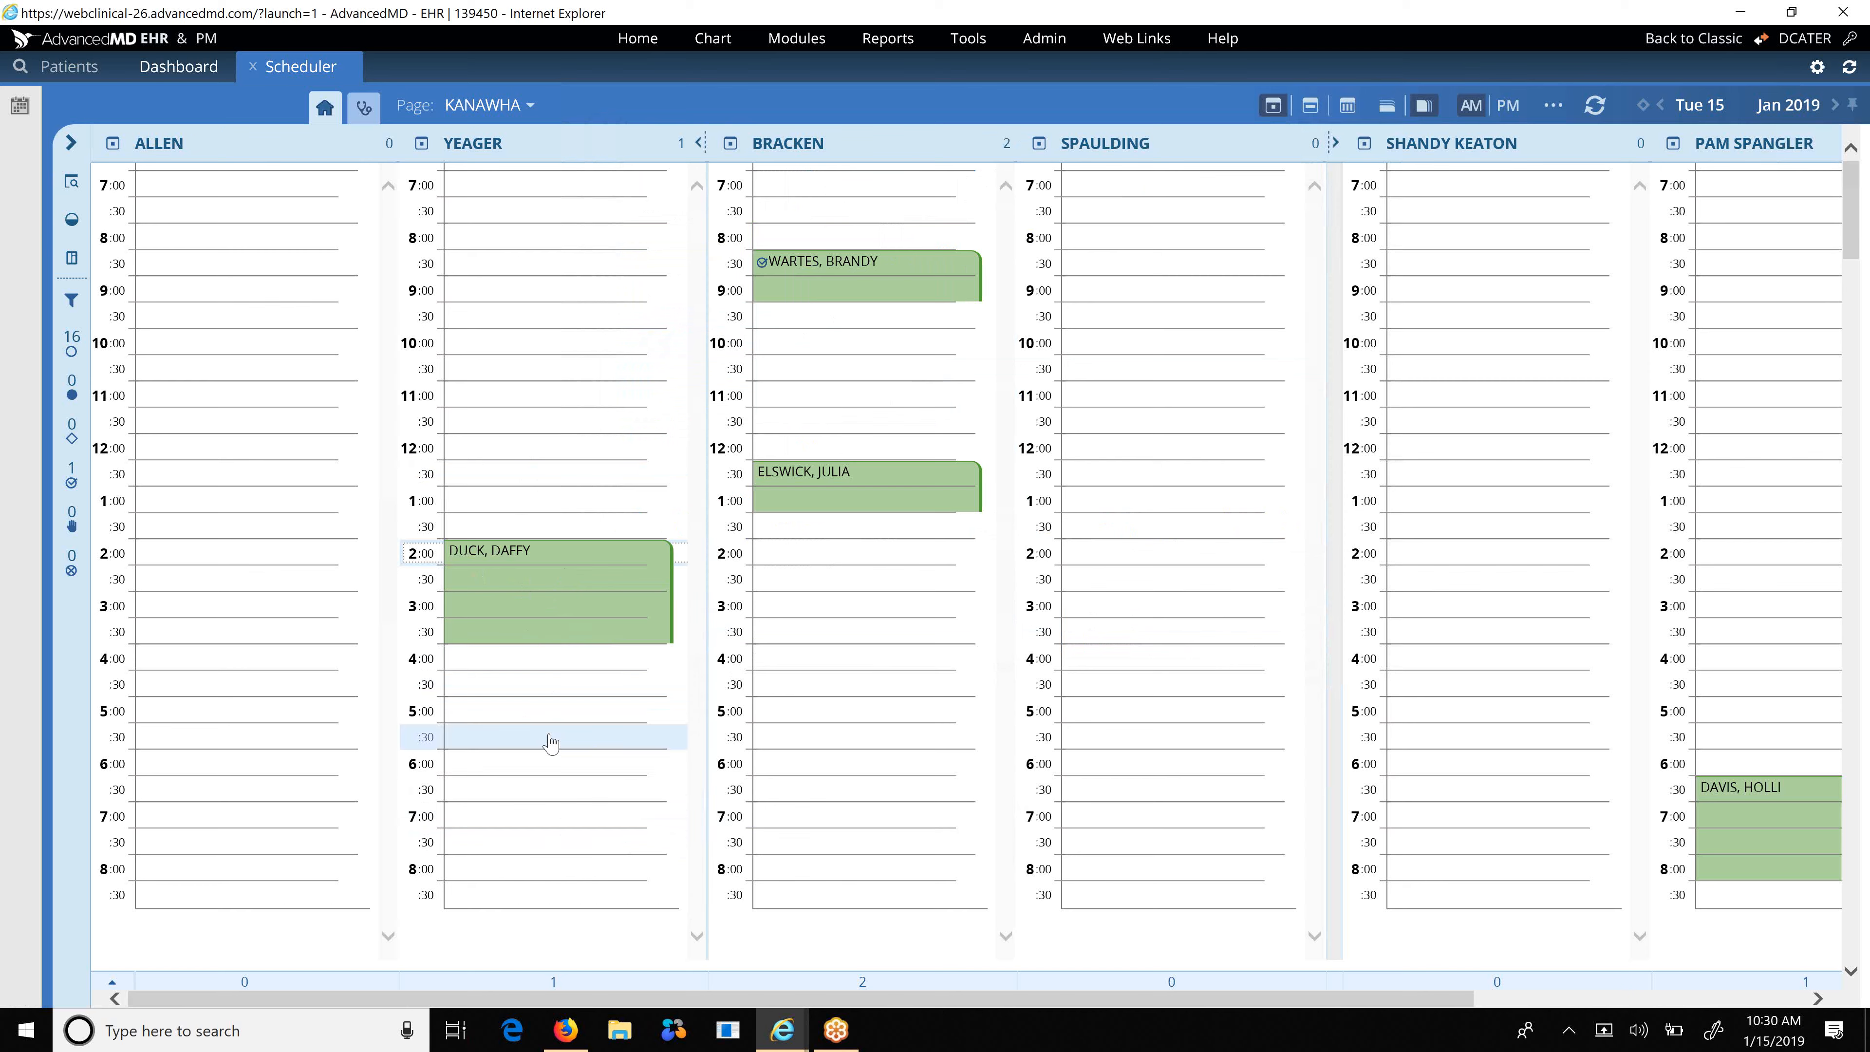
{"action": "left_click", "coordinate": [561, 601]}
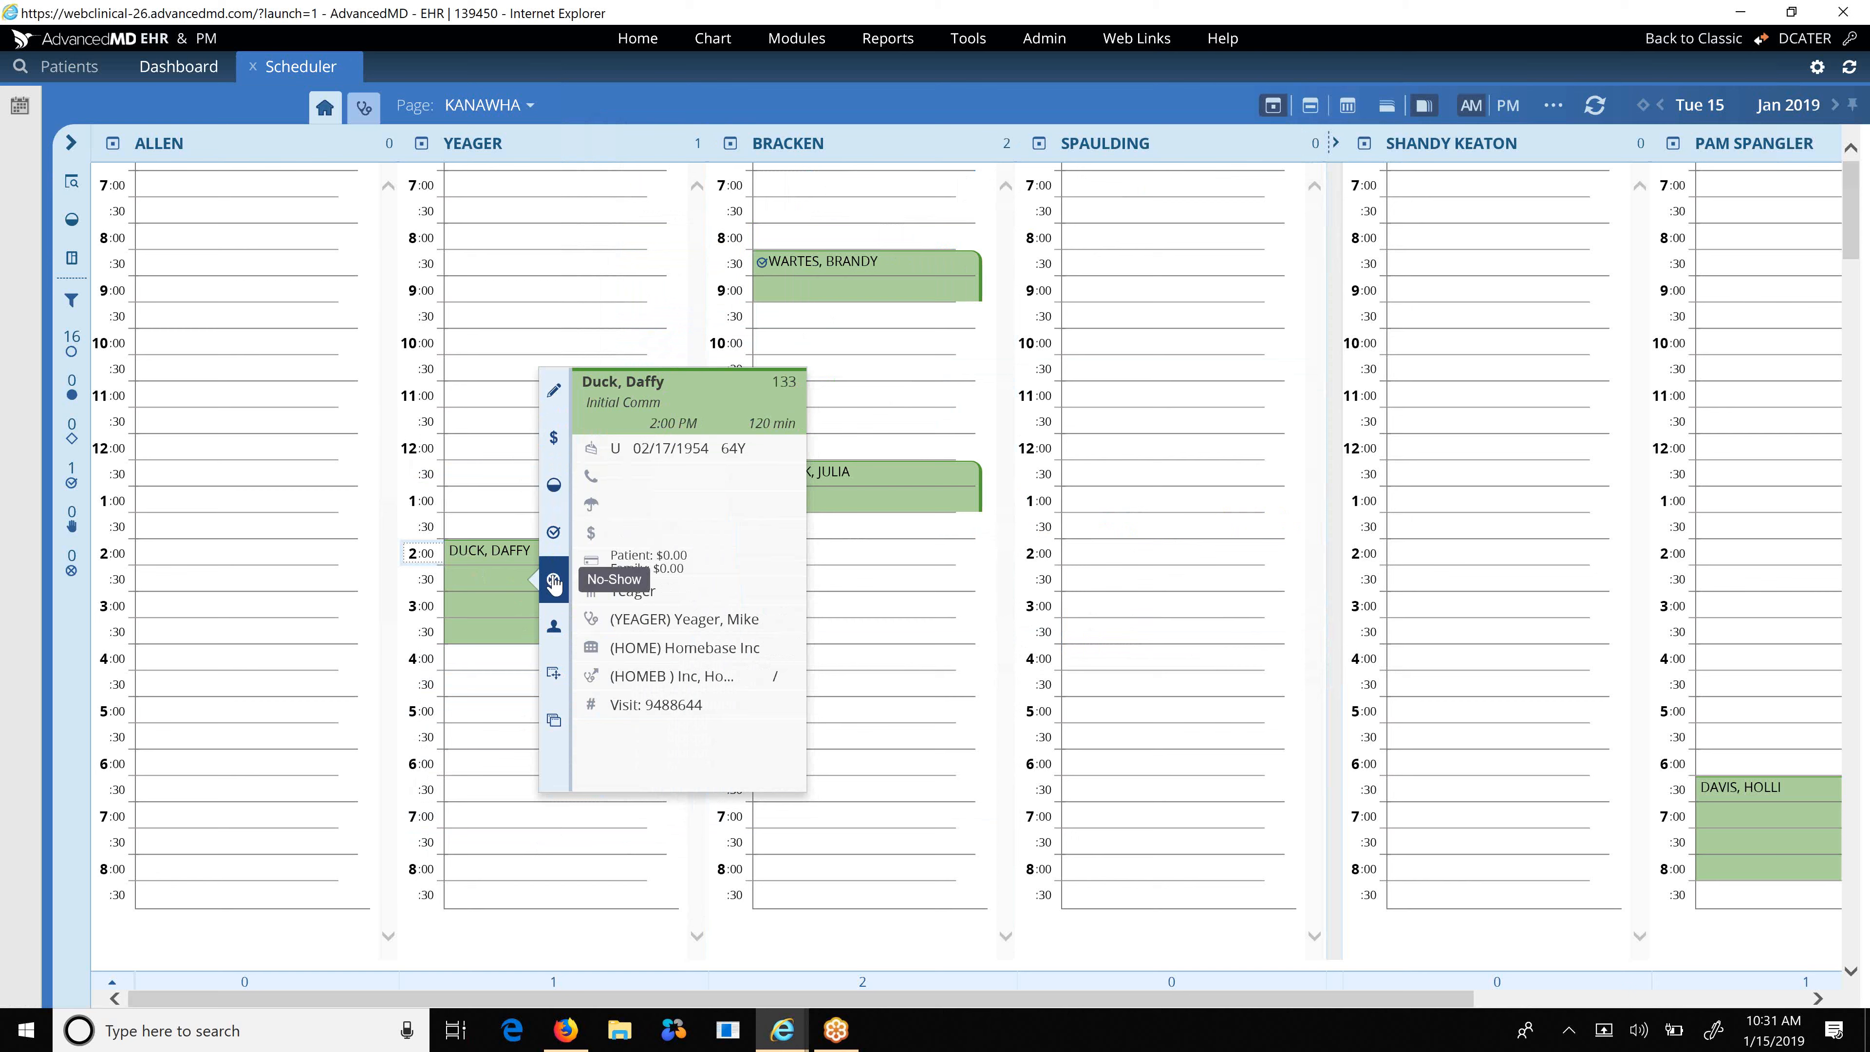
{"action": "left_click", "coordinate": [556, 721]}
{"action": "left_click", "coordinate": [501, 592]}
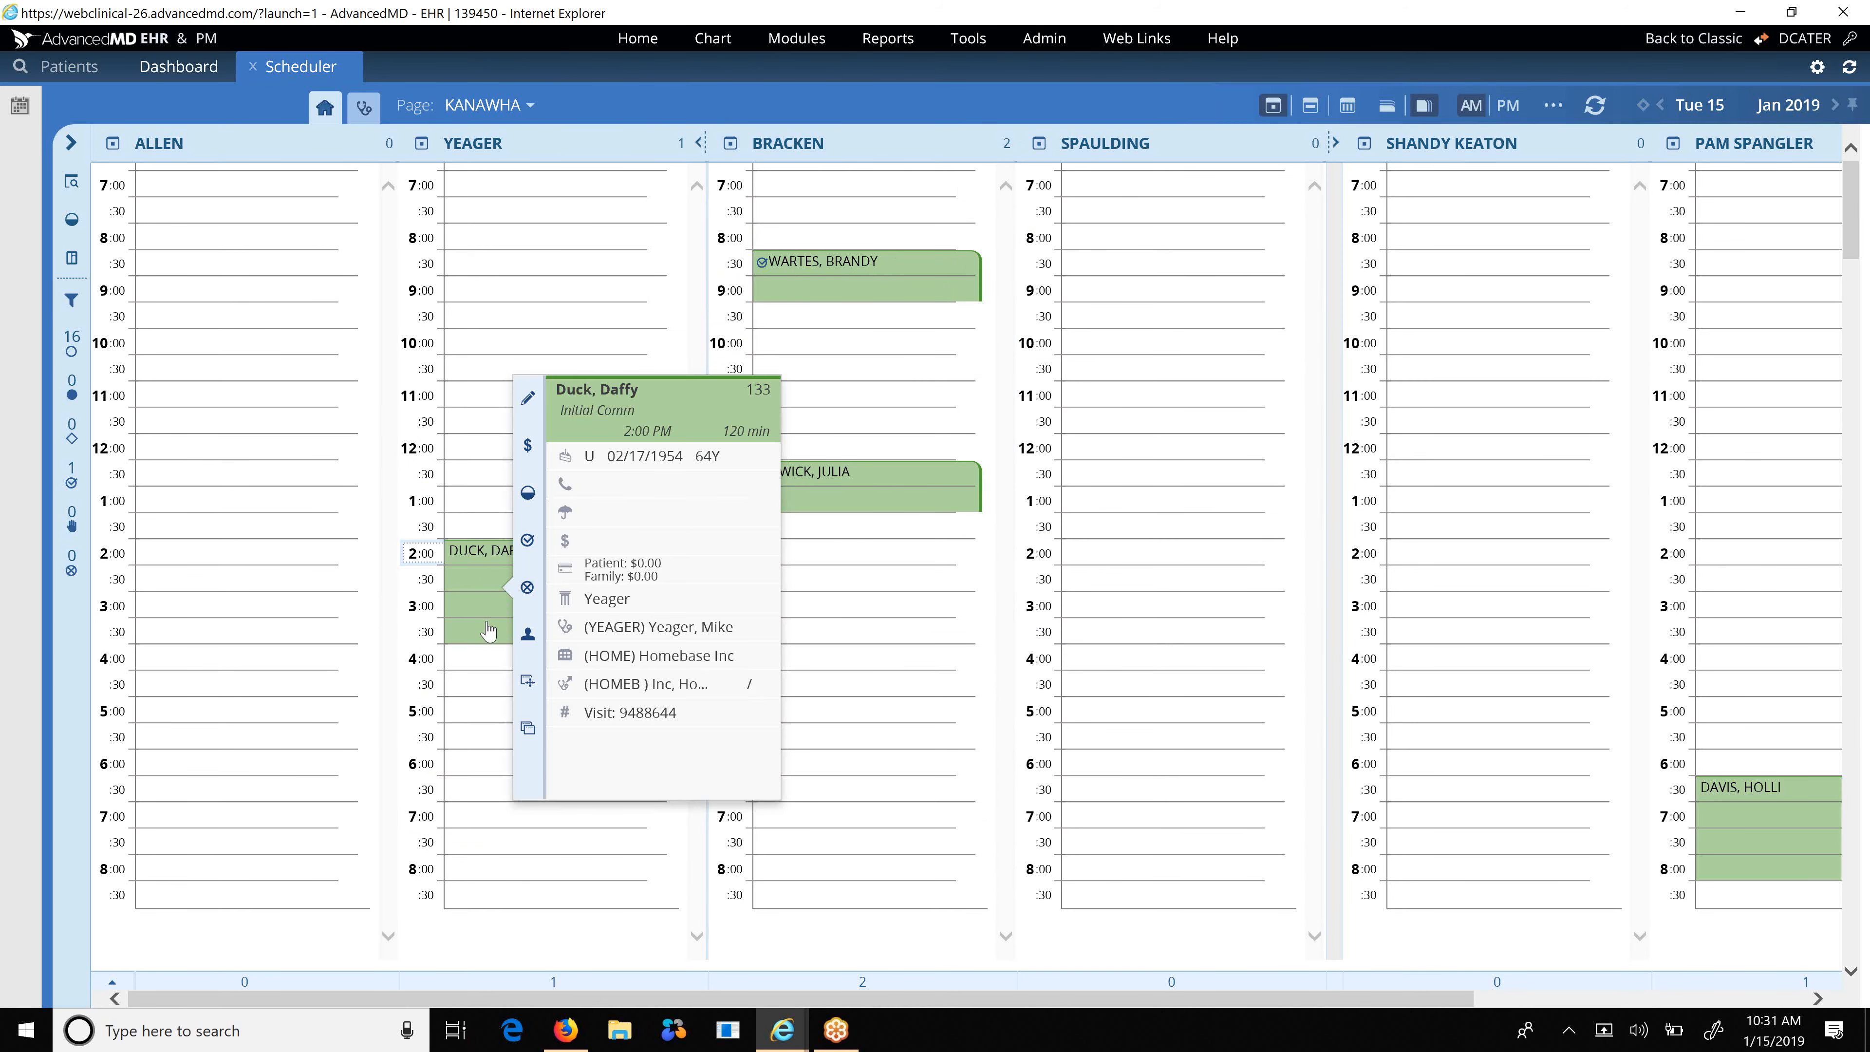
{"action": "left_click", "coordinate": [484, 621]}
{"action": "left_click", "coordinate": [483, 615]}
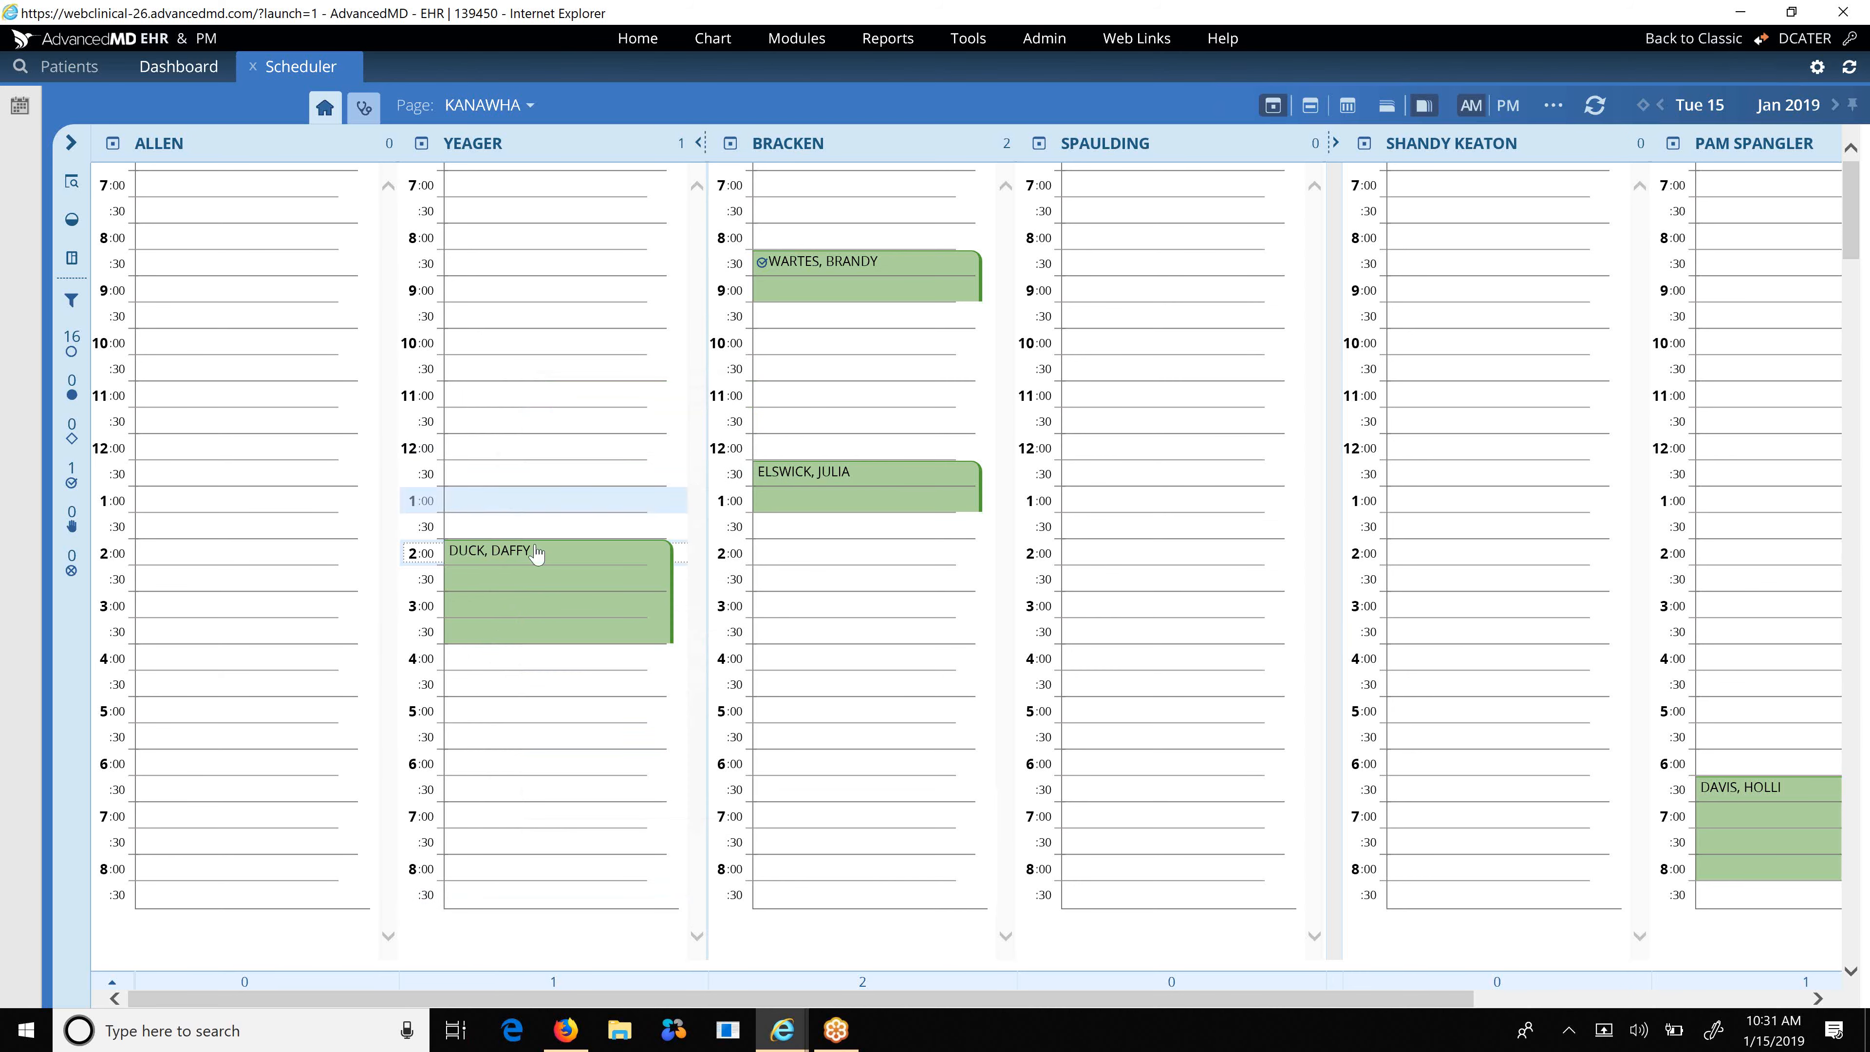
Return to the Dashboard and select the patient's 2:00 PM appointment in today's list.
{"action": "left_click", "coordinate": [253, 68]}
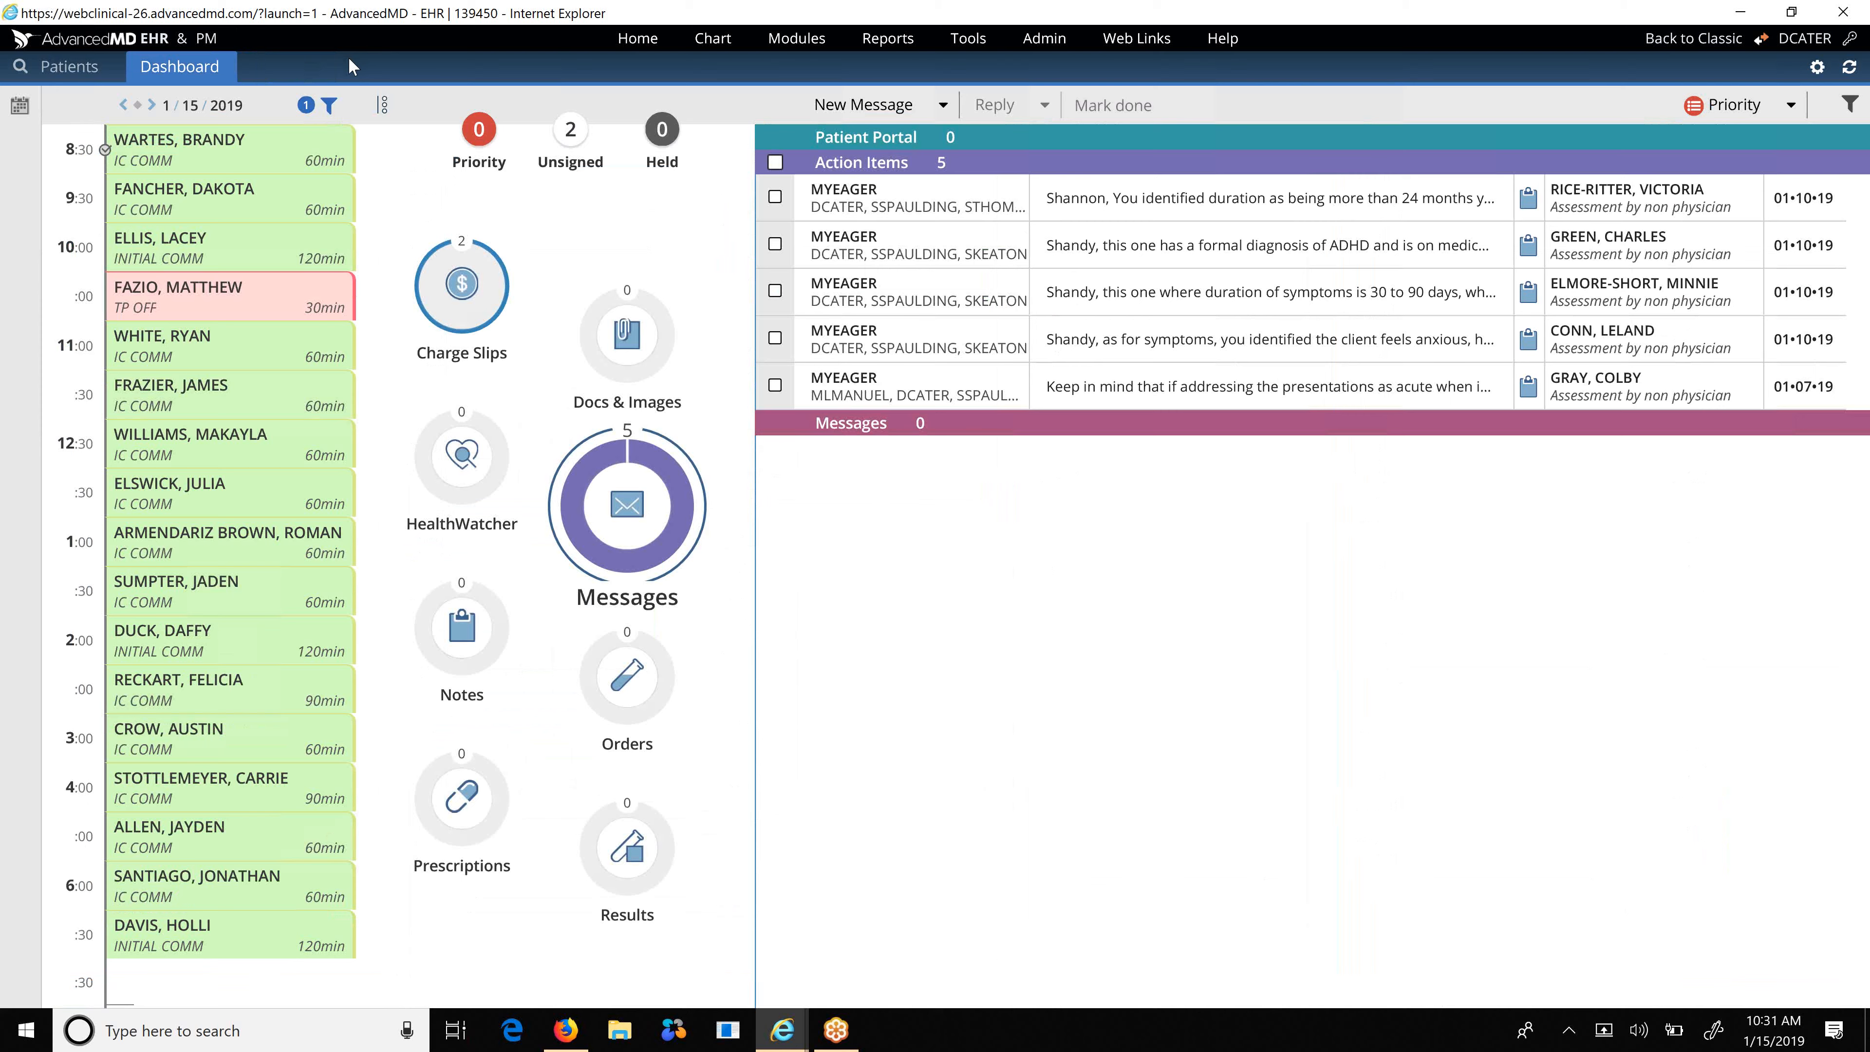
{"action": "left_click", "coordinate": [246, 140]}
{"action": "left_click", "coordinate": [210, 259]}
{"action": "left_click", "coordinate": [205, 646]}
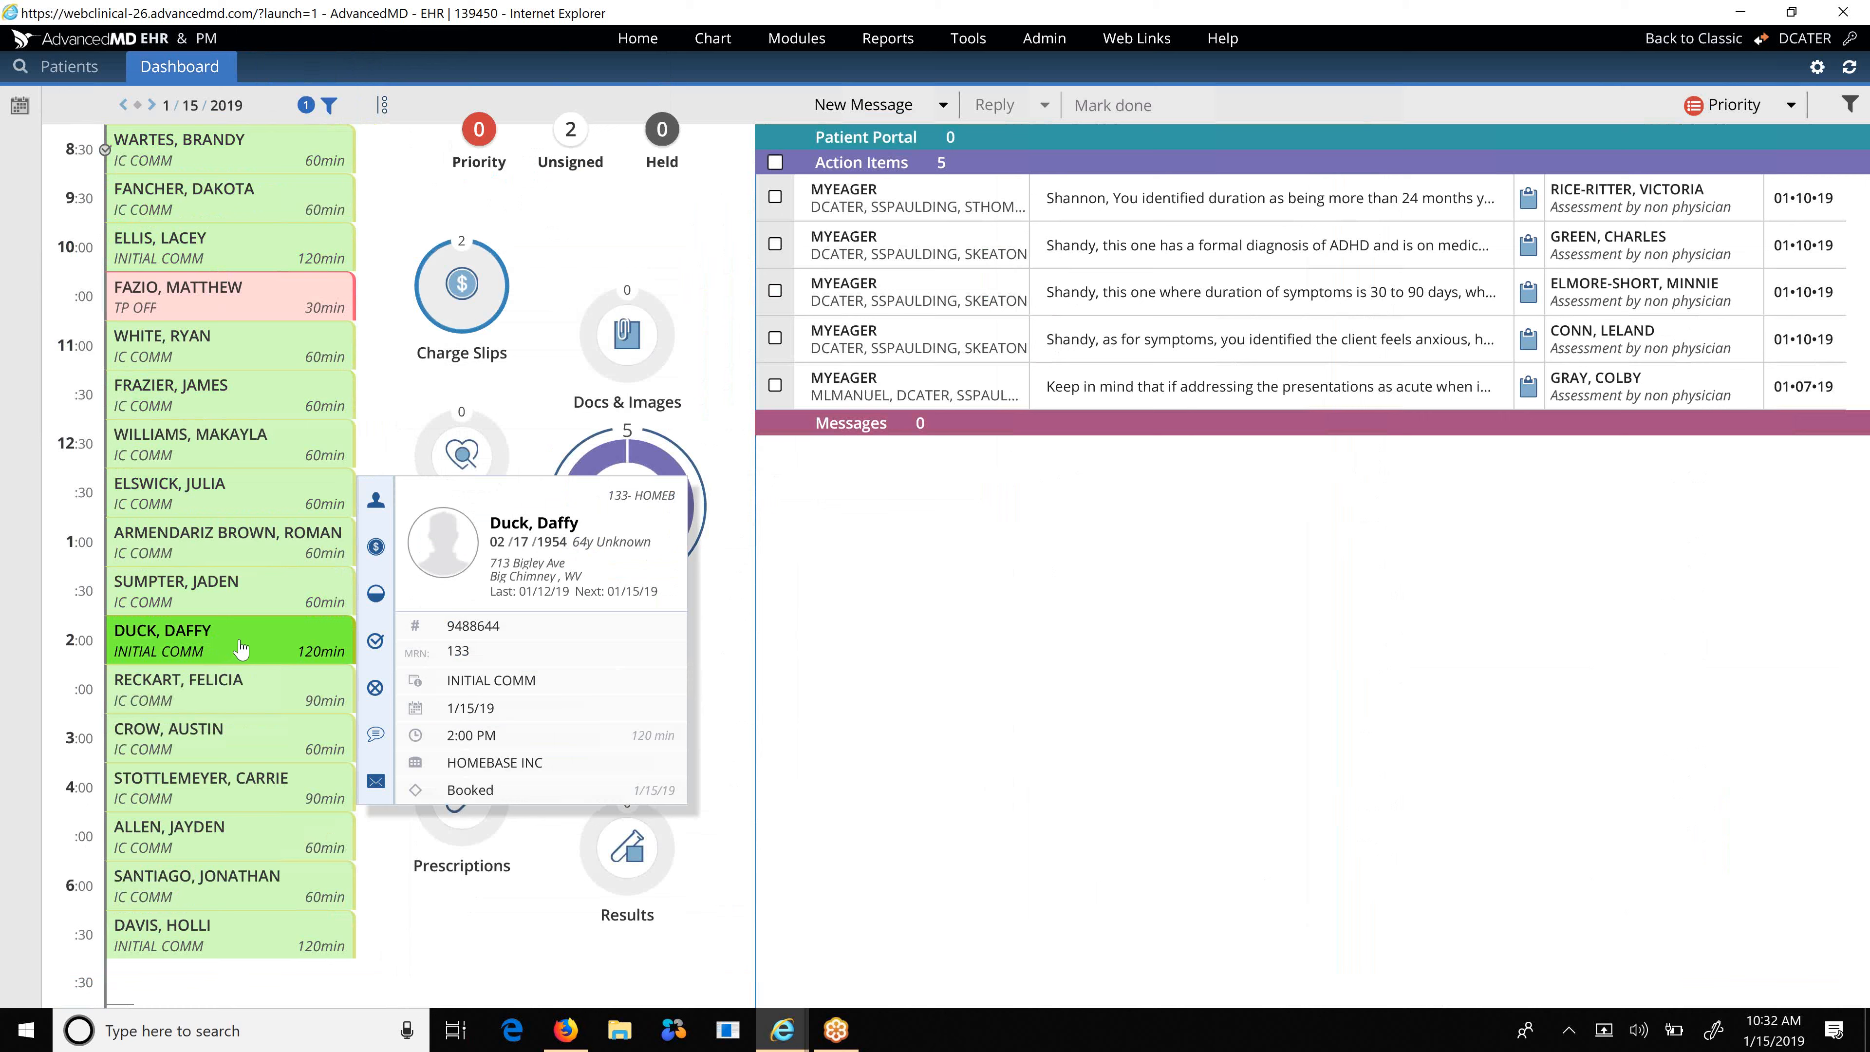
{"action": "left_click", "coordinate": [217, 284]}
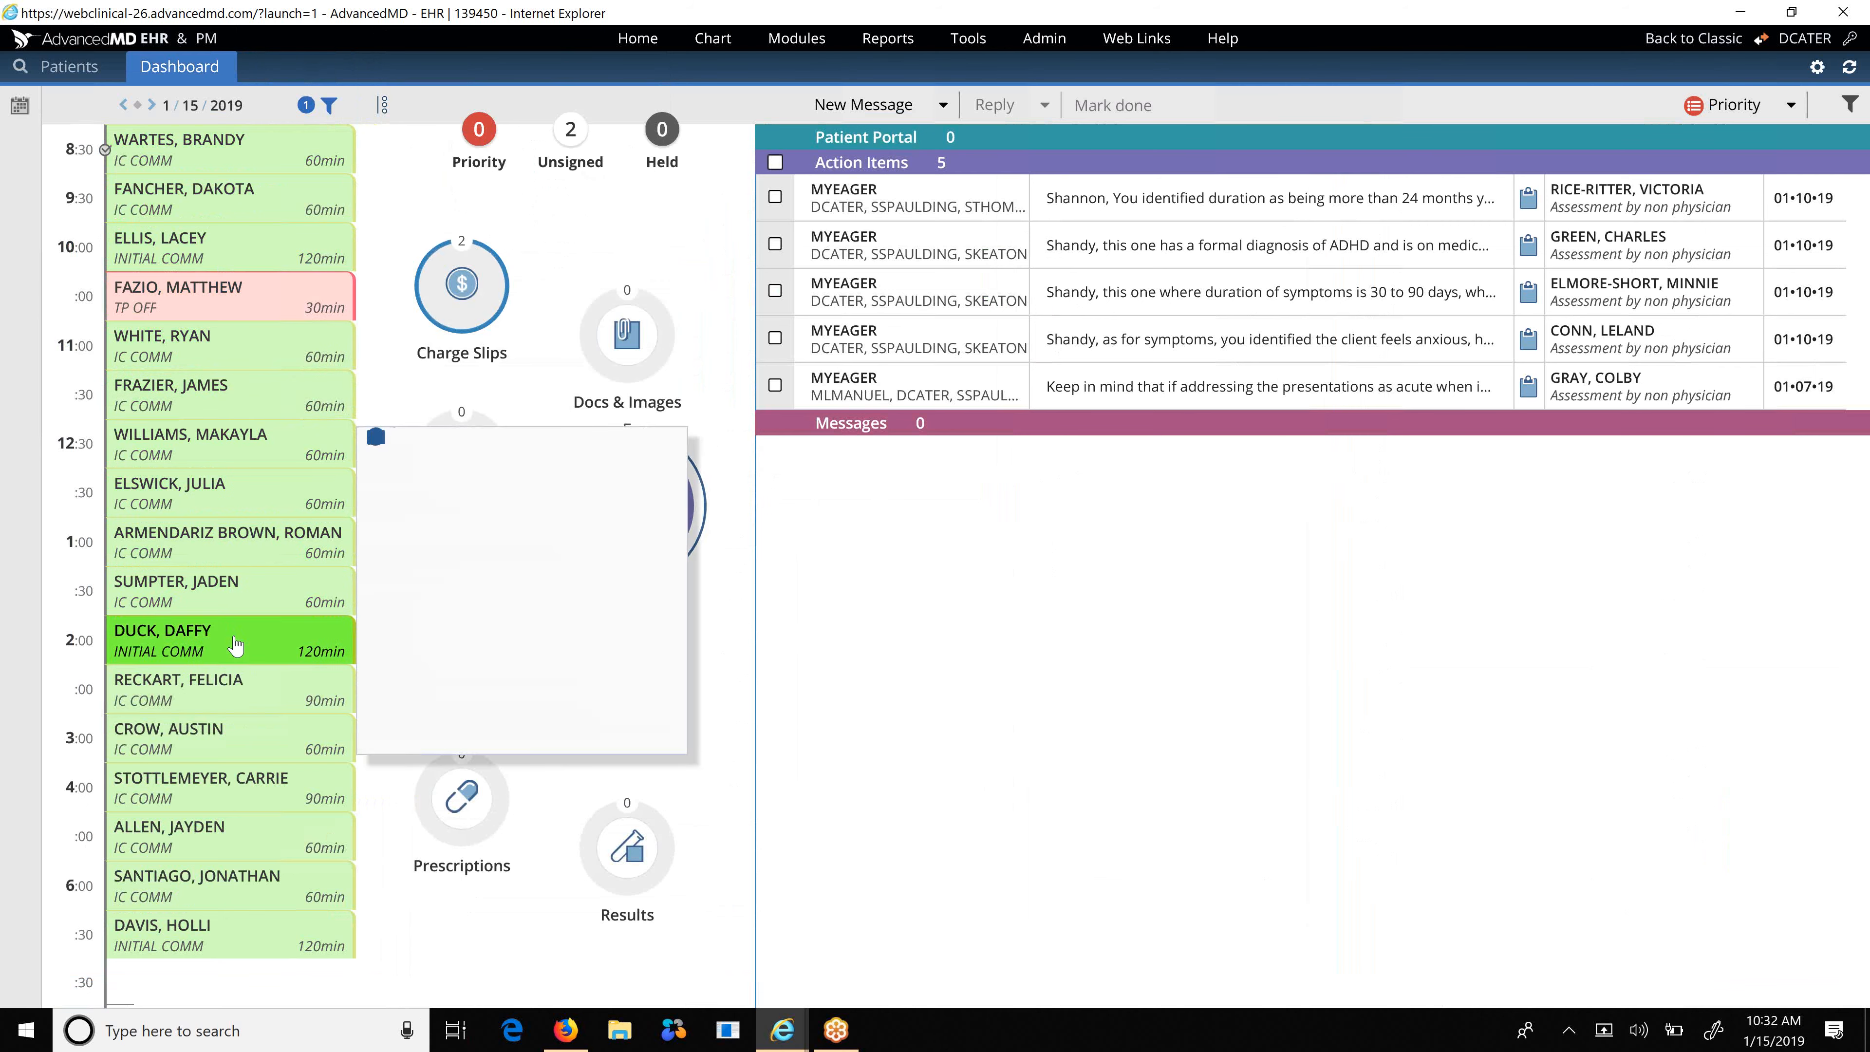
Check the patient in for the 2:00 PM Initial Comm appointment.
{"action": "mouse_move", "coordinate": [236, 647]}
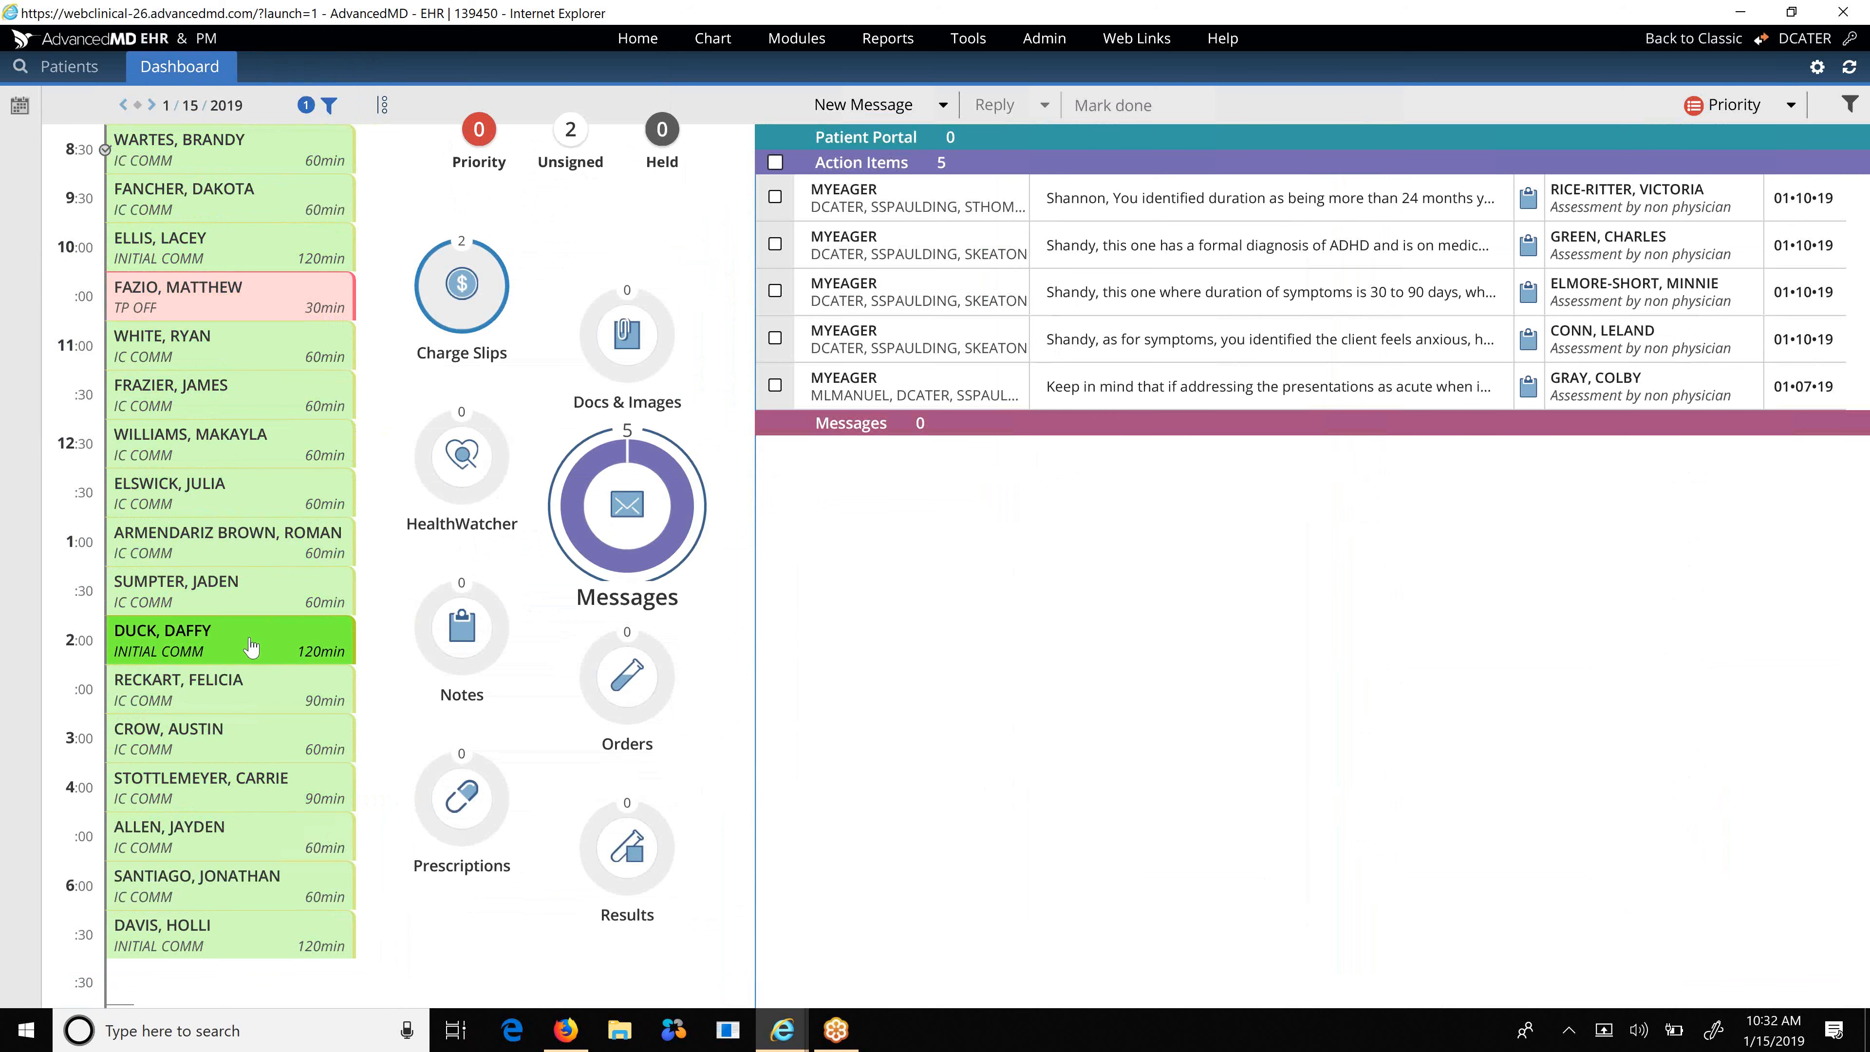
{"action": "mouse_move", "coordinate": [250, 647]}
{"action": "mouse_move", "coordinate": [308, 656]}
{"action": "left_click", "coordinate": [377, 601]}
{"action": "mouse_move", "coordinate": [286, 648]}
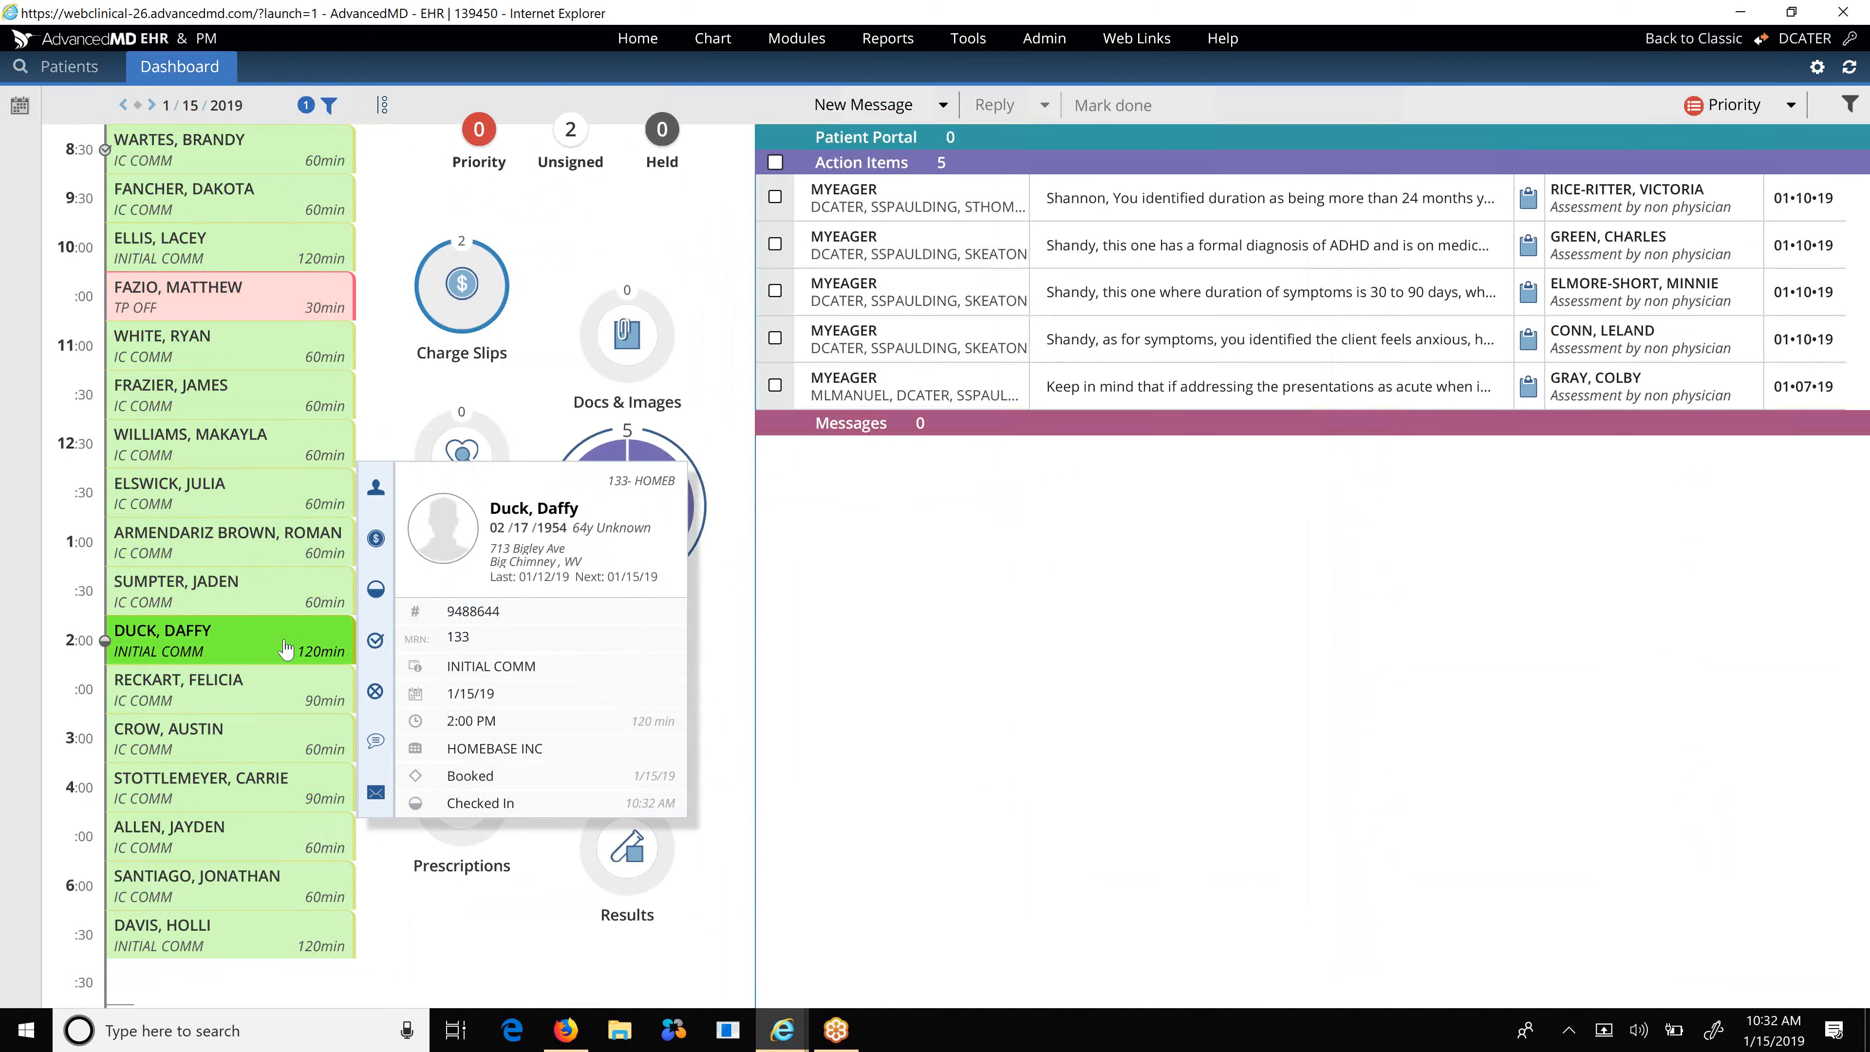
{"action": "left_click", "coordinate": [287, 646]}
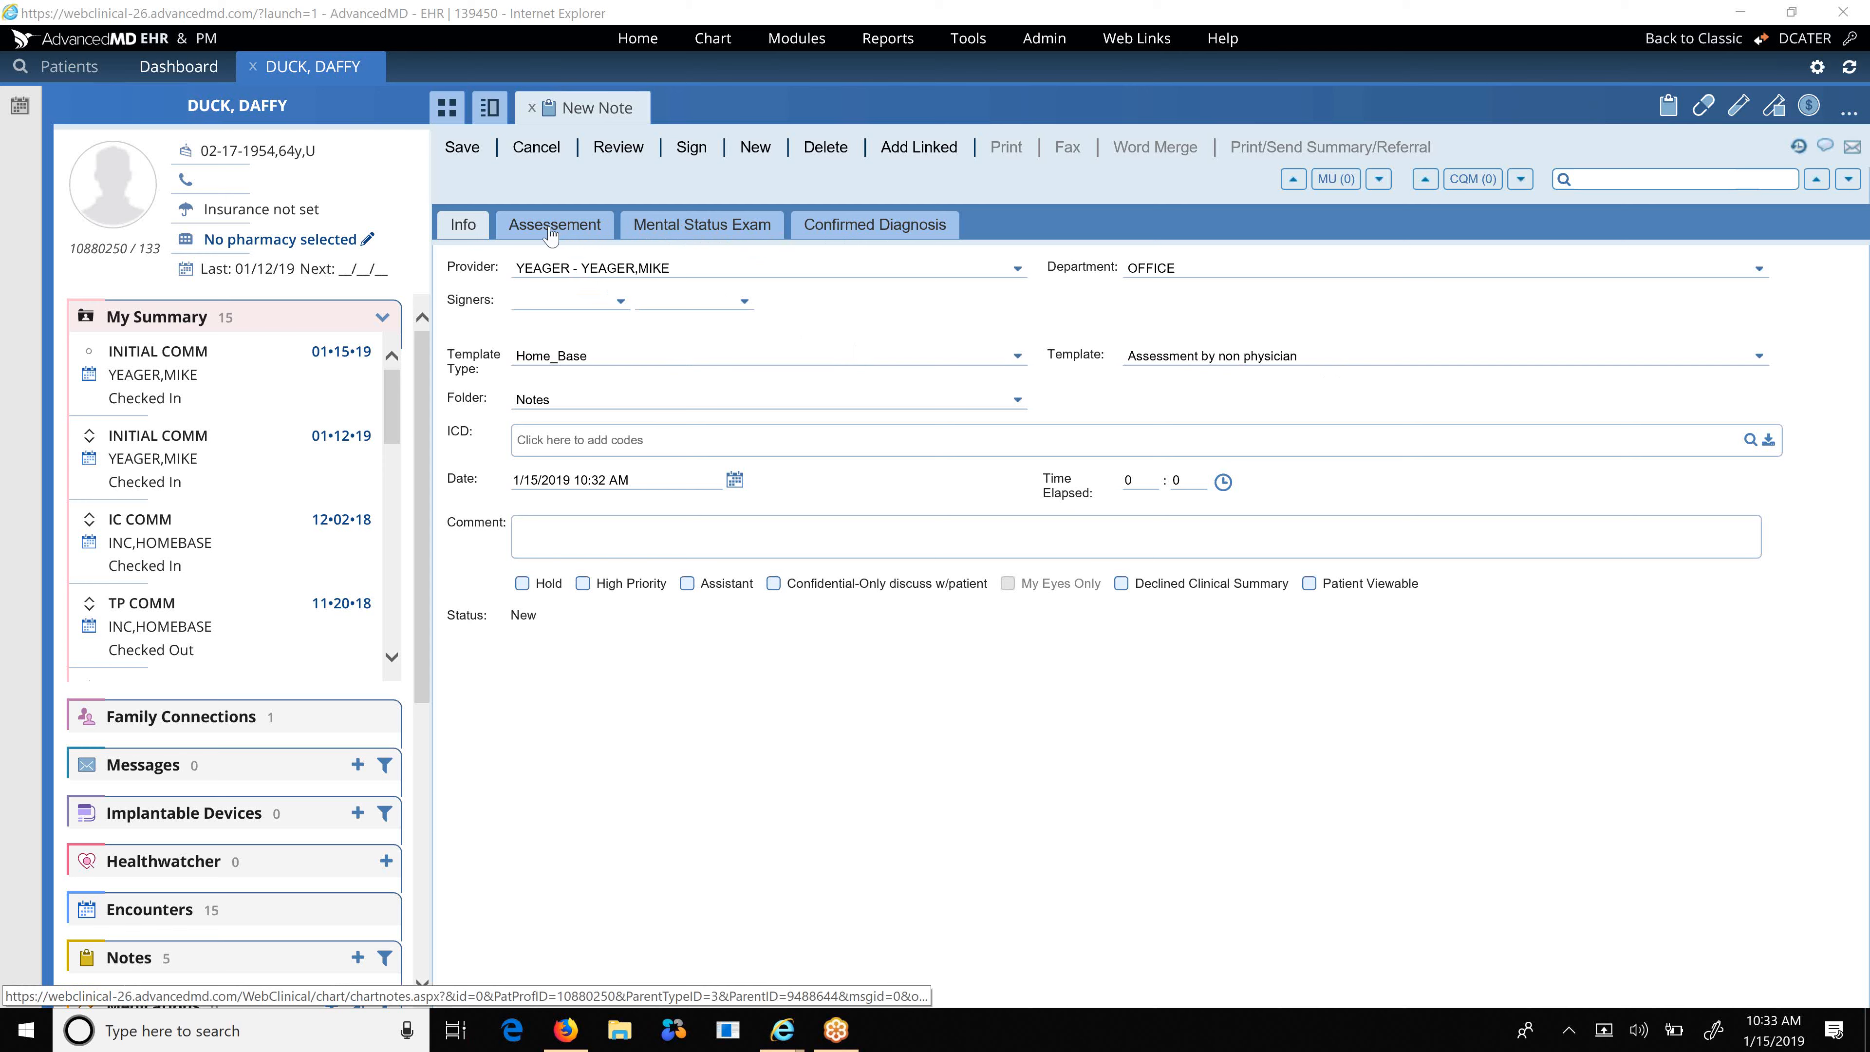
Pick a staff member in each of the two Signers dropdowns on the note's Info tab.
{"action": "left_click", "coordinate": [620, 302]}
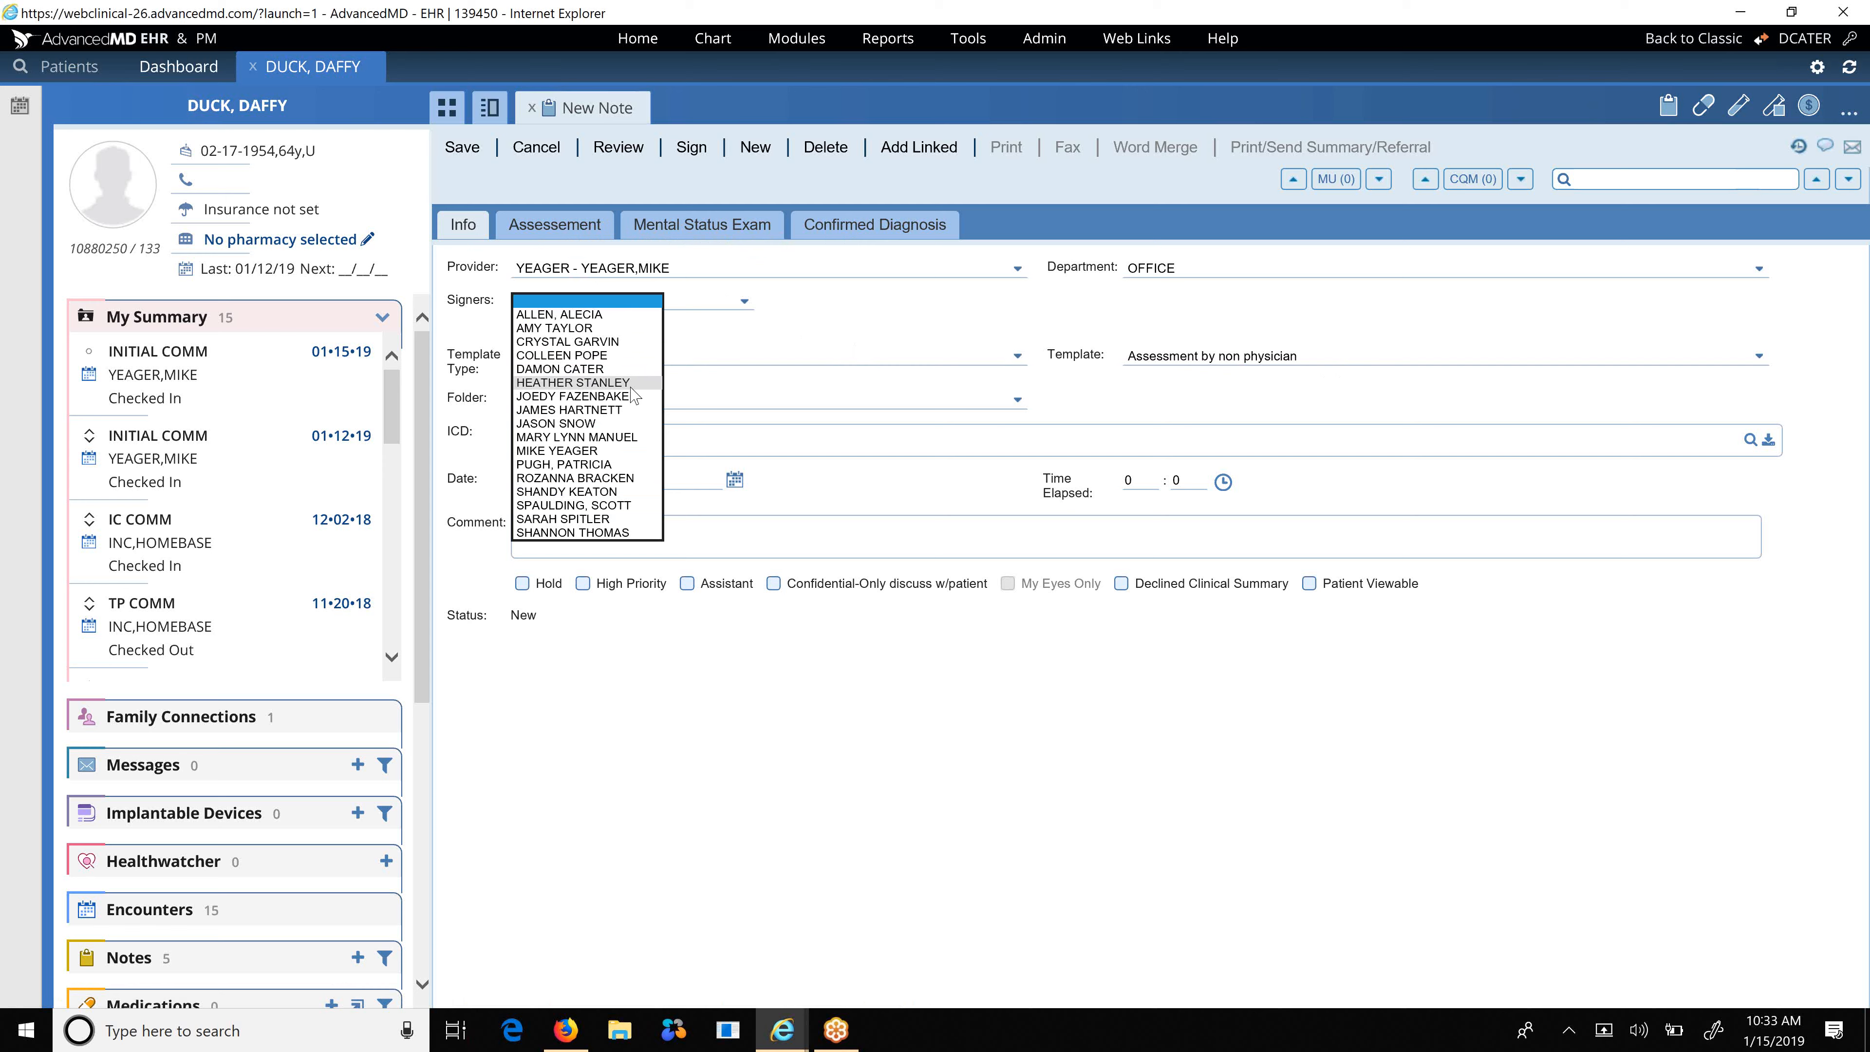
{"action": "left_click", "coordinate": [720, 307]}
{"action": "left_click", "coordinate": [721, 307]}
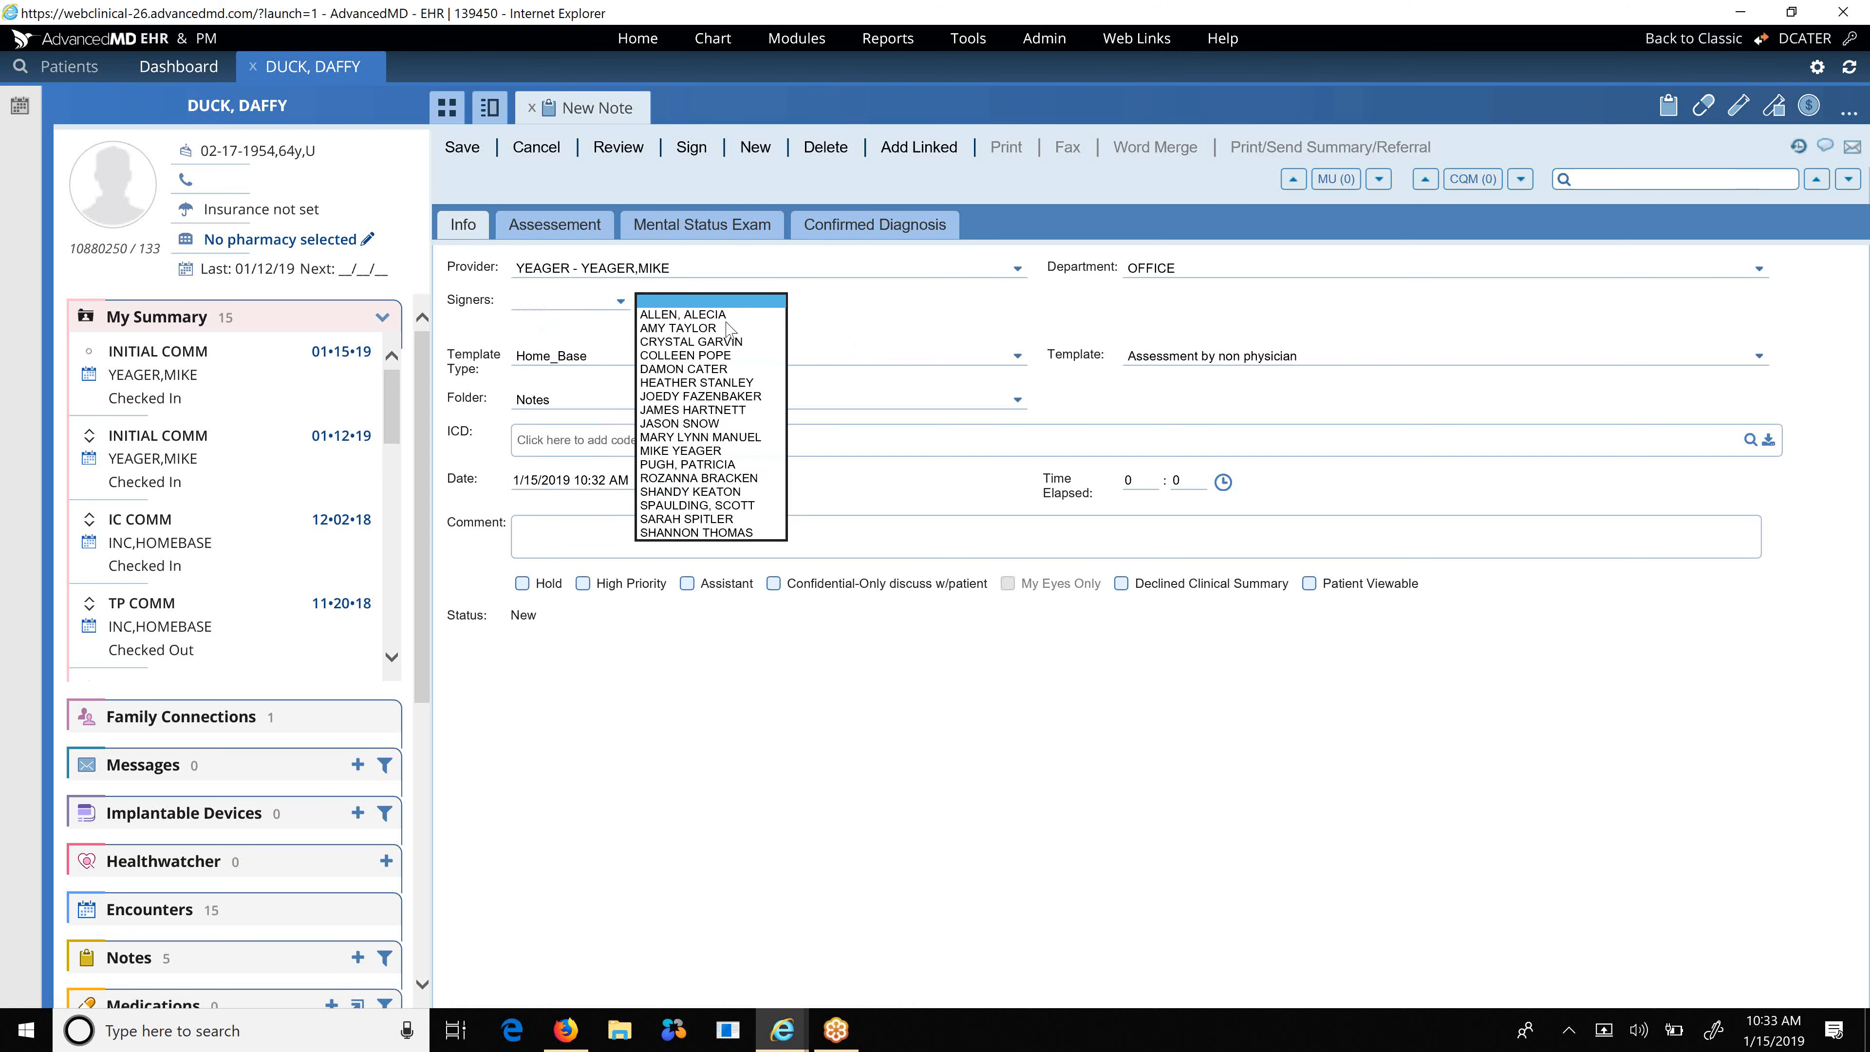
{"action": "left_click", "coordinate": [726, 451]}
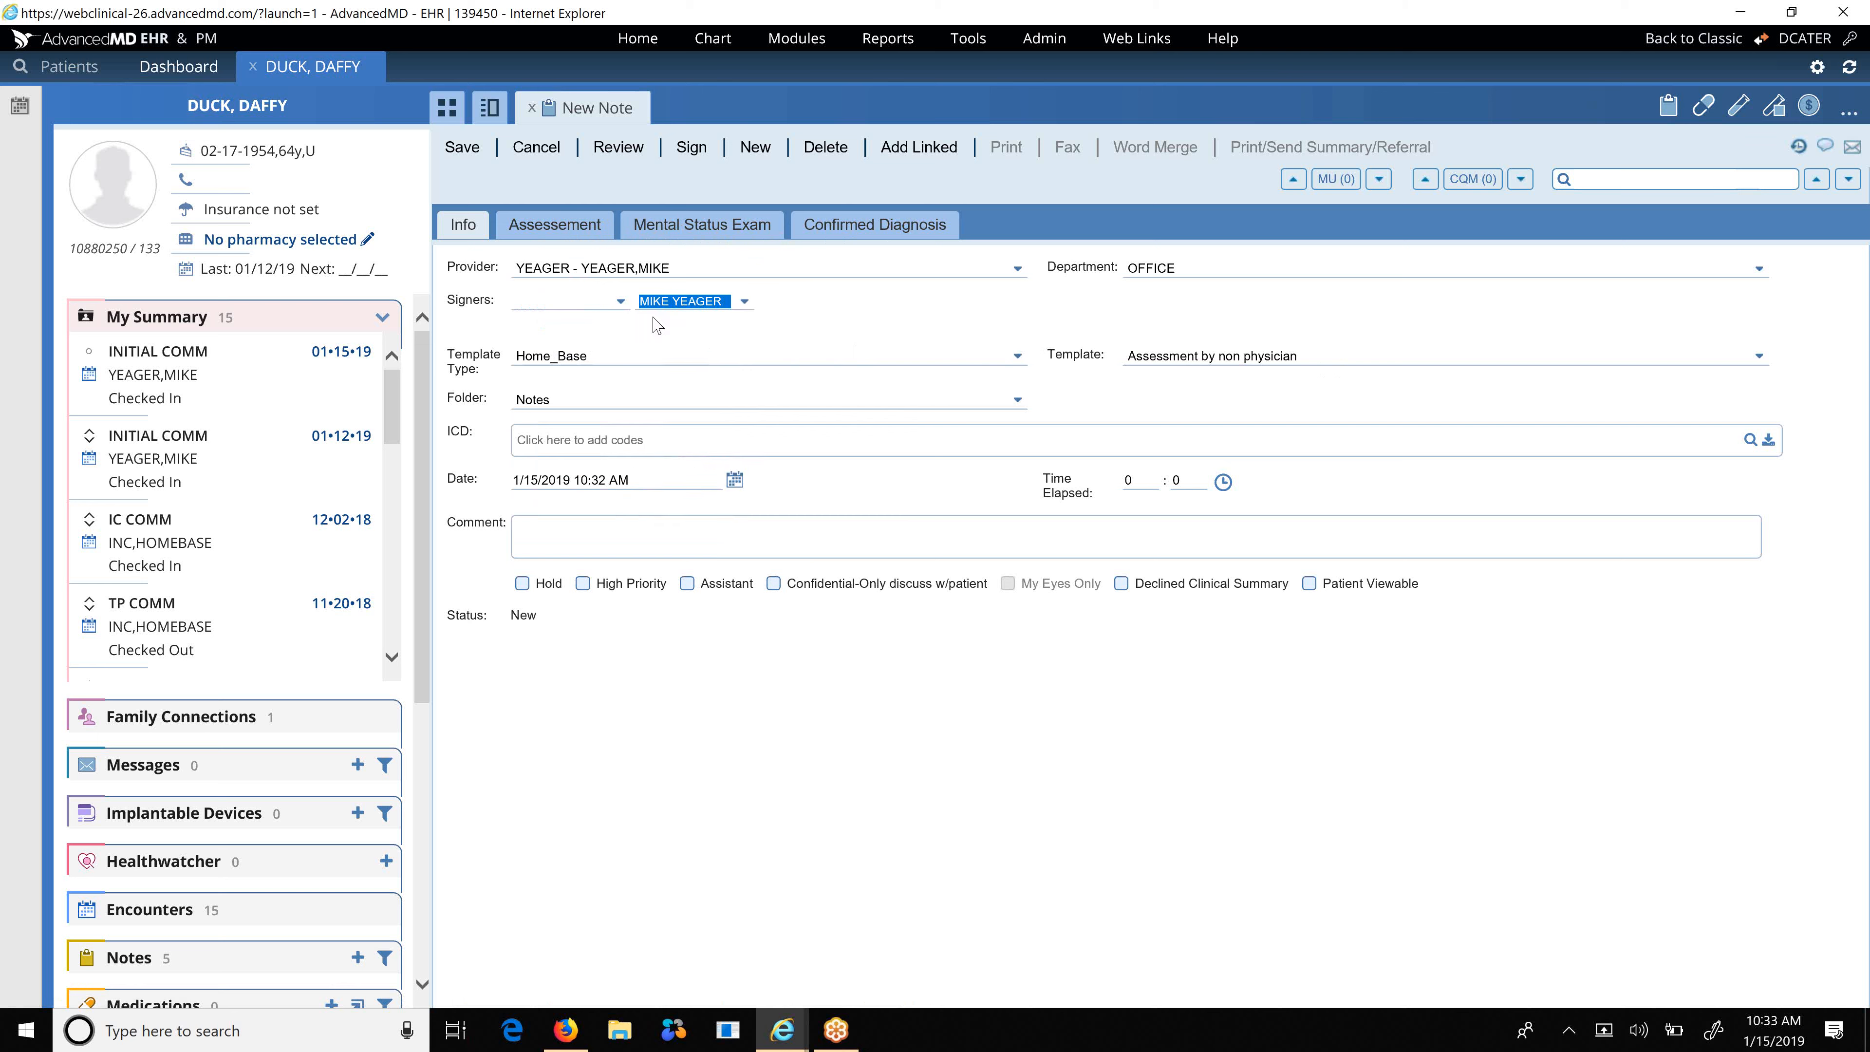
{"action": "left_click", "coordinate": [571, 303]}
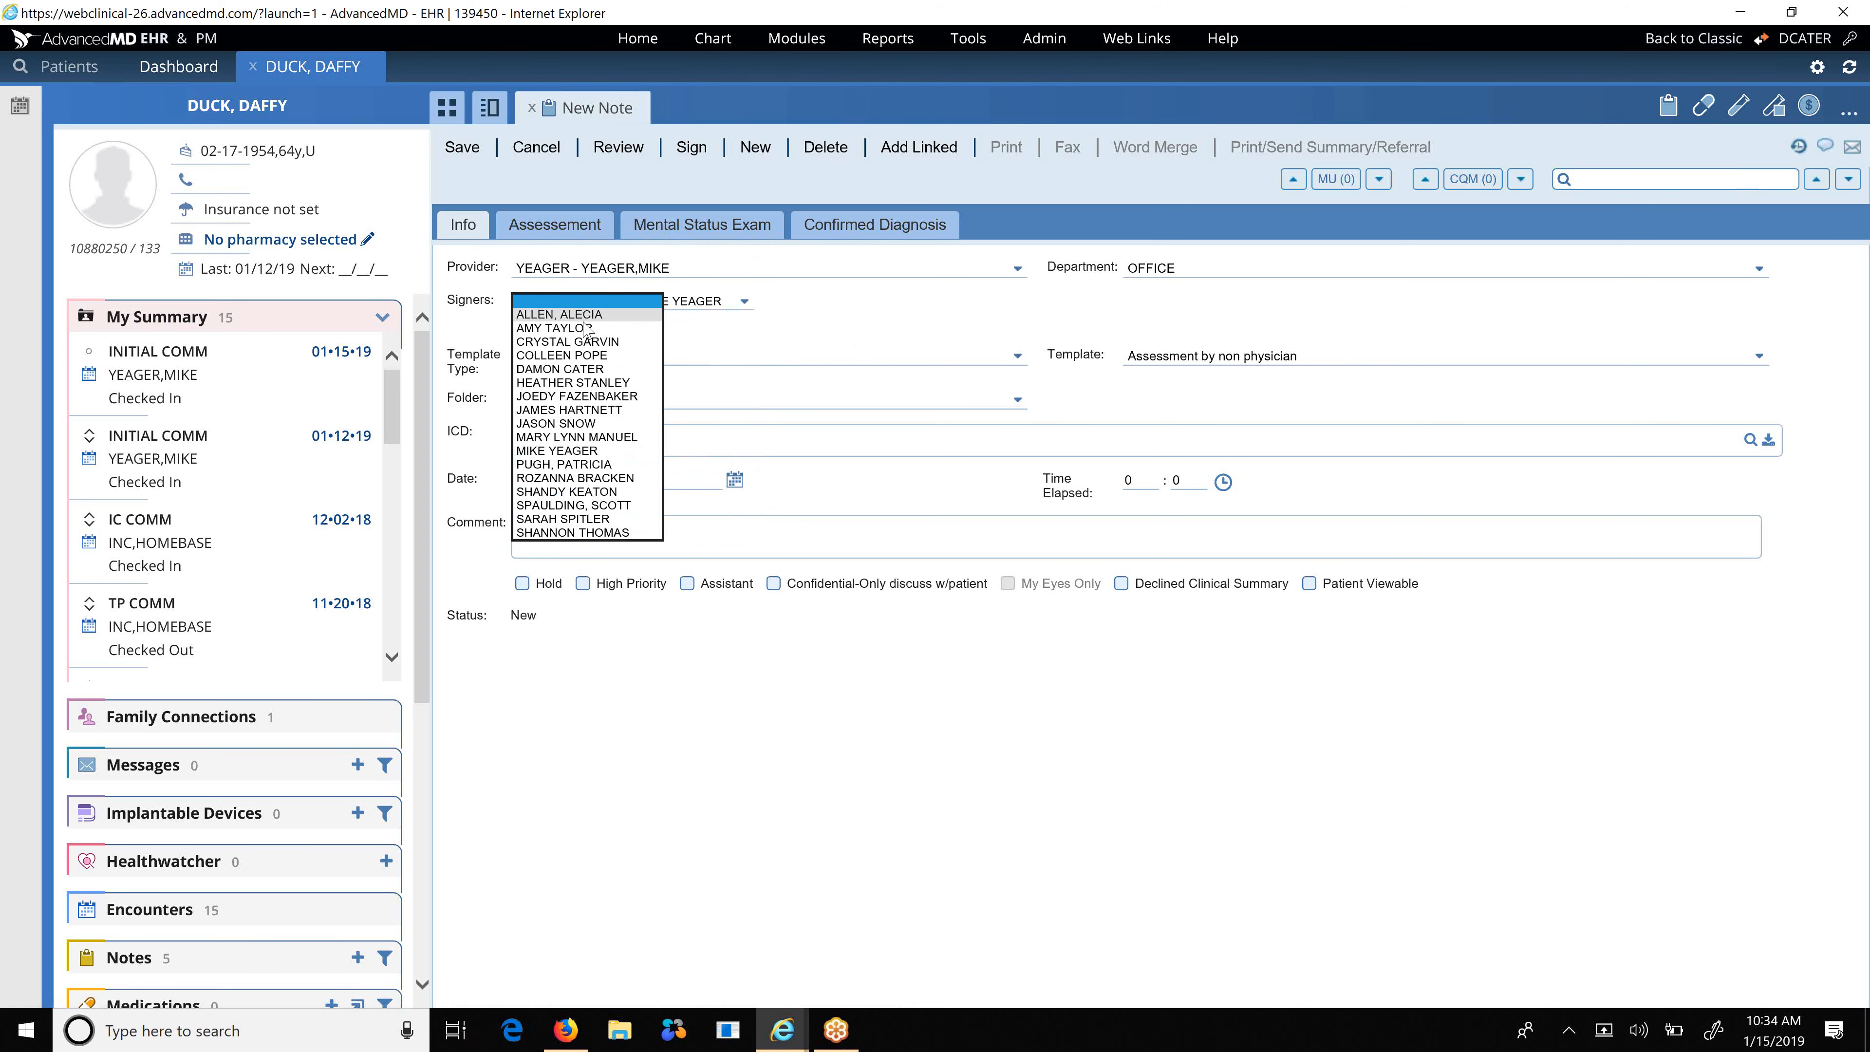
{"action": "left_click", "coordinate": [603, 368]}
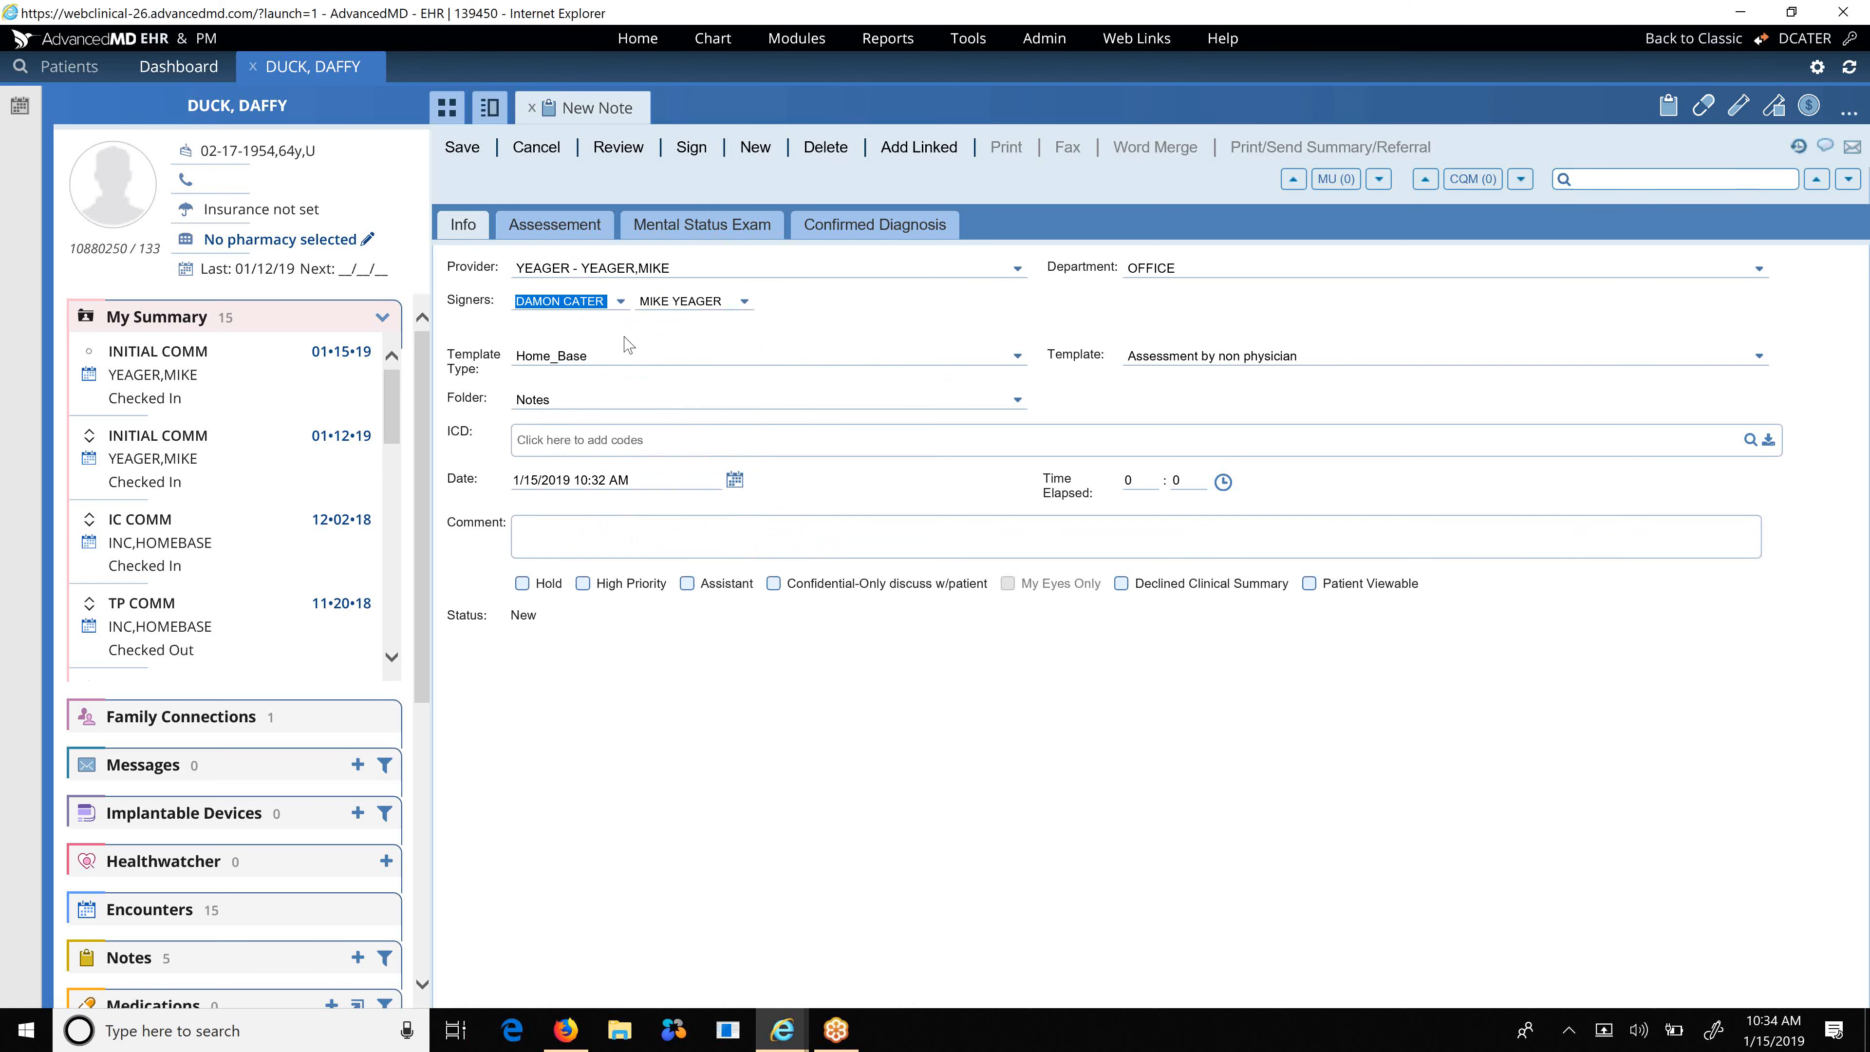
{"action": "left_click", "coordinate": [568, 230]}
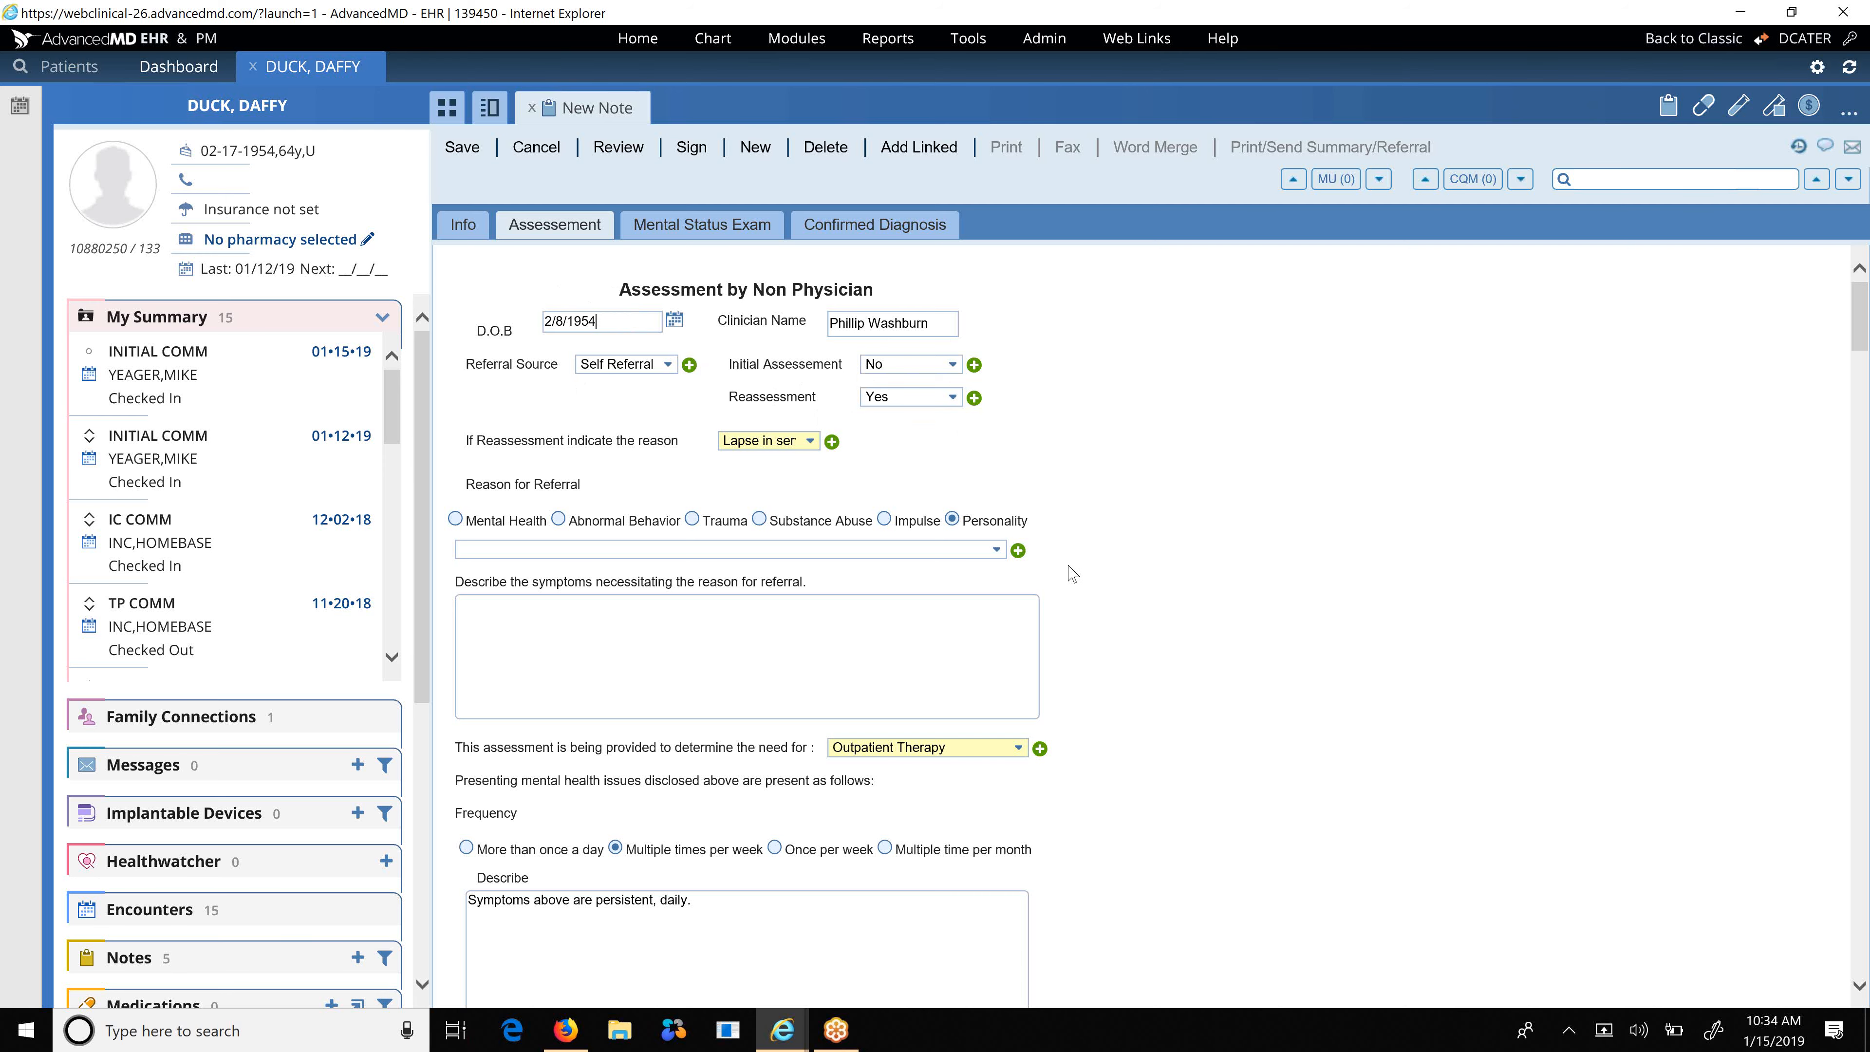
Scroll down the Assessment note to the empty Primary, Secondary and Tertiary diagnosis rows.
{"action": "scroll", "coordinate": [1072, 574], "scroll_direction": "down", "scroll_amount": 1}
{"action": "scroll", "coordinate": [1072, 573], "scroll_direction": "down", "scroll_amount": 3}
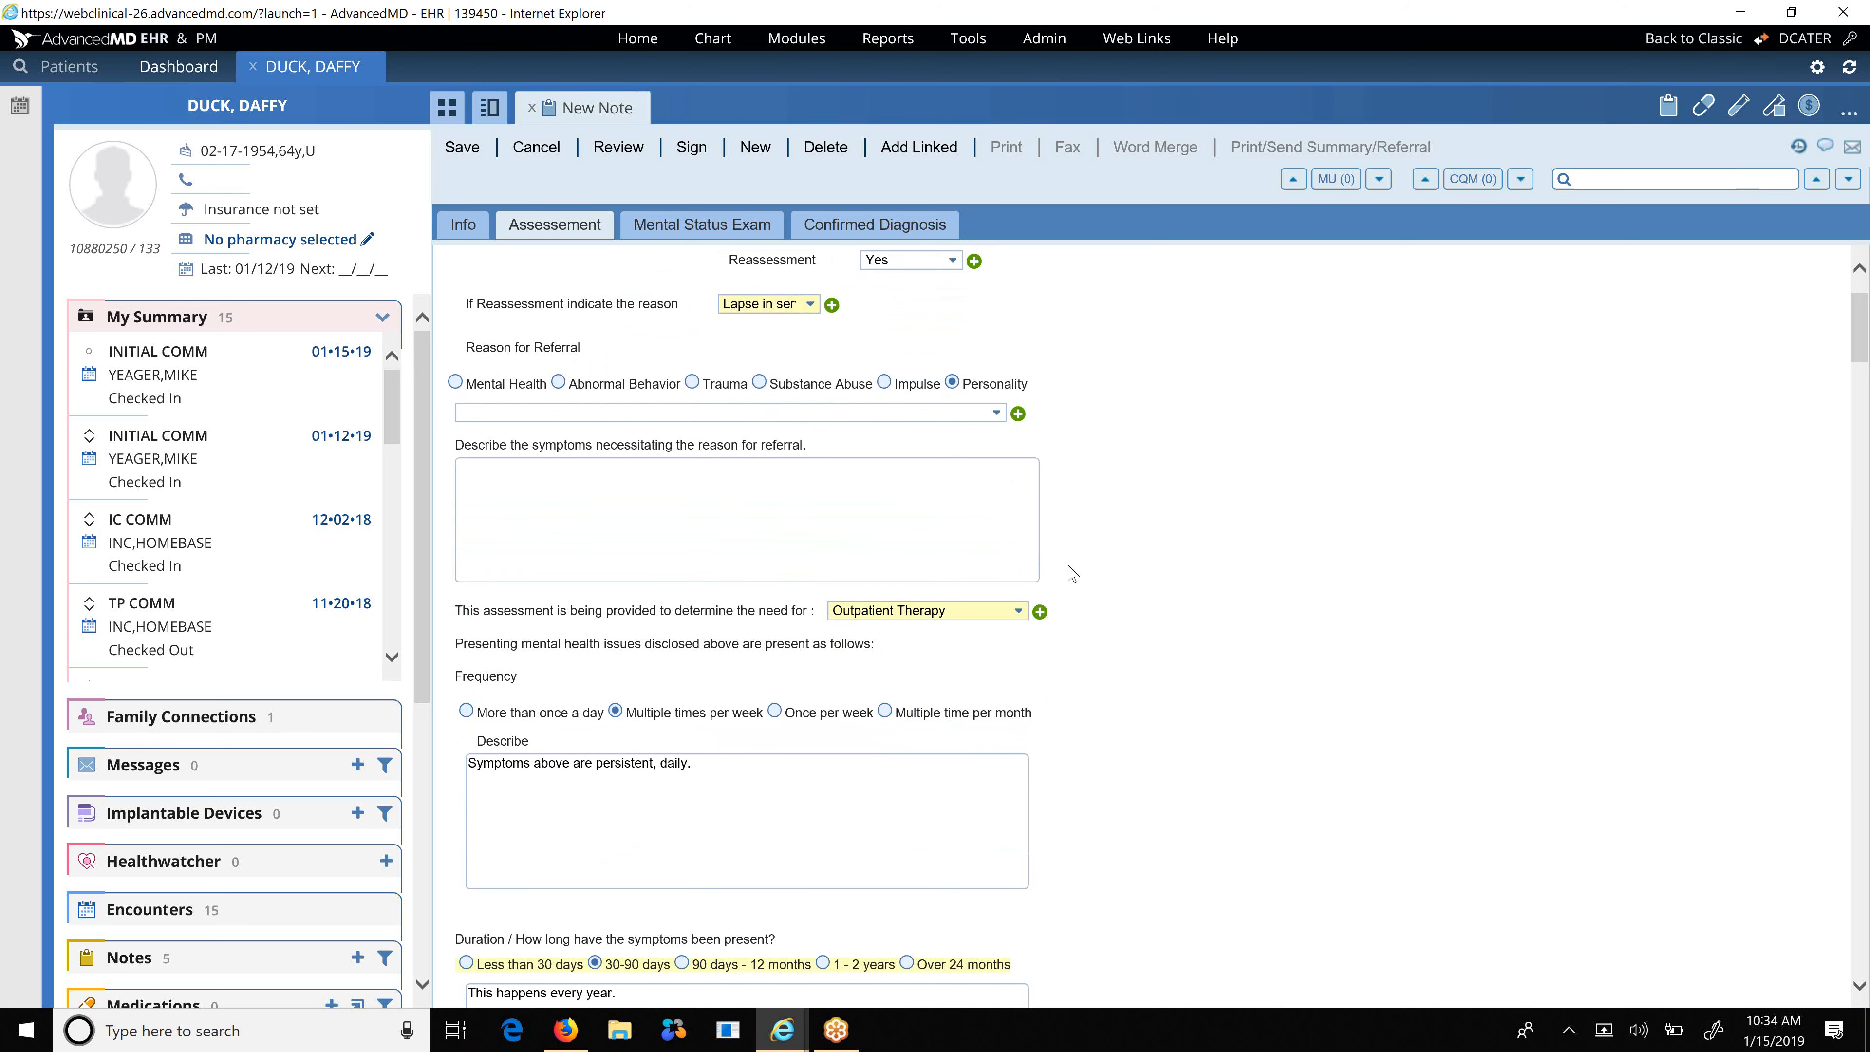
{"action": "scroll", "coordinate": [1090, 614], "scroll_direction": "down", "scroll_amount": 2}
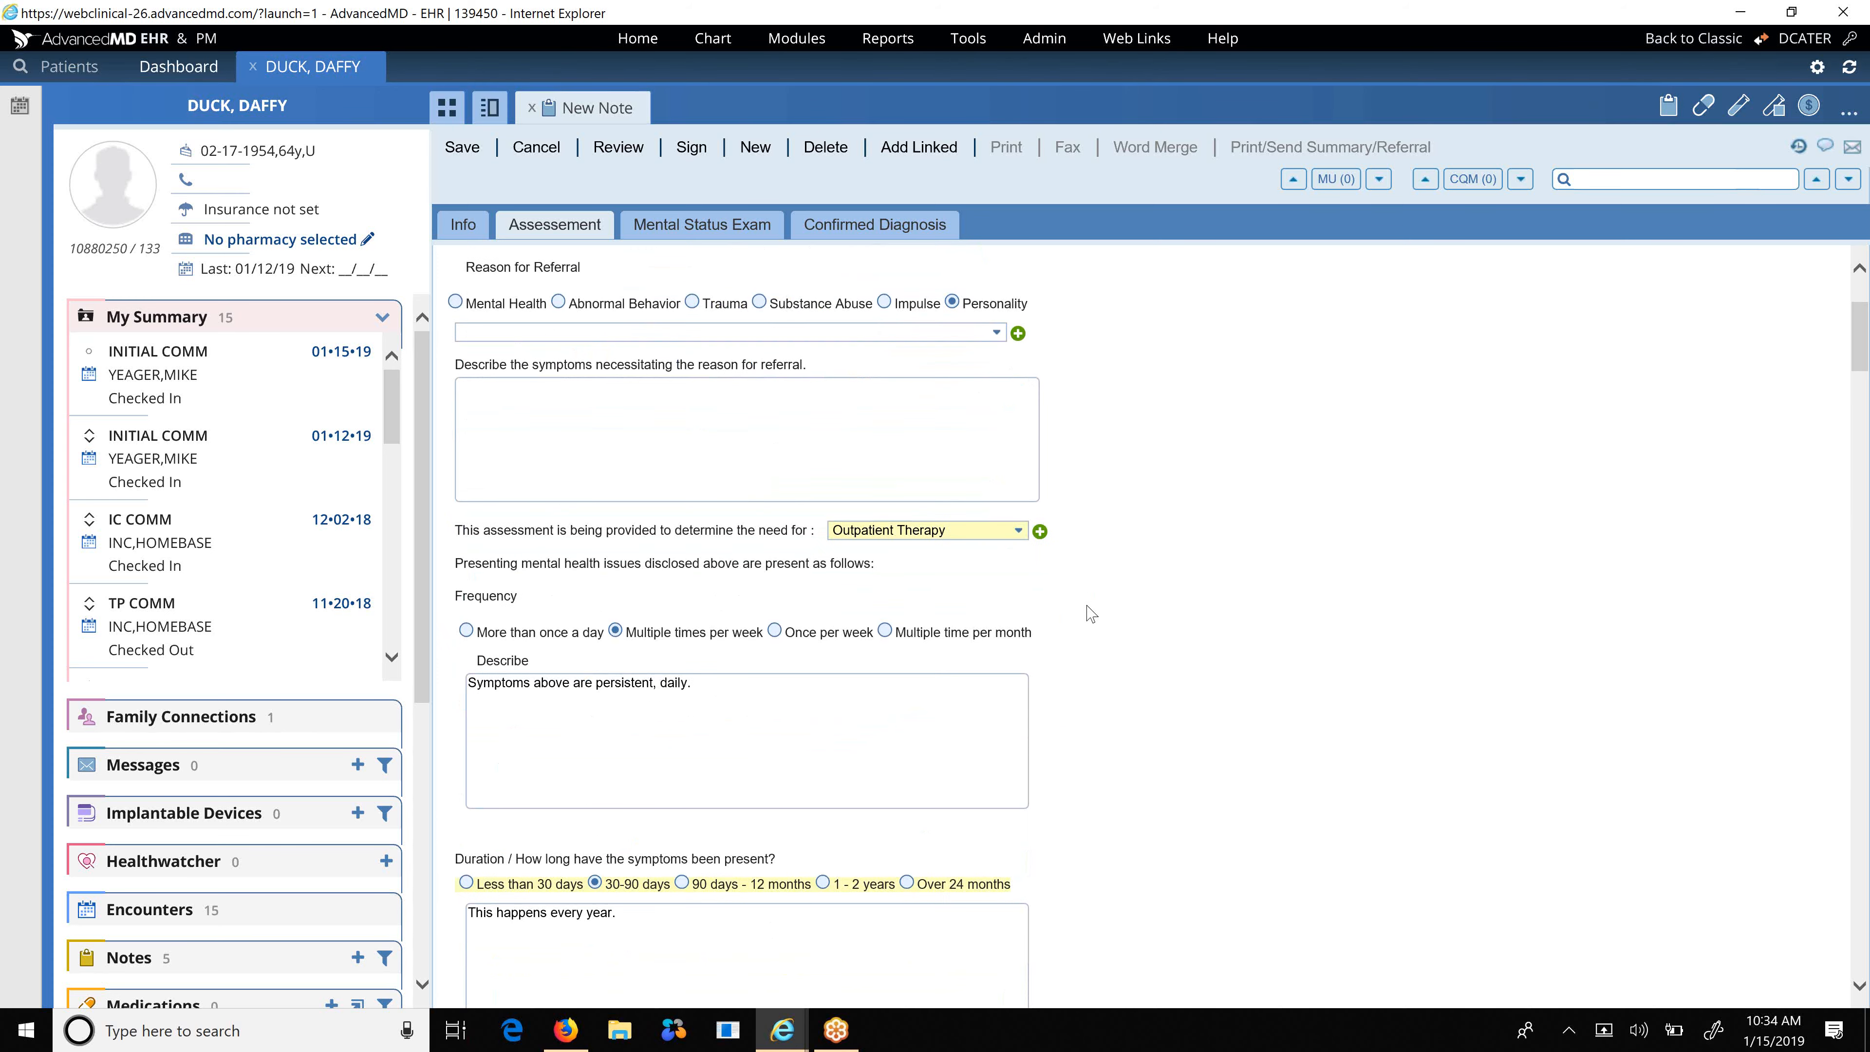
{"action": "scroll", "coordinate": [1091, 613], "scroll_direction": "down", "scroll_amount": 2}
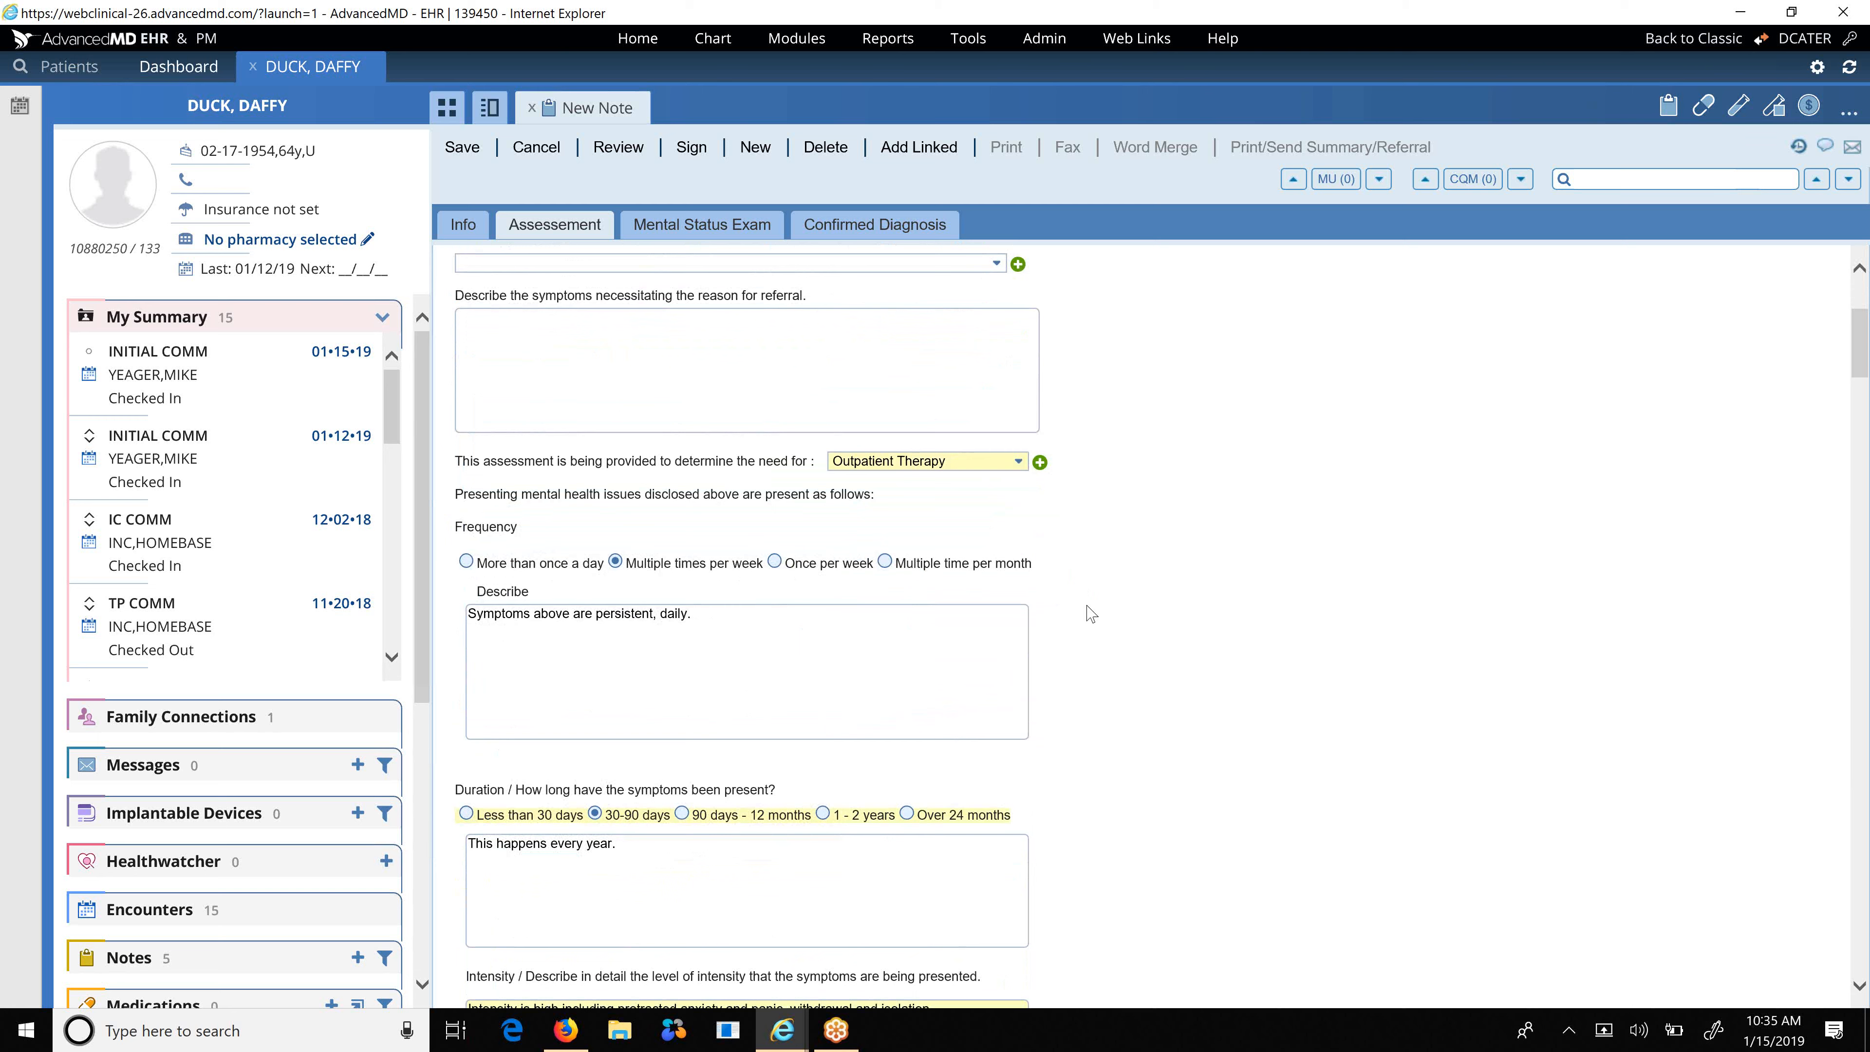
{"action": "scroll", "coordinate": [1066, 564], "scroll_direction": "down", "scroll_amount": 10}
{"action": "scroll", "coordinate": [1066, 563], "scroll_direction": "down", "scroll_amount": 18}
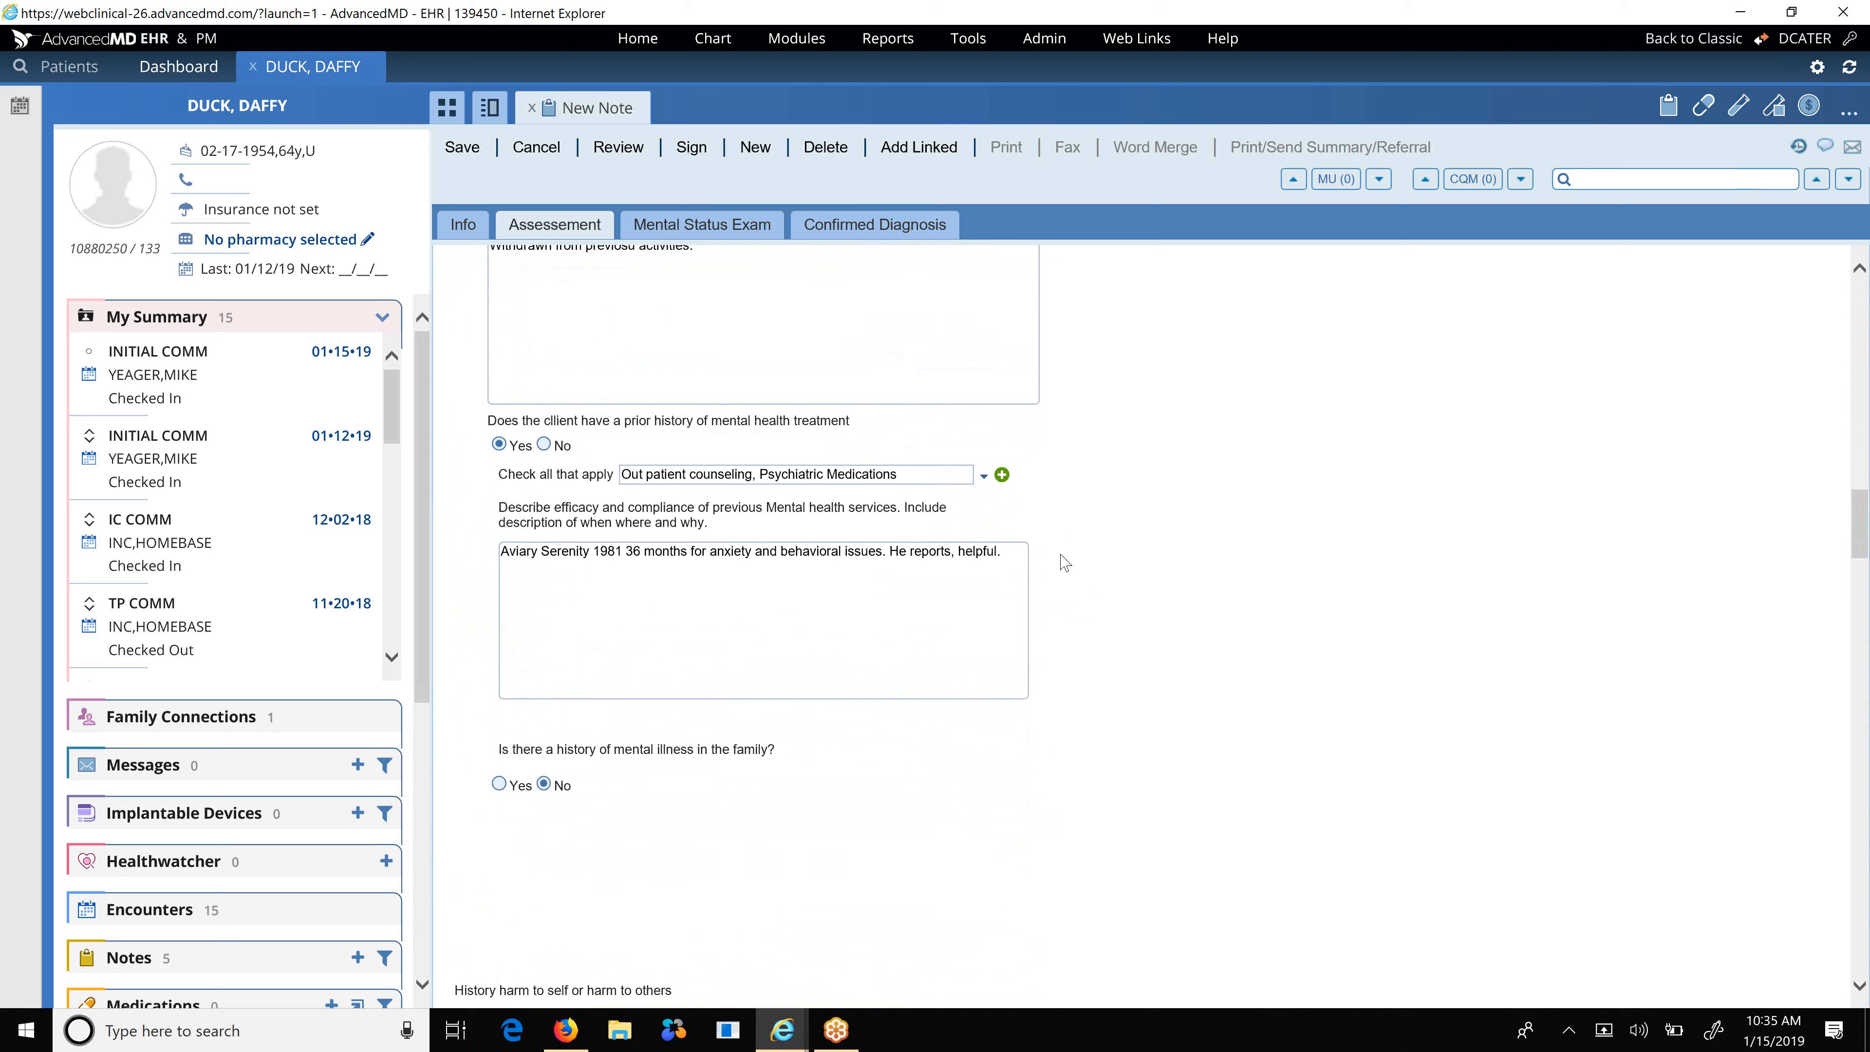
{"action": "scroll", "coordinate": [1065, 564], "scroll_direction": "down", "scroll_amount": 8}
{"action": "scroll", "coordinate": [1065, 563], "scroll_direction": "down", "scroll_amount": 14}
{"action": "scroll", "coordinate": [1066, 564], "scroll_direction": "up", "scroll_amount": 3}
{"action": "scroll", "coordinate": [1066, 563], "scroll_direction": "down", "scroll_amount": 8}
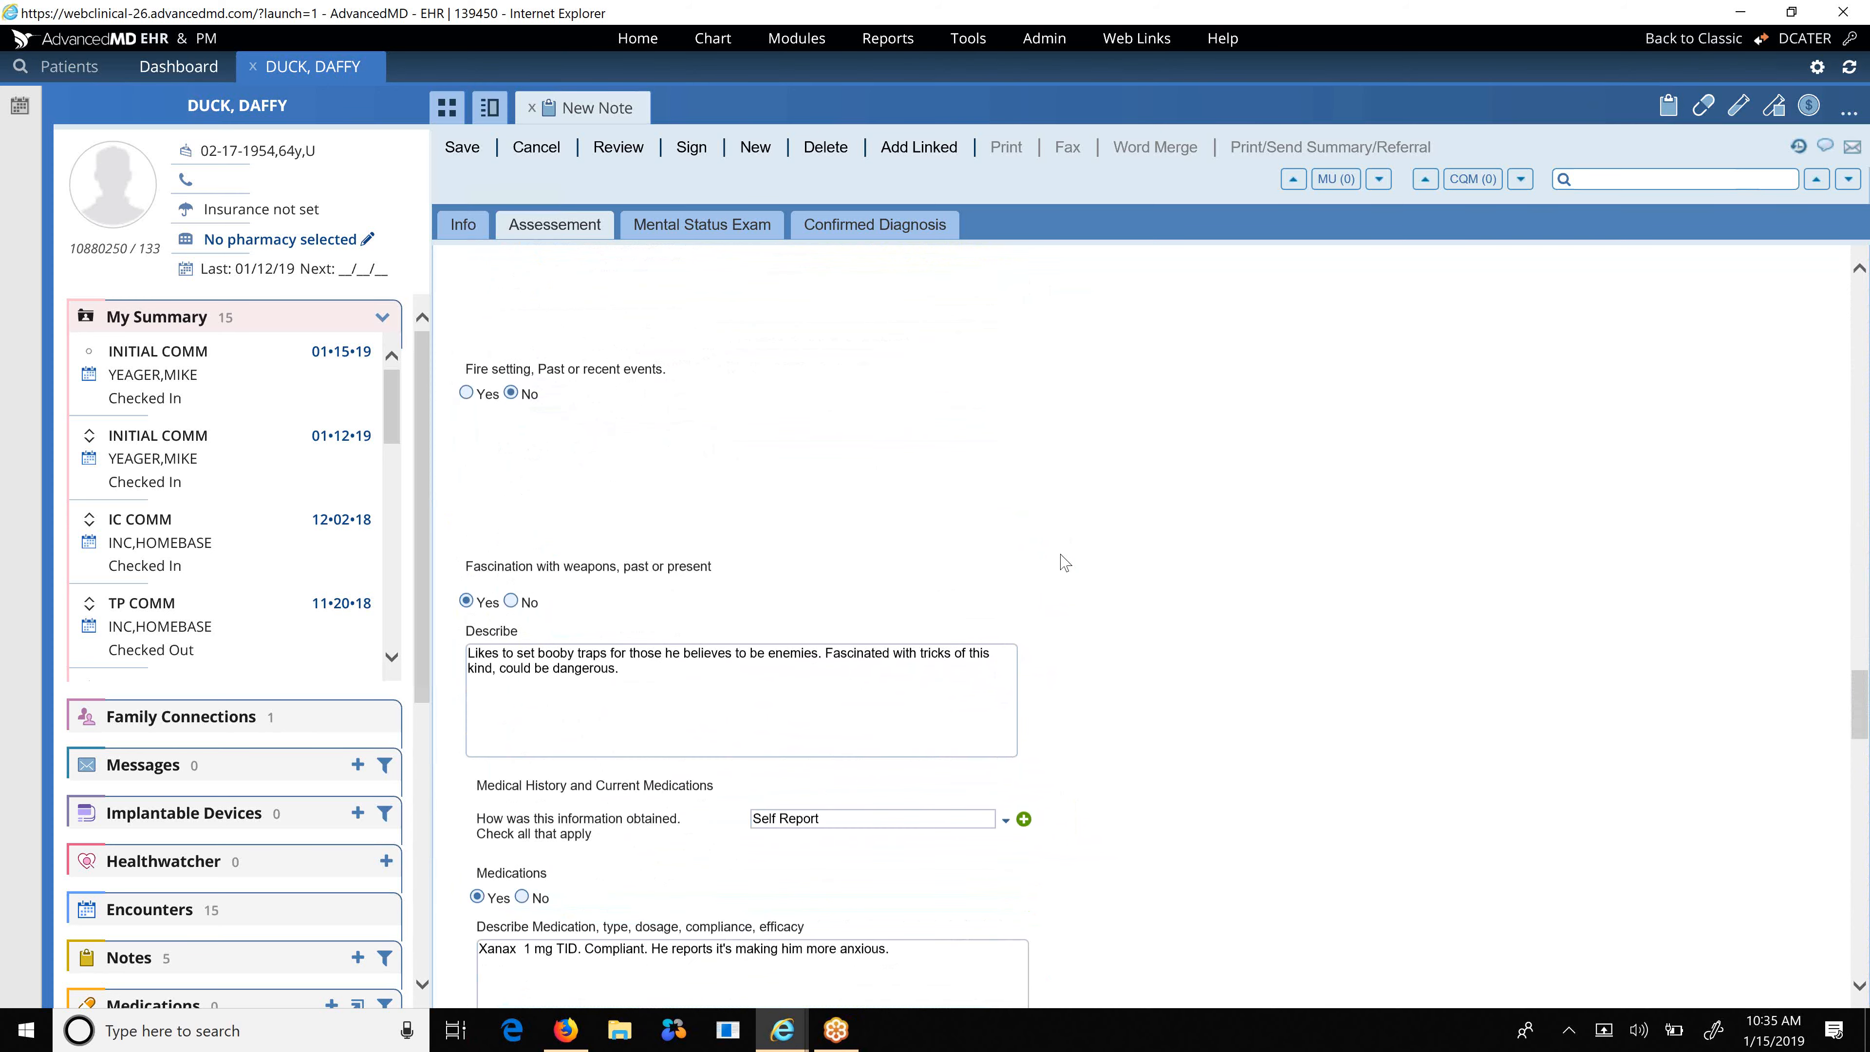
{"action": "scroll", "coordinate": [1066, 564], "scroll_direction": "down", "scroll_amount": 6}
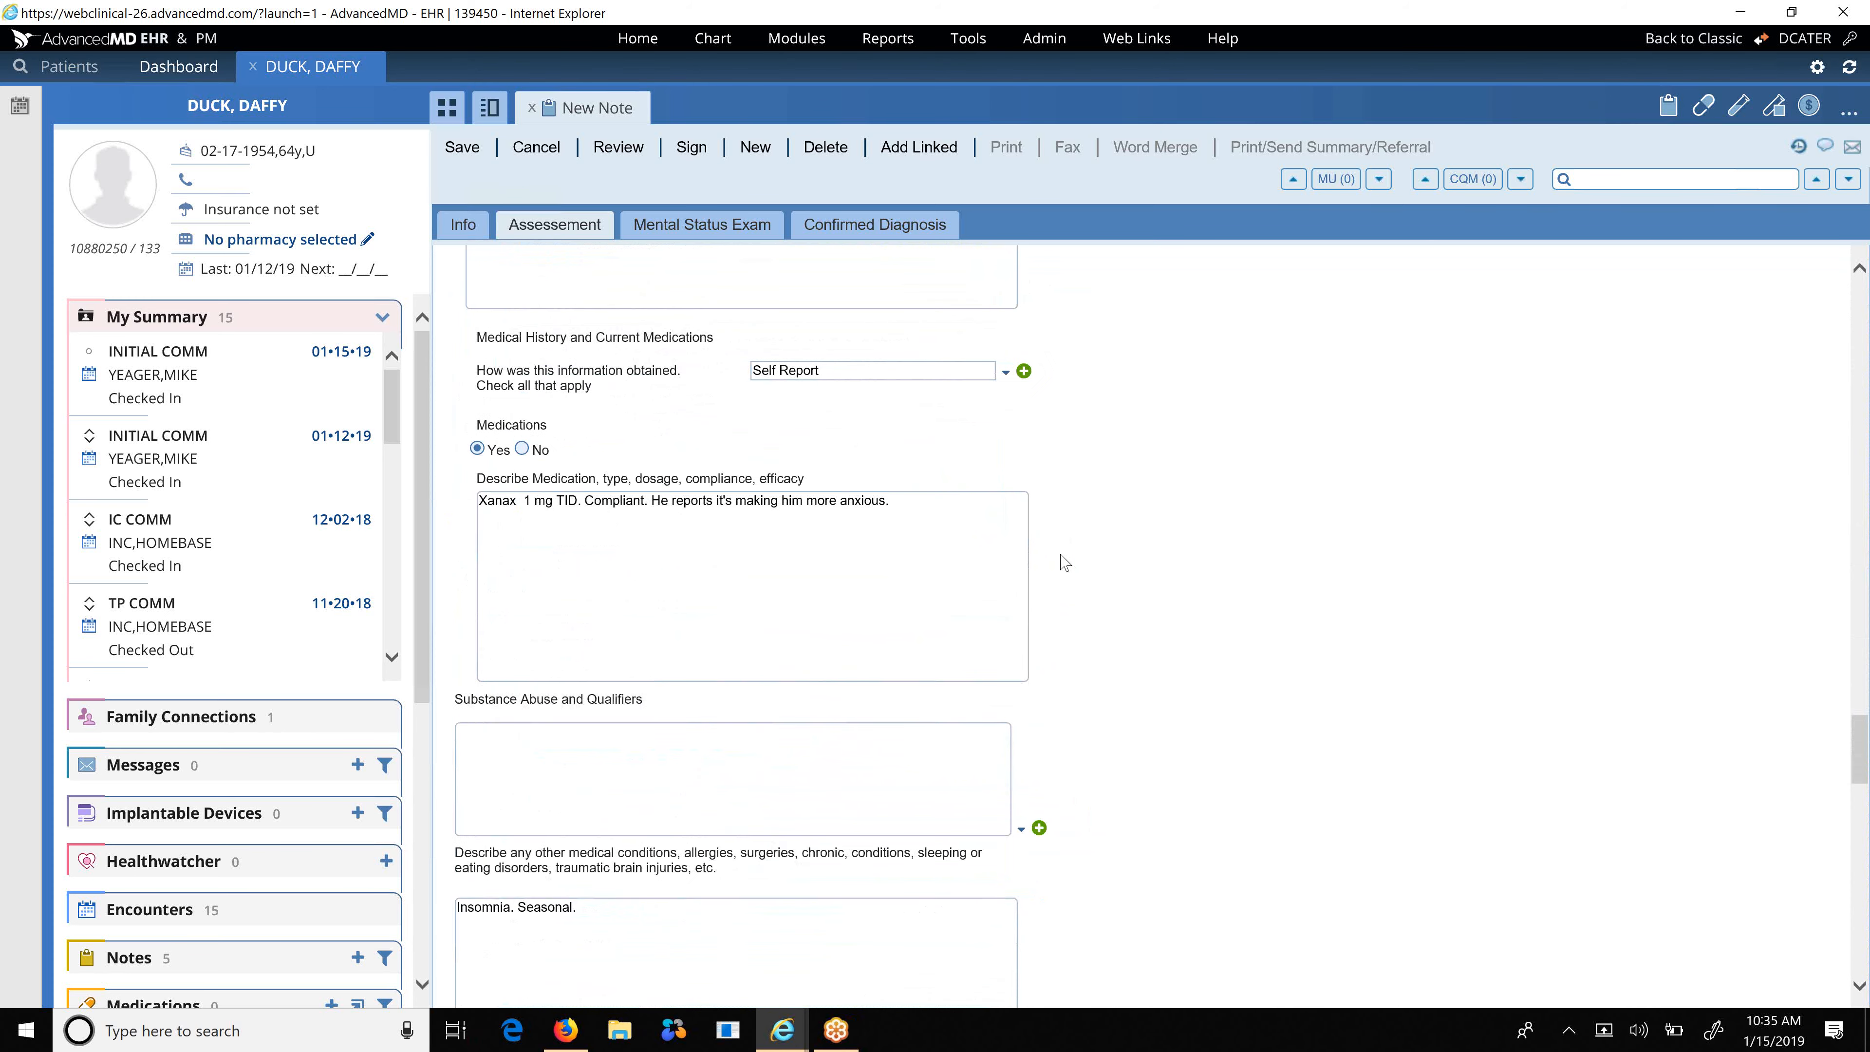
{"action": "scroll", "coordinate": [1066, 563], "scroll_direction": "down", "scroll_amount": 9}
{"action": "scroll", "coordinate": [1066, 563], "scroll_direction": "down", "scroll_amount": 12}
{"action": "scroll", "coordinate": [1066, 563], "scroll_direction": "down", "scroll_amount": 6}
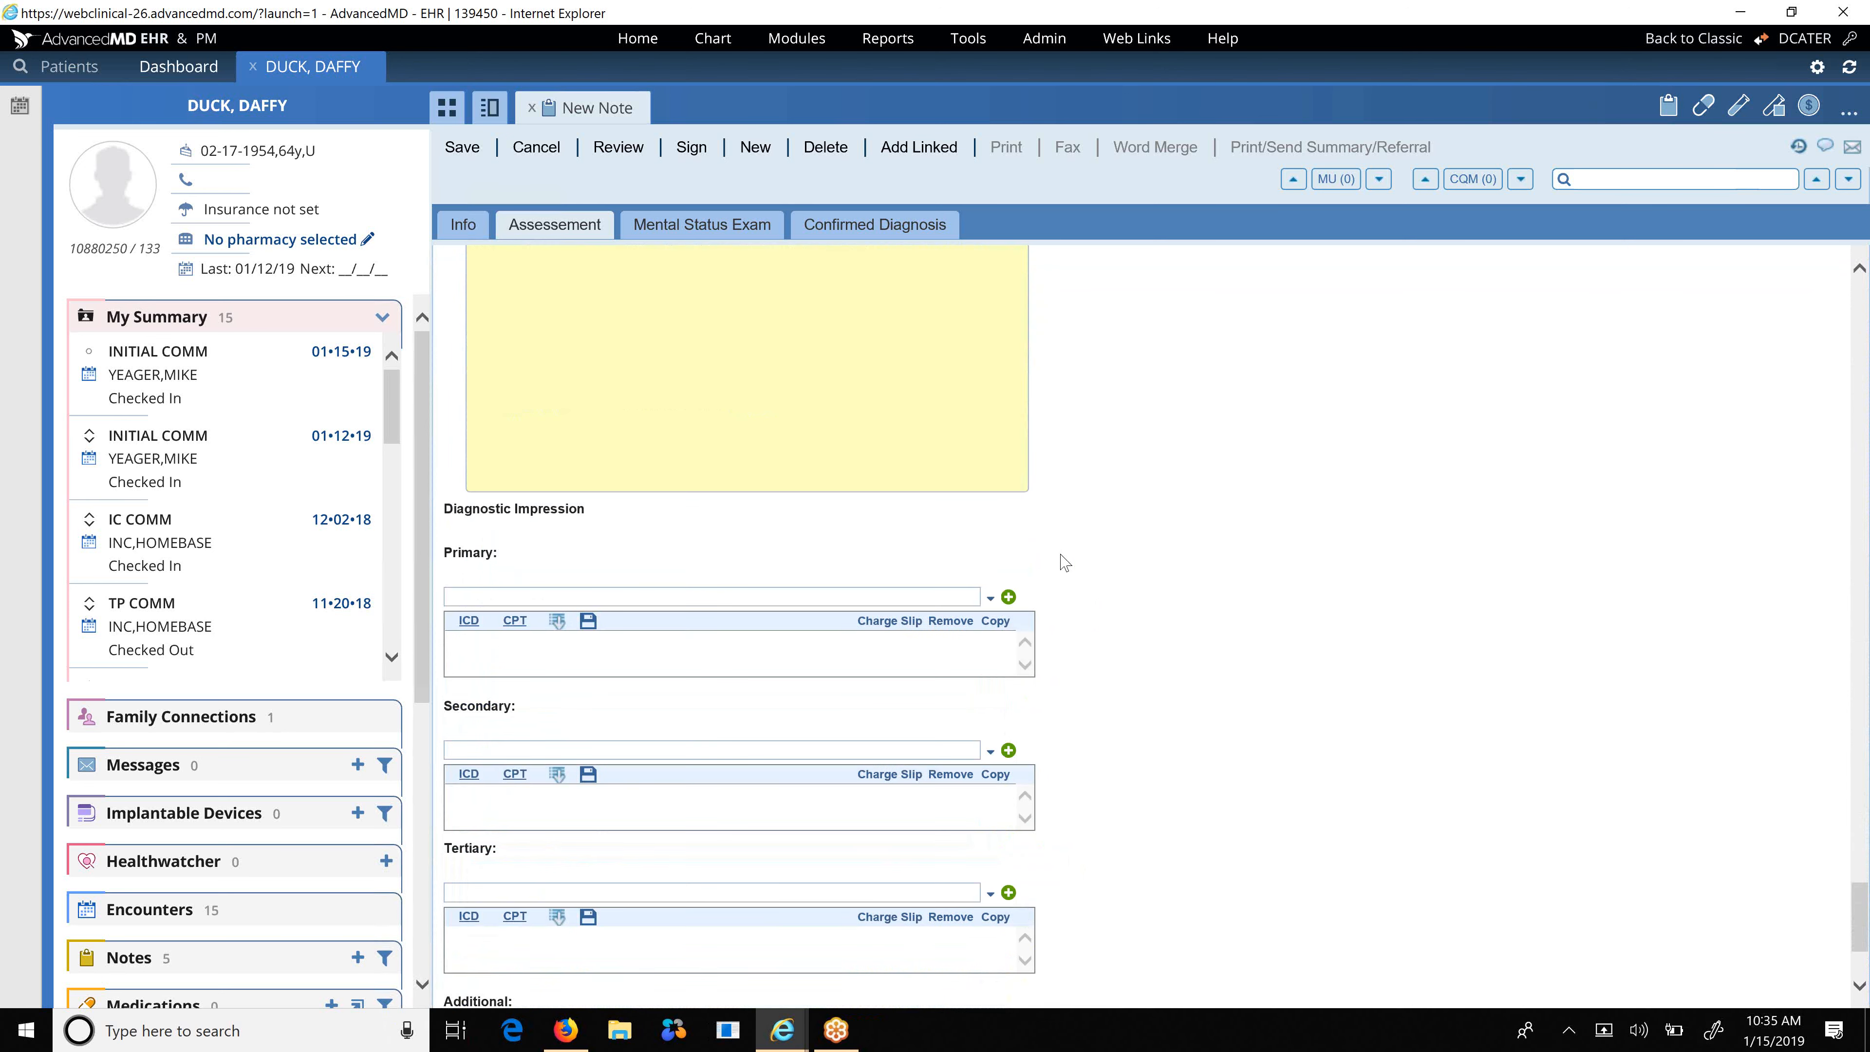
{"action": "scroll", "coordinate": [1065, 563], "scroll_direction": "down", "scroll_amount": 2}
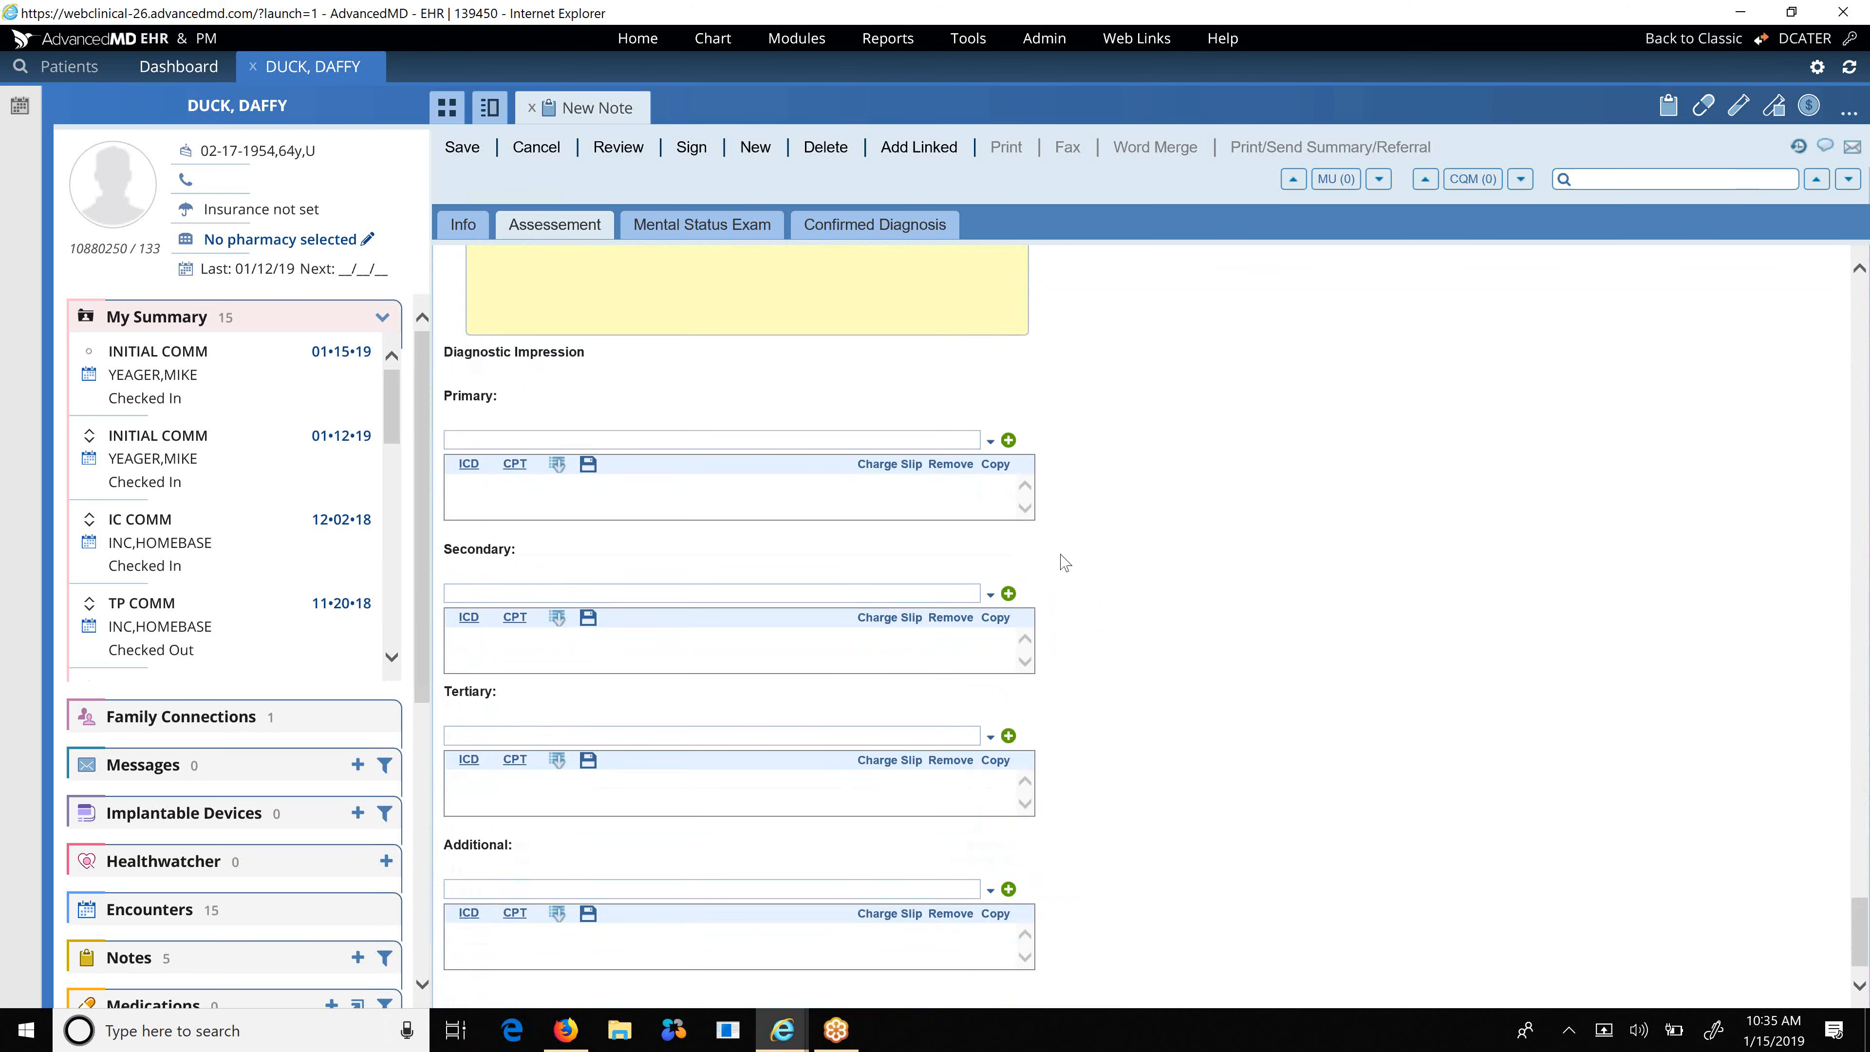
{"action": "scroll", "coordinate": [1066, 564], "scroll_direction": "up", "scroll_amount": 8}
{"action": "scroll", "coordinate": [1066, 564], "scroll_direction": "up", "scroll_amount": 7}
{"action": "scroll", "coordinate": [1066, 563], "scroll_direction": "down", "scroll_amount": 5}
{"action": "scroll", "coordinate": [1066, 564], "scroll_direction": "down", "scroll_amount": 4}
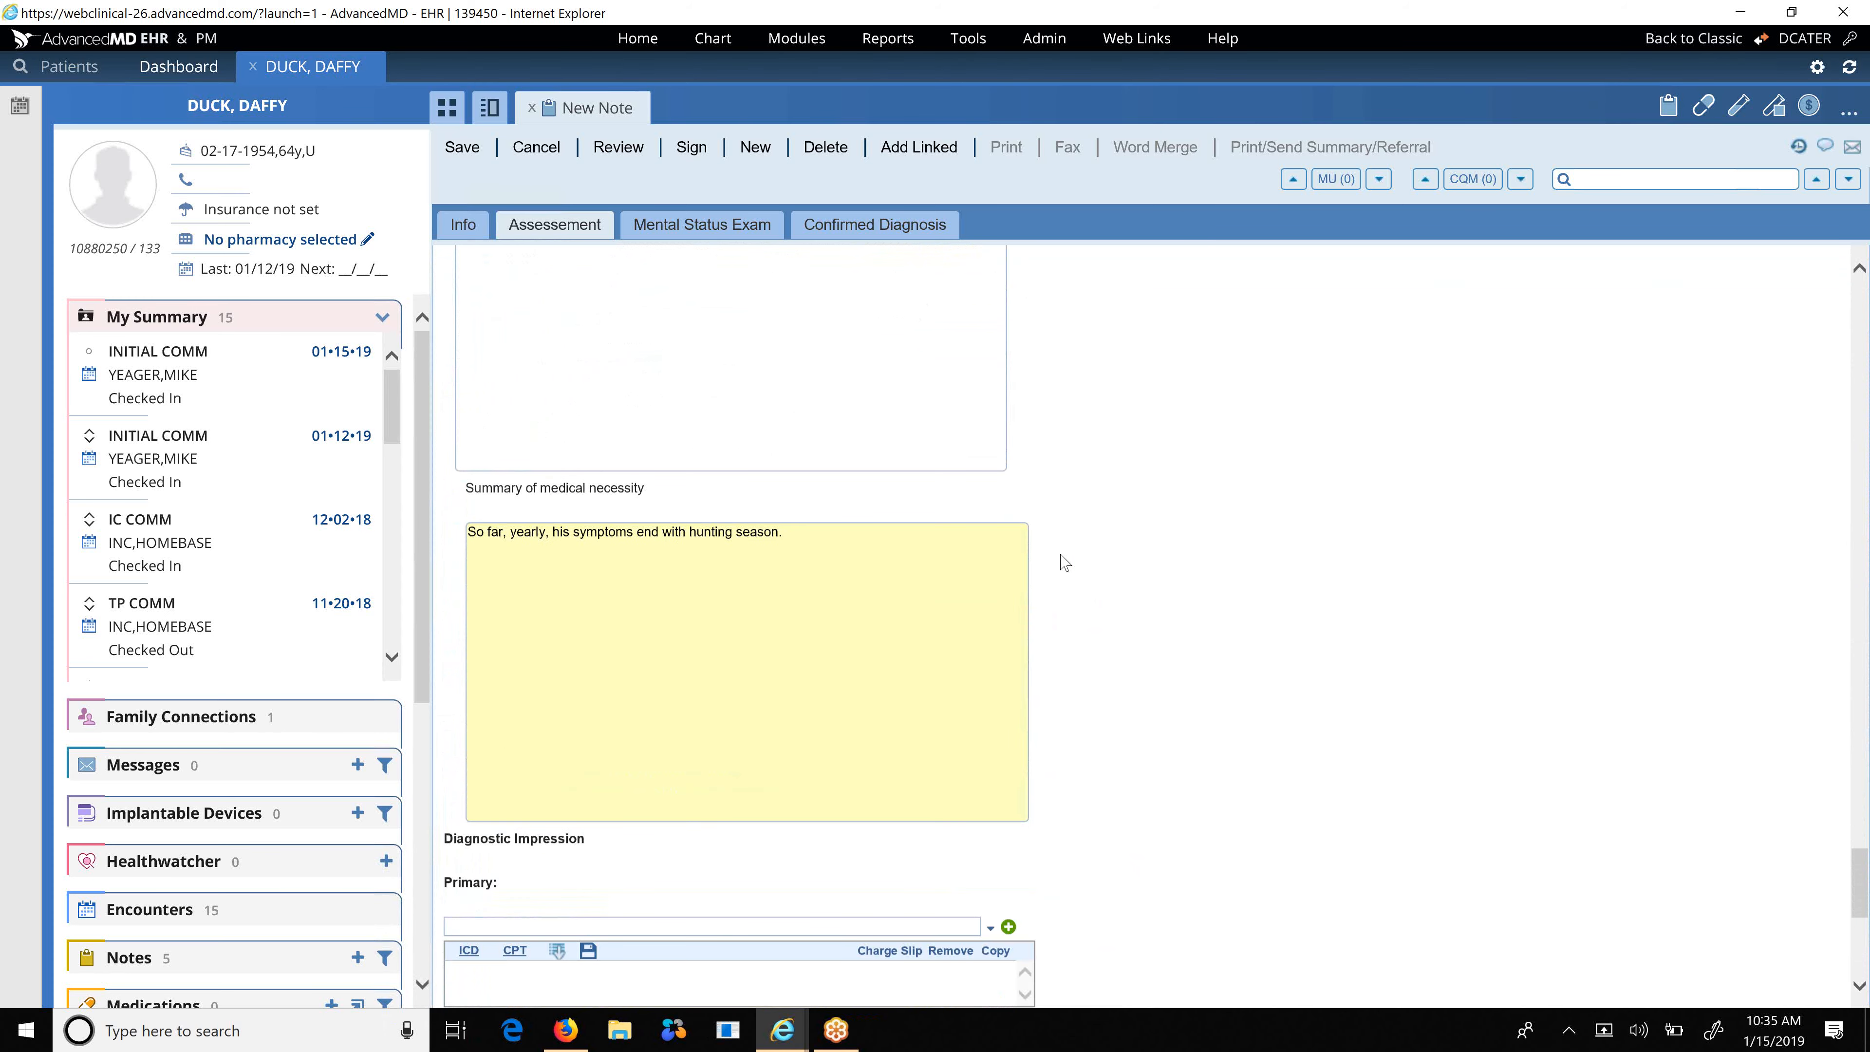
{"action": "scroll", "coordinate": [1065, 563], "scroll_direction": "down", "scroll_amount": 5}
{"action": "scroll", "coordinate": [1066, 563], "scroll_direction": "down", "scroll_amount": 2}
{"action": "scroll", "coordinate": [1066, 563], "scroll_direction": "up", "scroll_amount": 2}
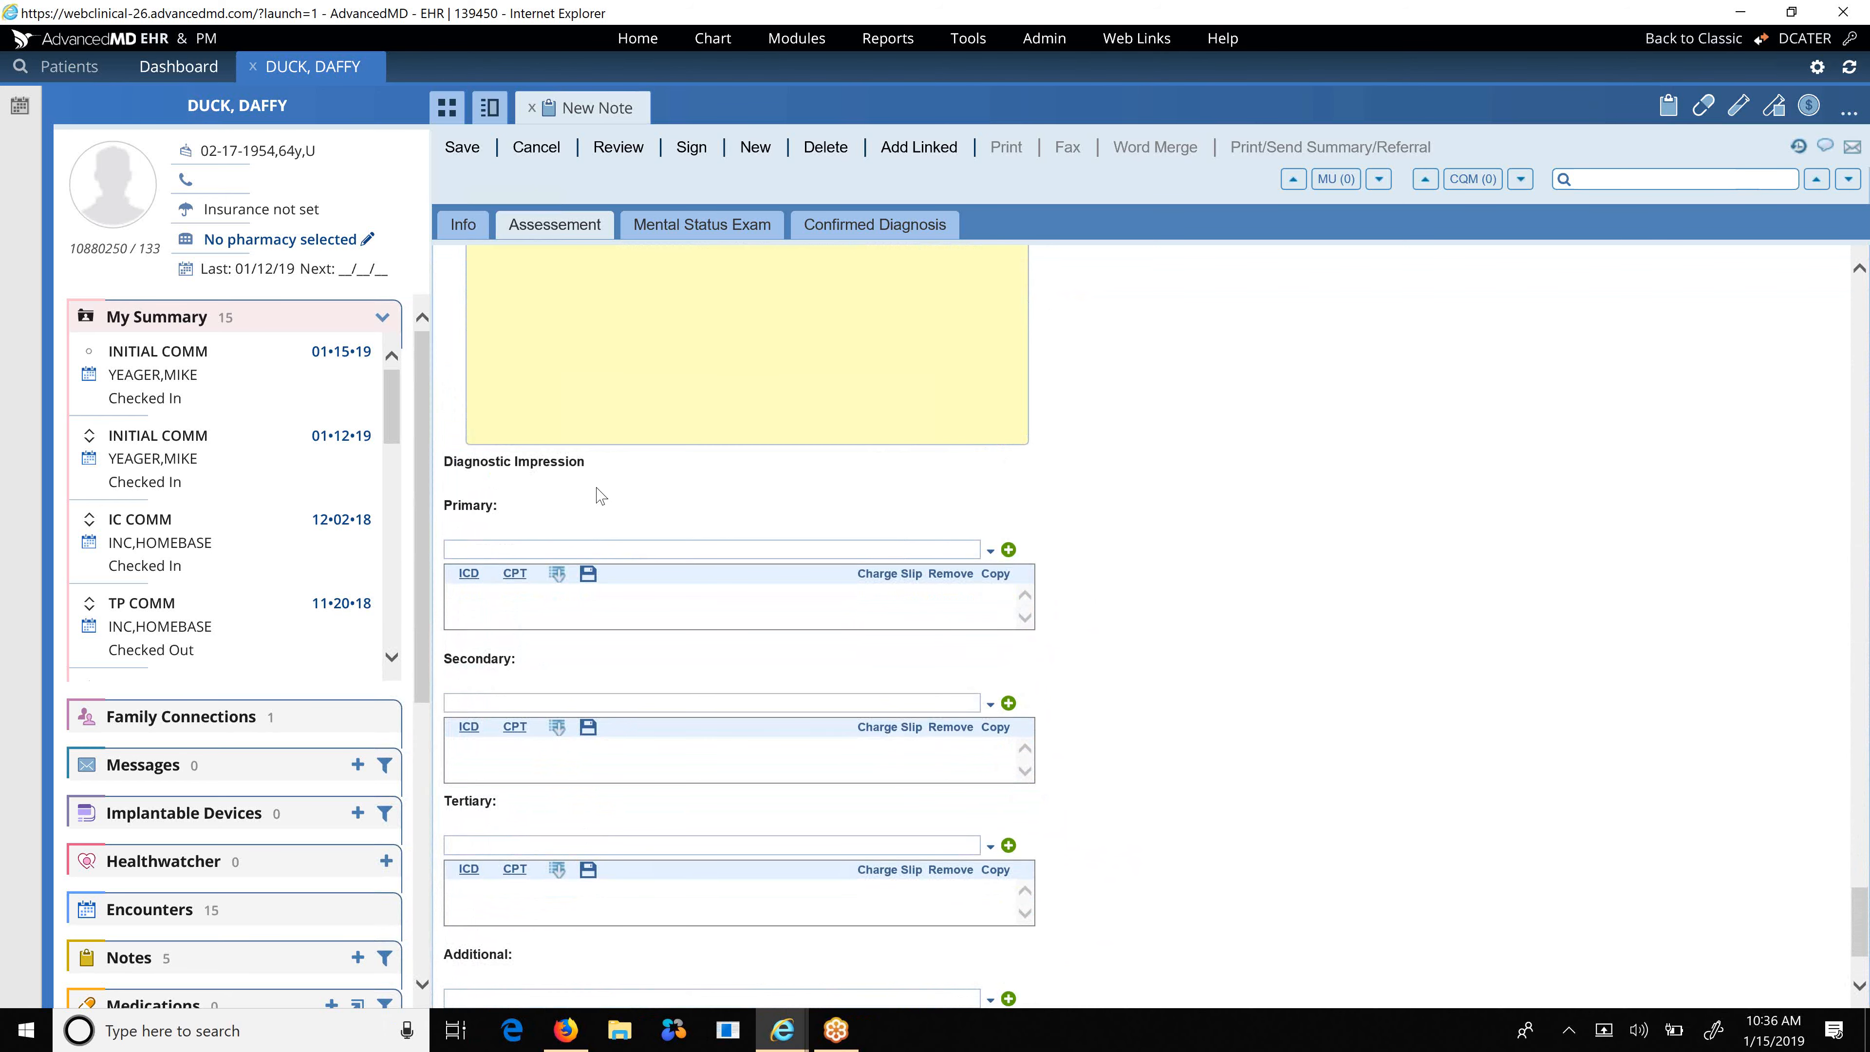
{"action": "scroll", "coordinate": [719, 329], "scroll_direction": "up", "scroll_amount": 10}
{"action": "scroll", "coordinate": [720, 329], "scroll_direction": "up", "scroll_amount": 15}
{"action": "scroll", "coordinate": [719, 329], "scroll_direction": "down", "scroll_amount": 5}
{"action": "scroll", "coordinate": [719, 329], "scroll_direction": "down", "scroll_amount": 15}
{"action": "scroll", "coordinate": [1046, 667], "scroll_direction": "down", "scroll_amount": 15}
{"action": "scroll", "coordinate": [1051, 669], "scroll_direction": "down", "scroll_amount": 5}
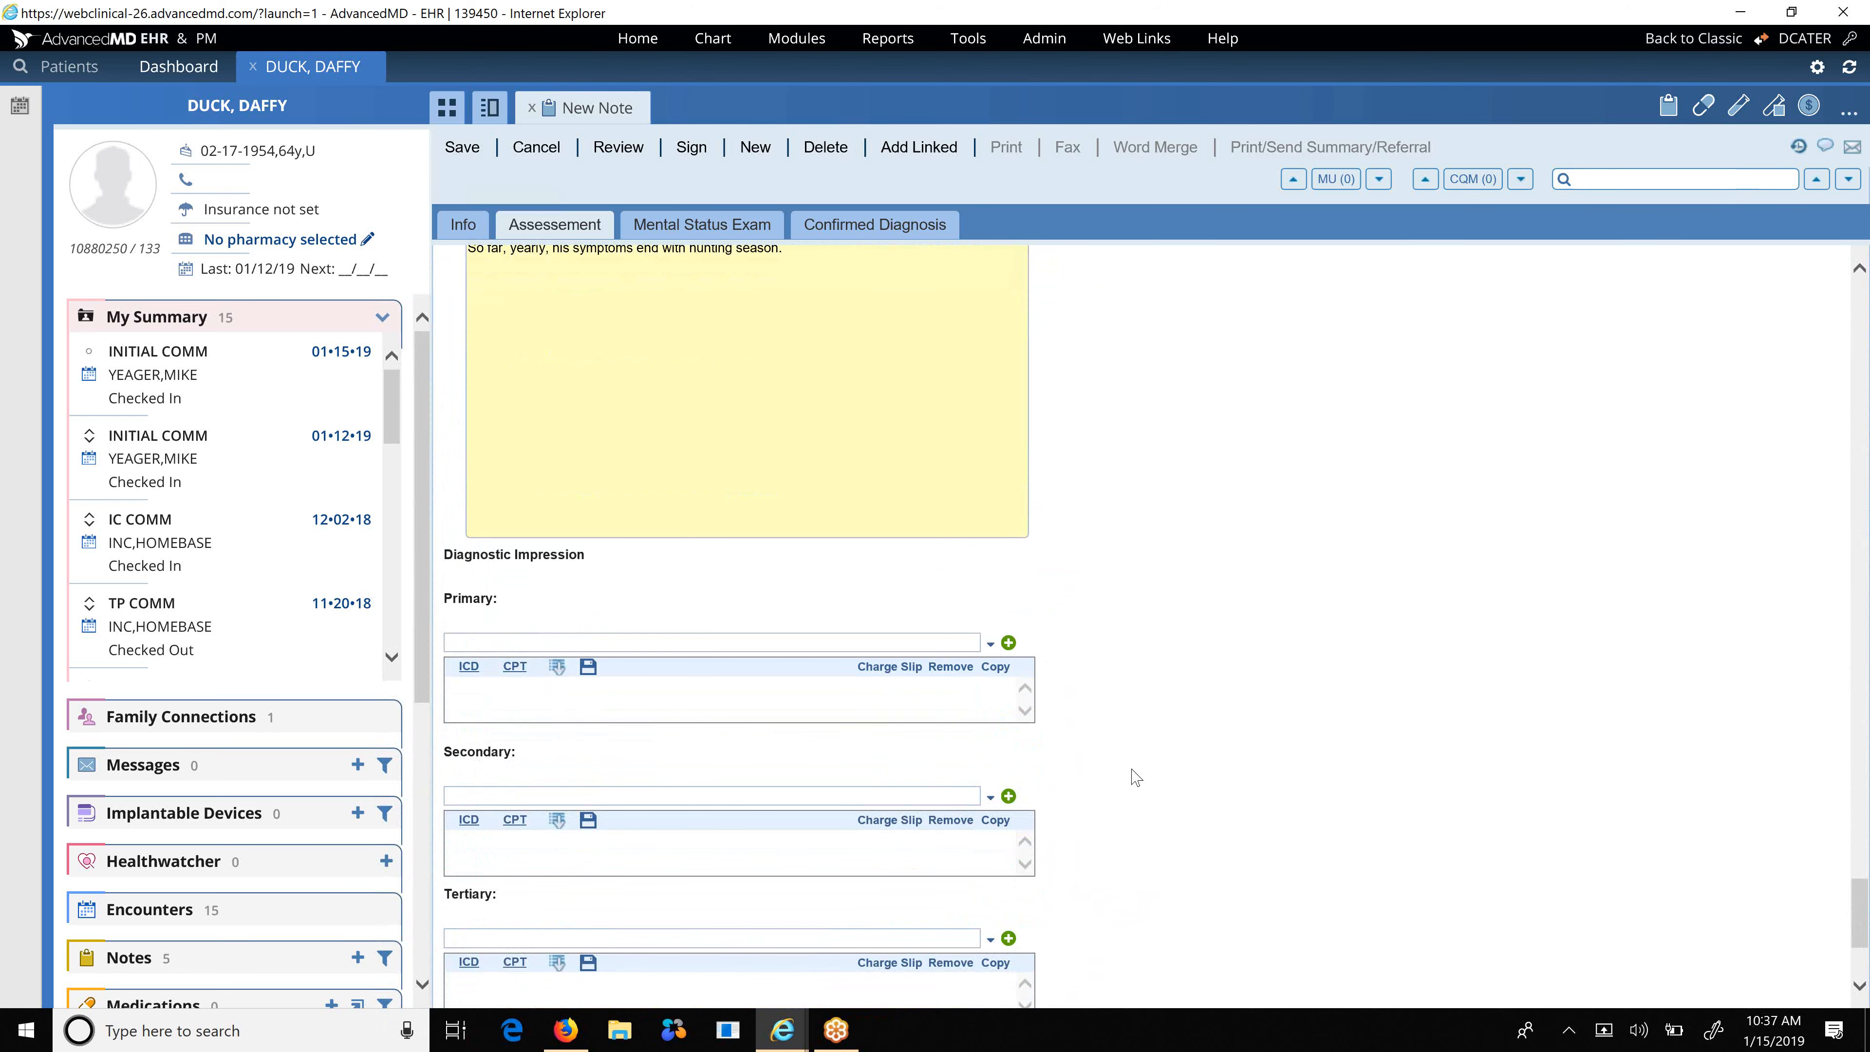
{"action": "scroll", "coordinate": [1115, 825], "scroll_direction": "down", "scroll_amount": 3}
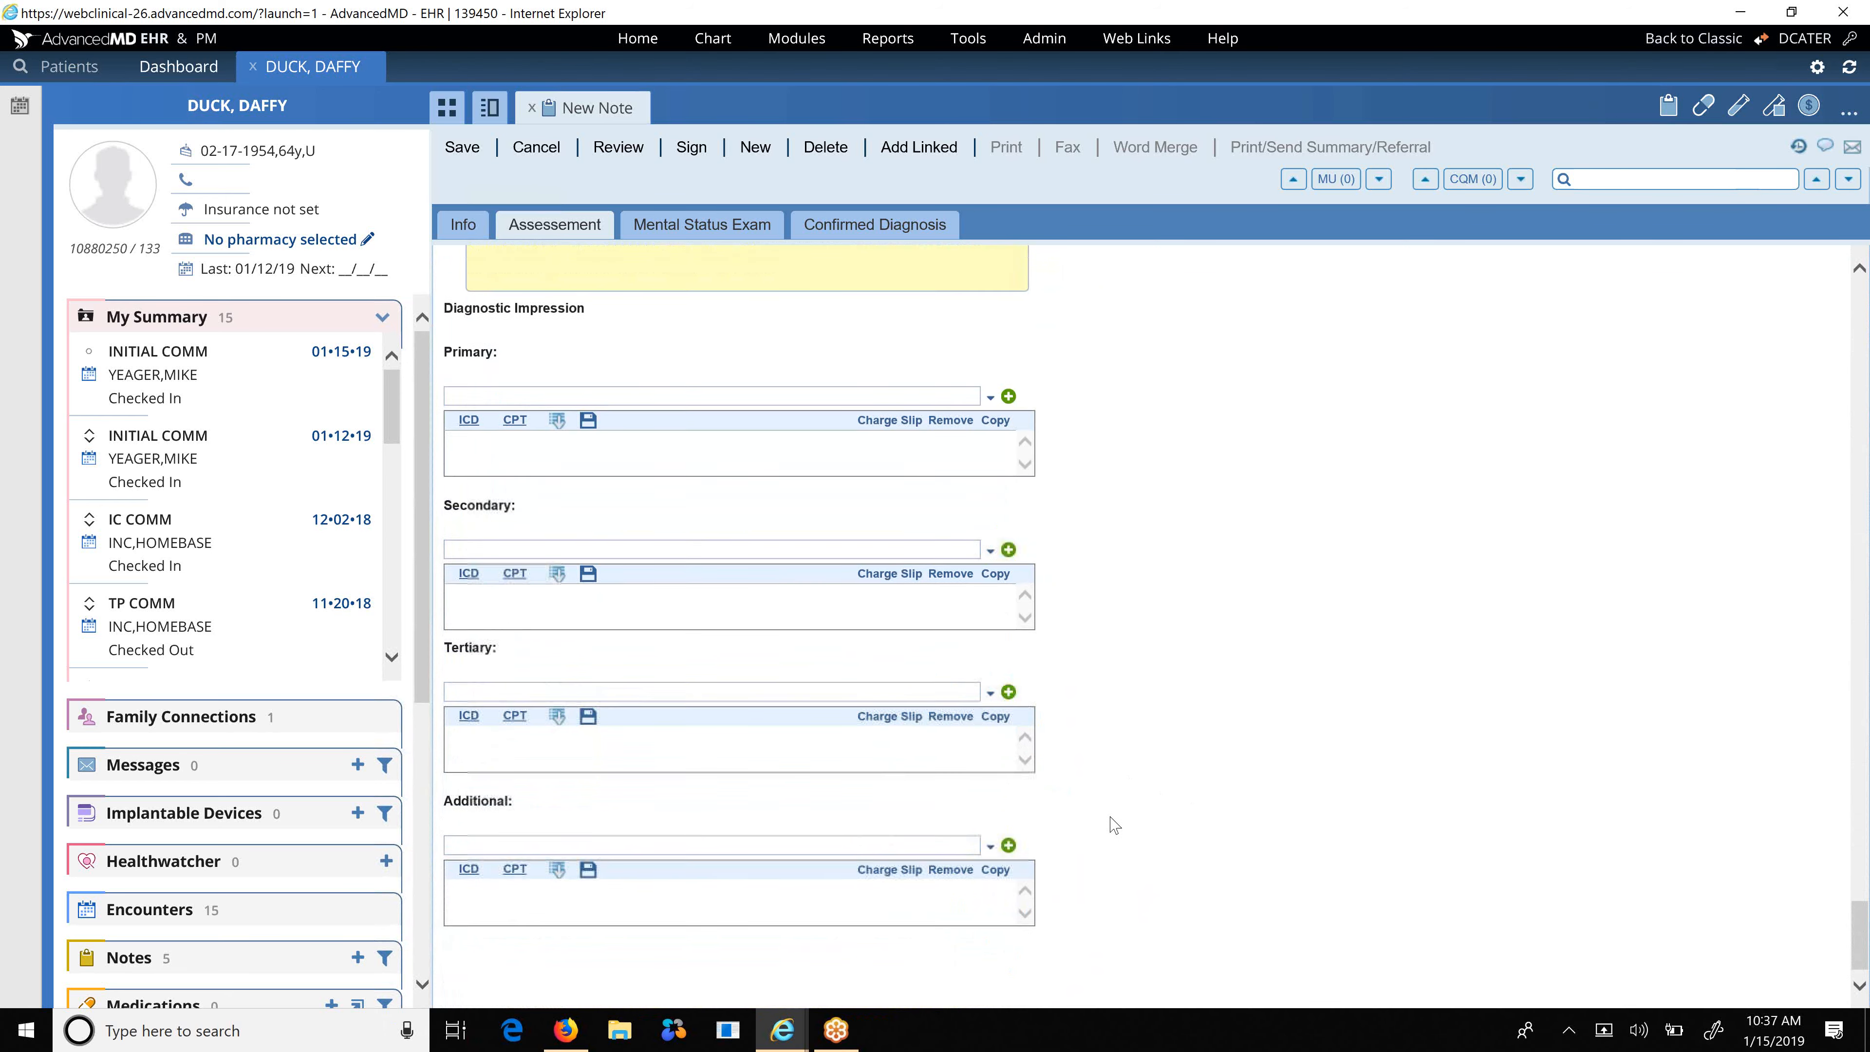
{"action": "scroll", "coordinate": [1115, 825], "scroll_direction": "up", "scroll_amount": 3}
{"action": "scroll", "coordinate": [1115, 825], "scroll_direction": "down", "scroll_amount": 3}
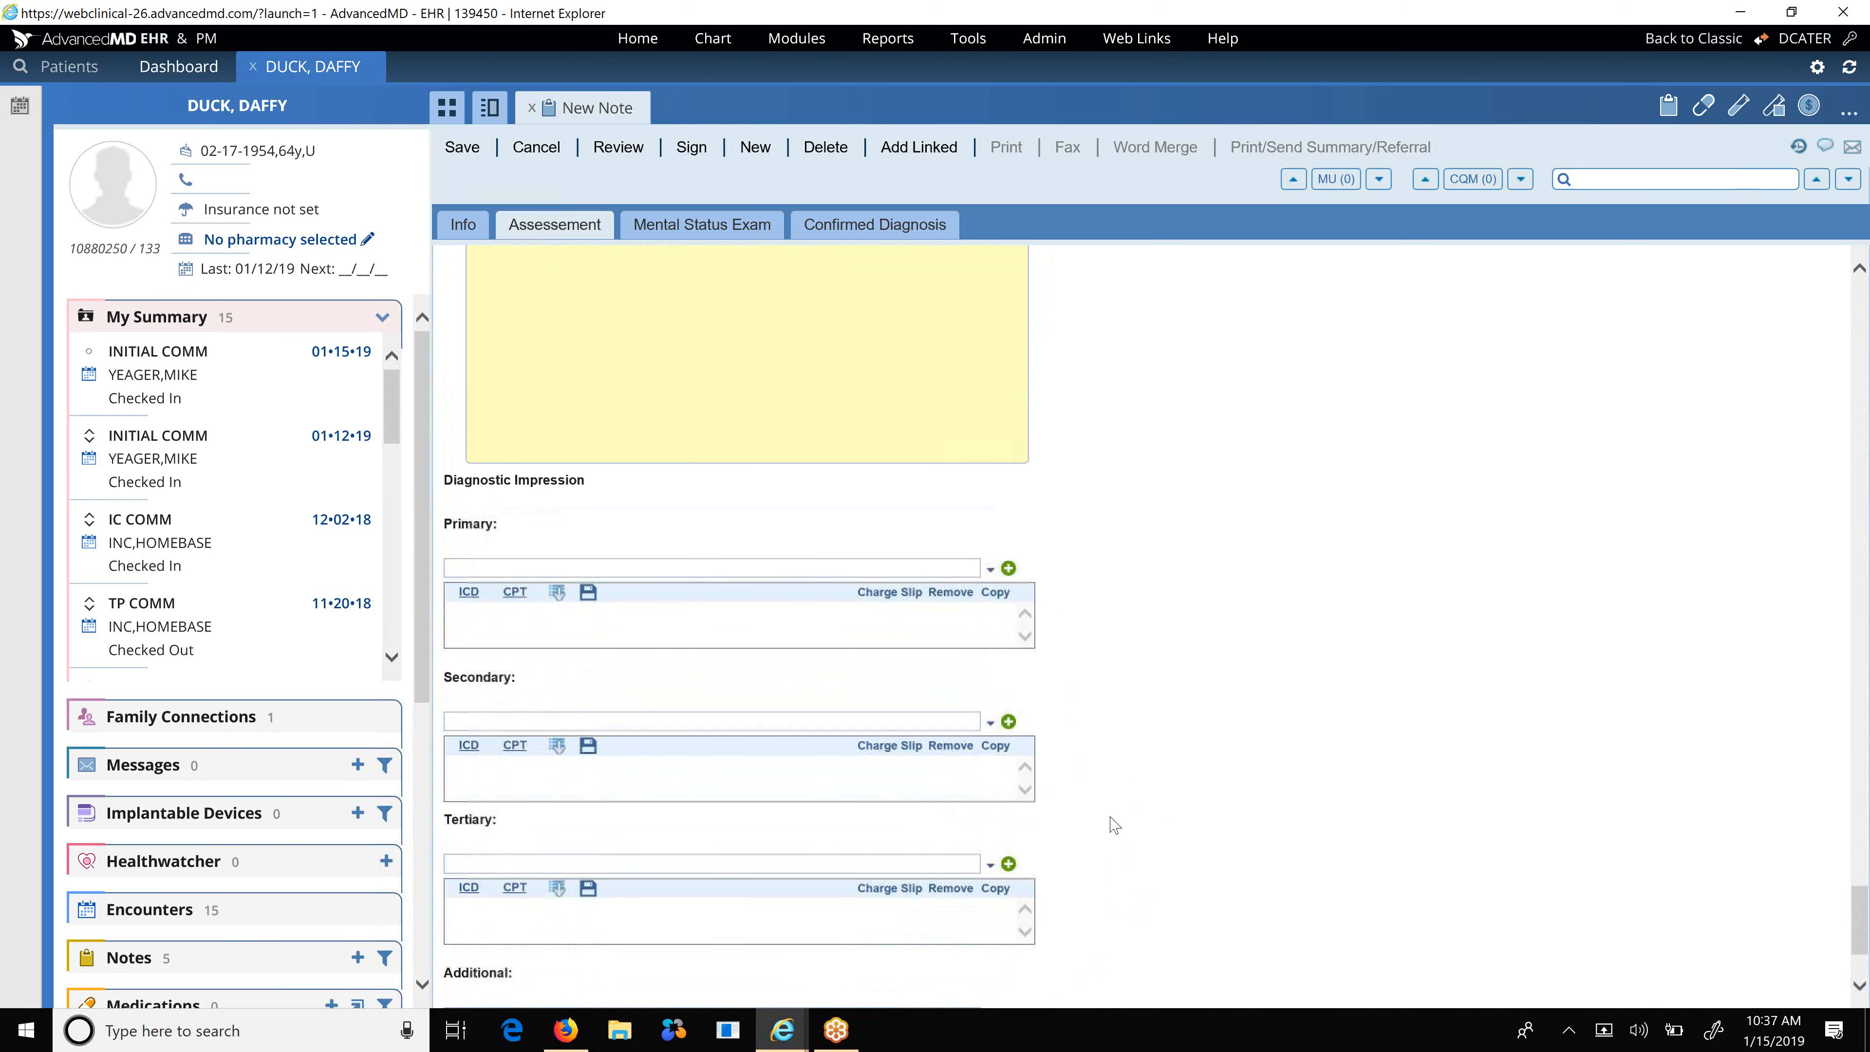
{"action": "scroll", "coordinate": [1114, 825], "scroll_direction": "up", "scroll_amount": 1}
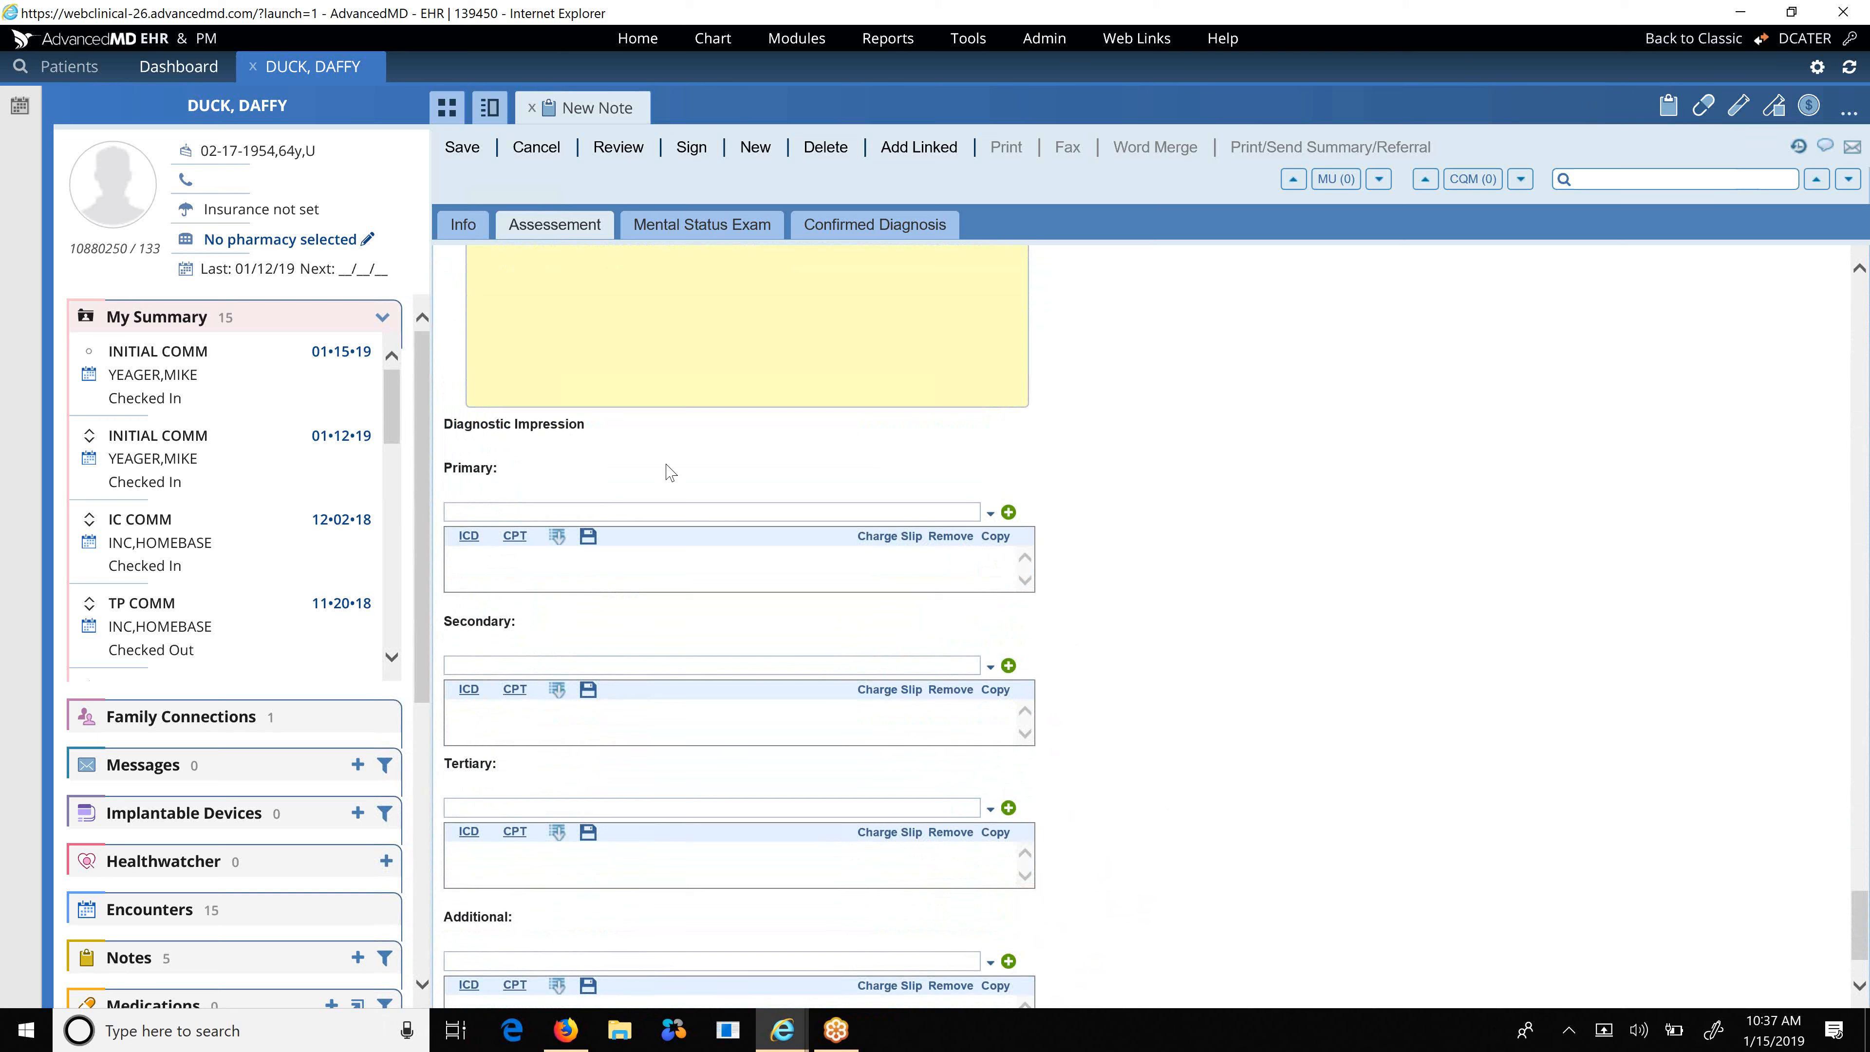
Search ICD codes for 'Conduct disorder' and add F91.2 adolescent-onset type as the primary diagnosis.
{"action": "left_click", "coordinate": [470, 539]}
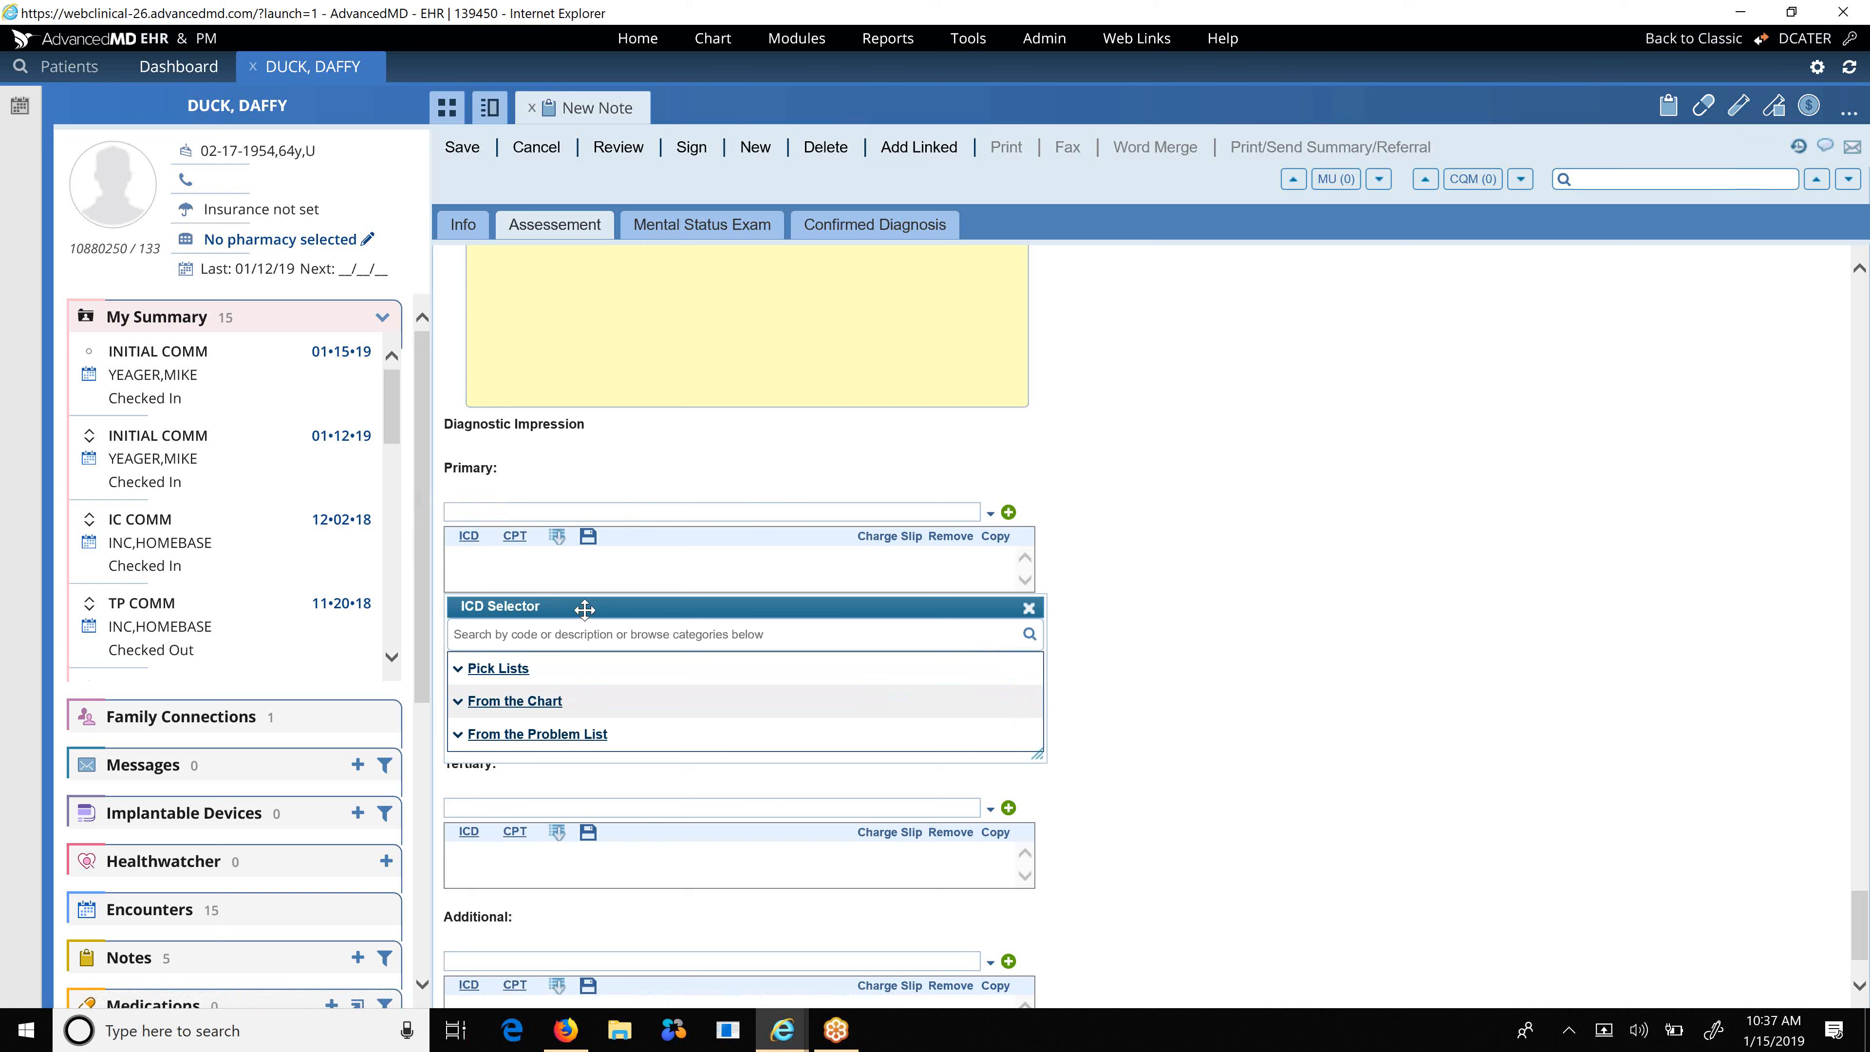
{"action": "left_click", "coordinate": [538, 635]}
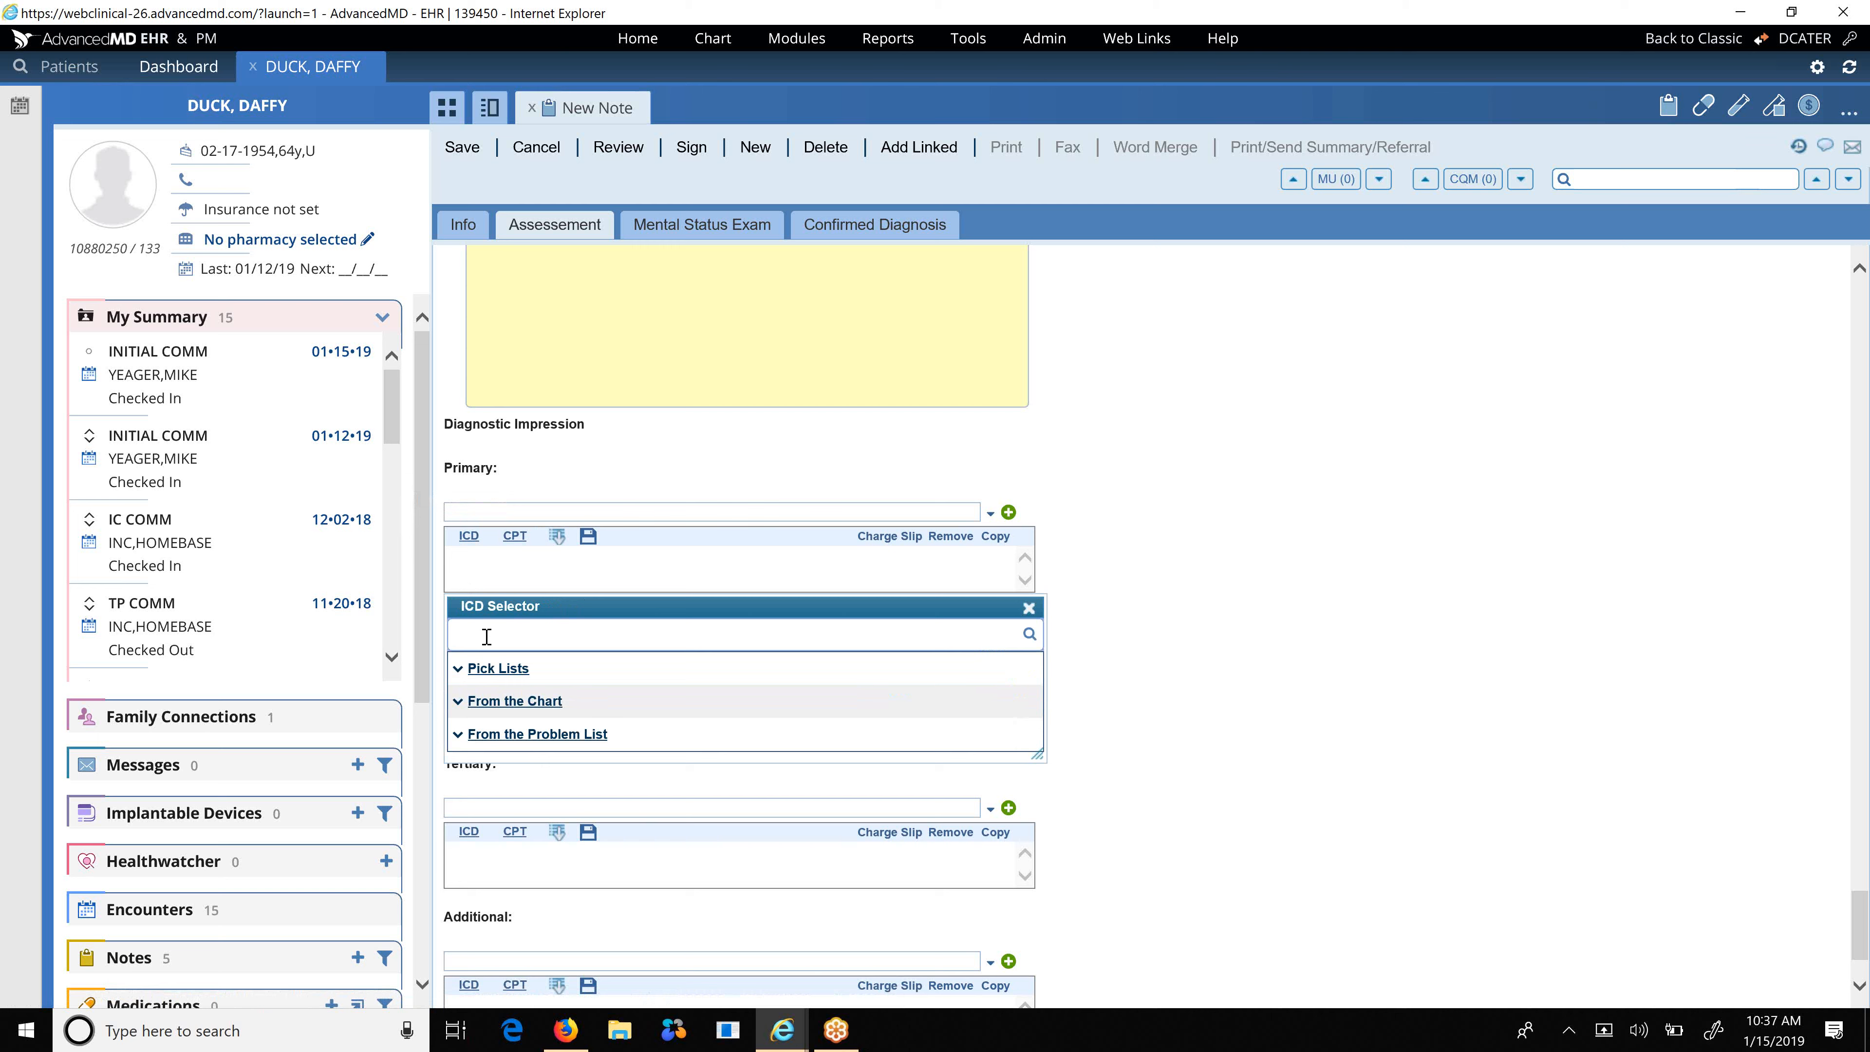
{"action": "type", "text": "Conduct disorder"}
{"action": "key", "text": "Return"}
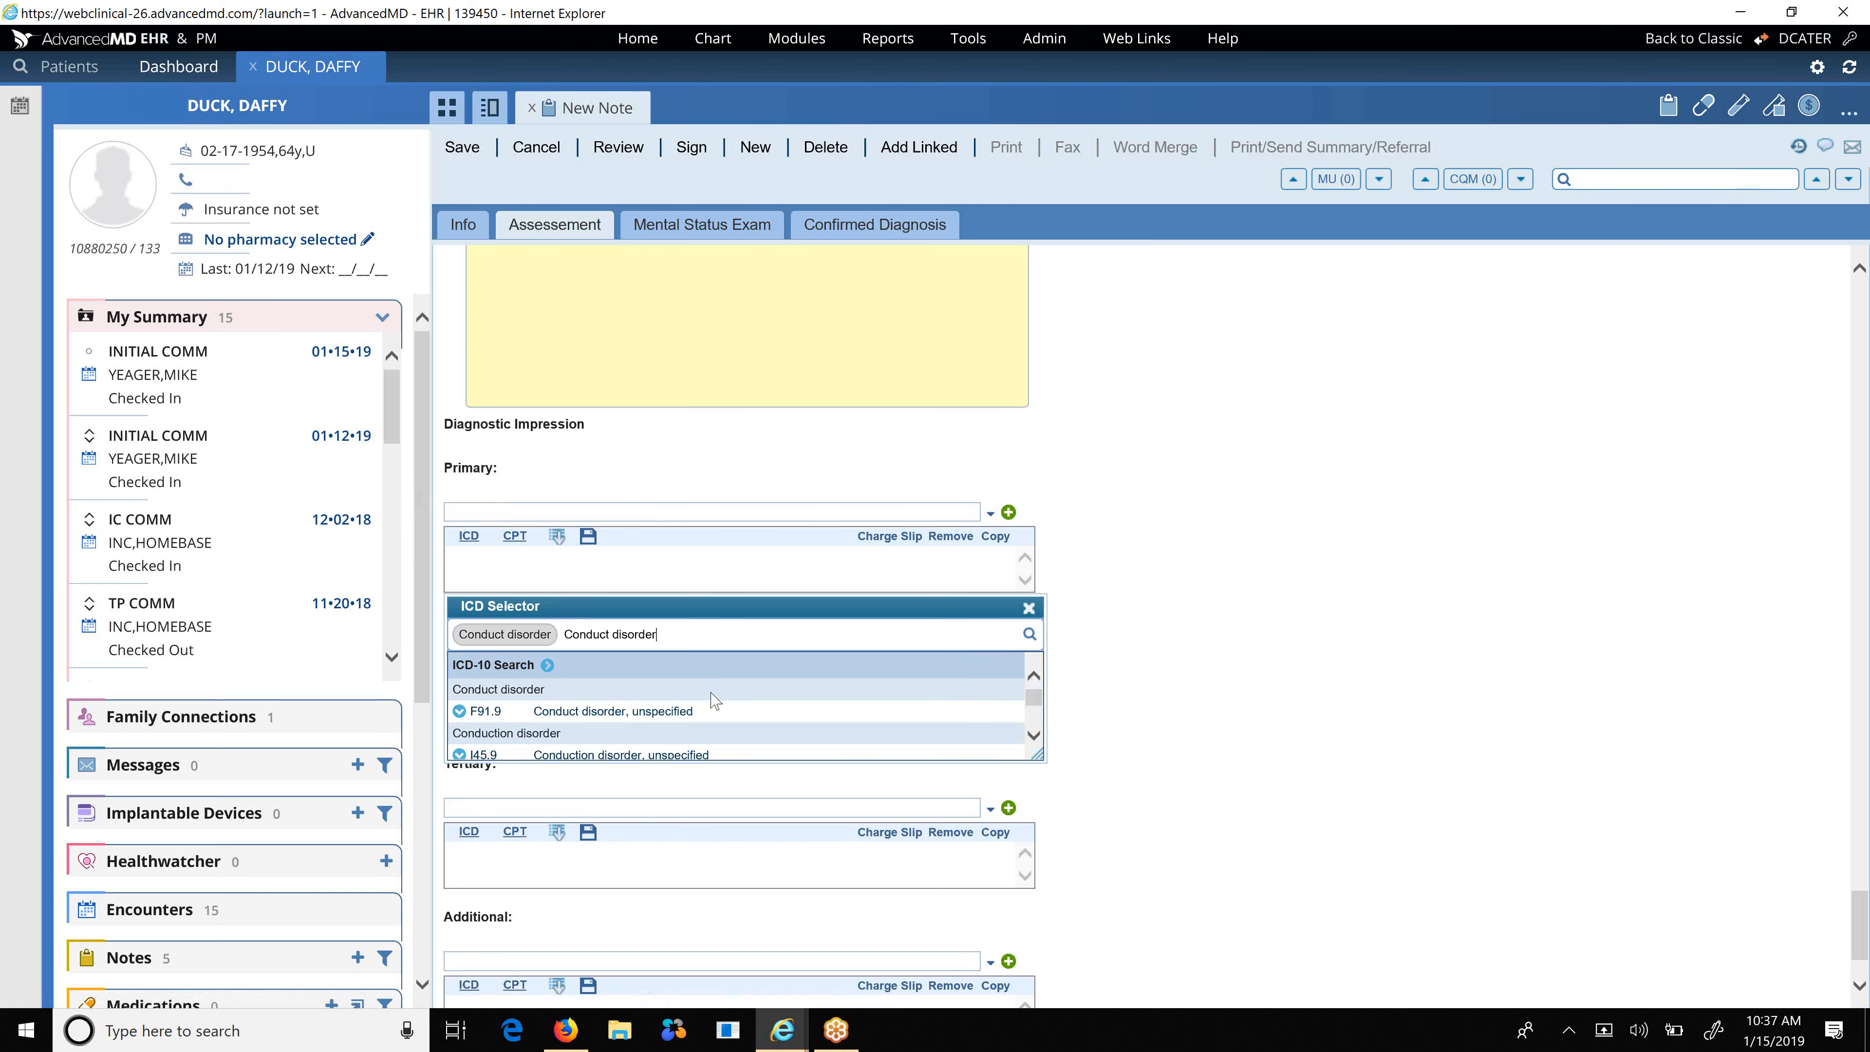
{"action": "scroll", "coordinate": [799, 713], "scroll_direction": "down", "scroll_amount": 1}
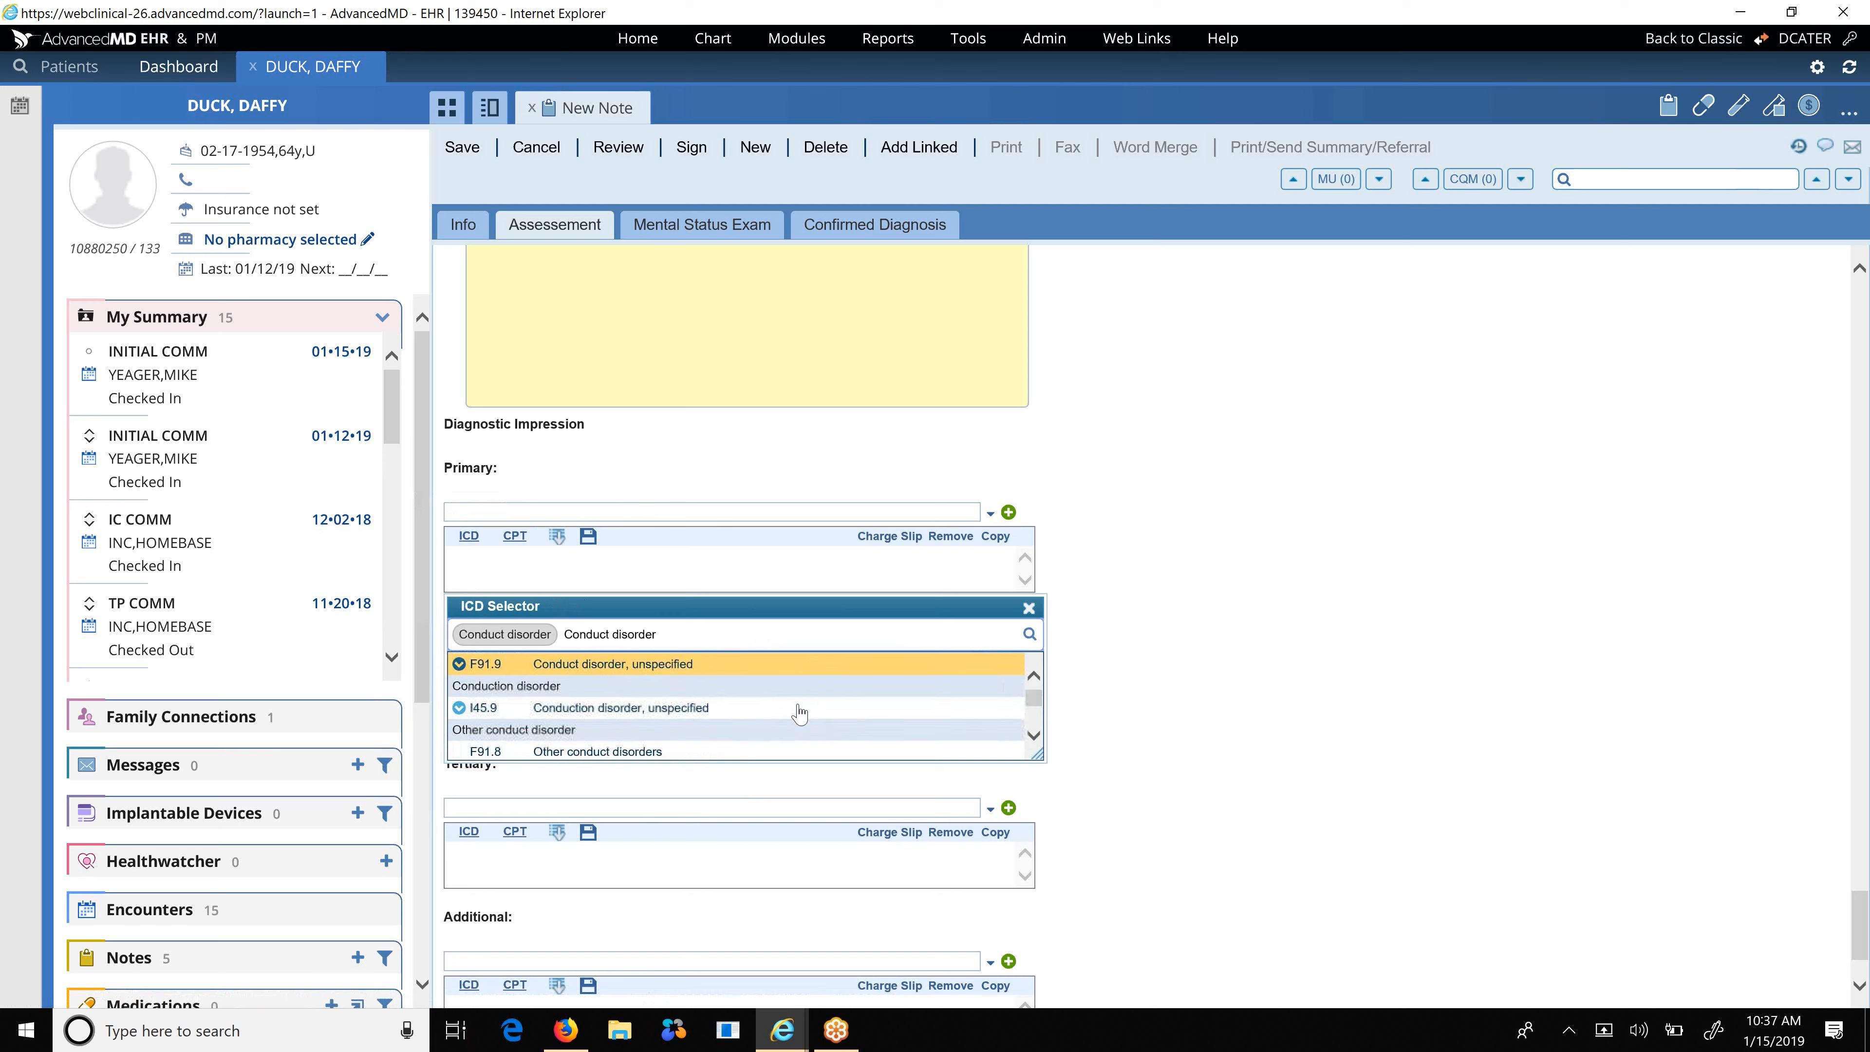
{"action": "scroll", "coordinate": [799, 713], "scroll_direction": "down", "scroll_amount": 2}
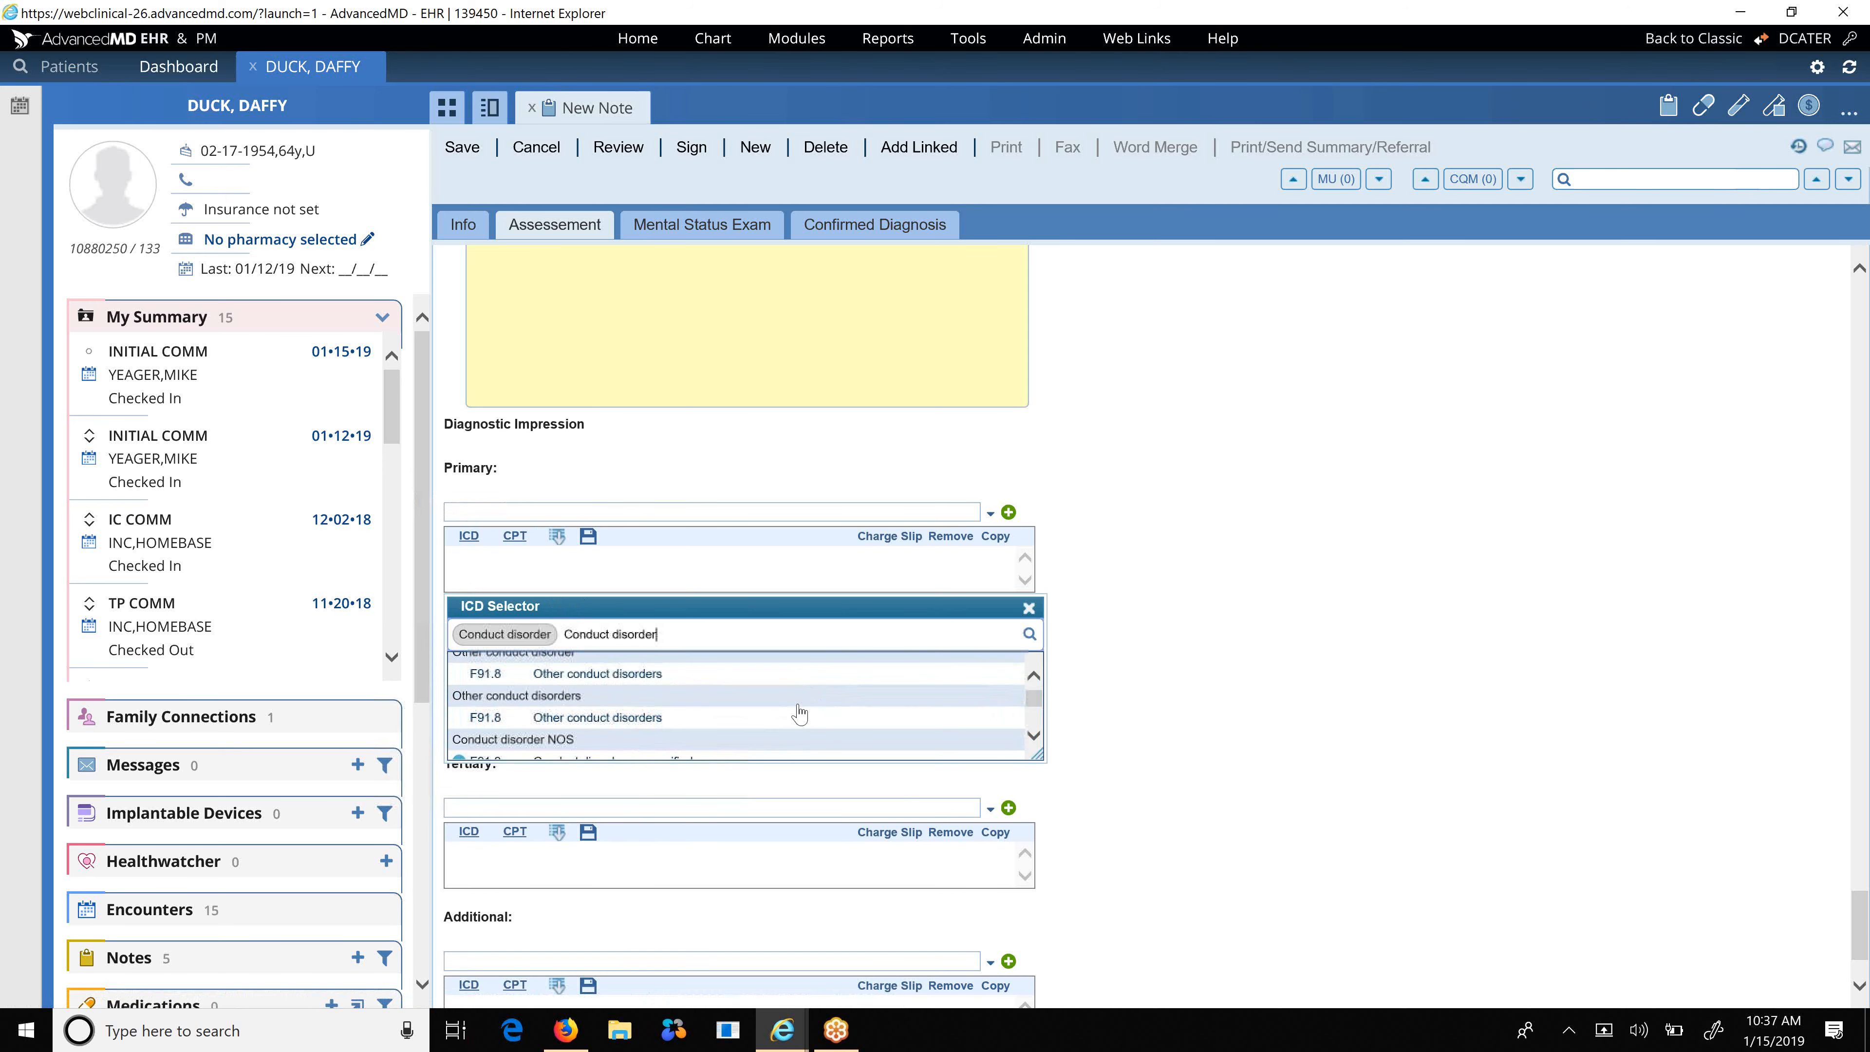
{"action": "scroll", "coordinate": [801, 712], "scroll_direction": "down", "scroll_amount": 1}
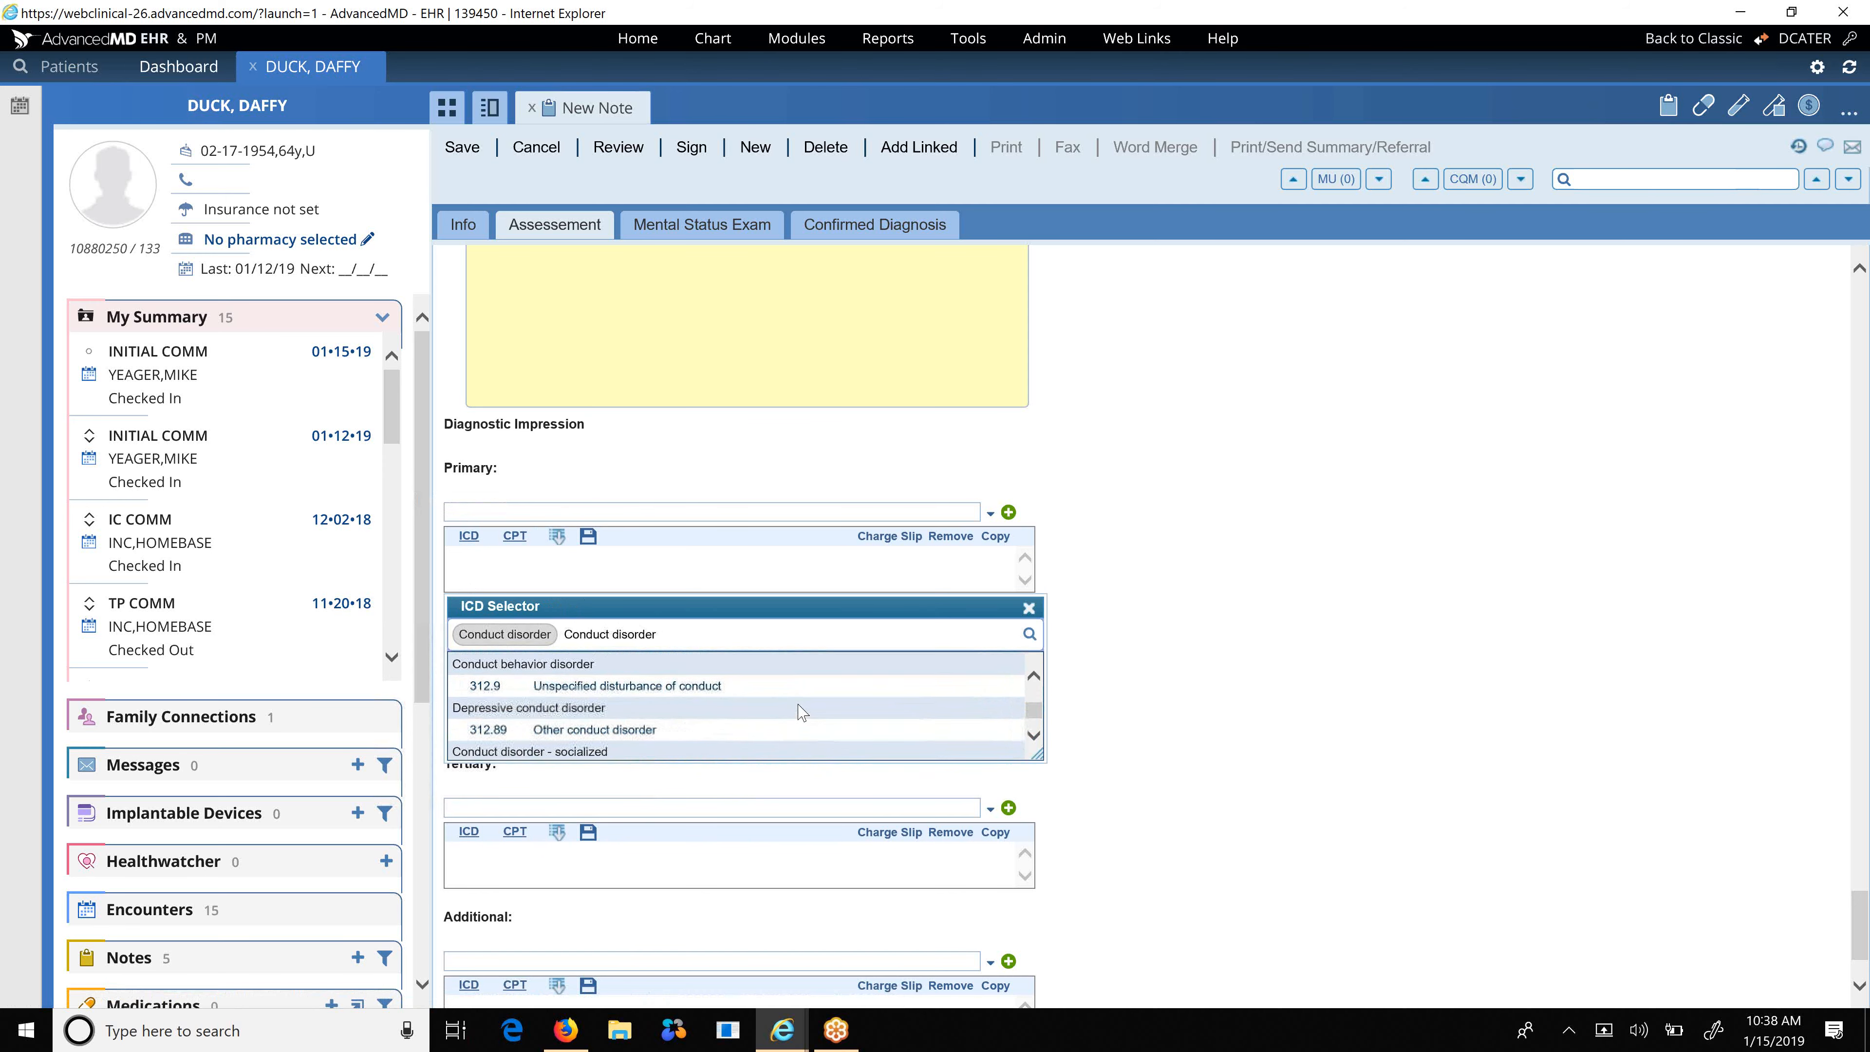
{"action": "scroll", "coordinate": [800, 713], "scroll_direction": "up", "scroll_amount": 1}
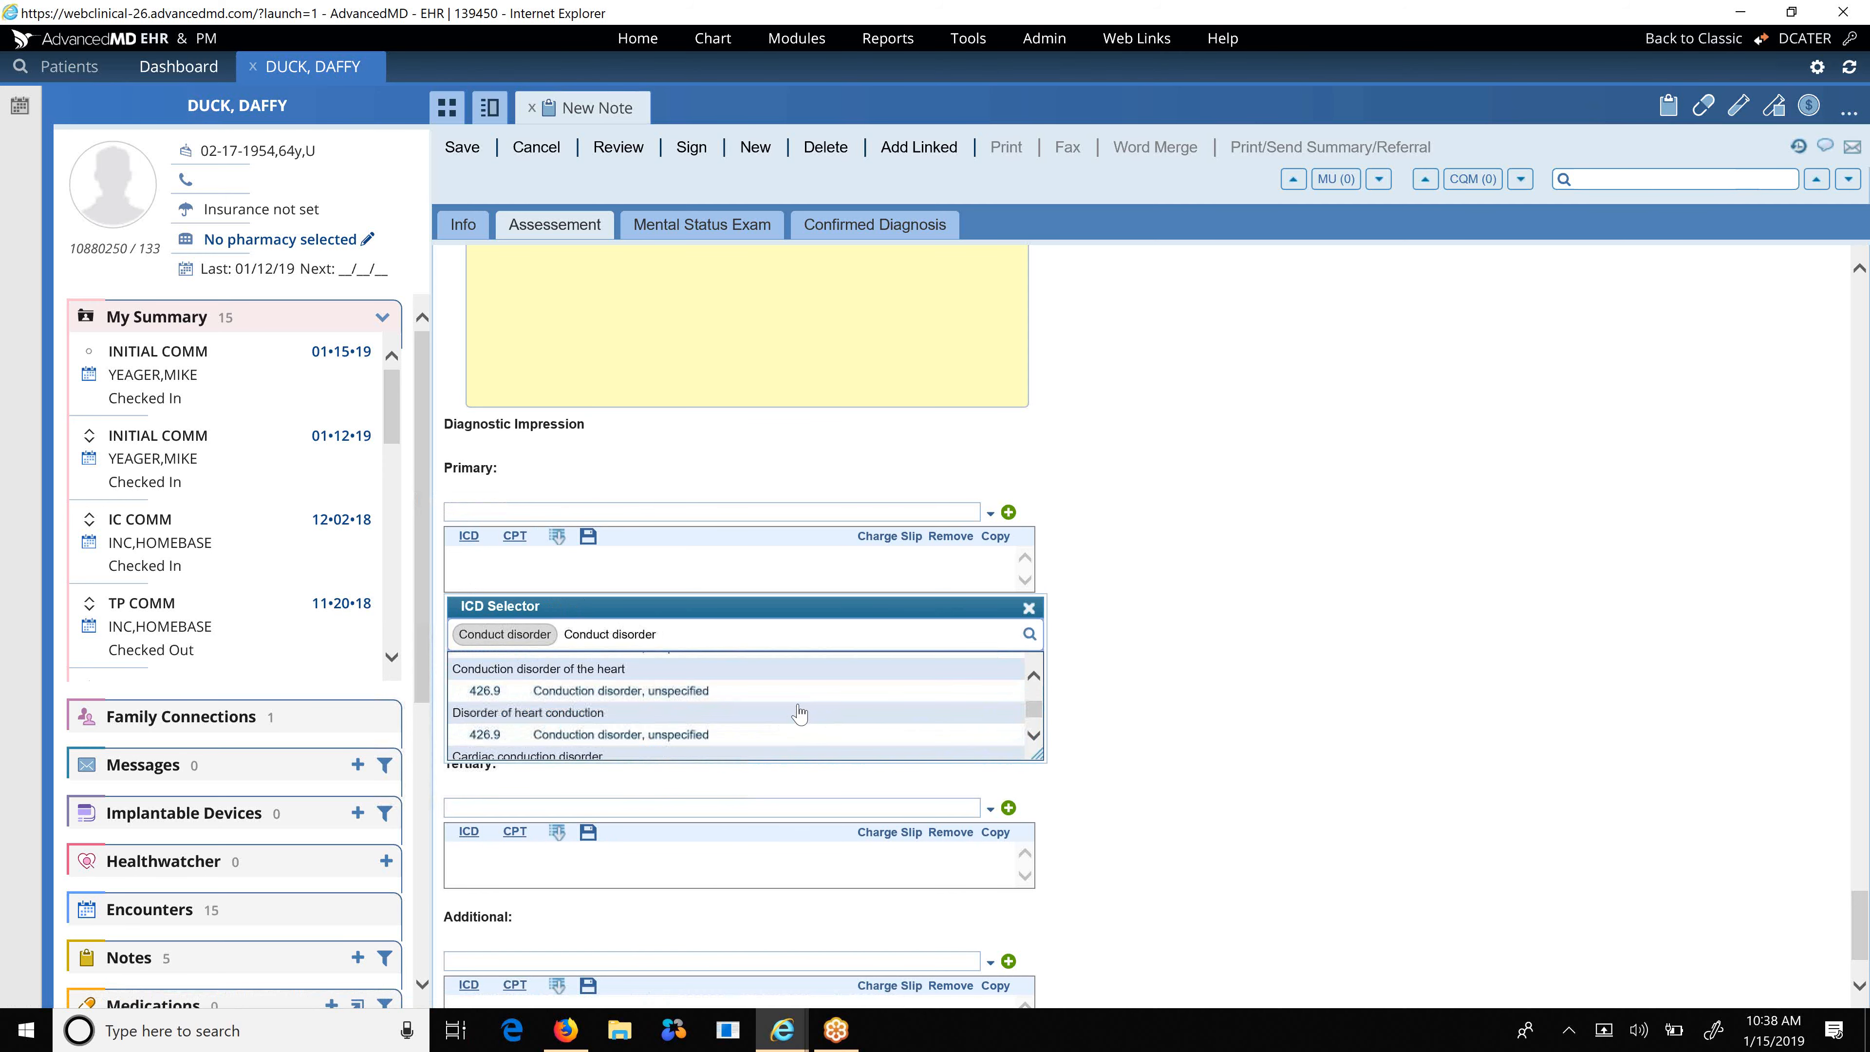
{"action": "scroll", "coordinate": [800, 713], "scroll_direction": "up", "scroll_amount": 3}
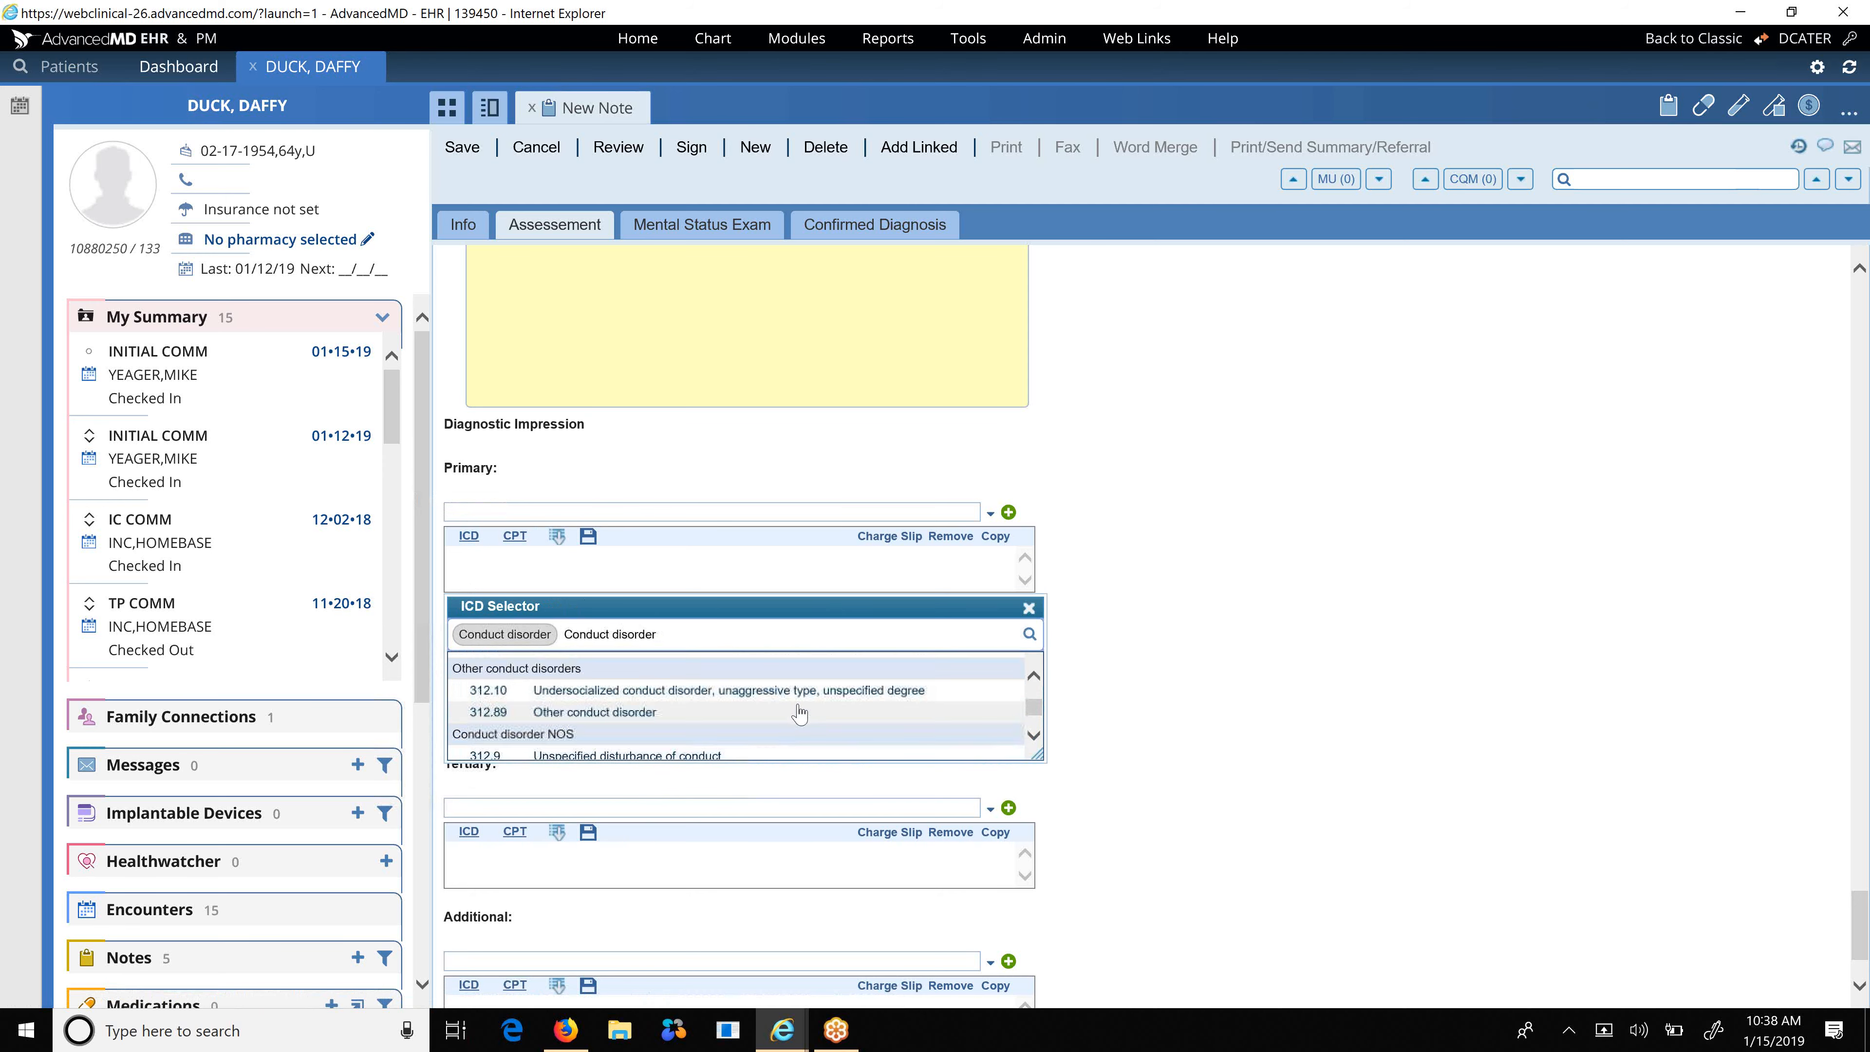
{"action": "scroll", "coordinate": [800, 713], "scroll_direction": "up", "scroll_amount": 3}
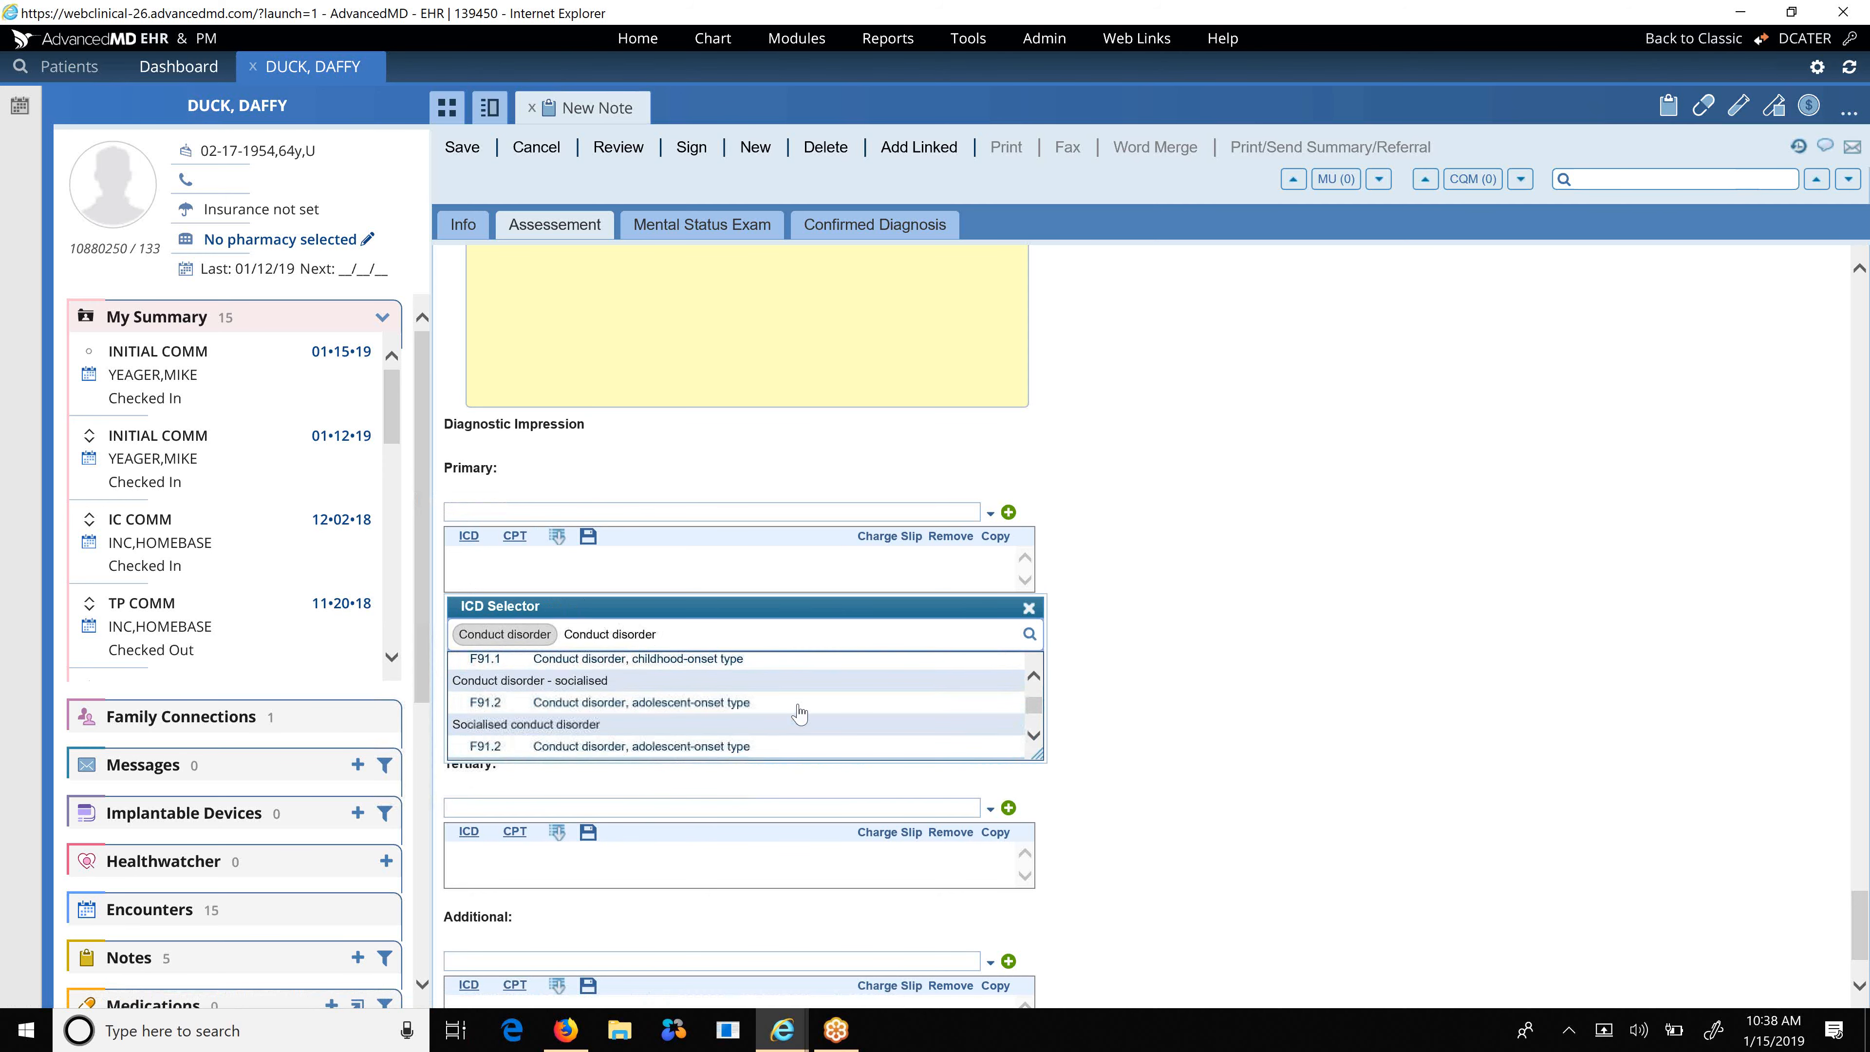
{"action": "left_click", "coordinate": [620, 714]}
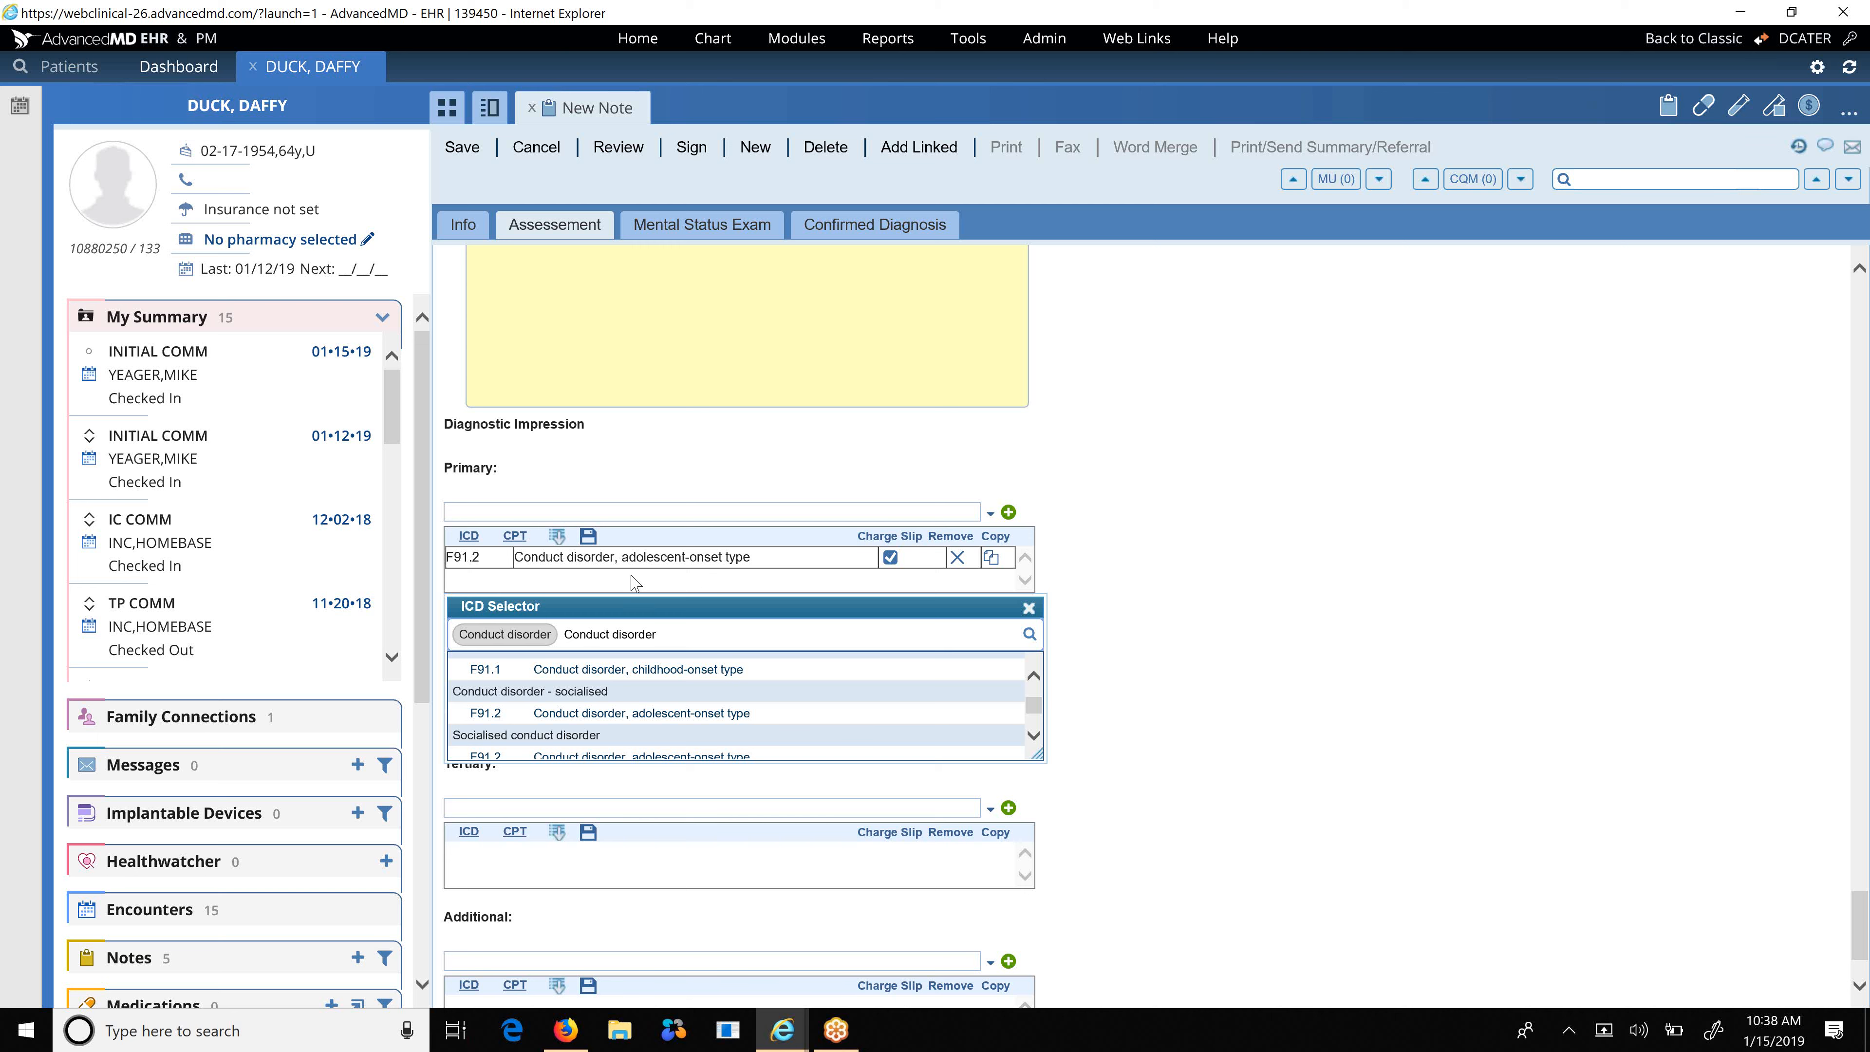
Choose CPT code H0031 mental health assessment for the primary diagnosis.
{"action": "left_click", "coordinate": [515, 537]}
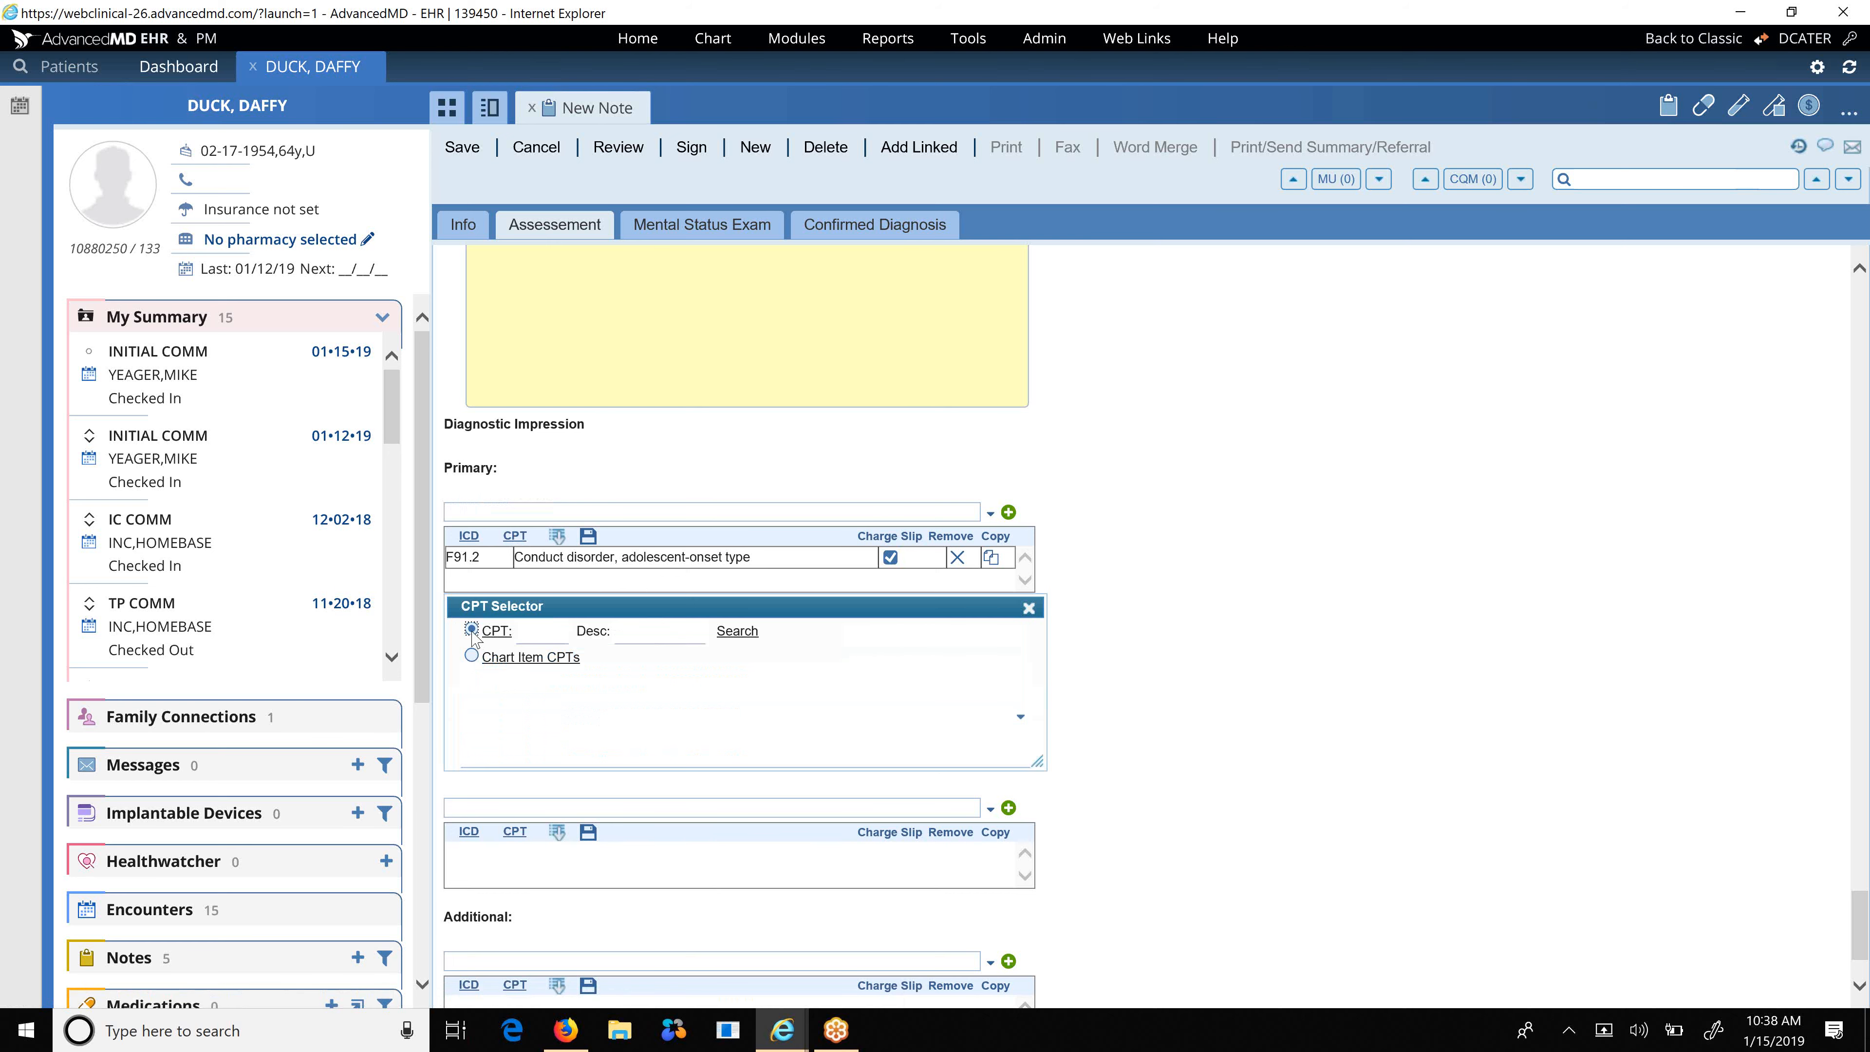
{"action": "left_click", "coordinate": [527, 632]}
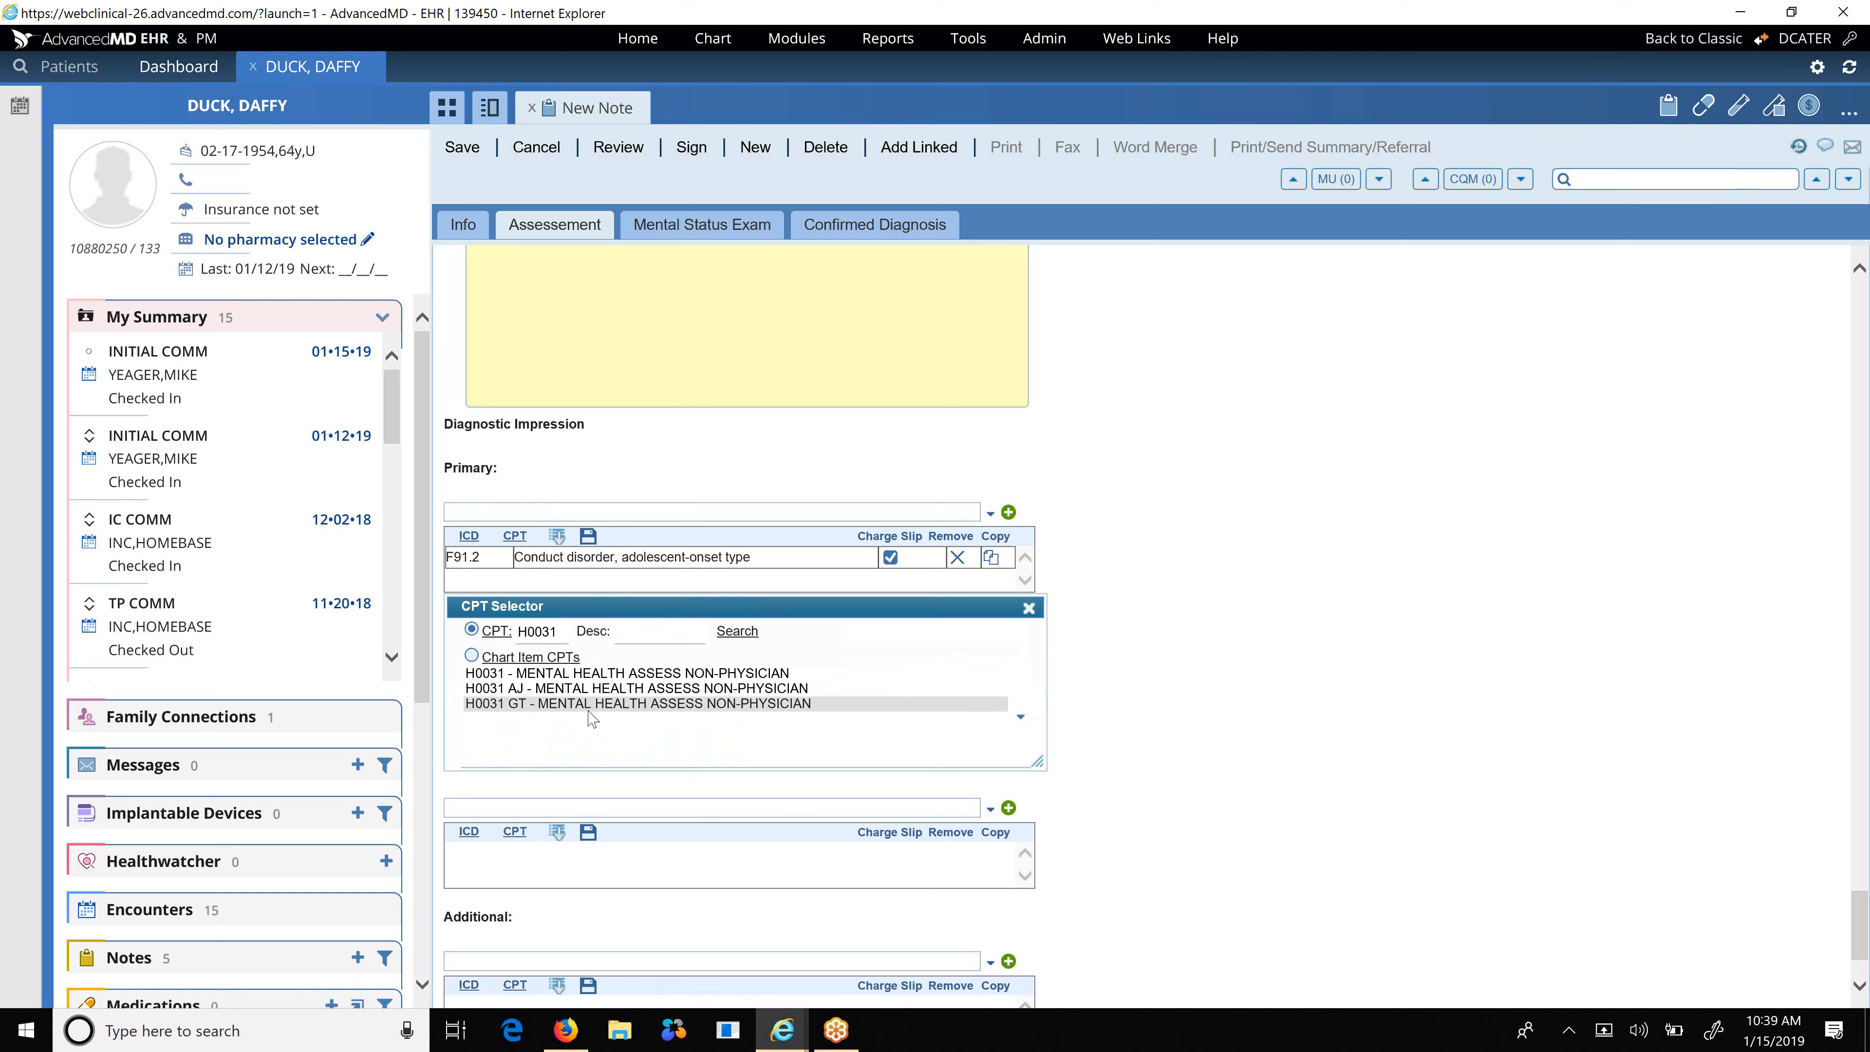
{"action": "left_click", "coordinate": [609, 675]}
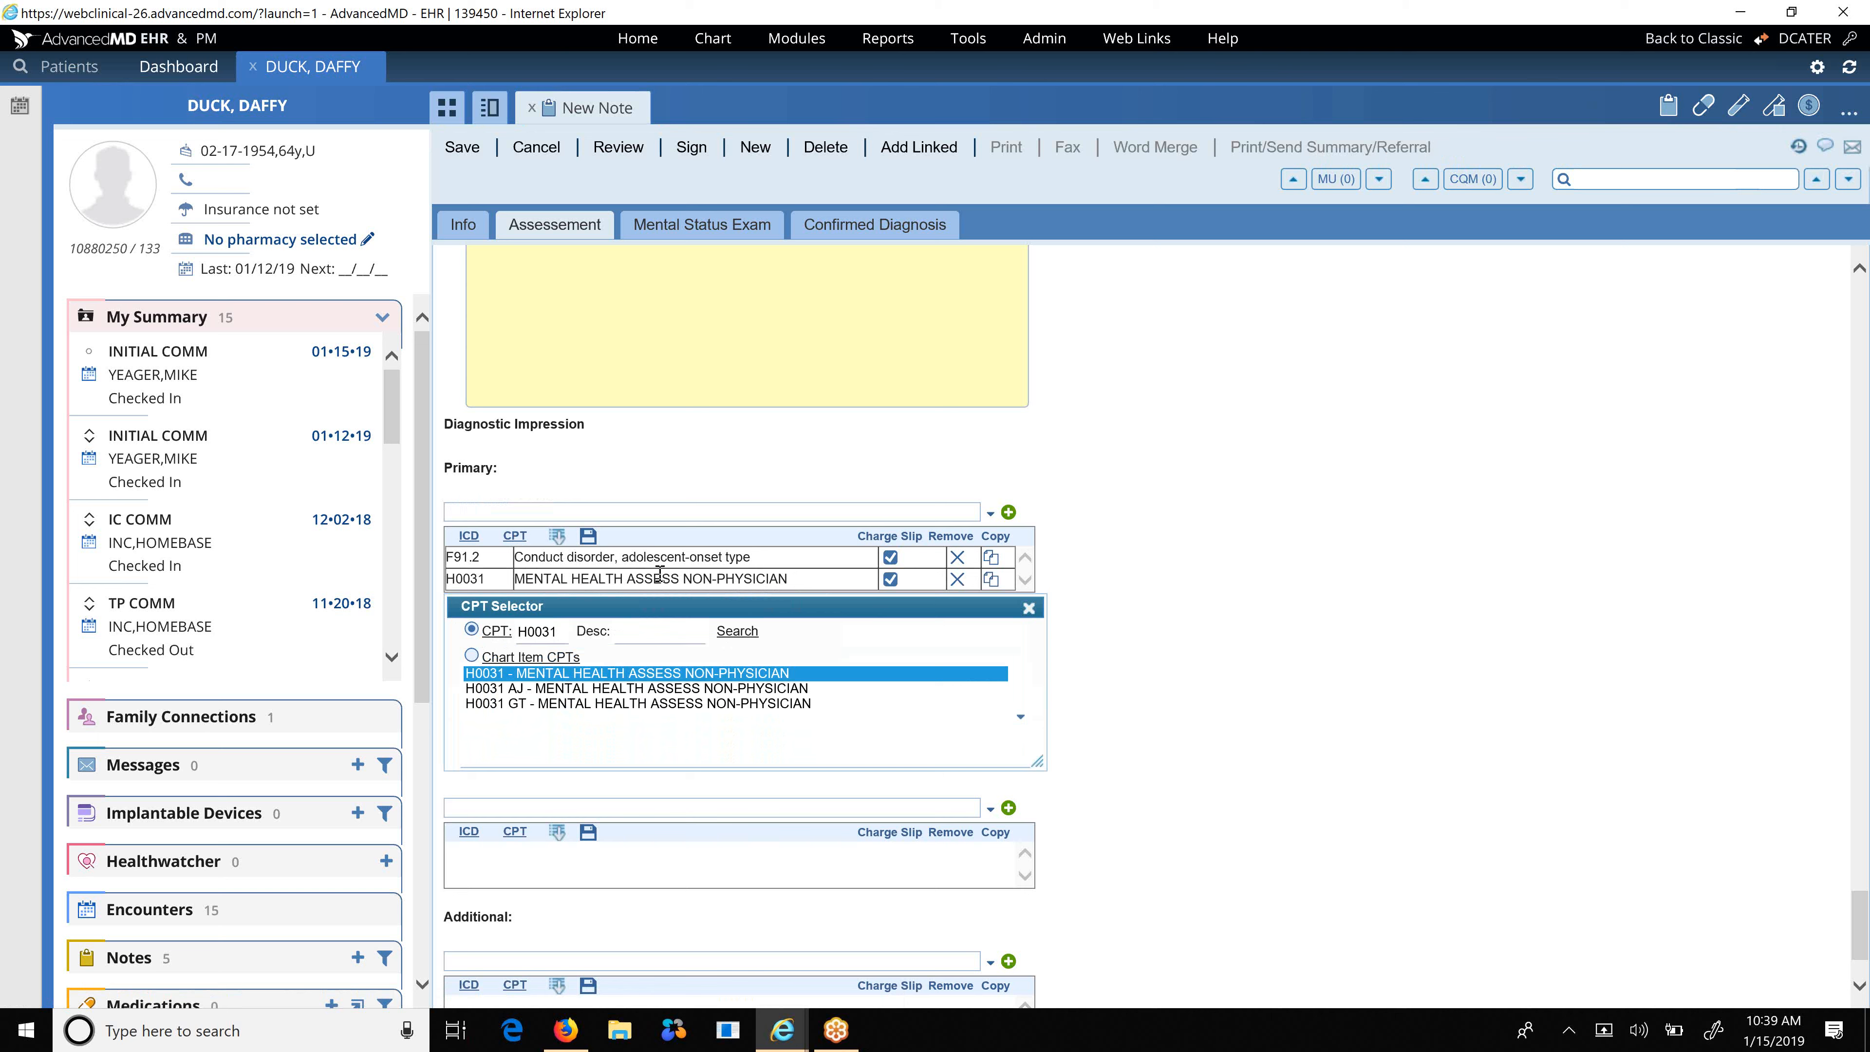
Copy F91.2 and H0031 into the Primary diagnosis, close the CPT Selector, and save.
{"action": "left_click", "coordinate": [993, 563]}
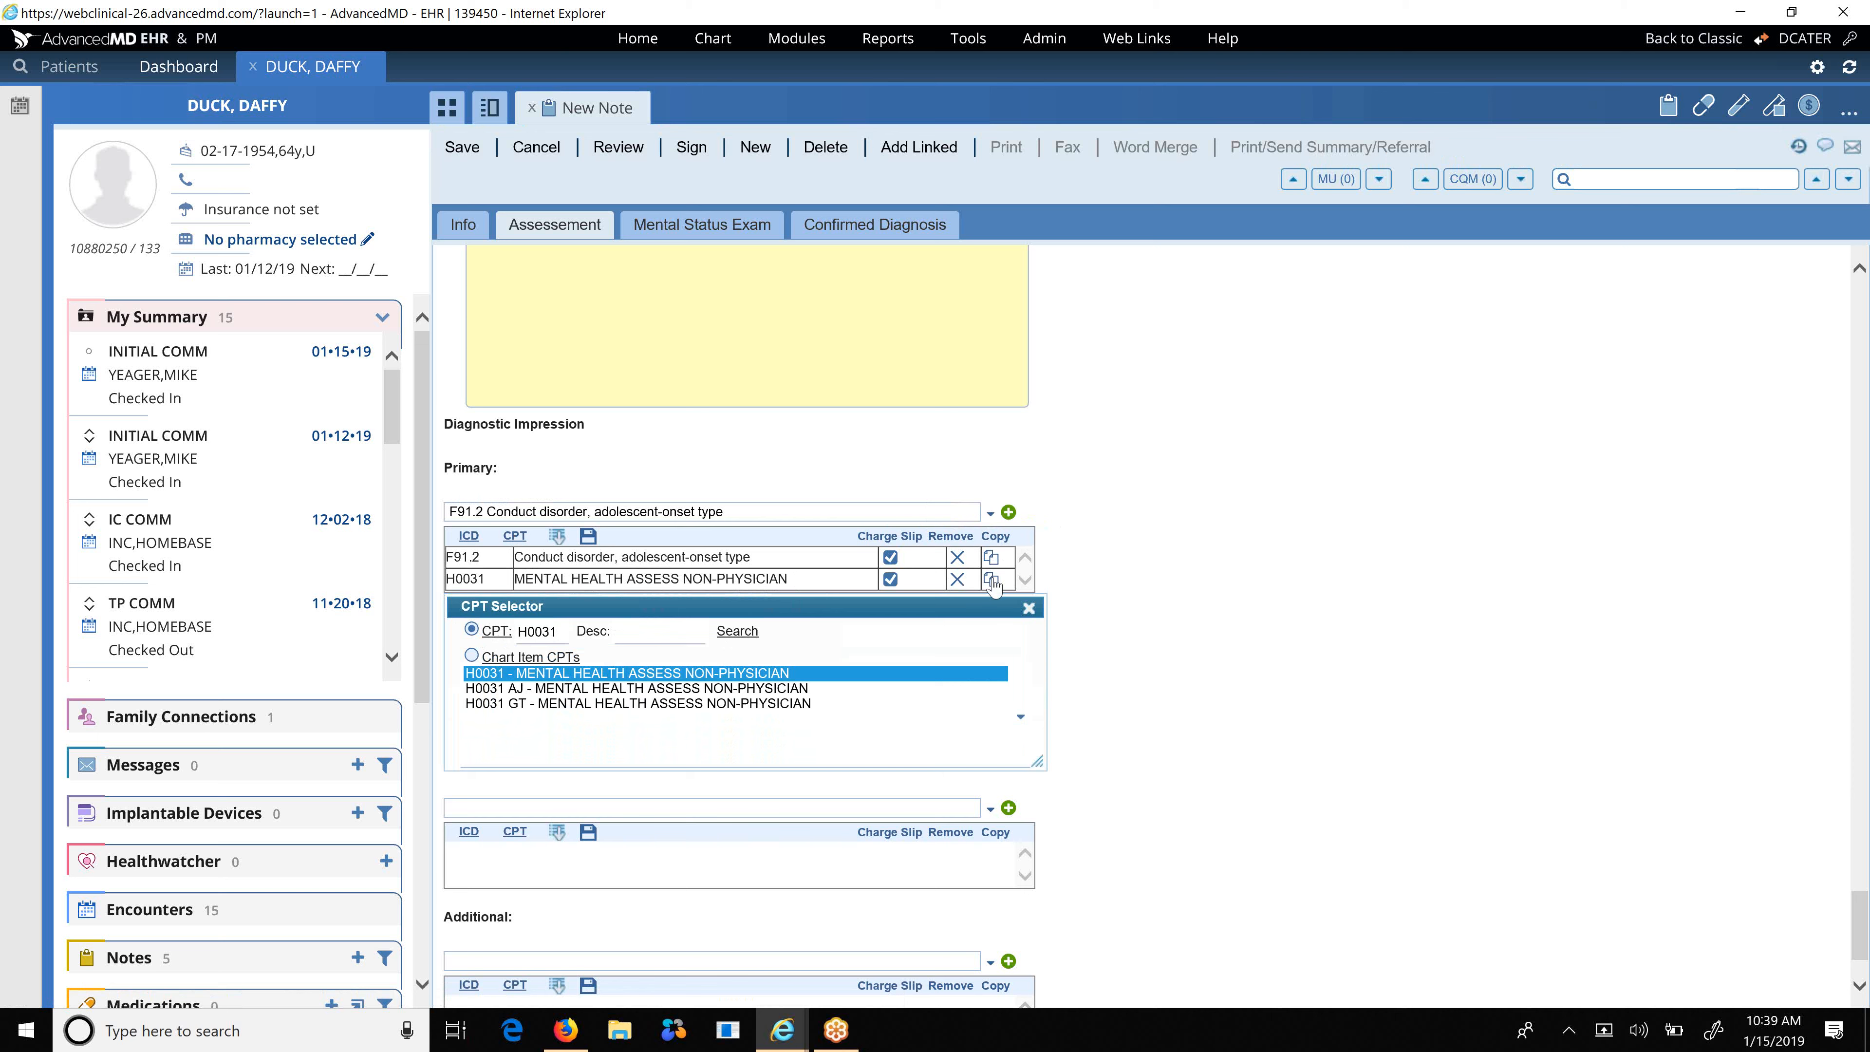
{"action": "left_click", "coordinate": [993, 582]}
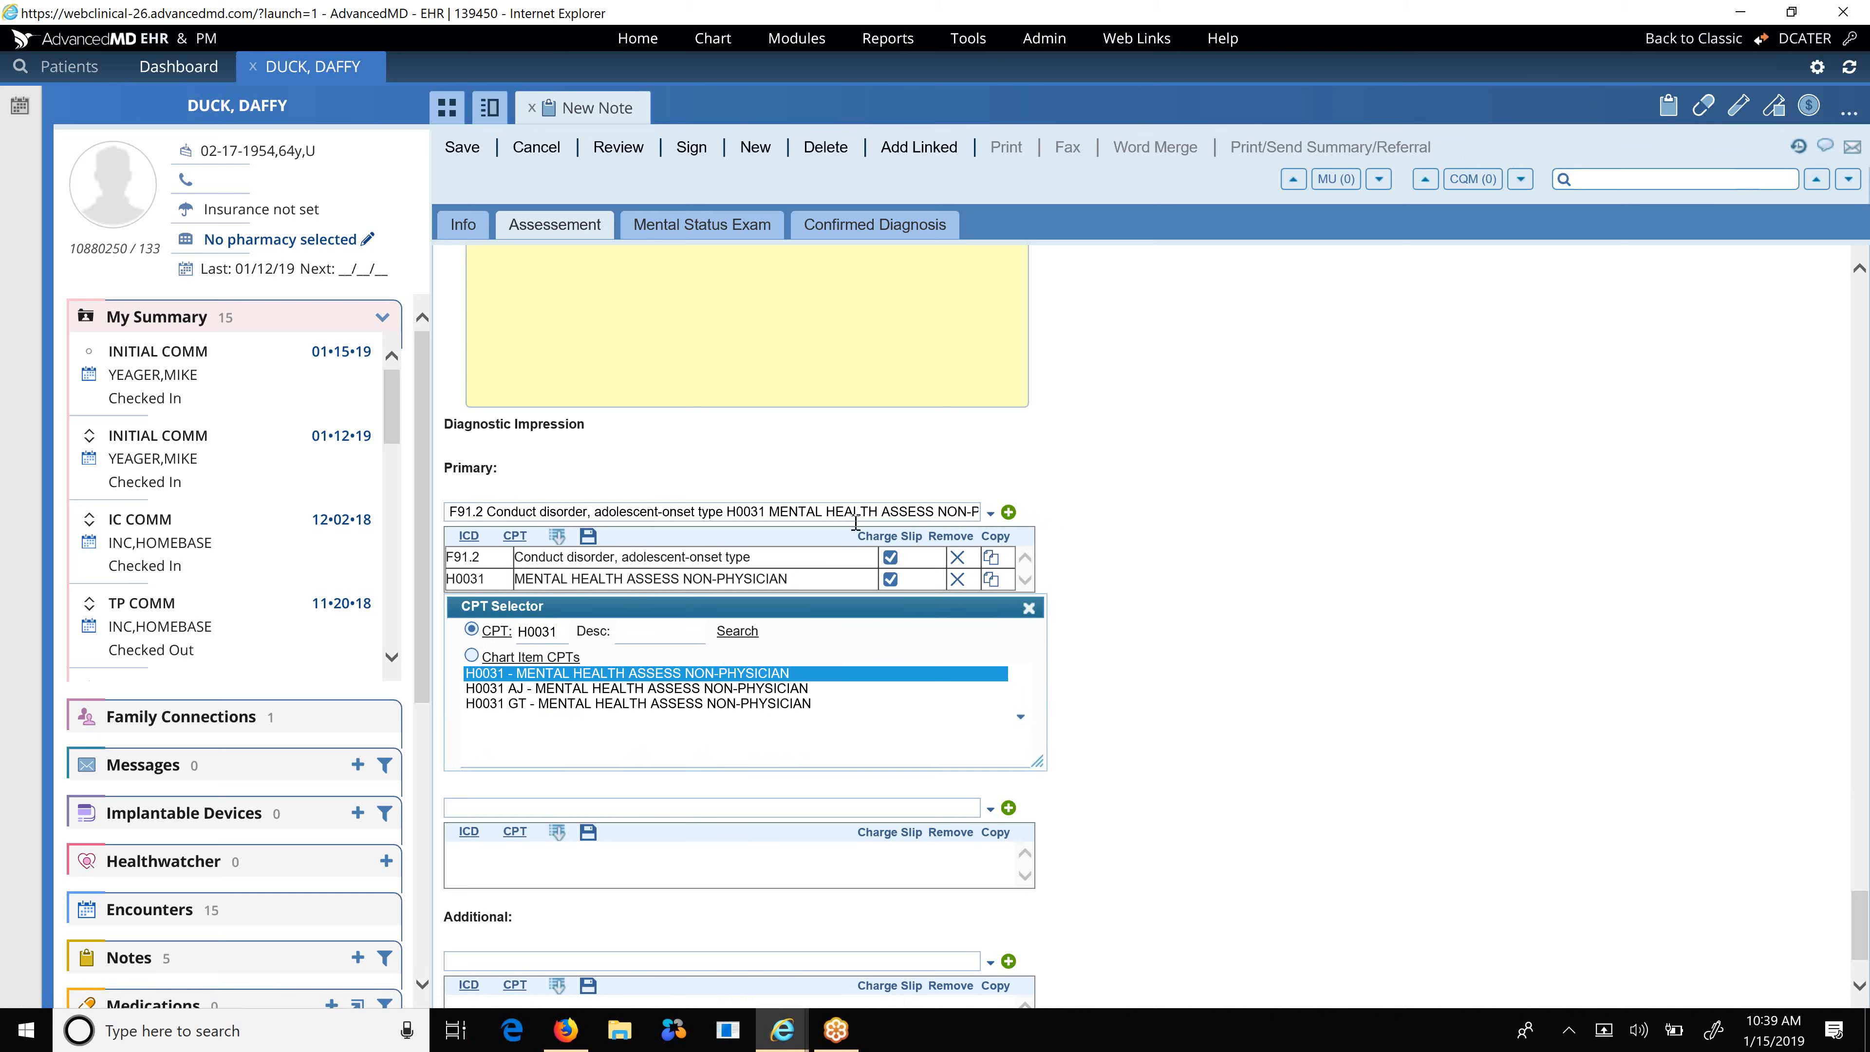
{"action": "left_click", "coordinate": [1029, 607]}
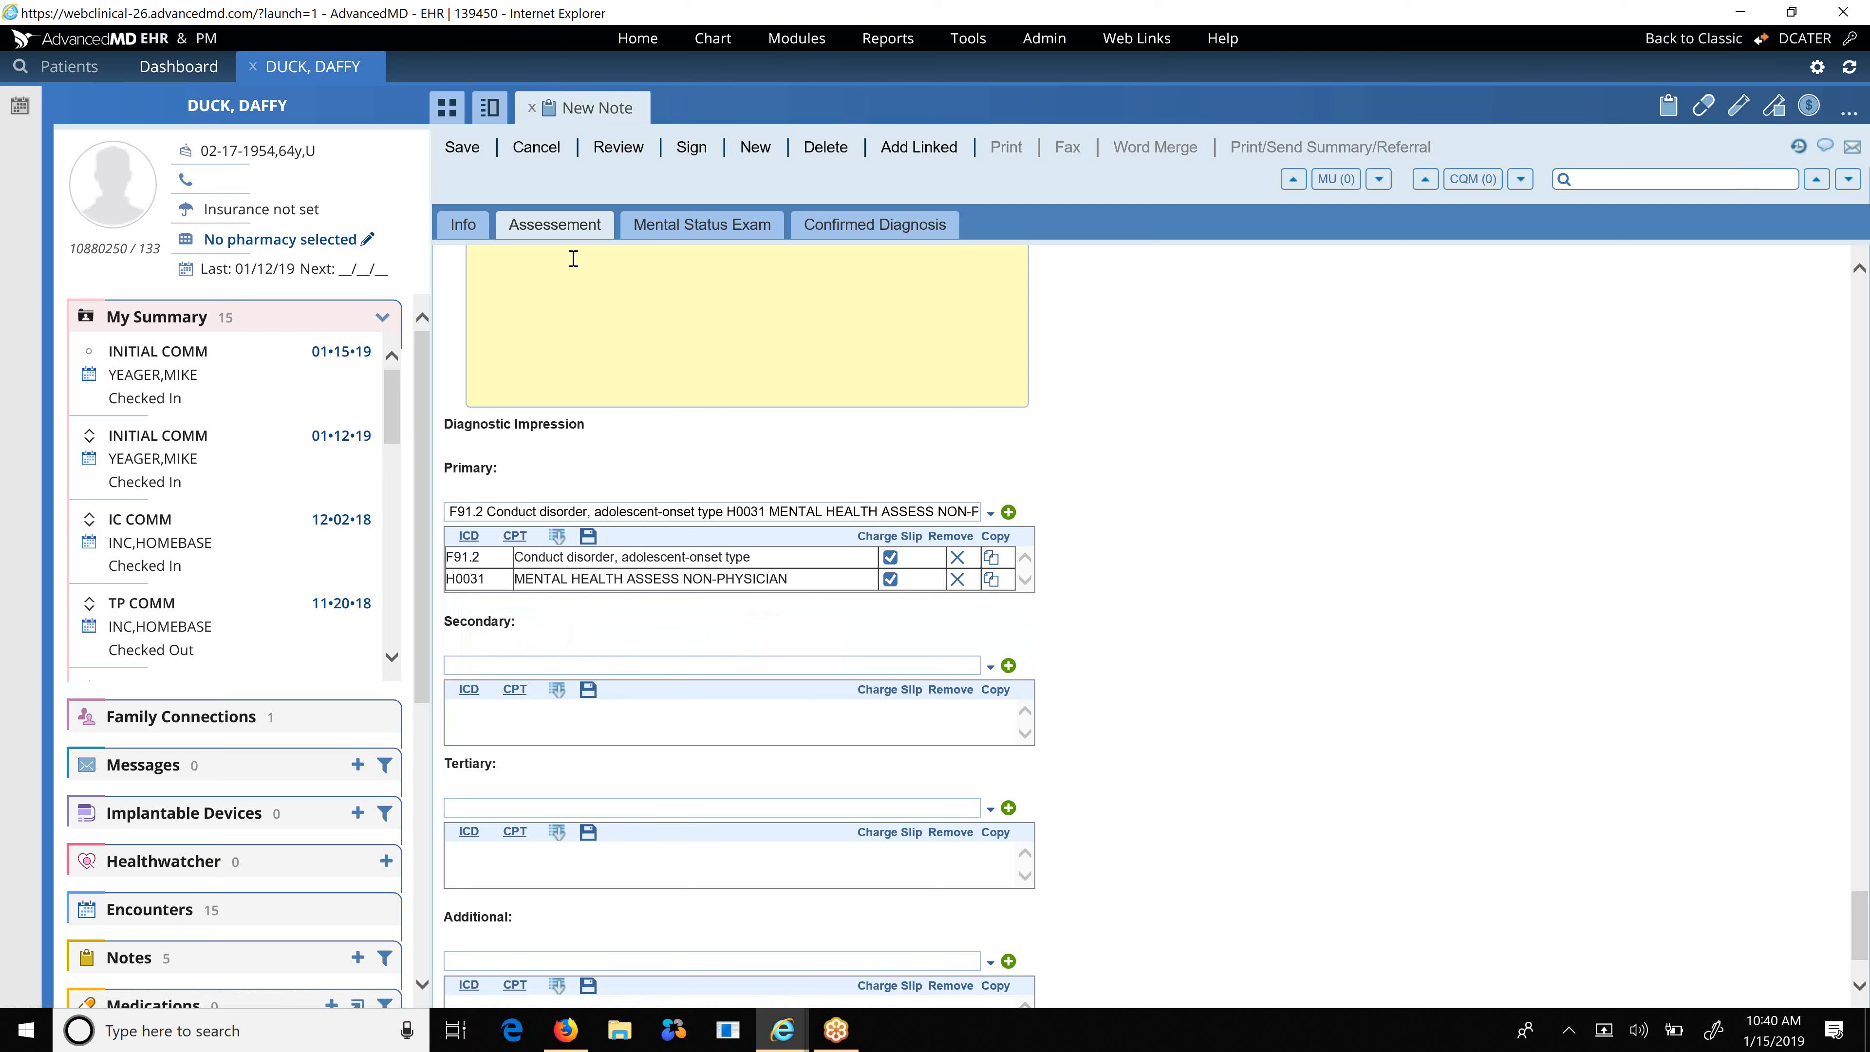
{"action": "left_click", "coordinate": [461, 146]}
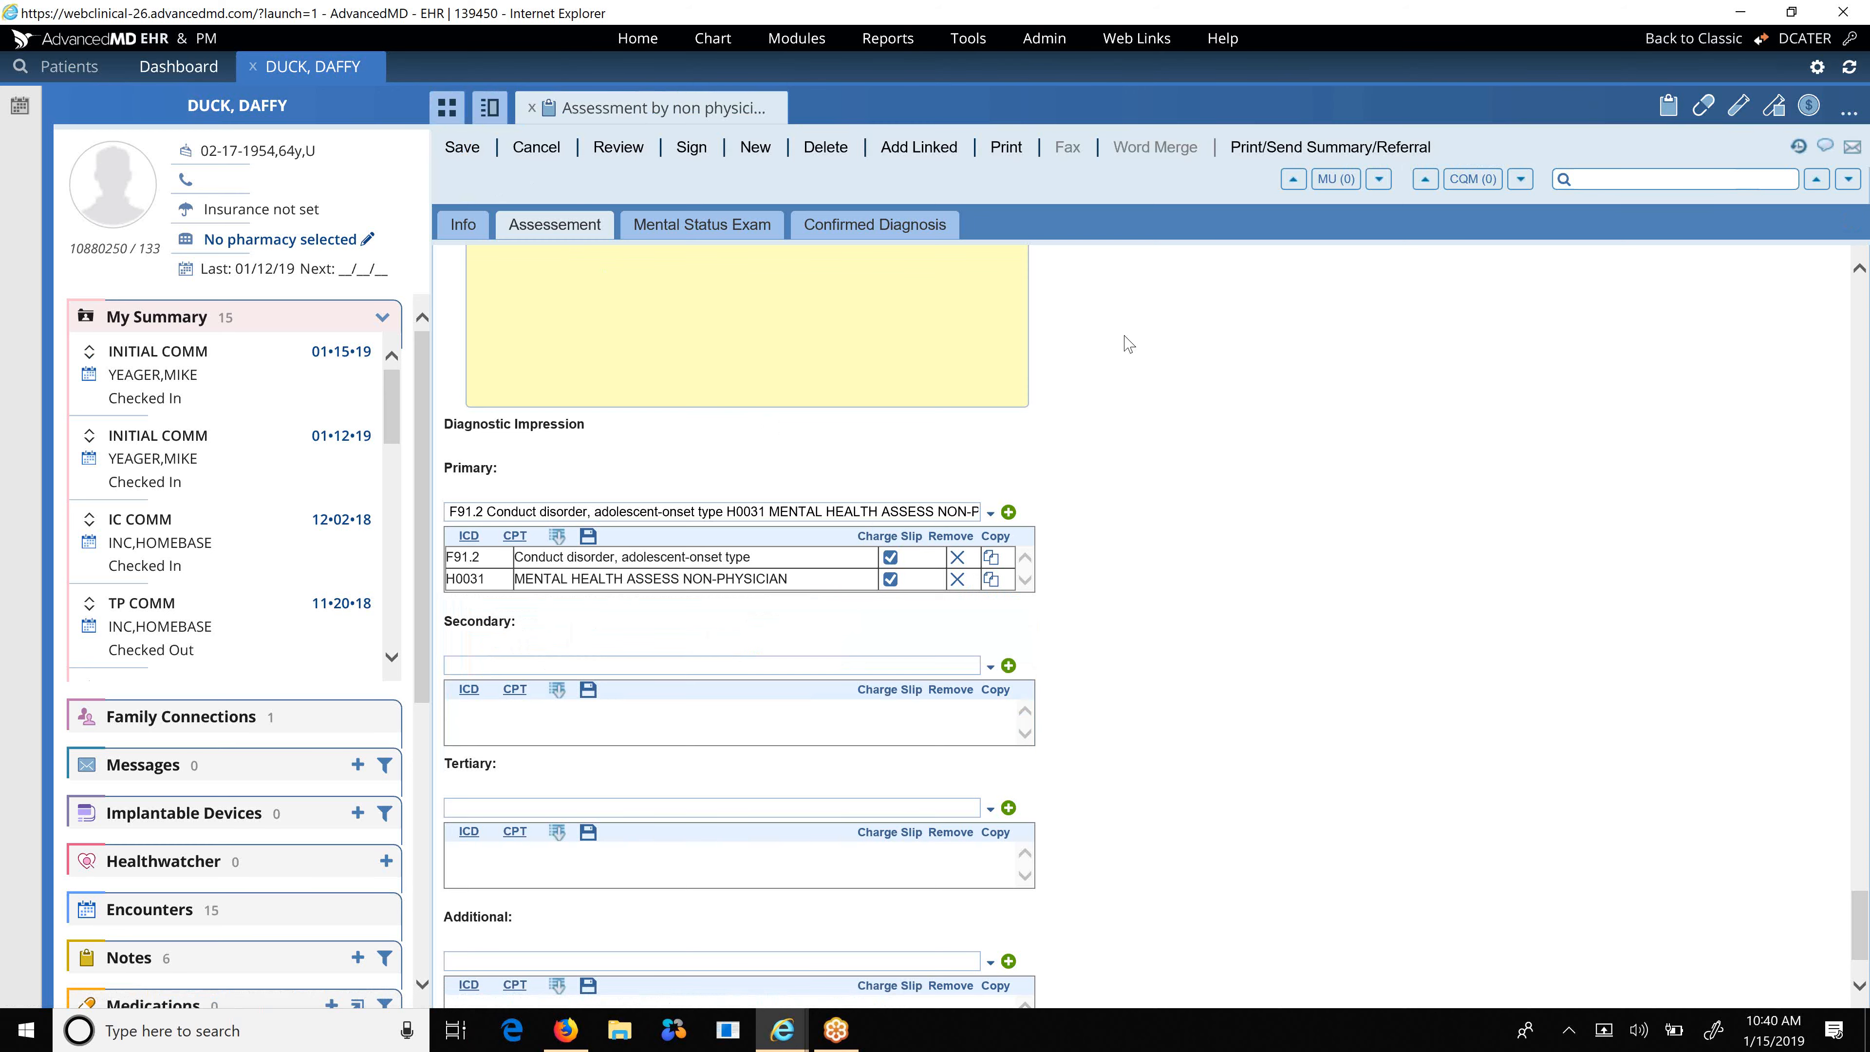
Replace 'dated but never married.' at the end of the Social History with 'got divorced'.
{"action": "scroll", "coordinate": [1129, 343], "scroll_direction": "up", "scroll_amount": 8}
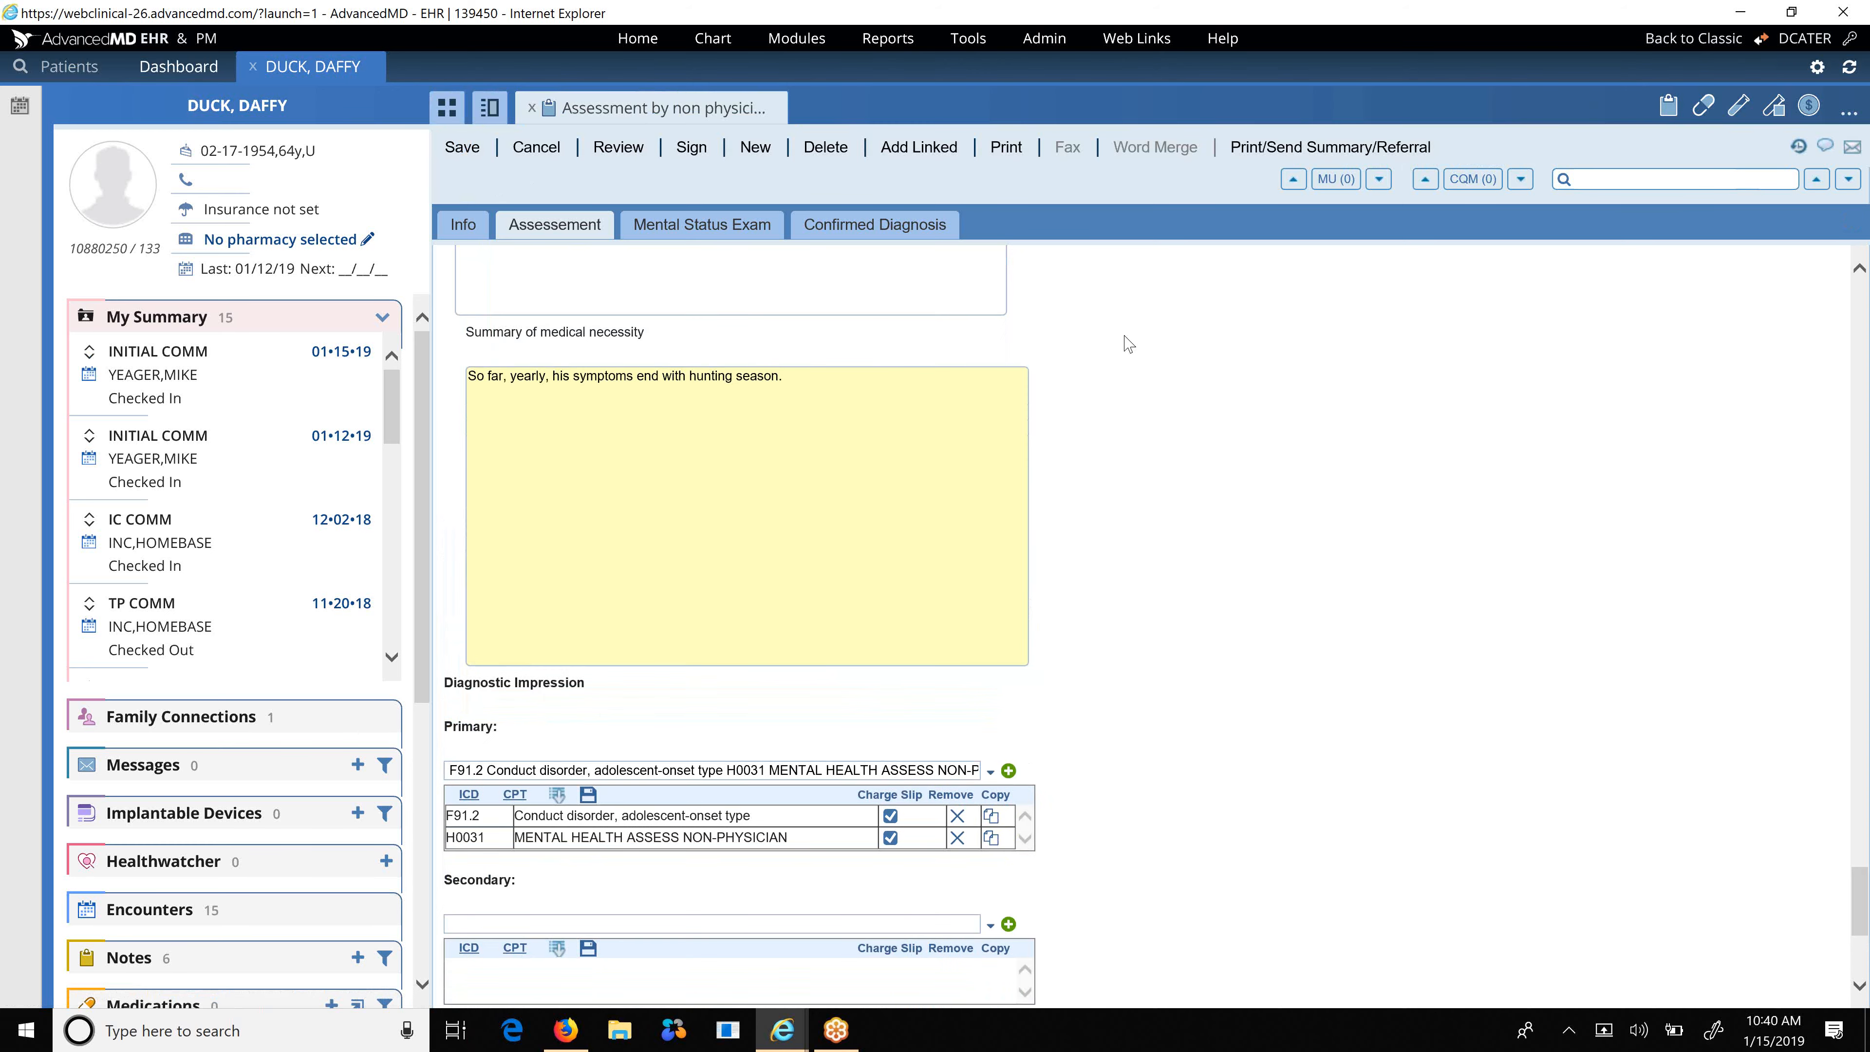
{"action": "scroll", "coordinate": [1128, 344], "scroll_direction": "up", "scroll_amount": 6}
{"action": "left_click", "coordinate": [632, 597]}
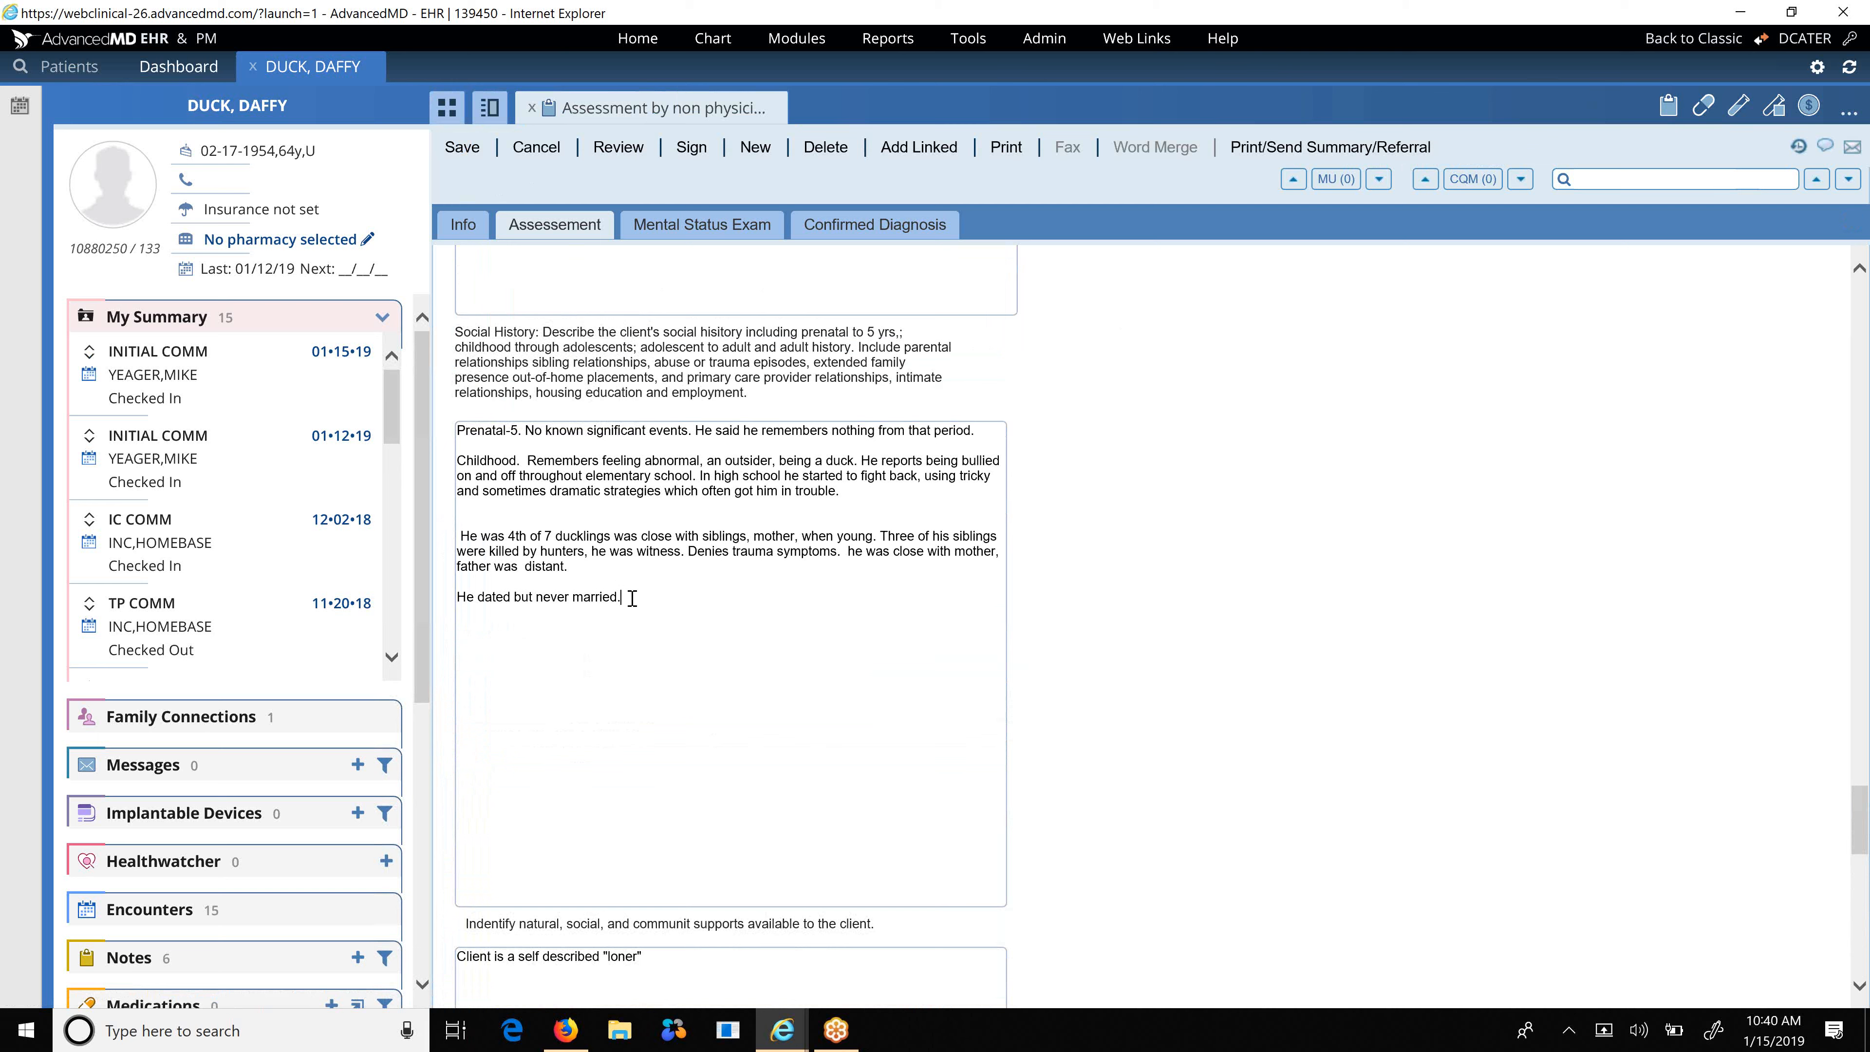
{"action": "key", "text": "BackSpace"}
{"action": "key", "text": "BackSpace"}
{"action": "key", "text": "BackSpace"}
{"action": "key", "text": "BackSpace"}
{"action": "key", "text": "BackSpace"}
{"action": "key", "text": "BackSpace"}
{"action": "key", "text": "BackSpace"}
{"action": "key", "text": "BackSpace"}
{"action": "key", "text": "BackSpace"}
{"action": "key", "text": "BackSpace"}
{"action": "key", "text": "BackSpace"}
{"action": "key", "text": "BackSpace"}
{"action": "key", "text": "BackSpace"}
{"action": "key", "text": "BackSpace"}
{"action": "key", "text": "BackSpace"}
{"action": "key", "text": "BackSpace"}
{"action": "key", "text": "BackSpace"}
{"action": "key", "text": "BackSpace"}
{"action": "key", "text": "BackSpace"}
{"action": "key", "text": "BackSpace"}
{"action": "type", "text": "got divorced"}
{"action": "scroll", "coordinate": [663, 572], "scroll_direction": "up", "scroll_amount": 10}
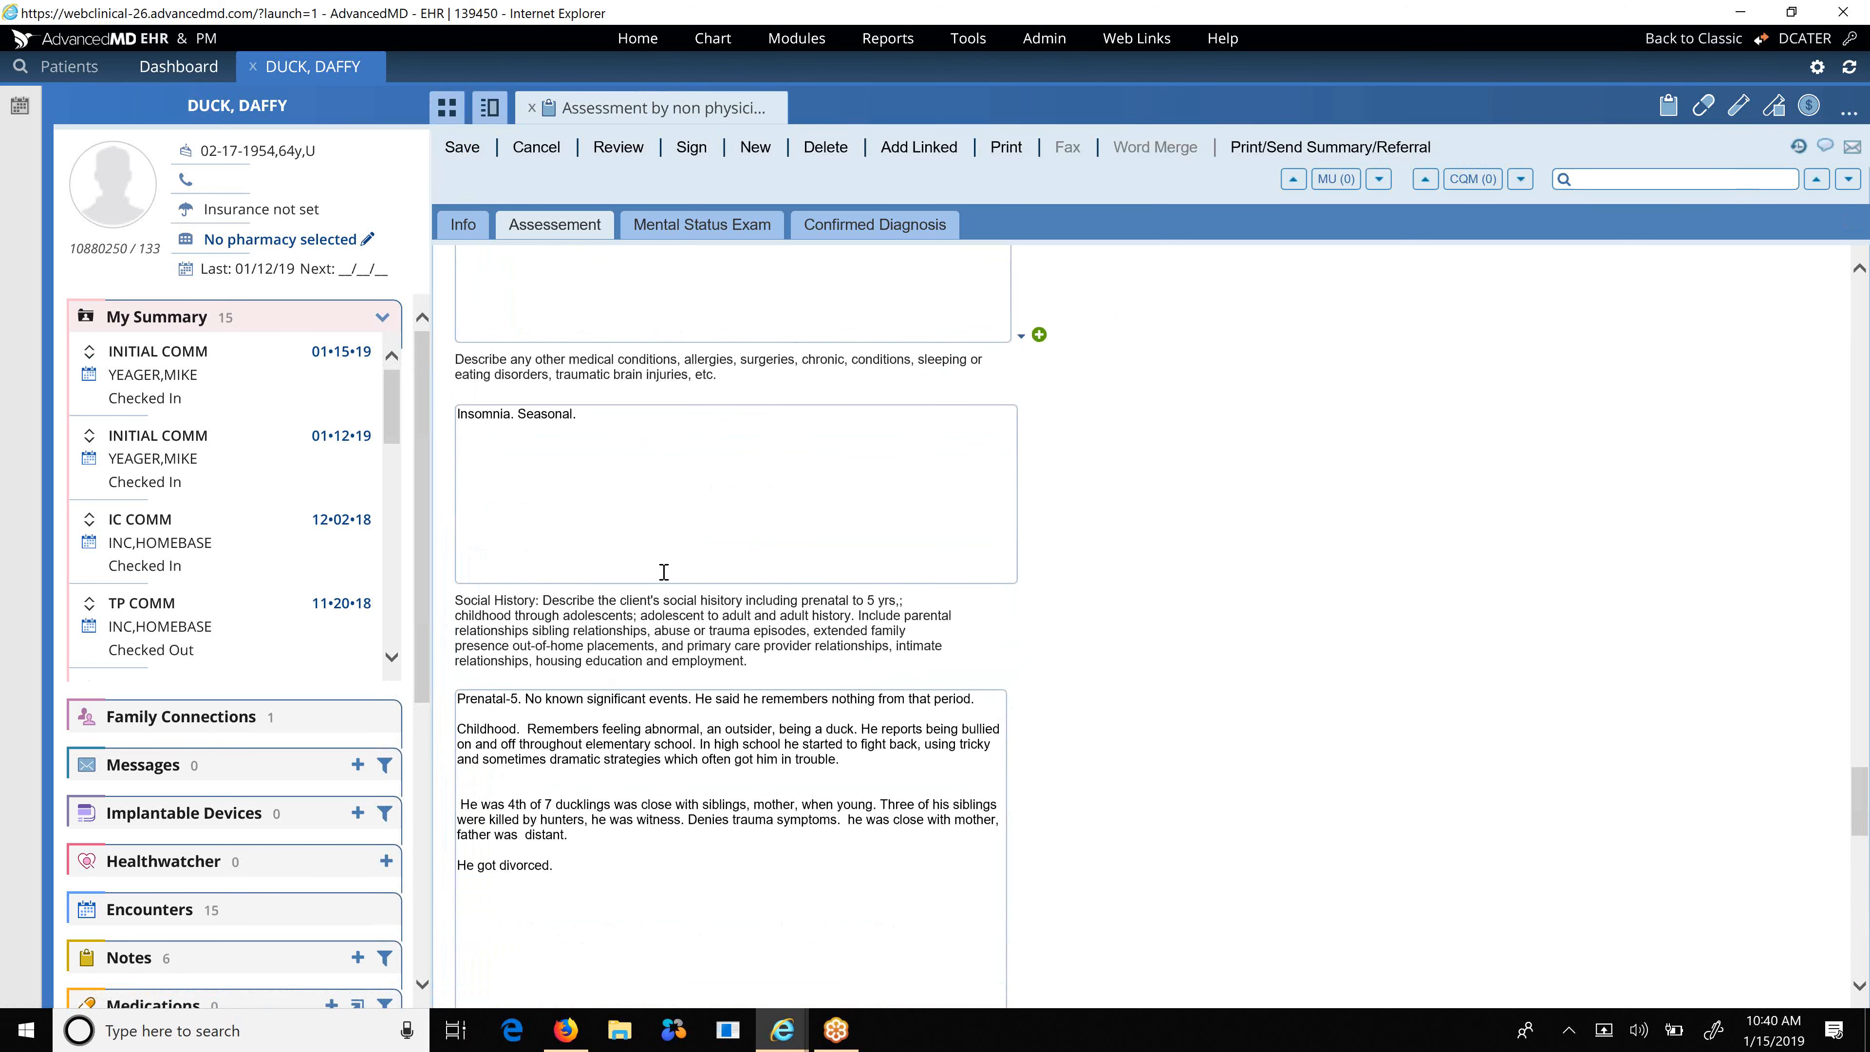
{"action": "scroll", "coordinate": [664, 572], "scroll_direction": "up", "scroll_amount": 6}
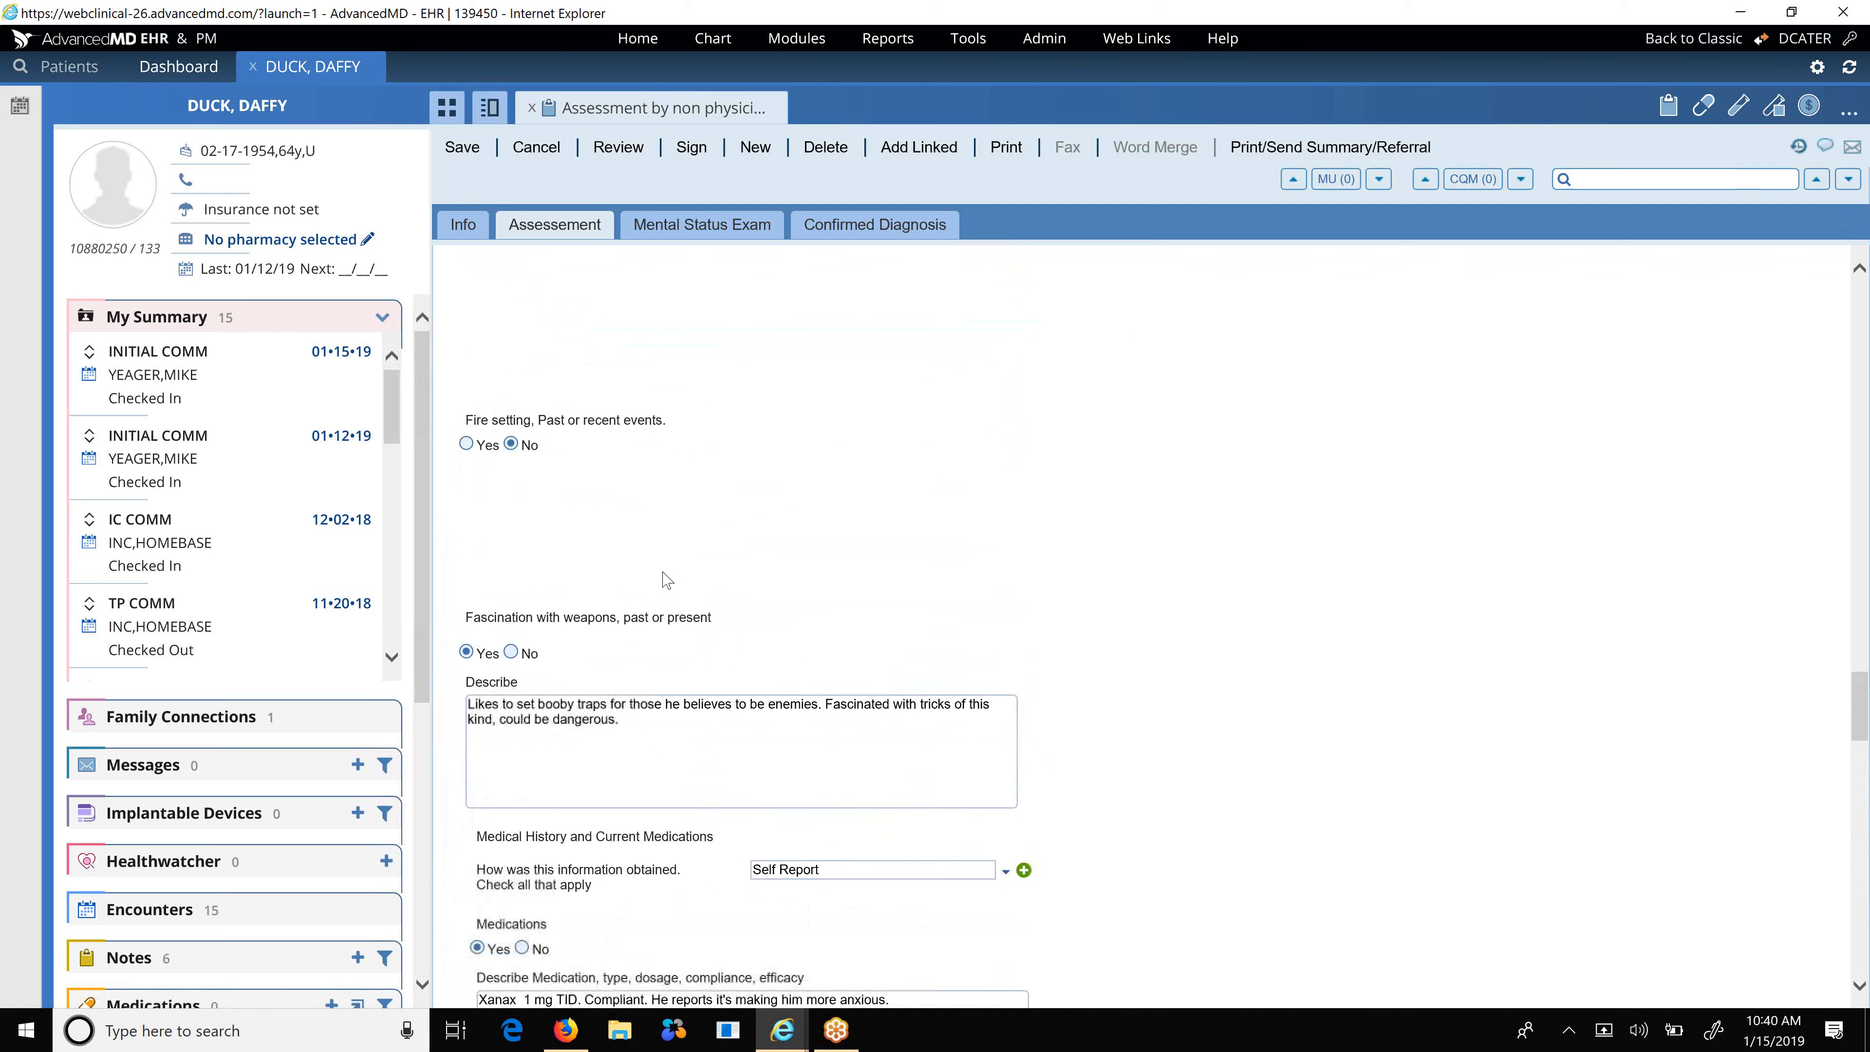
{"action": "scroll", "coordinate": [664, 573], "scroll_direction": "down", "scroll_amount": 15}
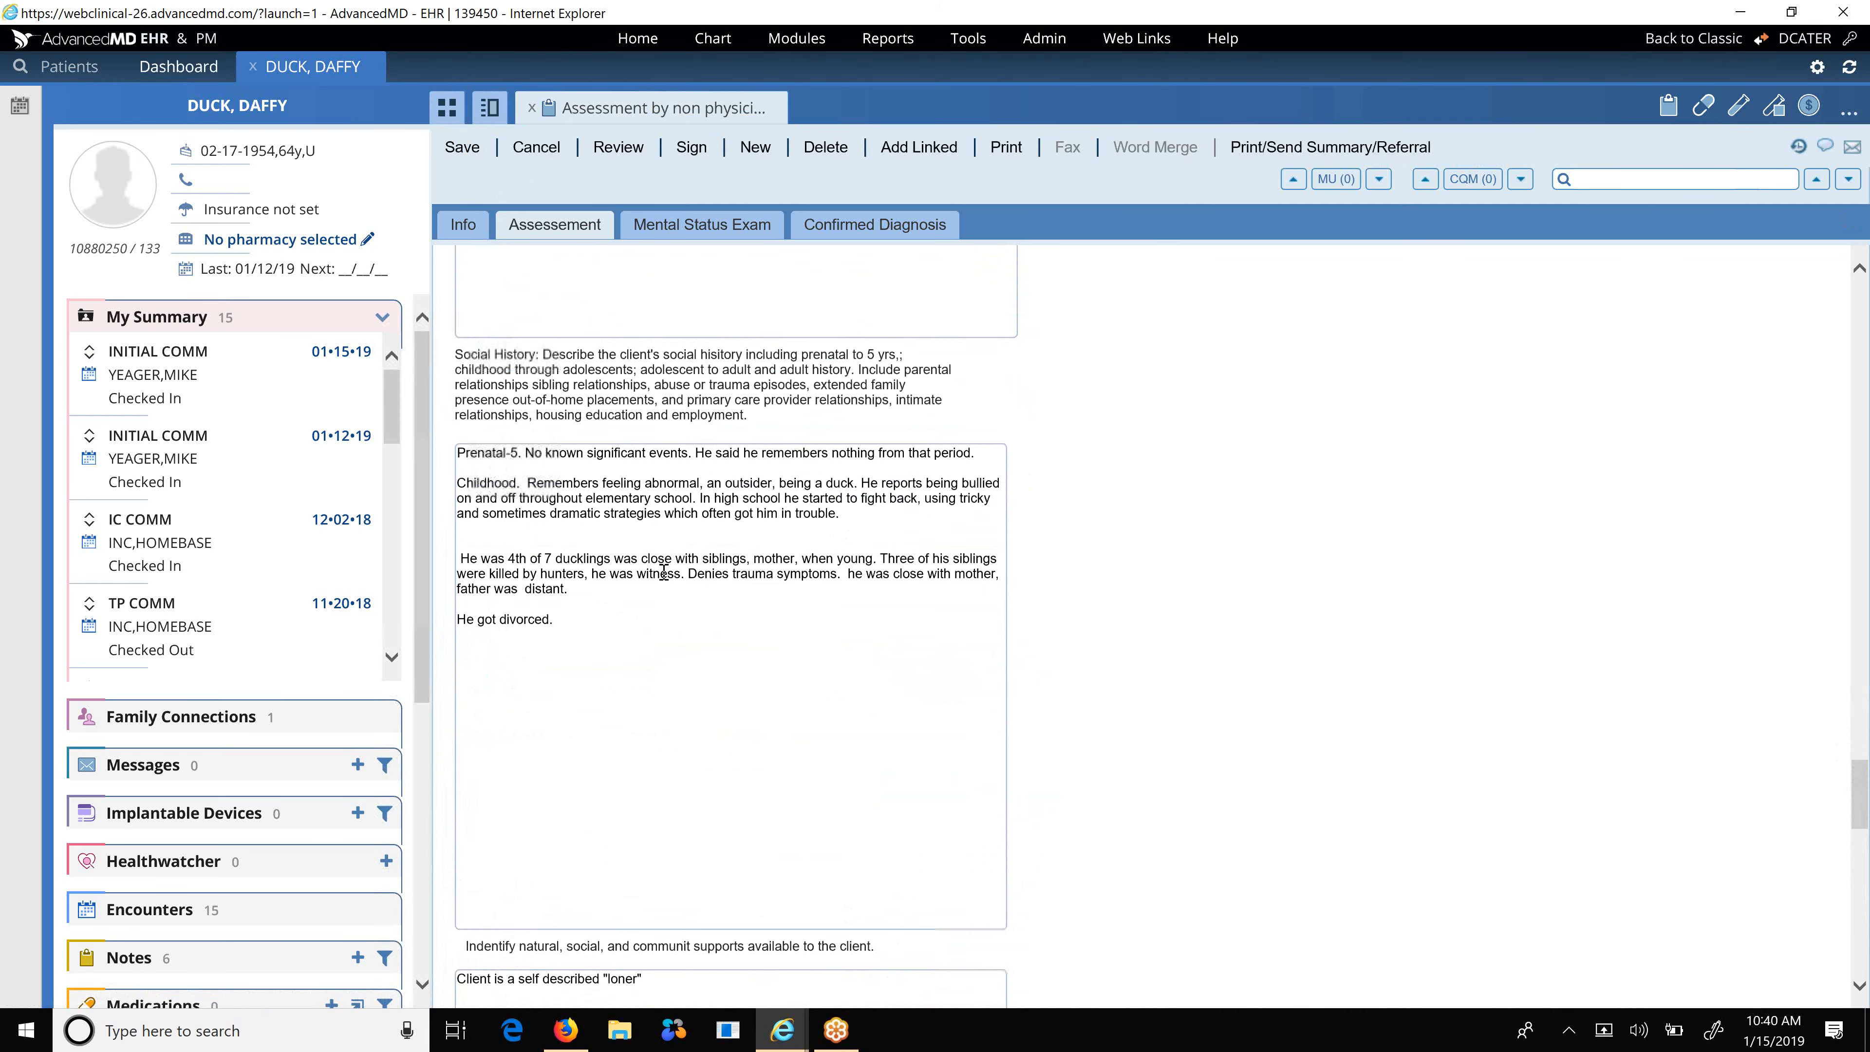
{"action": "scroll", "coordinate": [663, 571], "scroll_direction": "down", "scroll_amount": 10}
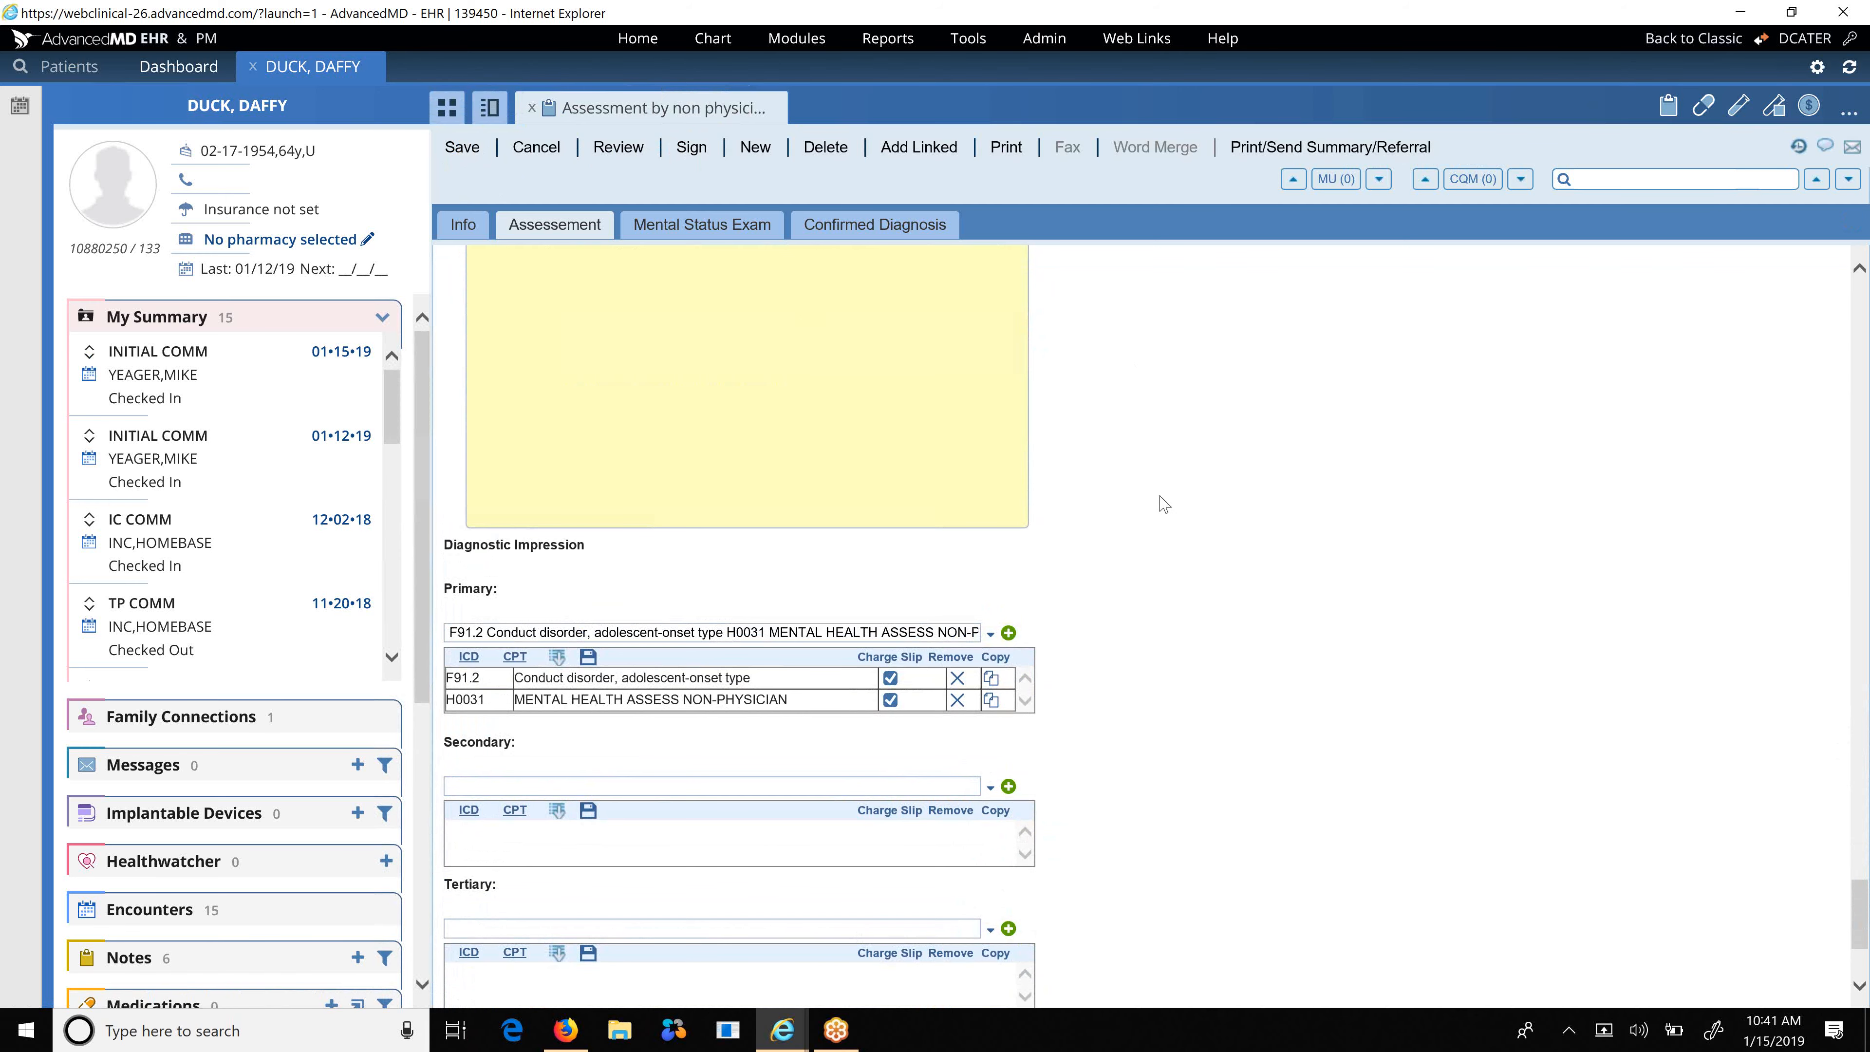
{"action": "scroll", "coordinate": [1163, 504], "scroll_direction": "up", "scroll_amount": 15}
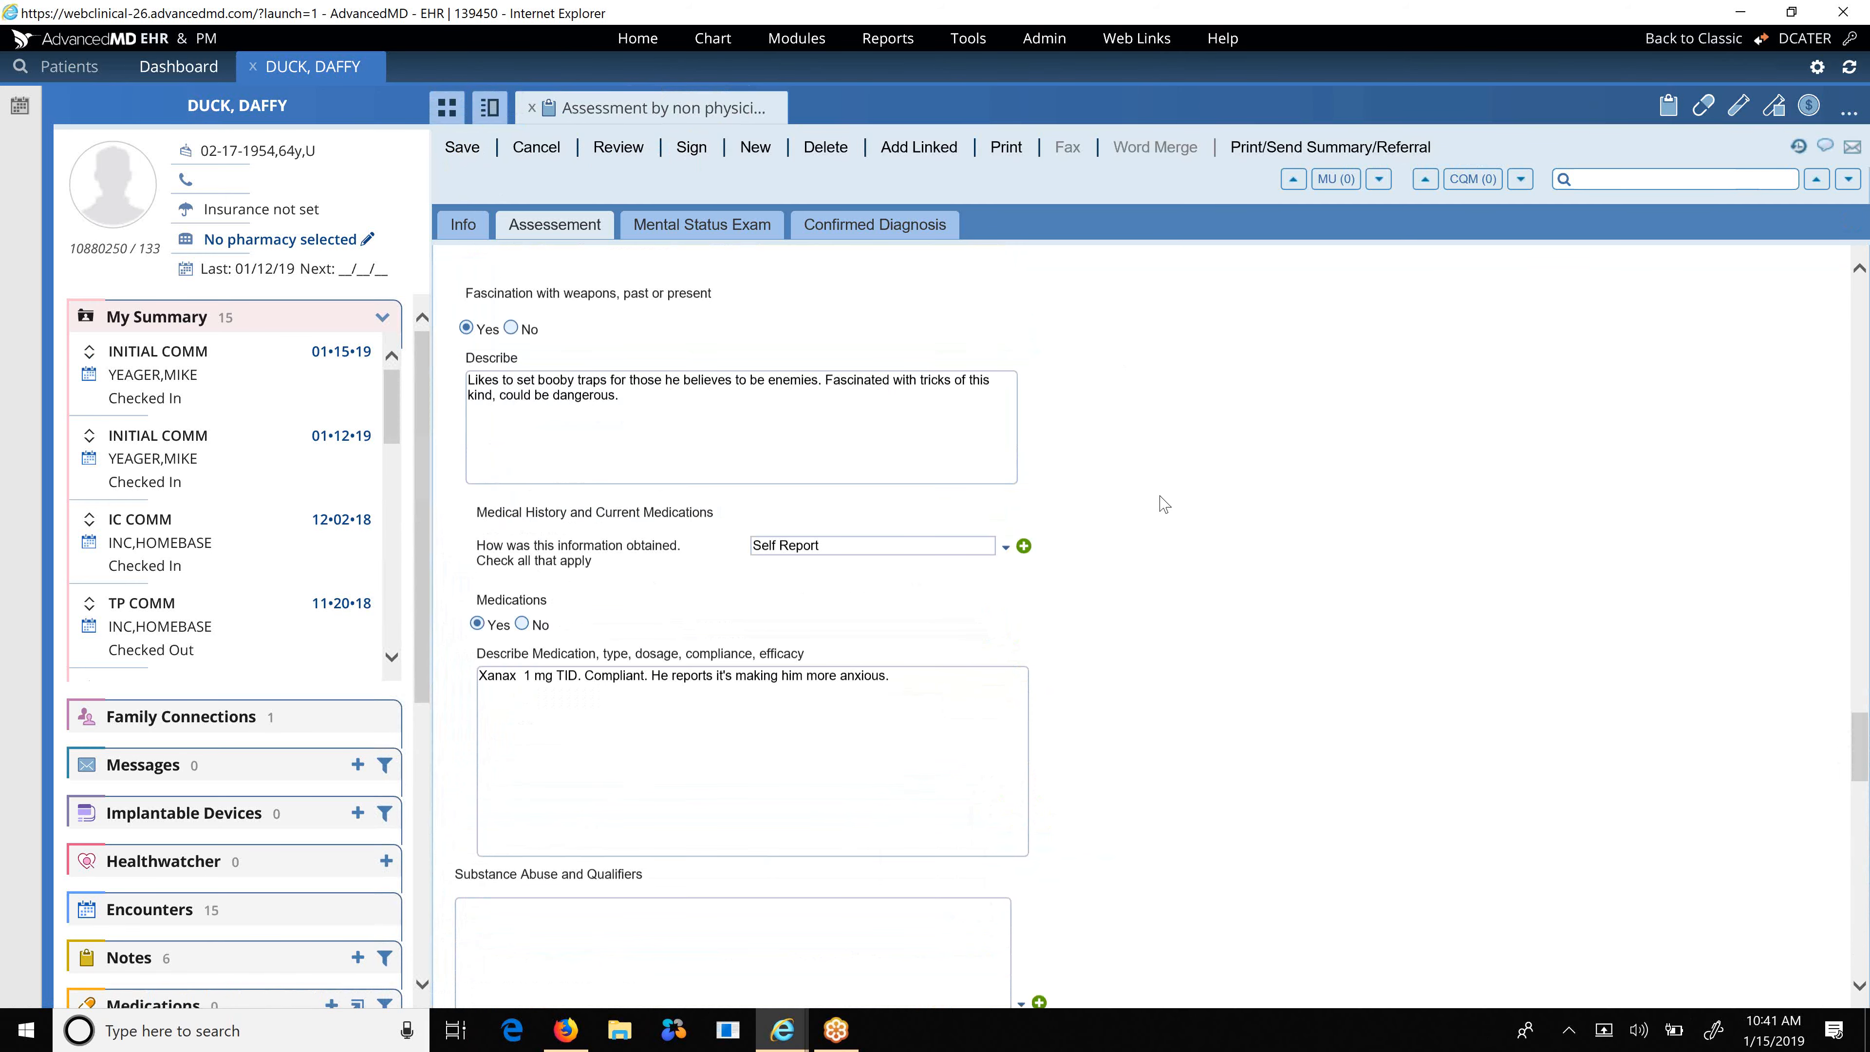
{"action": "scroll", "coordinate": [1163, 505], "scroll_direction": "up", "scroll_amount": 8}
{"action": "scroll", "coordinate": [1164, 505], "scroll_direction": "down", "scroll_amount": 11}
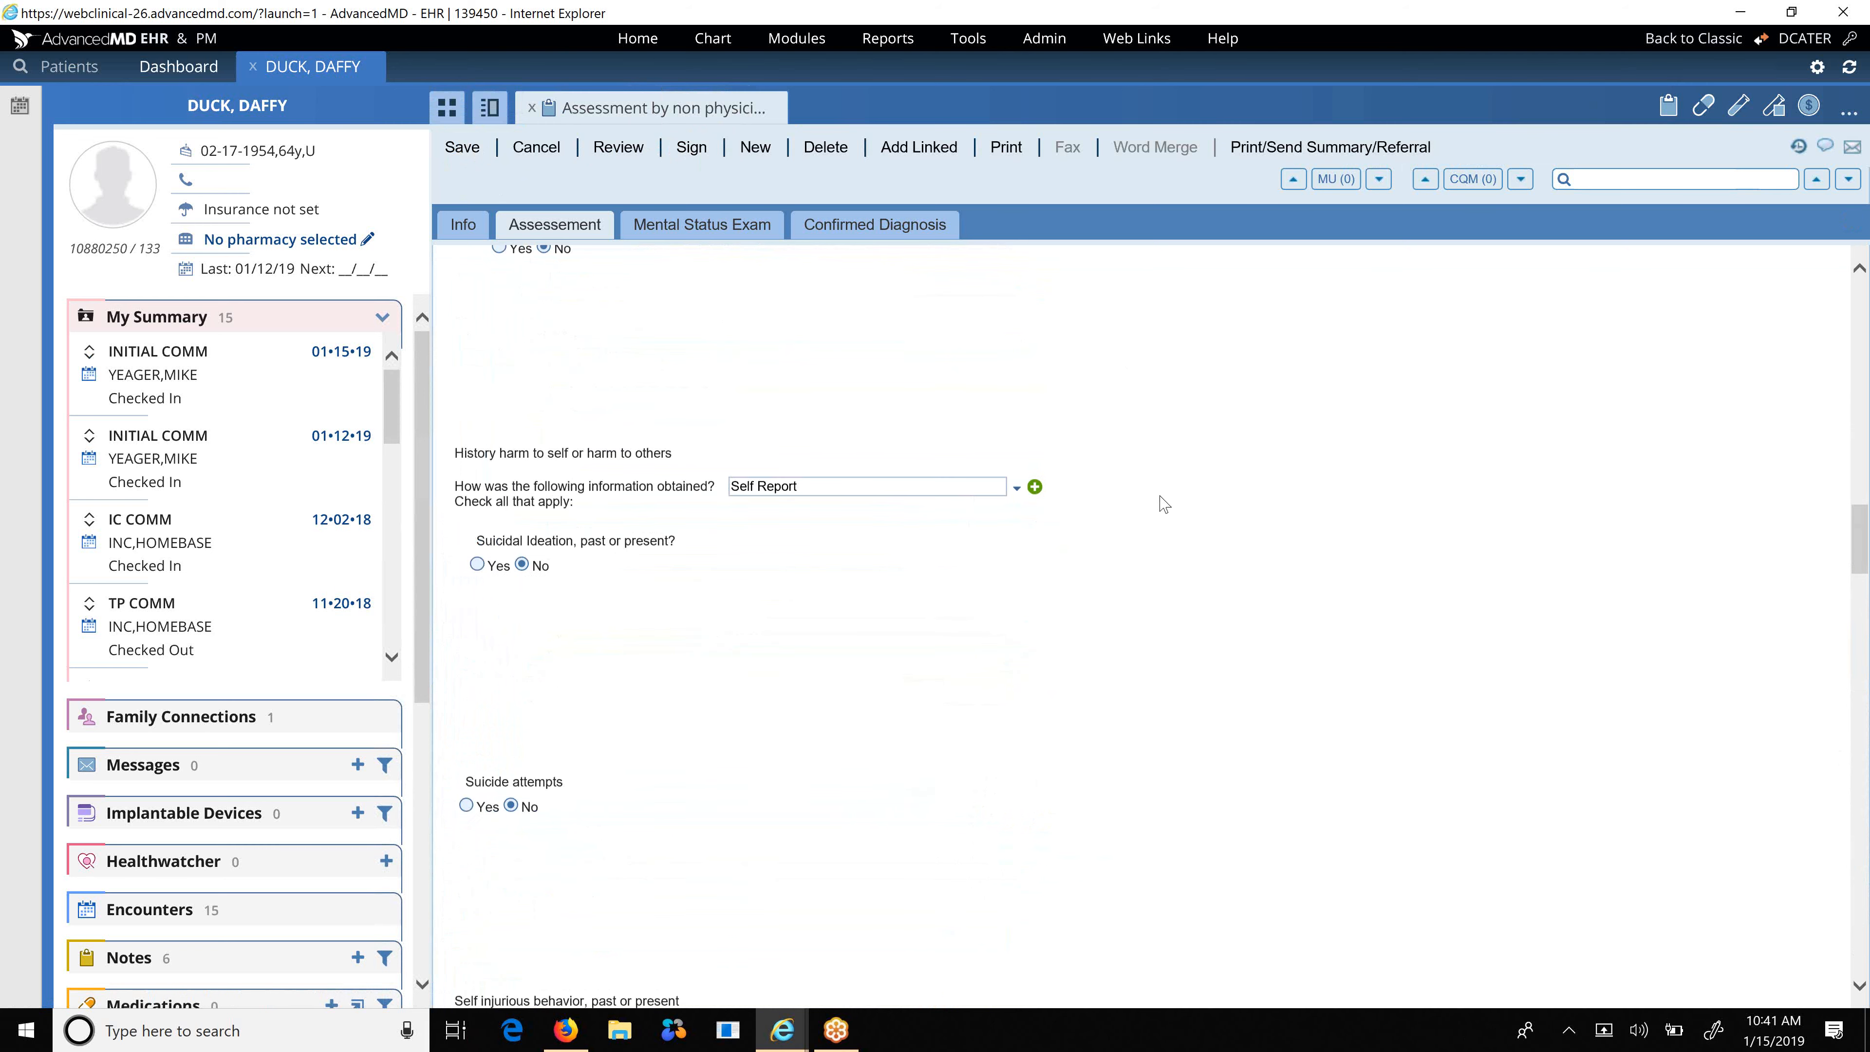
{"action": "scroll", "coordinate": [1163, 505], "scroll_direction": "down", "scroll_amount": 12}
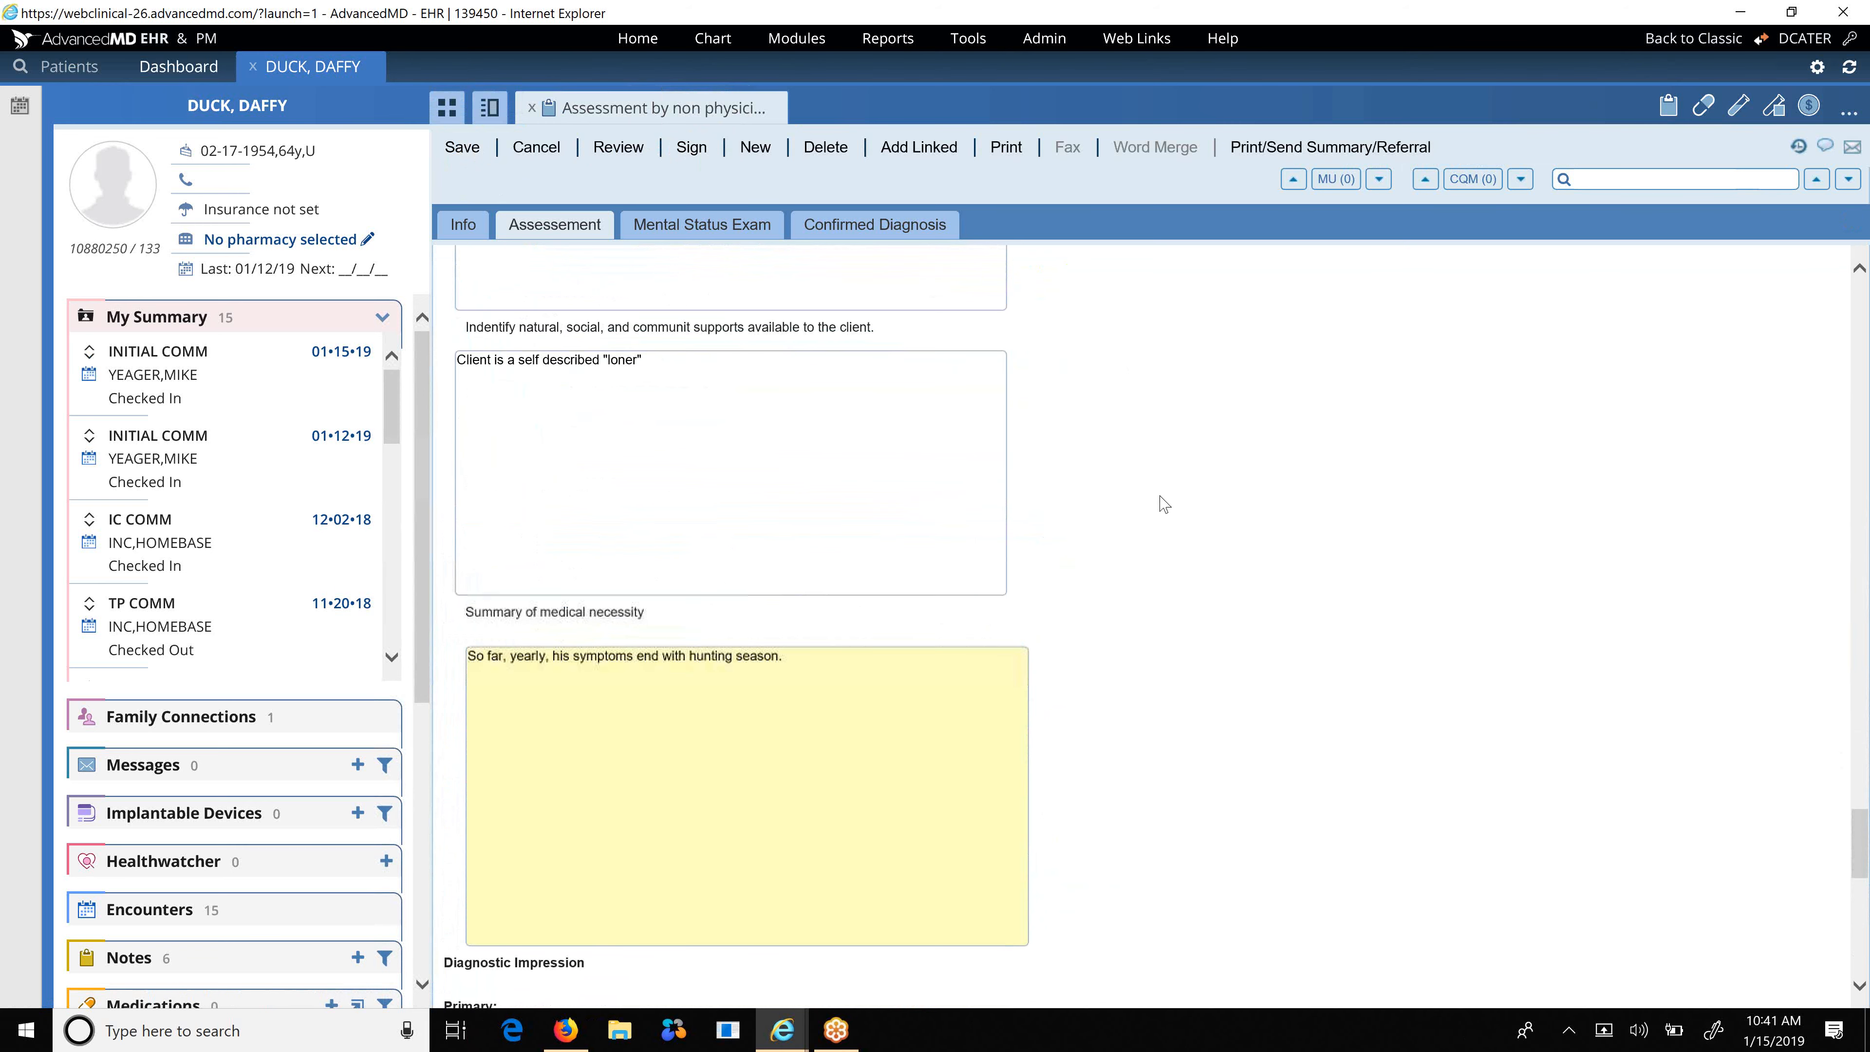
{"action": "scroll", "coordinate": [1161, 498], "scroll_direction": "down", "scroll_amount": 1}
{"action": "right_click", "coordinate": [1161, 498]}
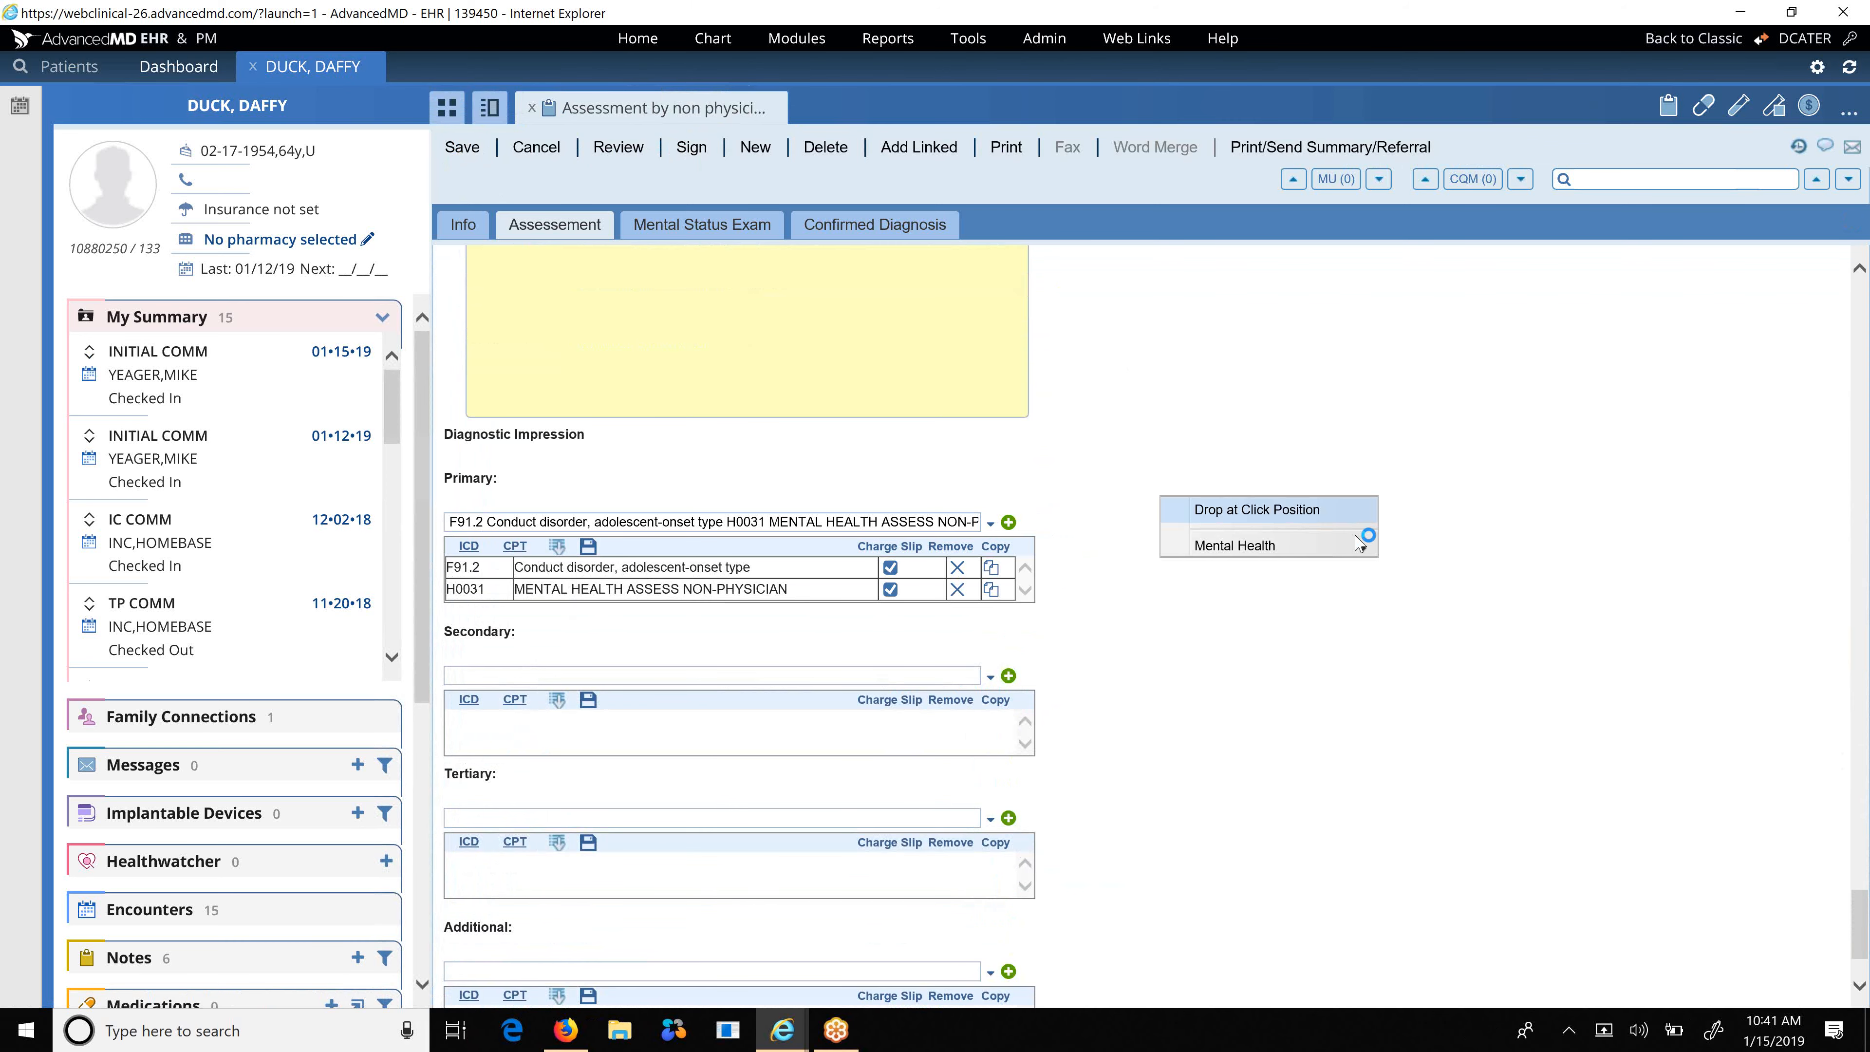
{"action": "left_click", "coordinate": [1430, 574]}
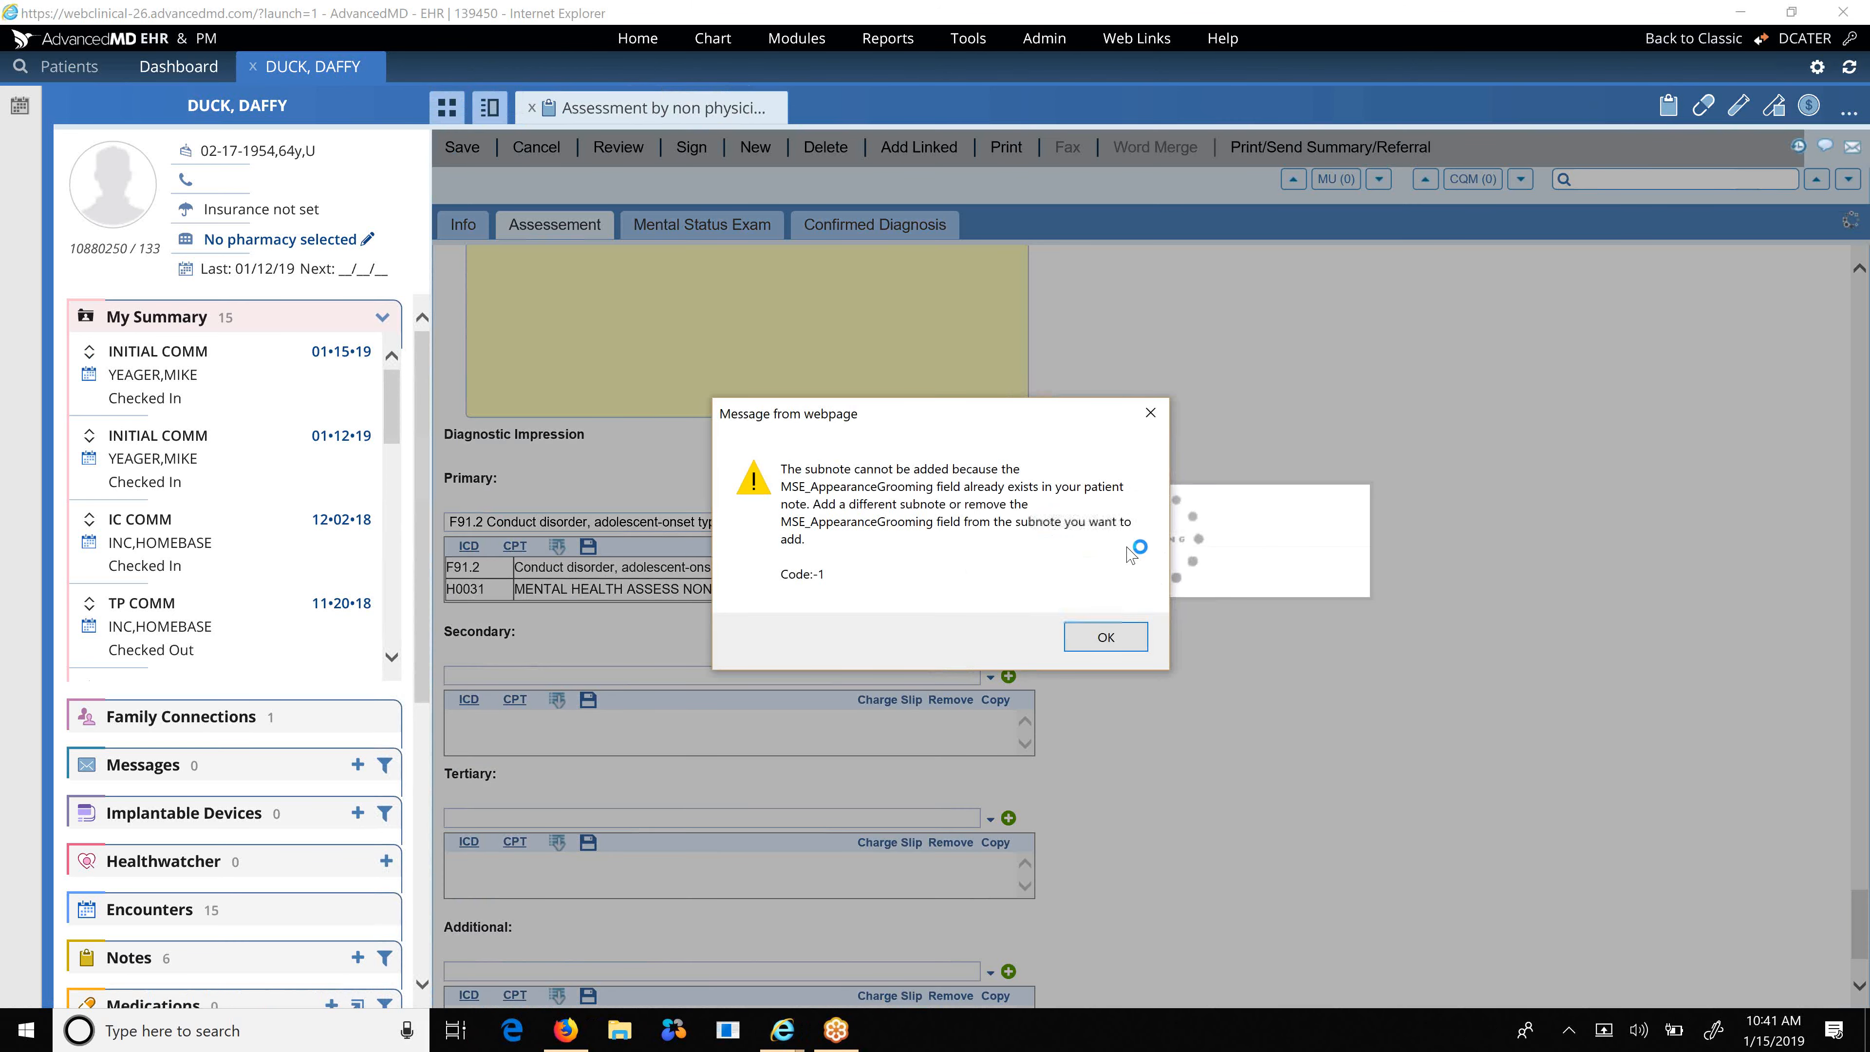
{"action": "left_click", "coordinate": [1148, 414]}
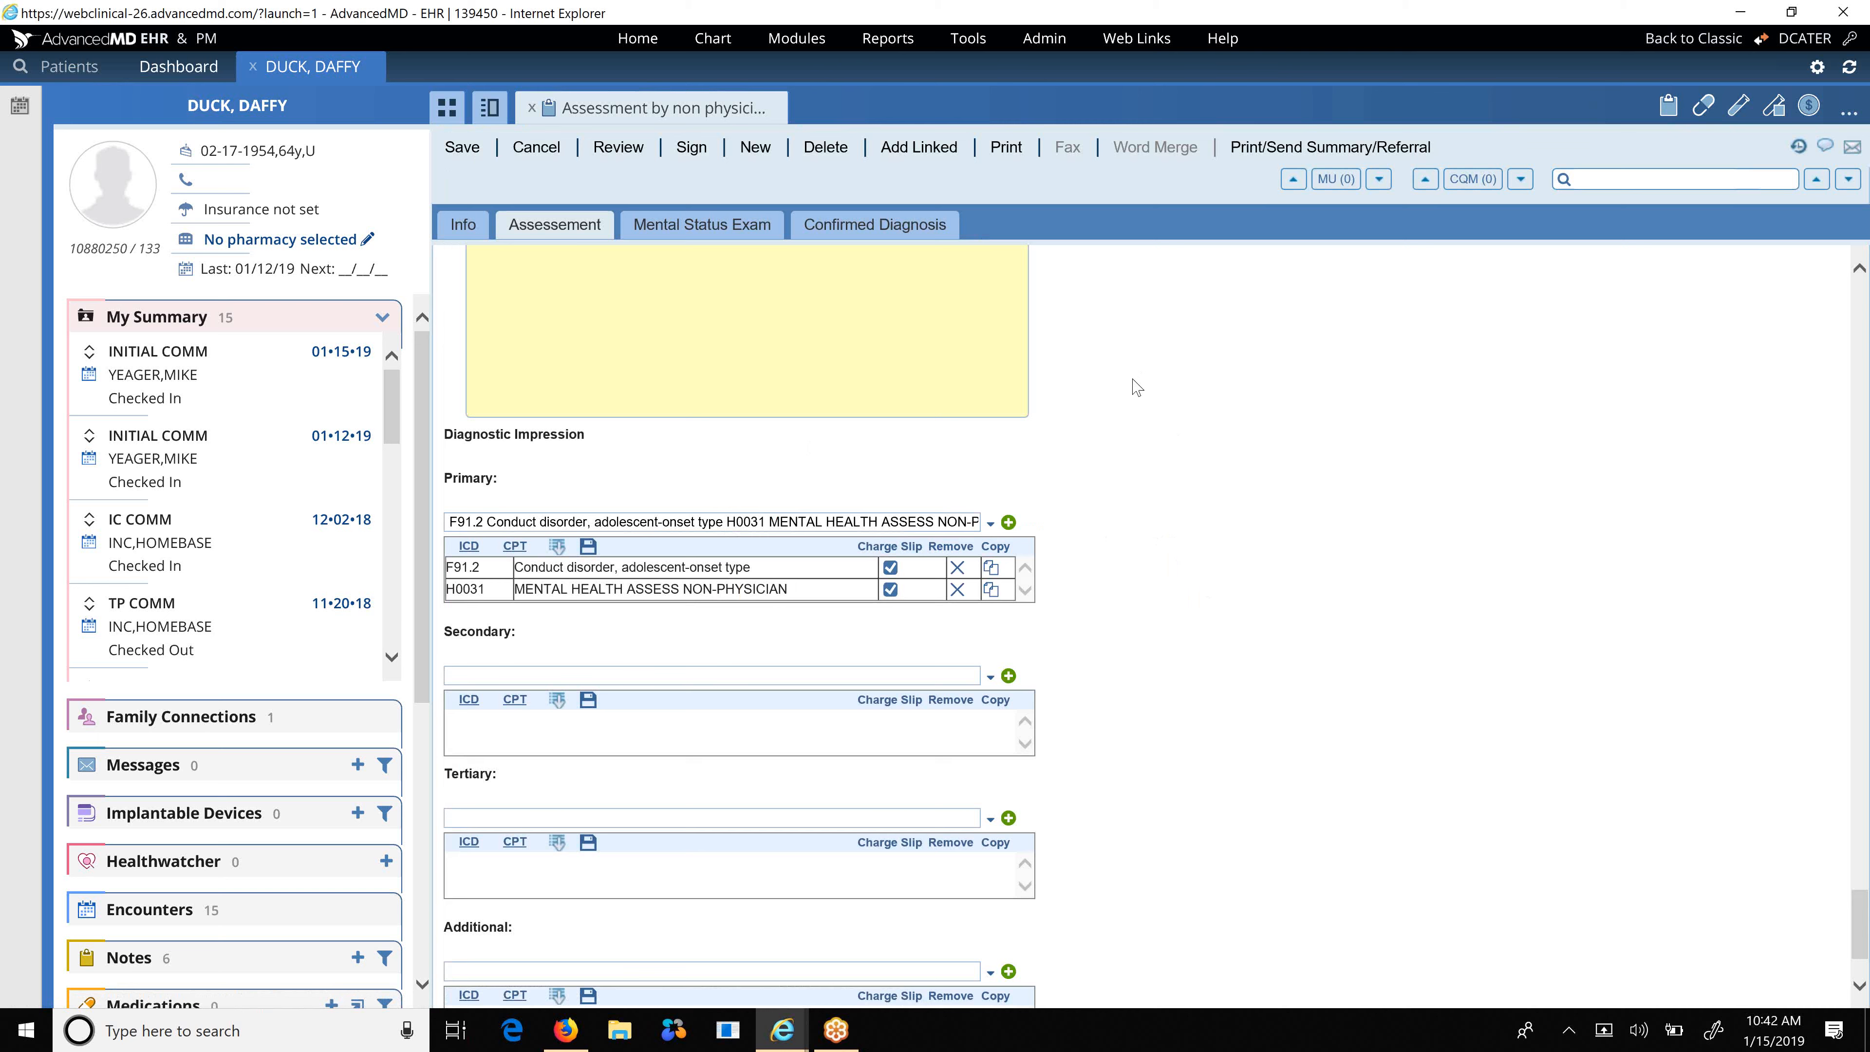
Save the pending note changes and link a Charge Slip - Pre-filled to the note.
{"action": "left_click", "coordinate": [922, 148]}
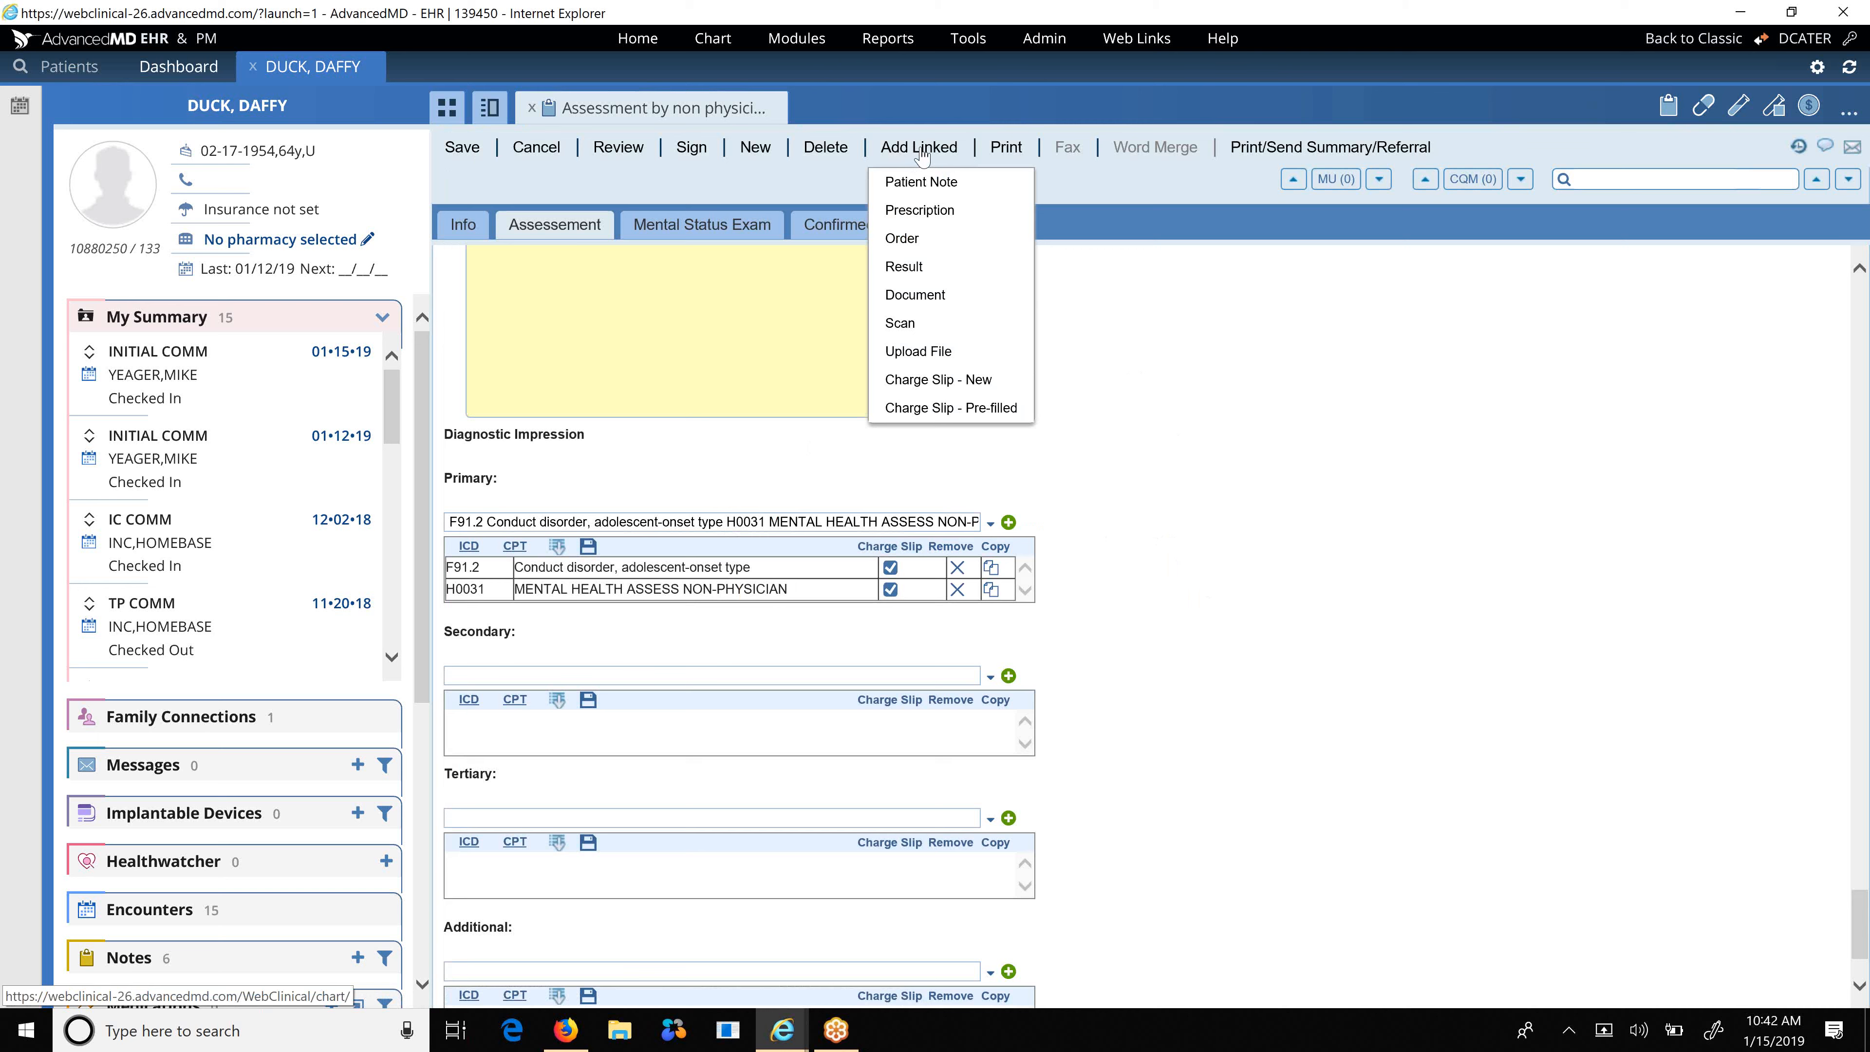
{"action": "left_click", "coordinate": [969, 410]}
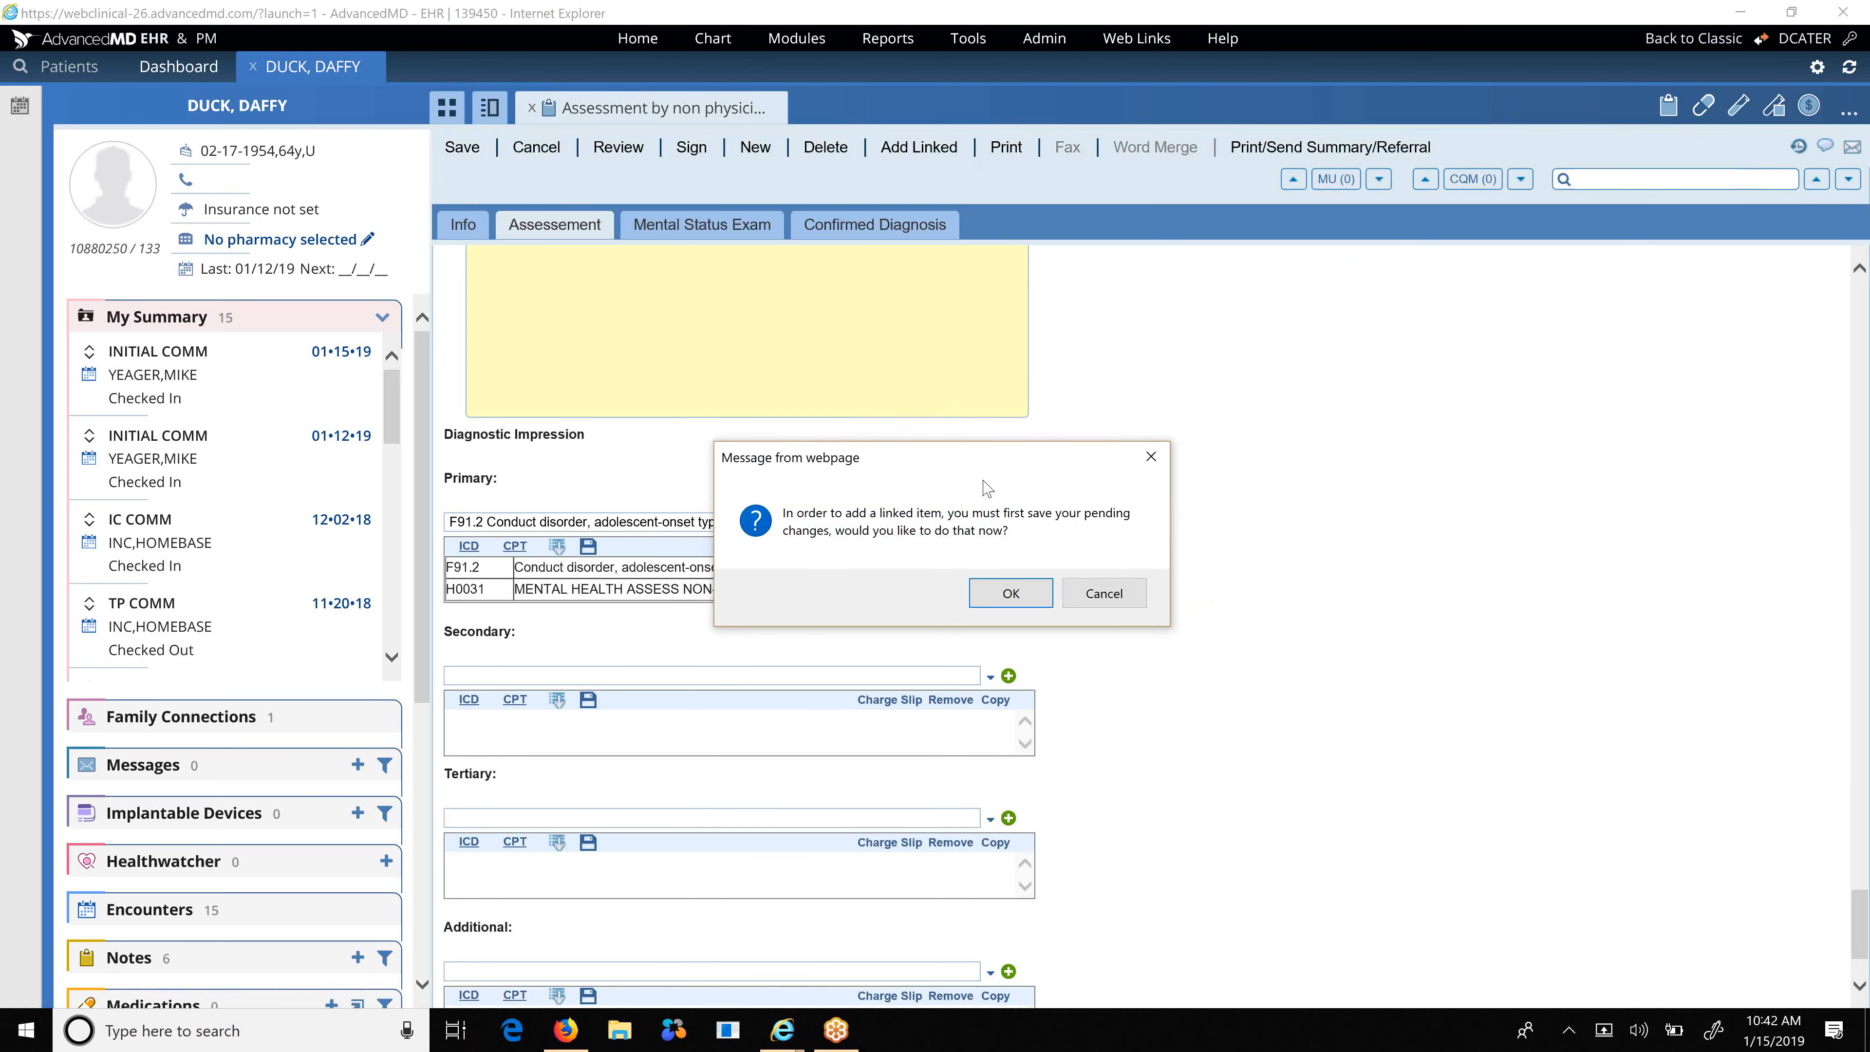
{"action": "left_click", "coordinate": [1097, 593]}
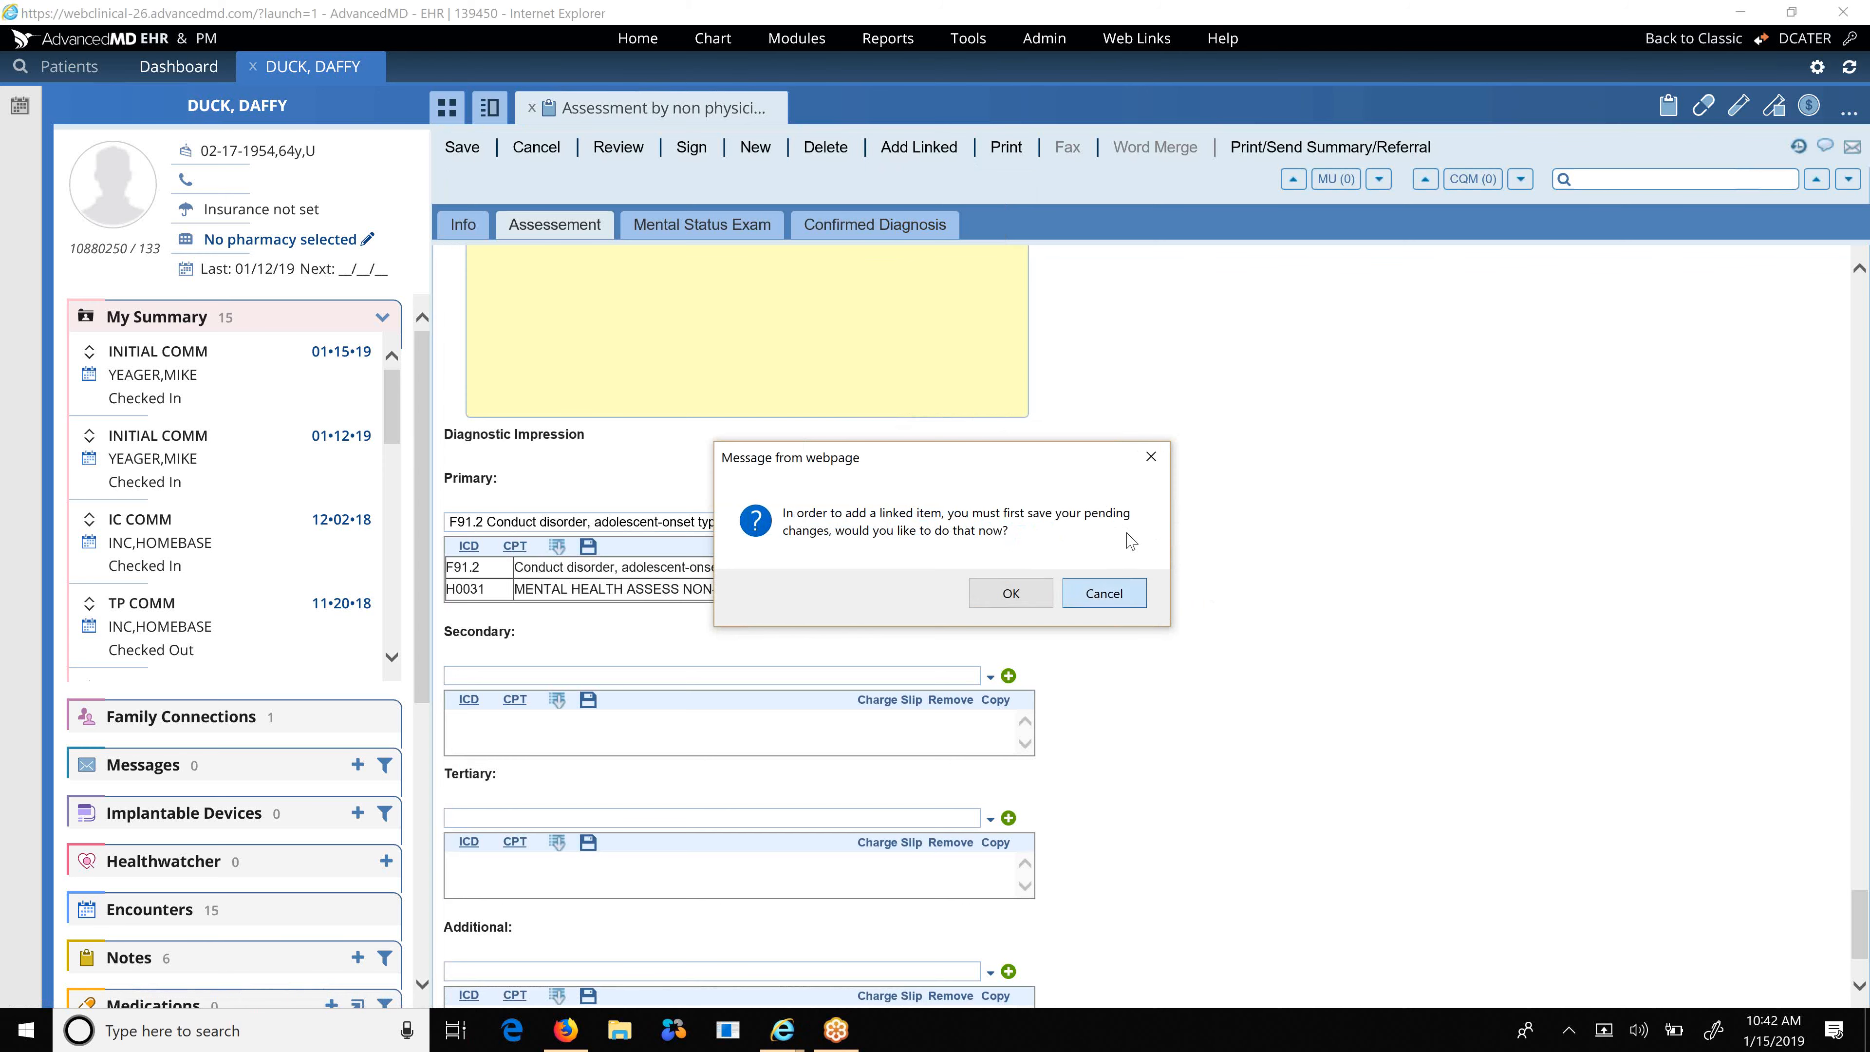
{"action": "left_click", "coordinate": [464, 148]}
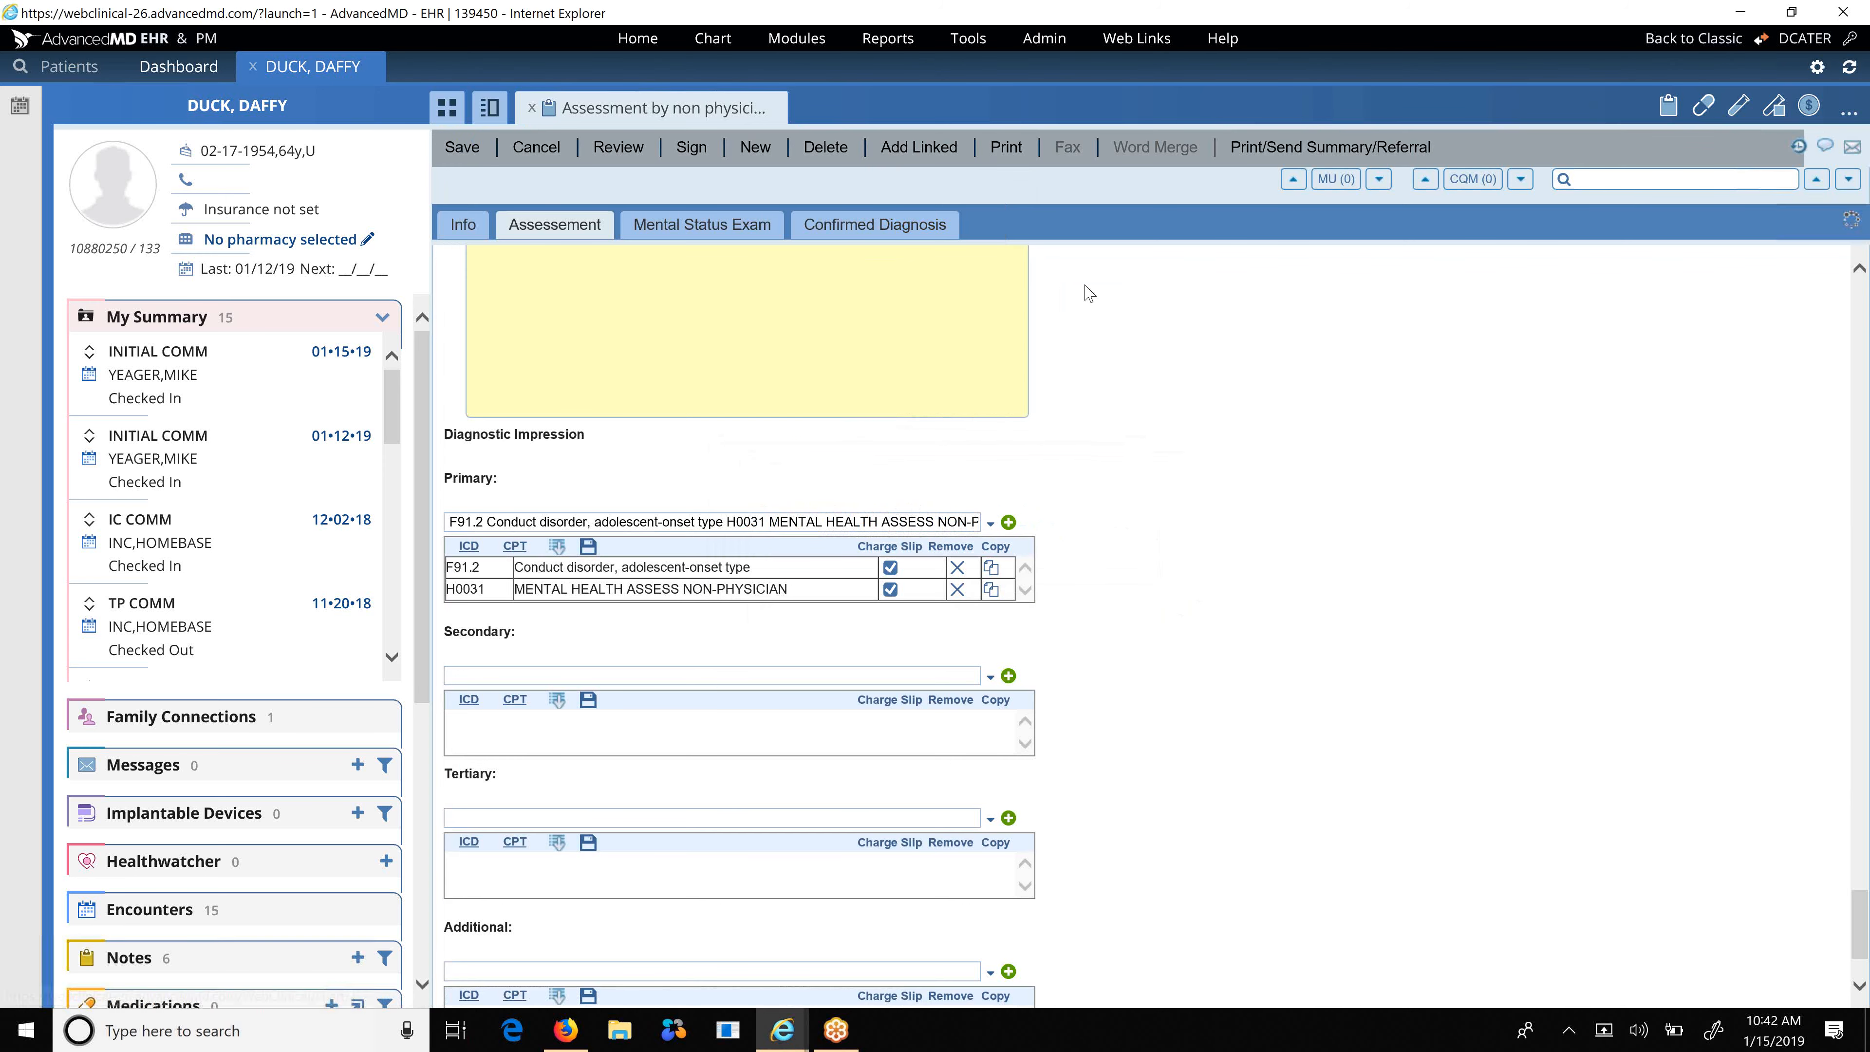
{"action": "left_click", "coordinate": [928, 149]}
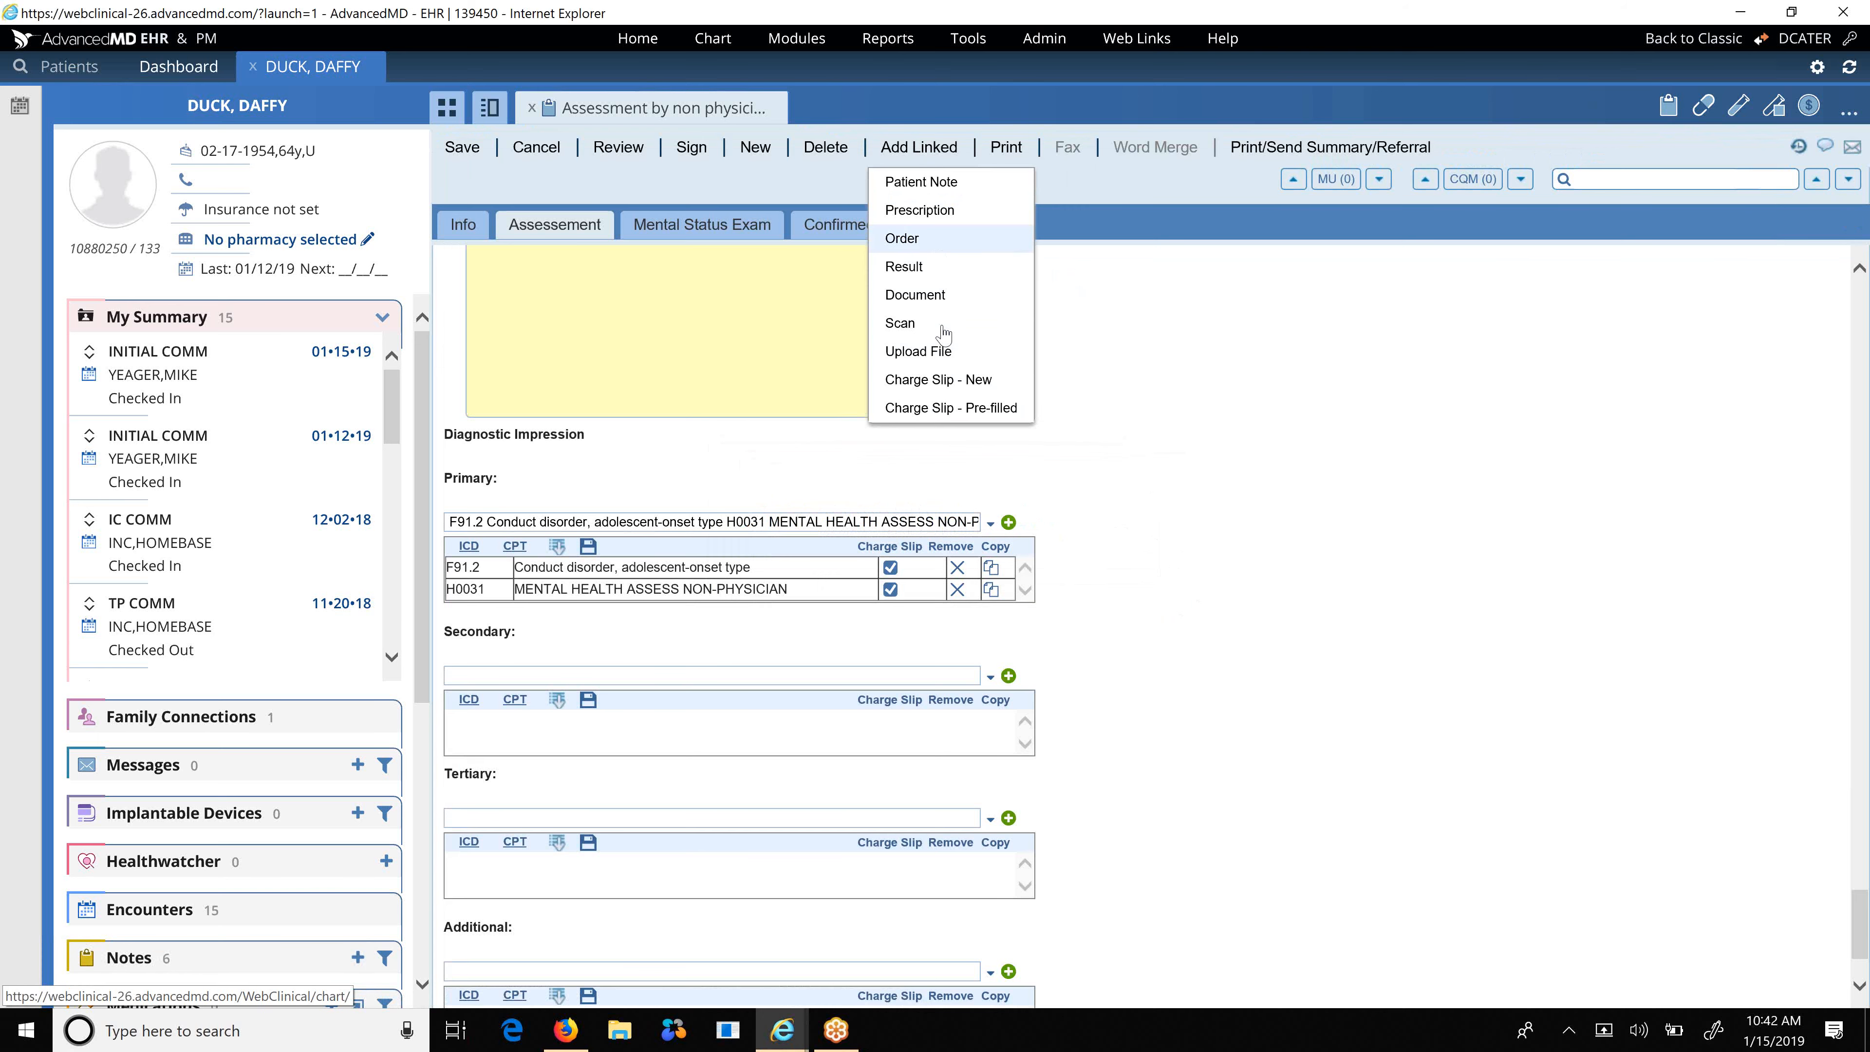
{"action": "left_click", "coordinate": [946, 409]}
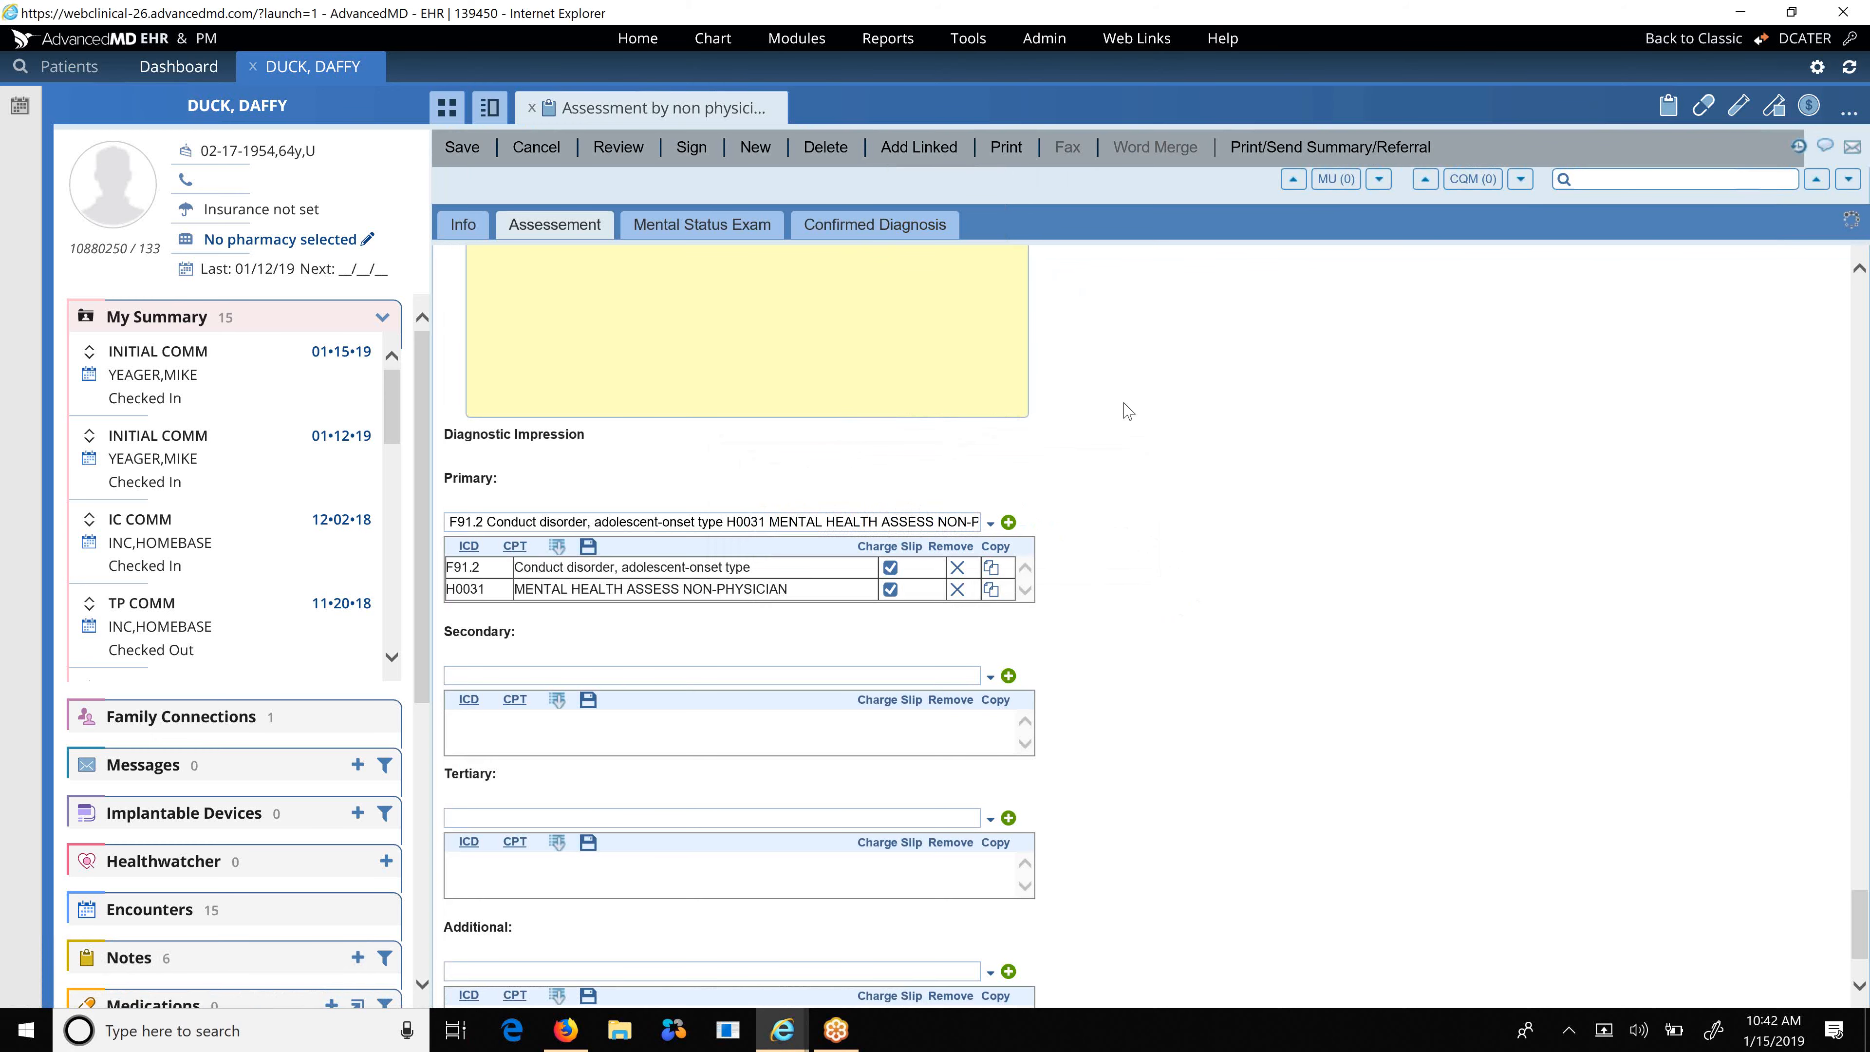
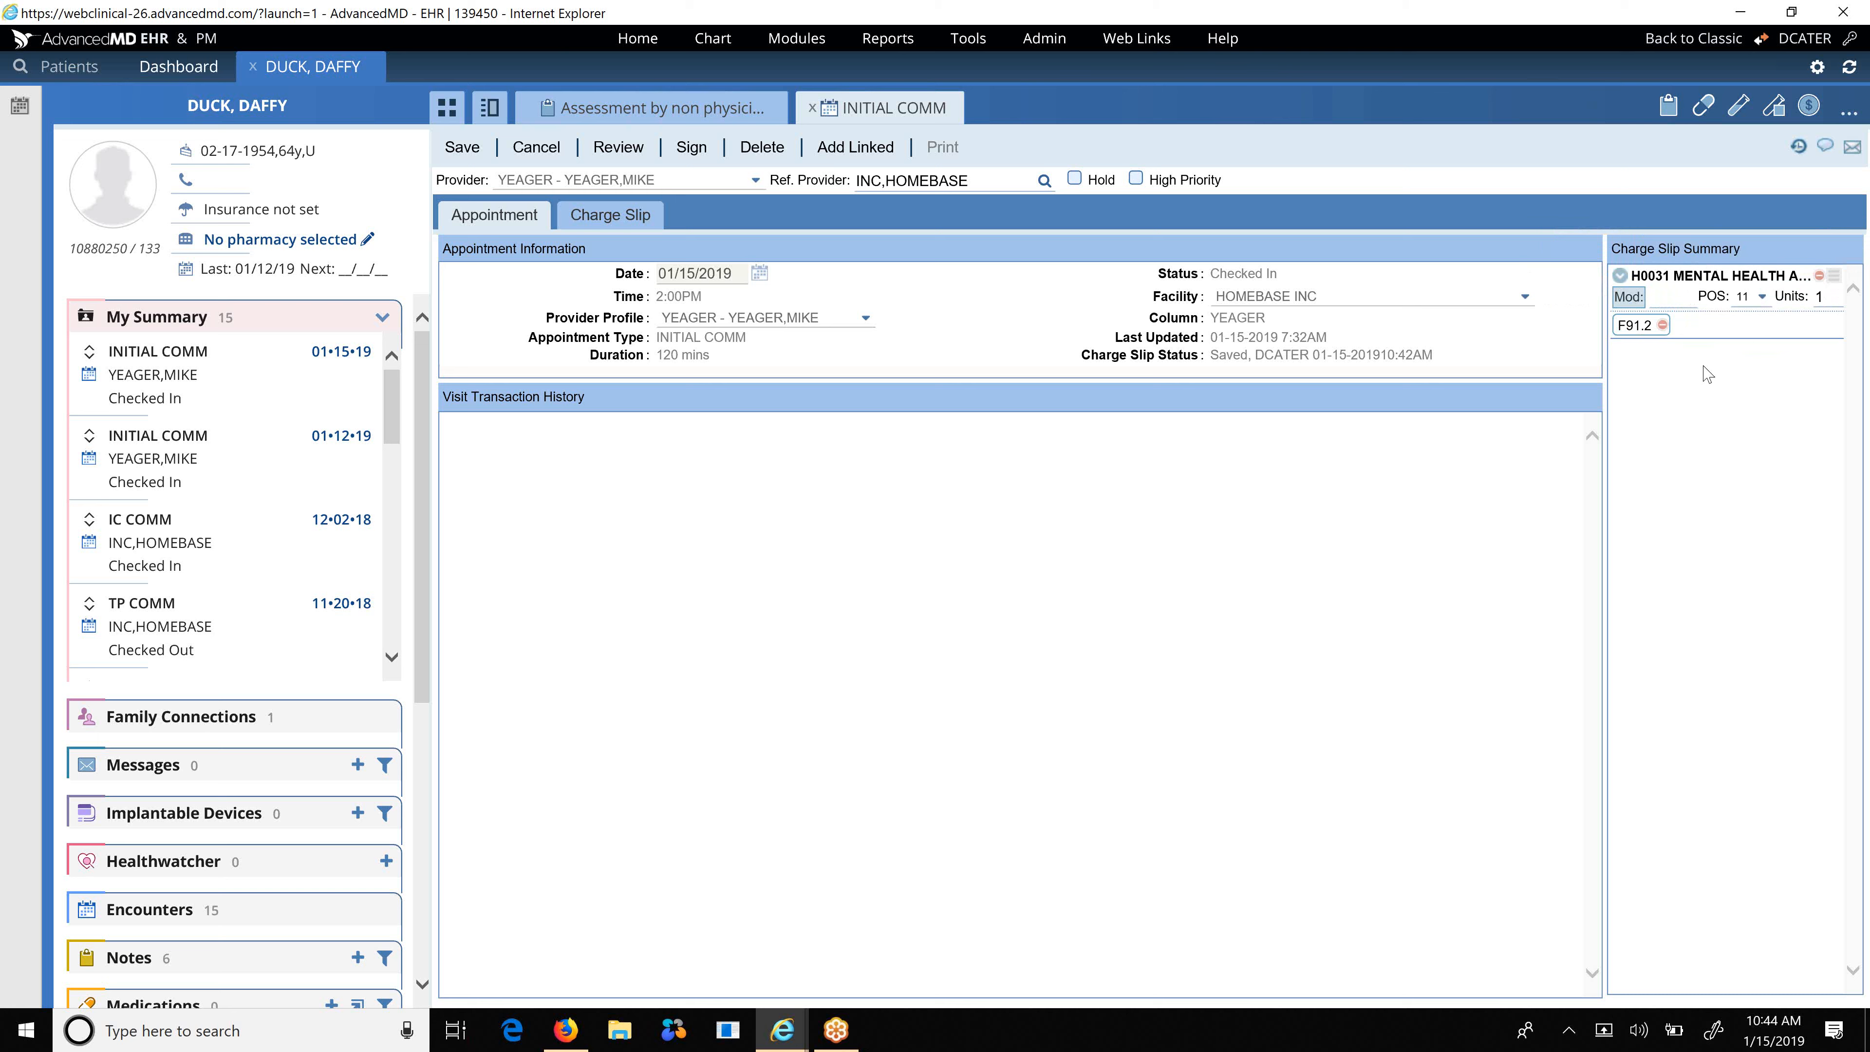
Try signing off the charge slip, dismiss the password prompt, then close the INITIAL COMM appointment and assessment note.
{"action": "left_click", "coordinate": [692, 147]}
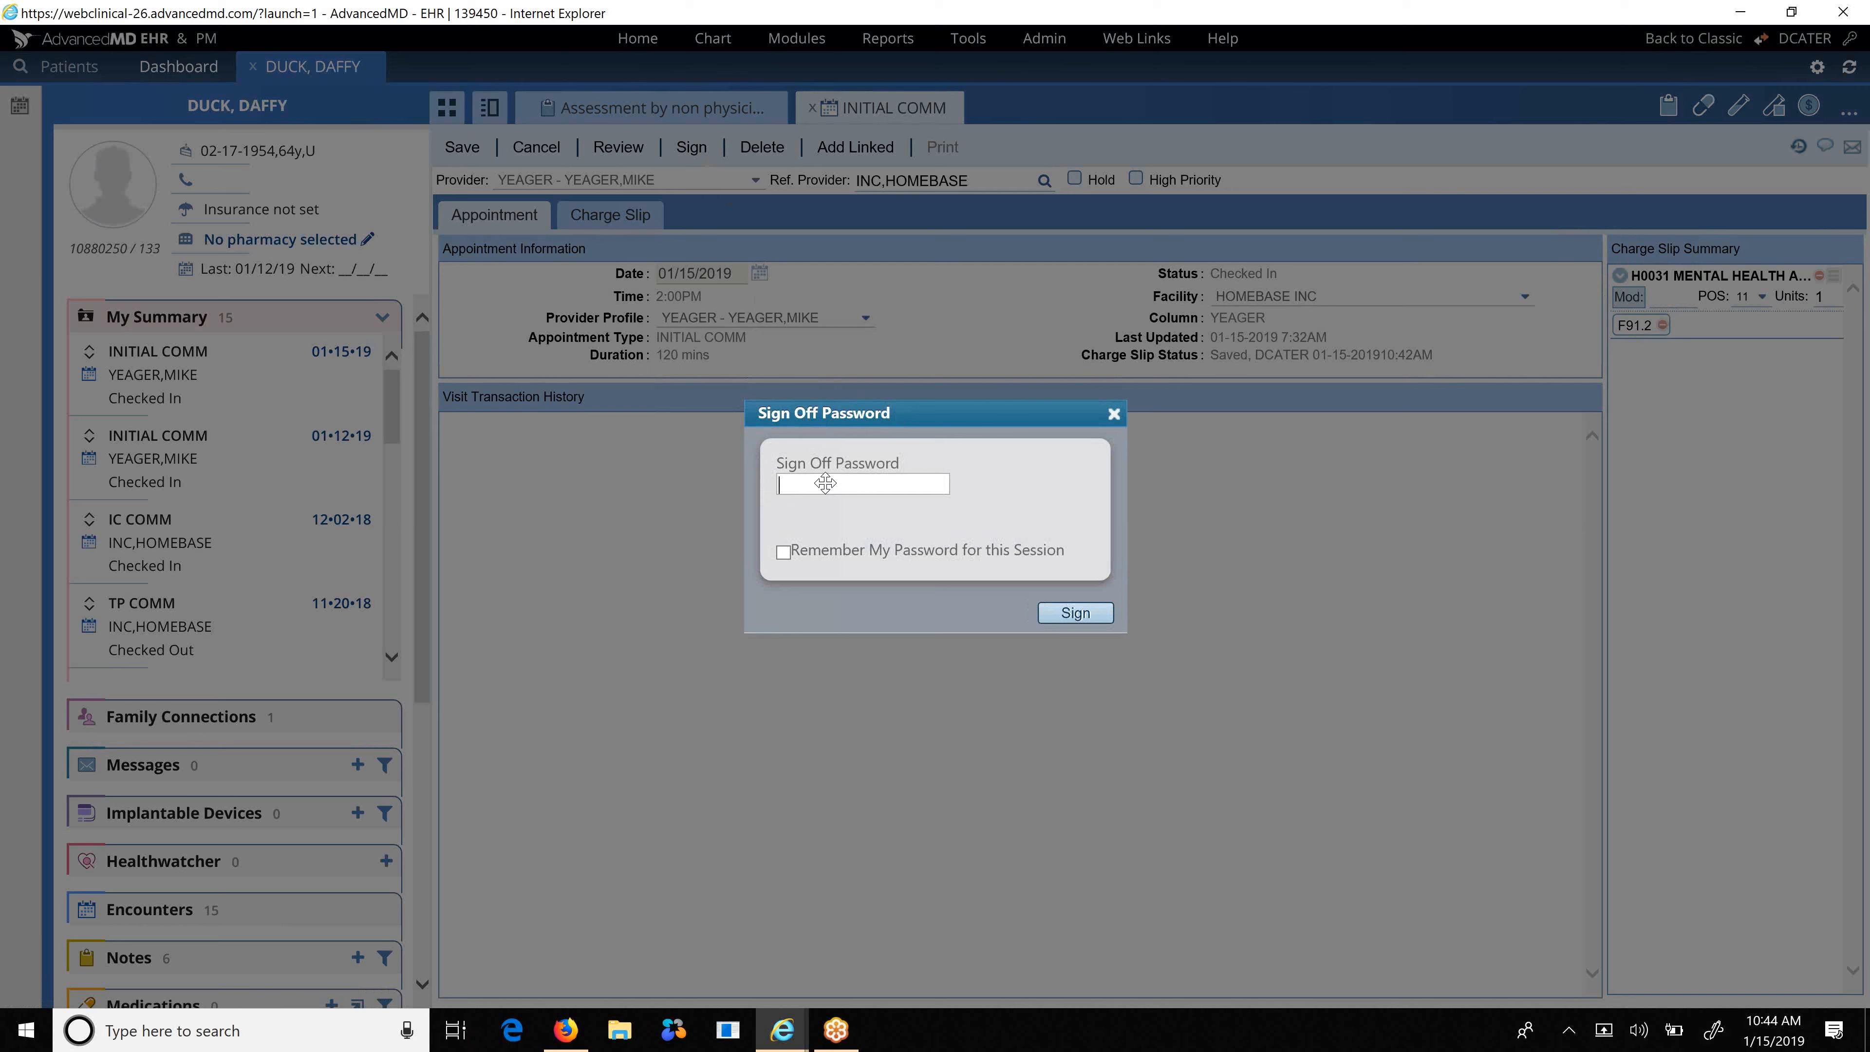
{"action": "left_click", "coordinate": [1113, 414]}
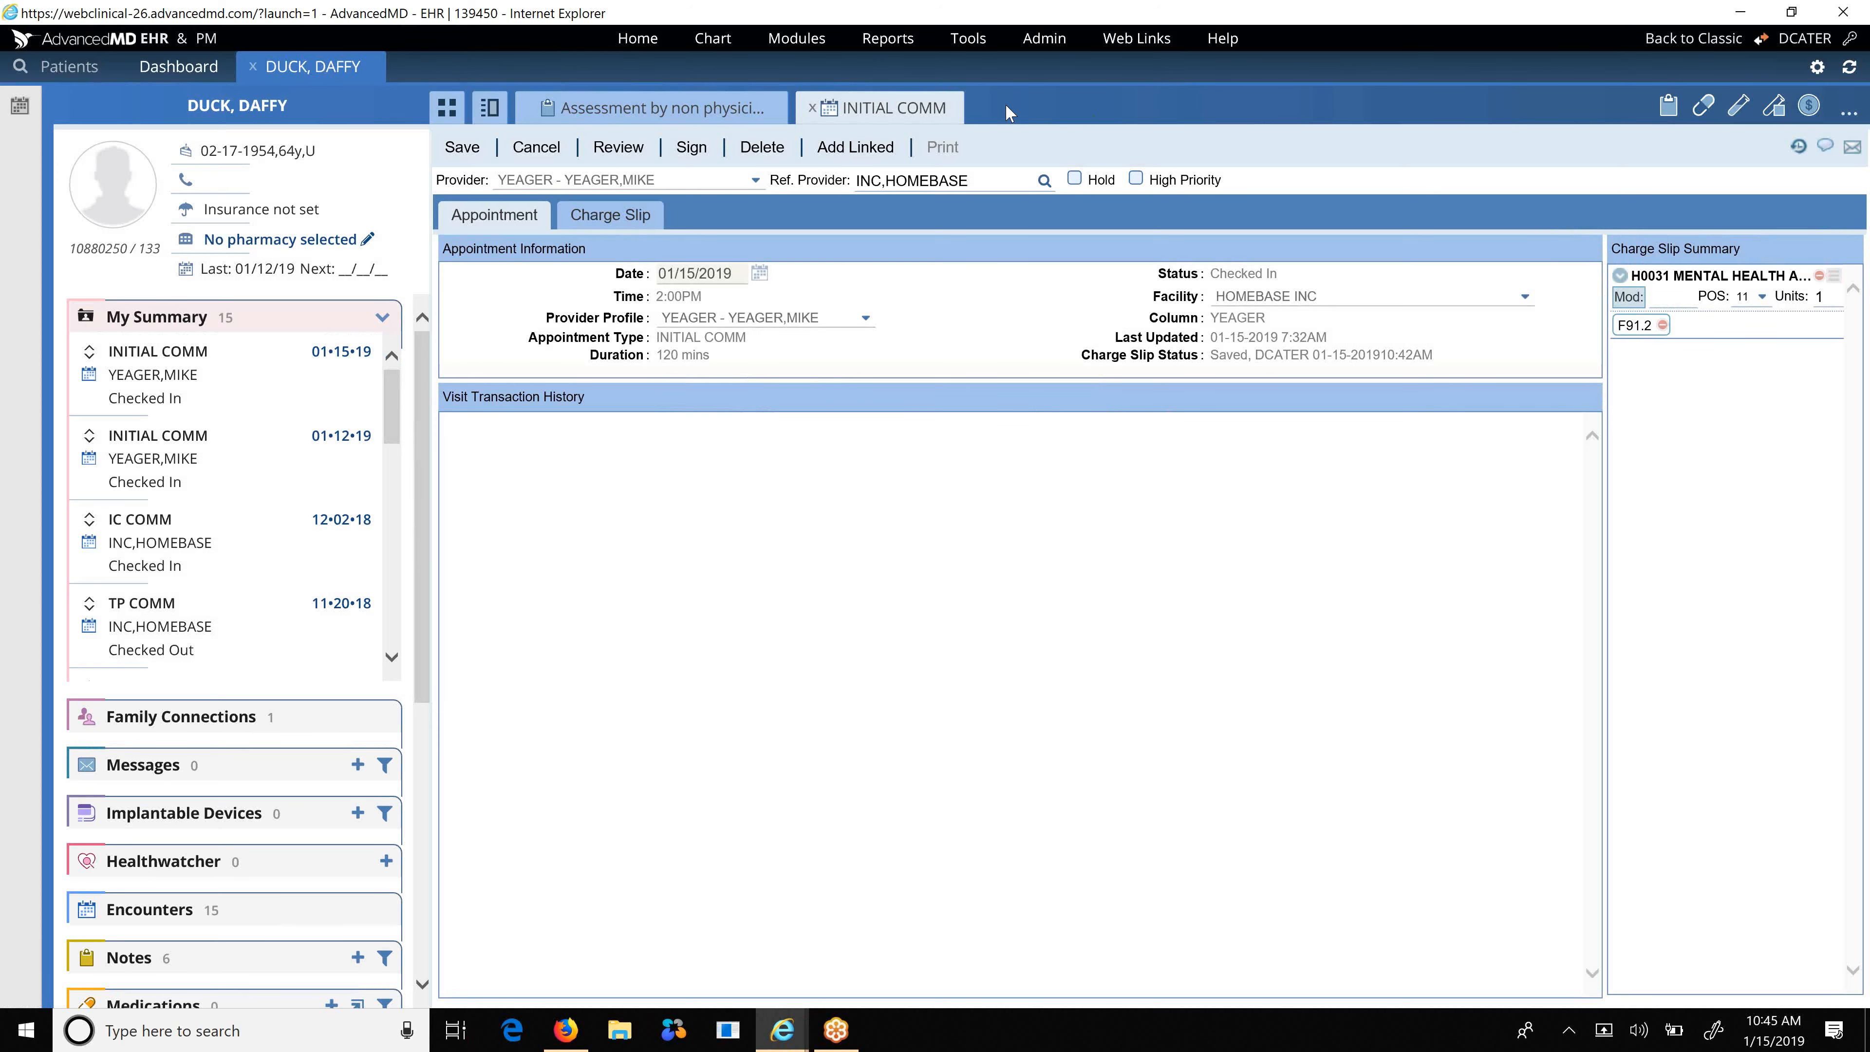
{"action": "left_click", "coordinate": [811, 112]}
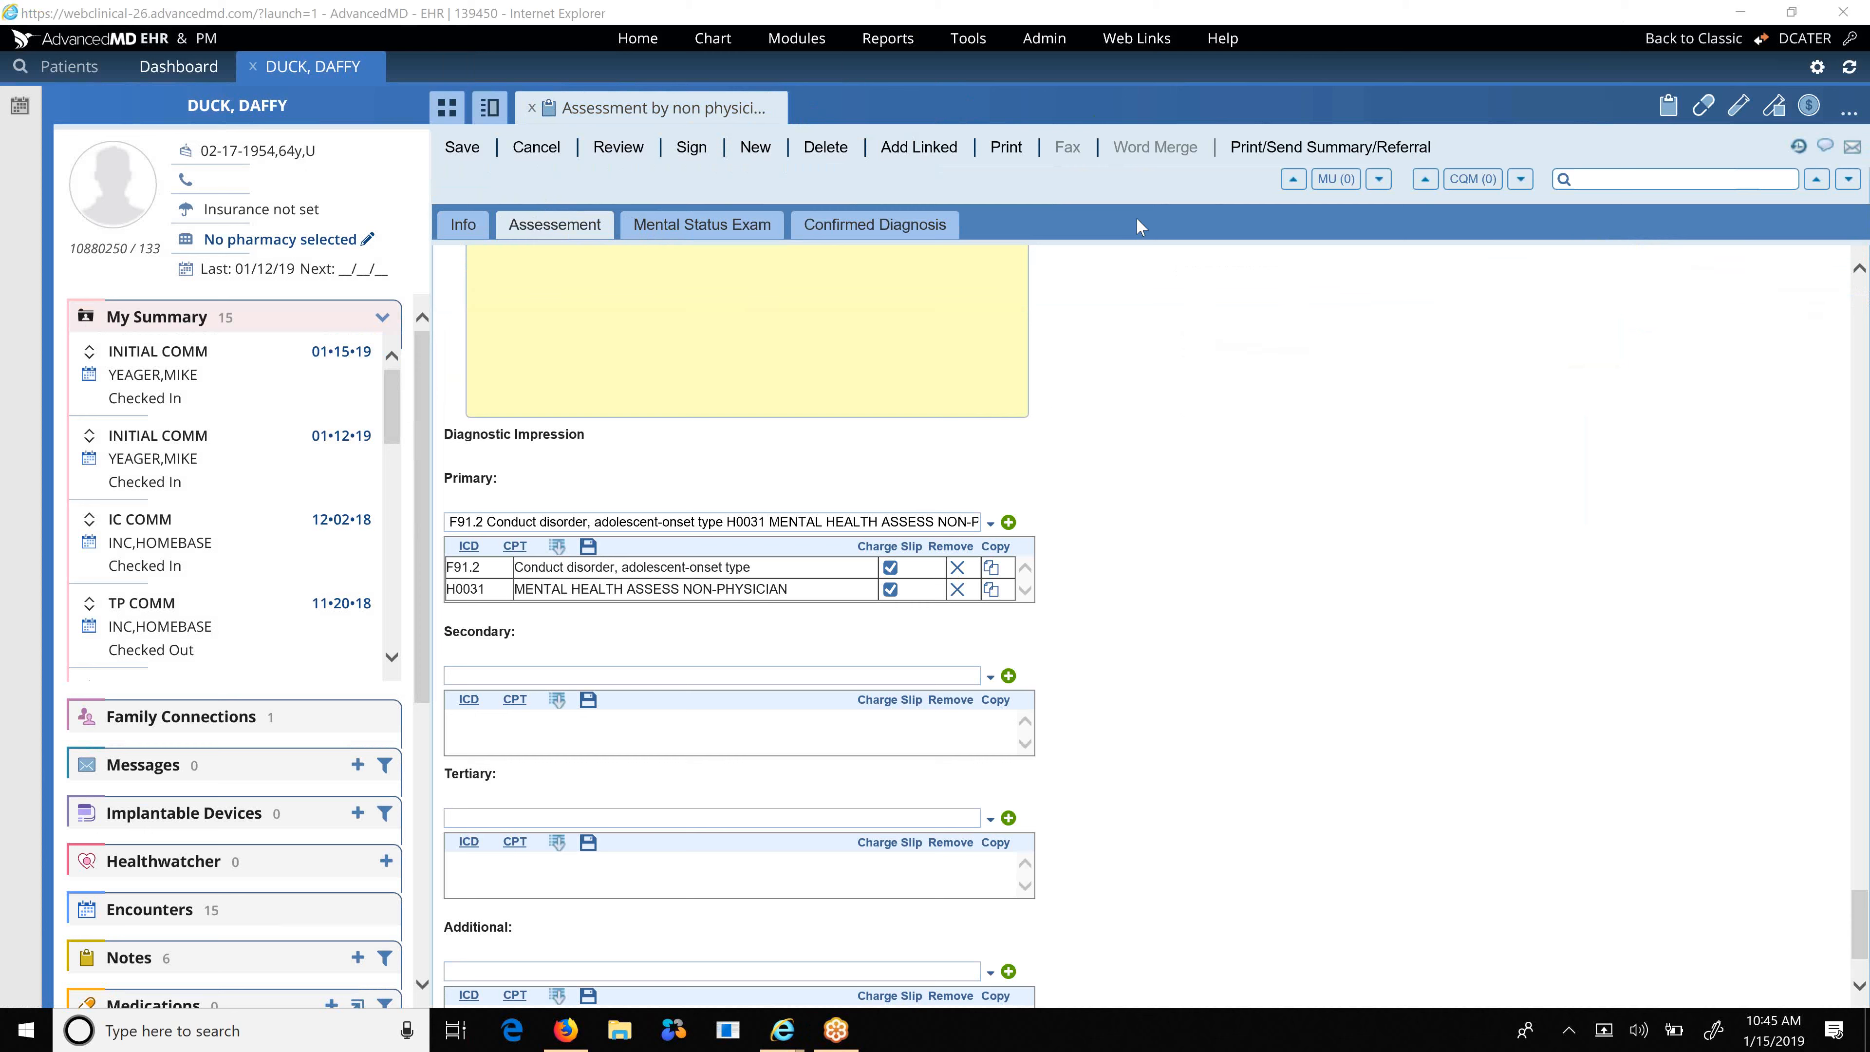
{"action": "left_click", "coordinate": [531, 109]}
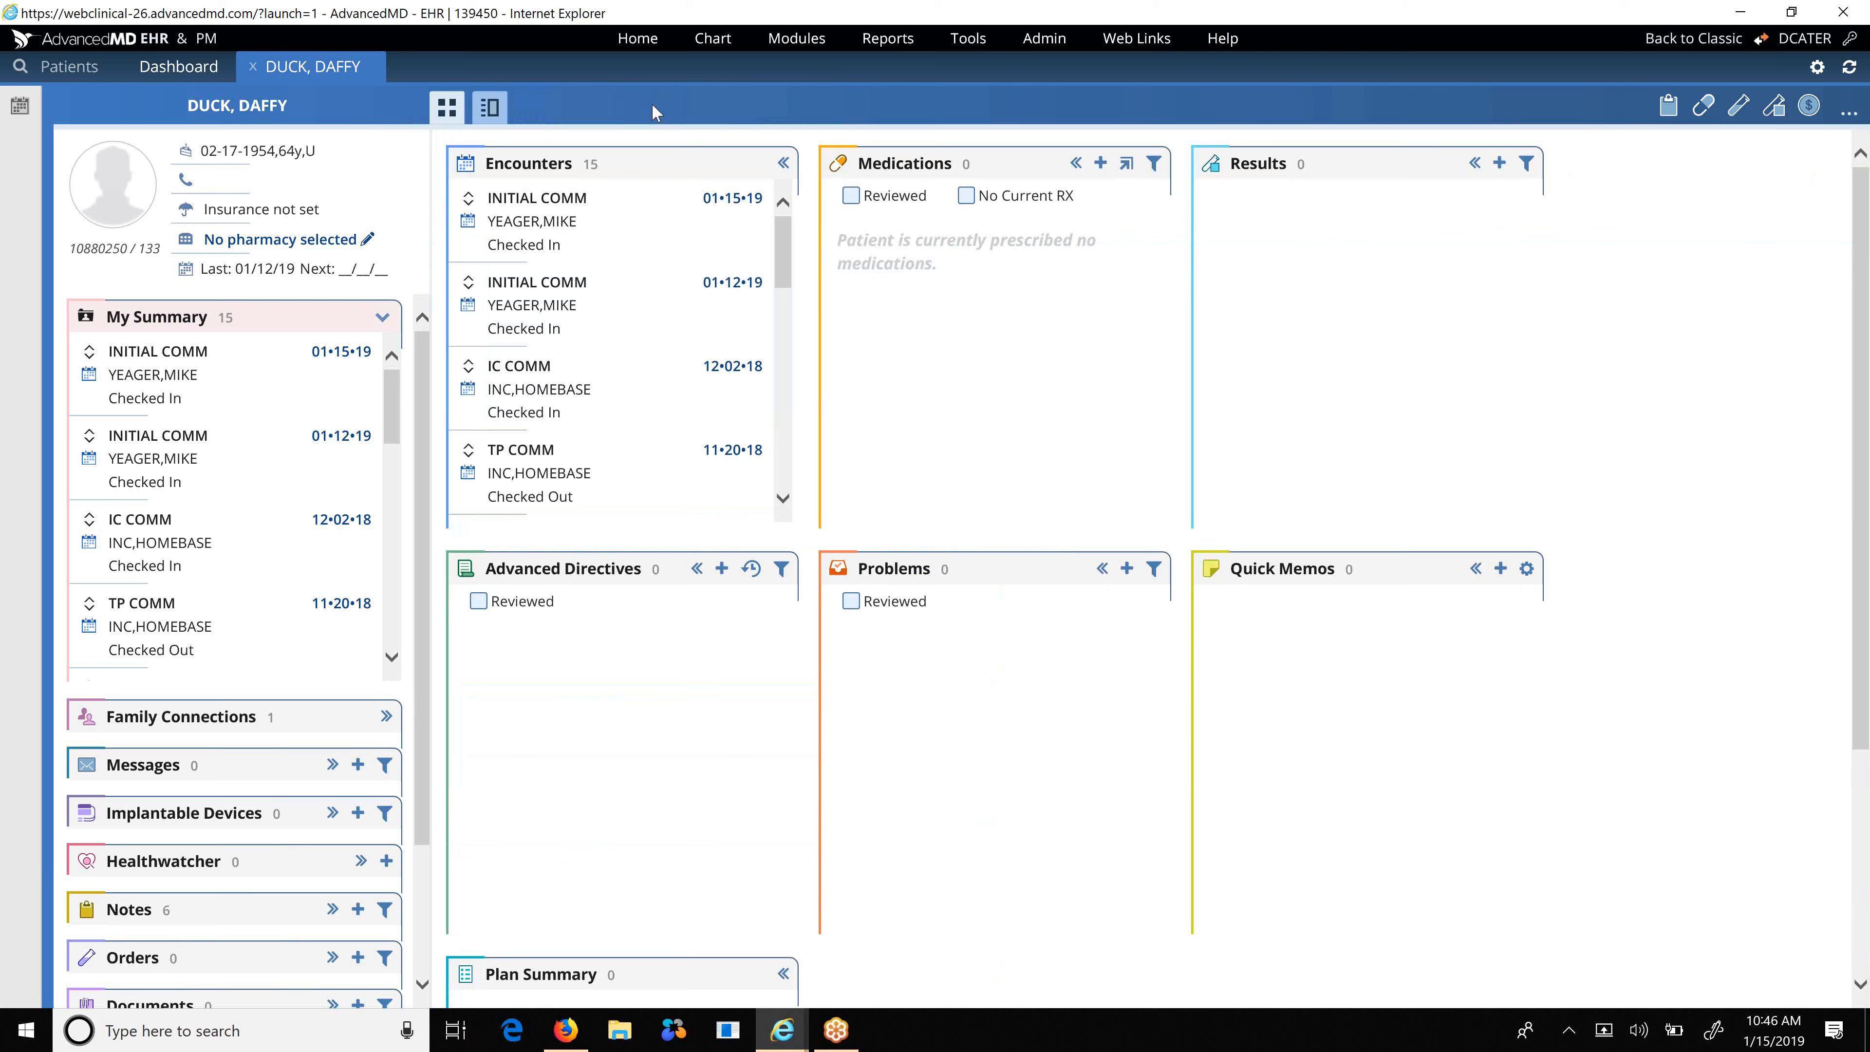
Go back to the main AdvancedMD Dashboard from the patient's chart.
{"action": "left_click", "coordinate": [164, 73]}
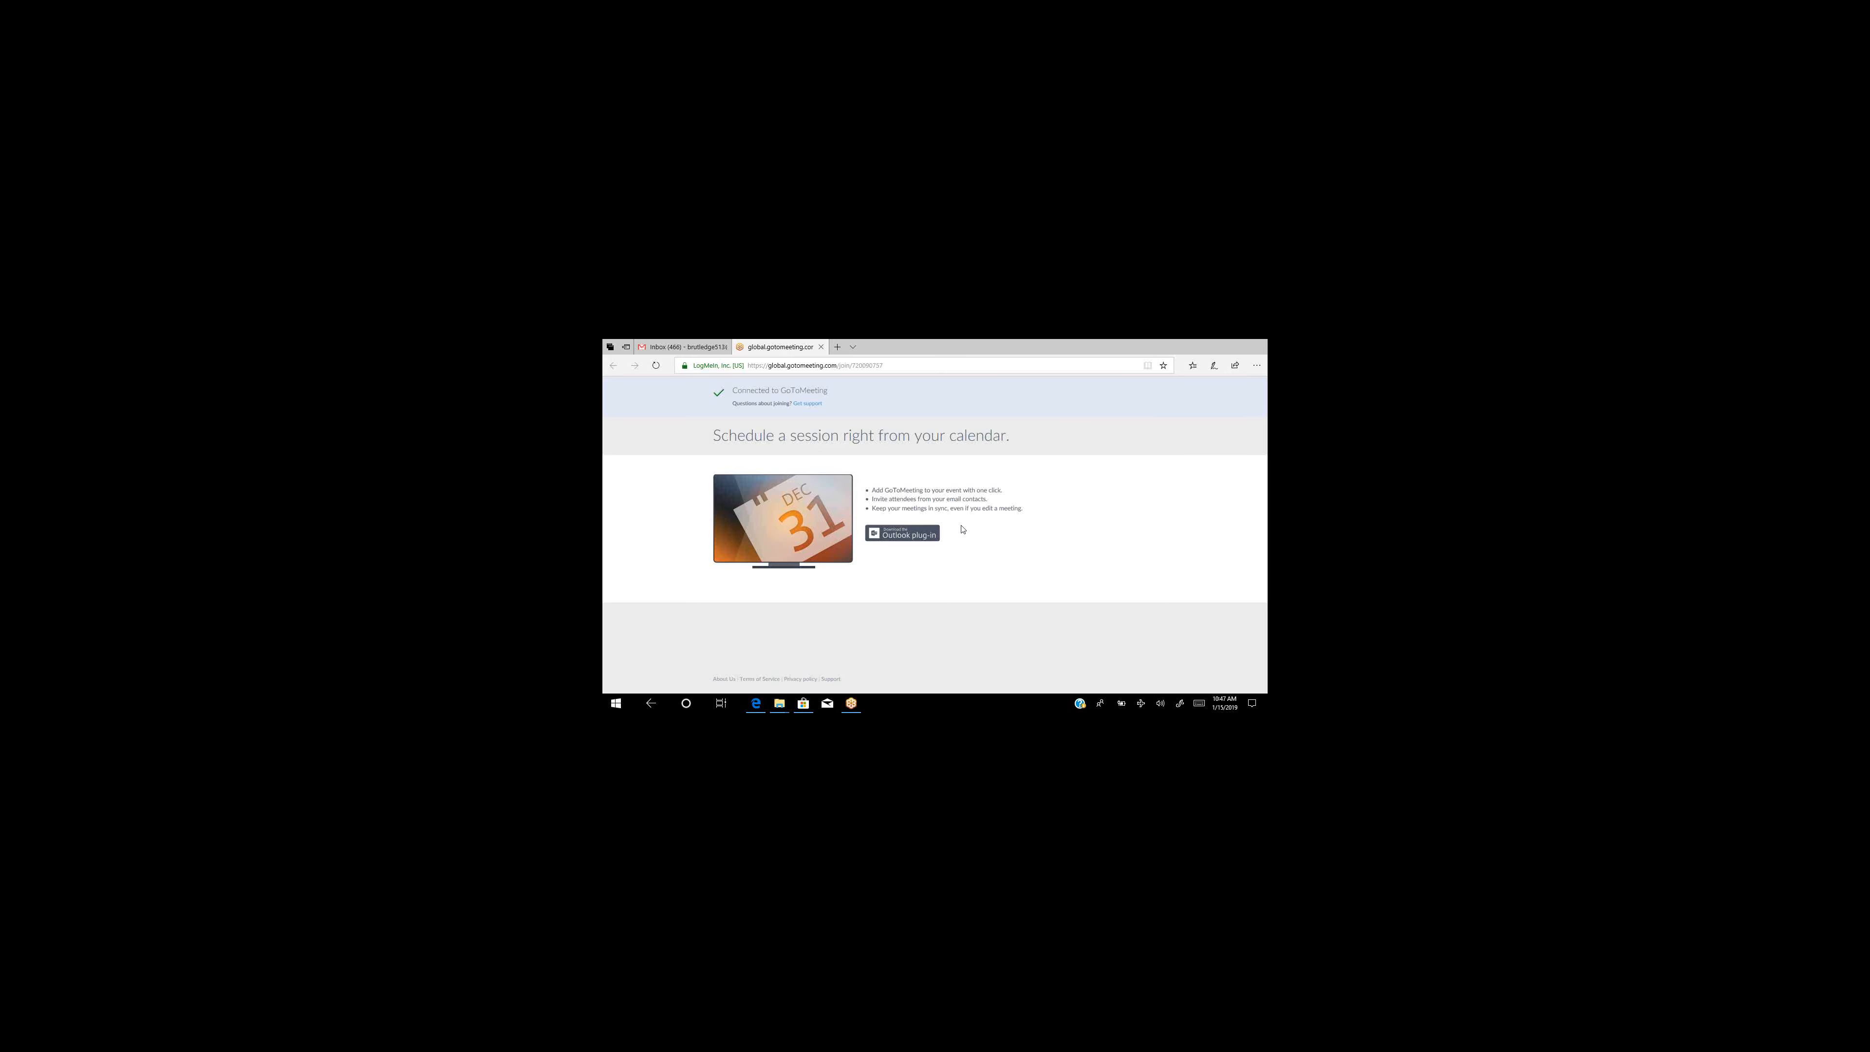
Browse to advancedmd.com, open its LOGIN page, and start entering the user name.
{"action": "left_click", "coordinate": [826, 367]}
{"action": "type", "text": "advanced"}
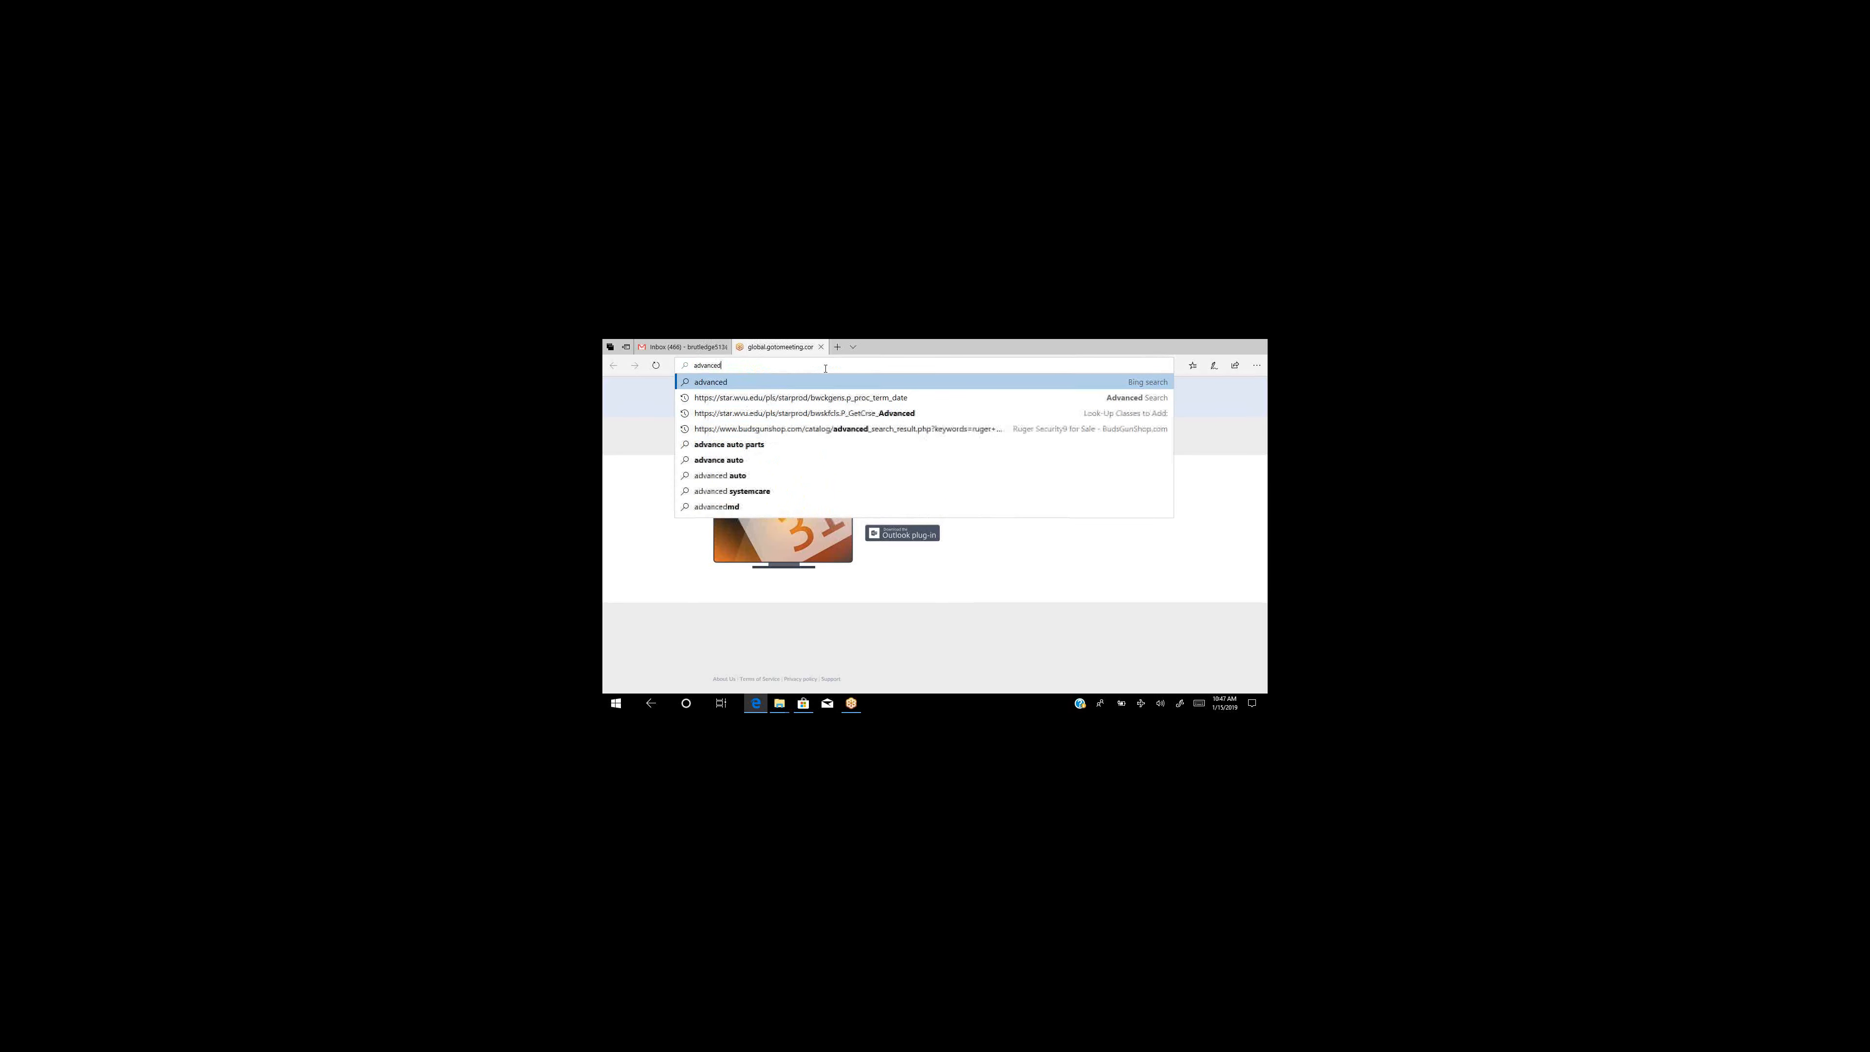
{"action": "type", "text": "md.com"}
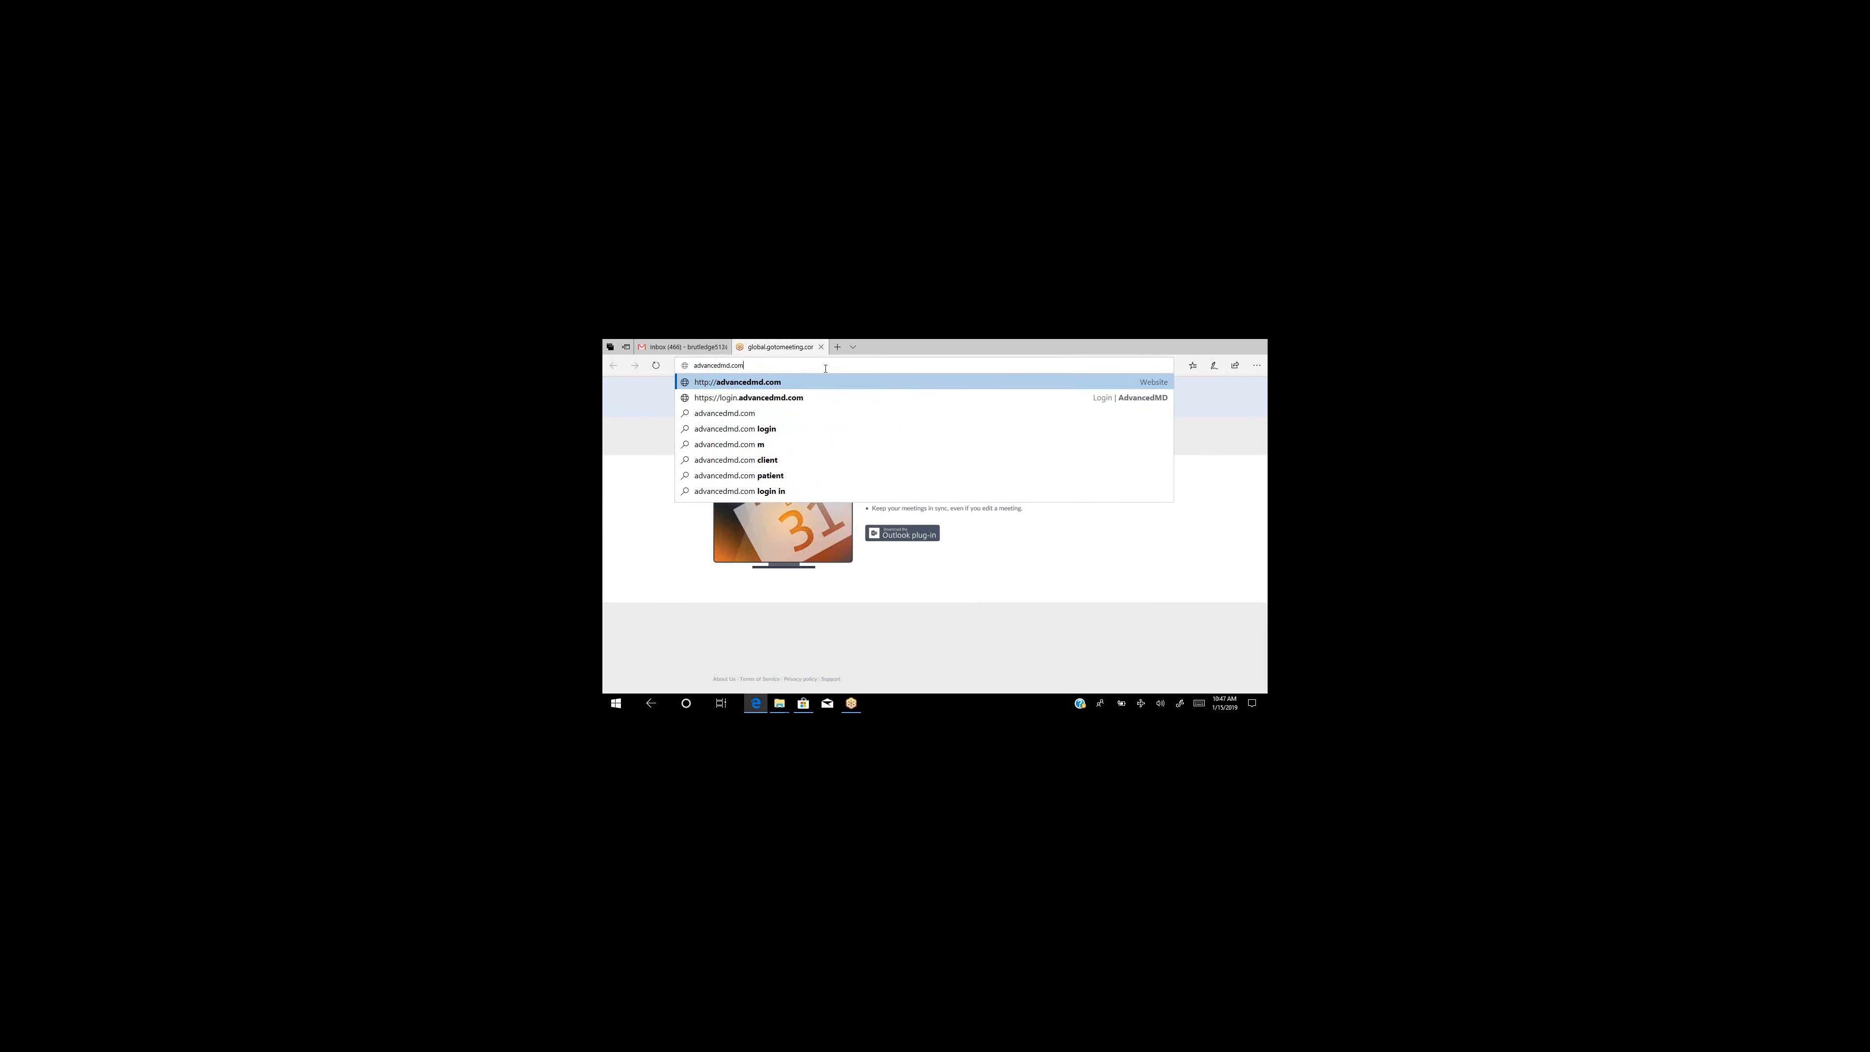
{"action": "key", "text": "Return"}
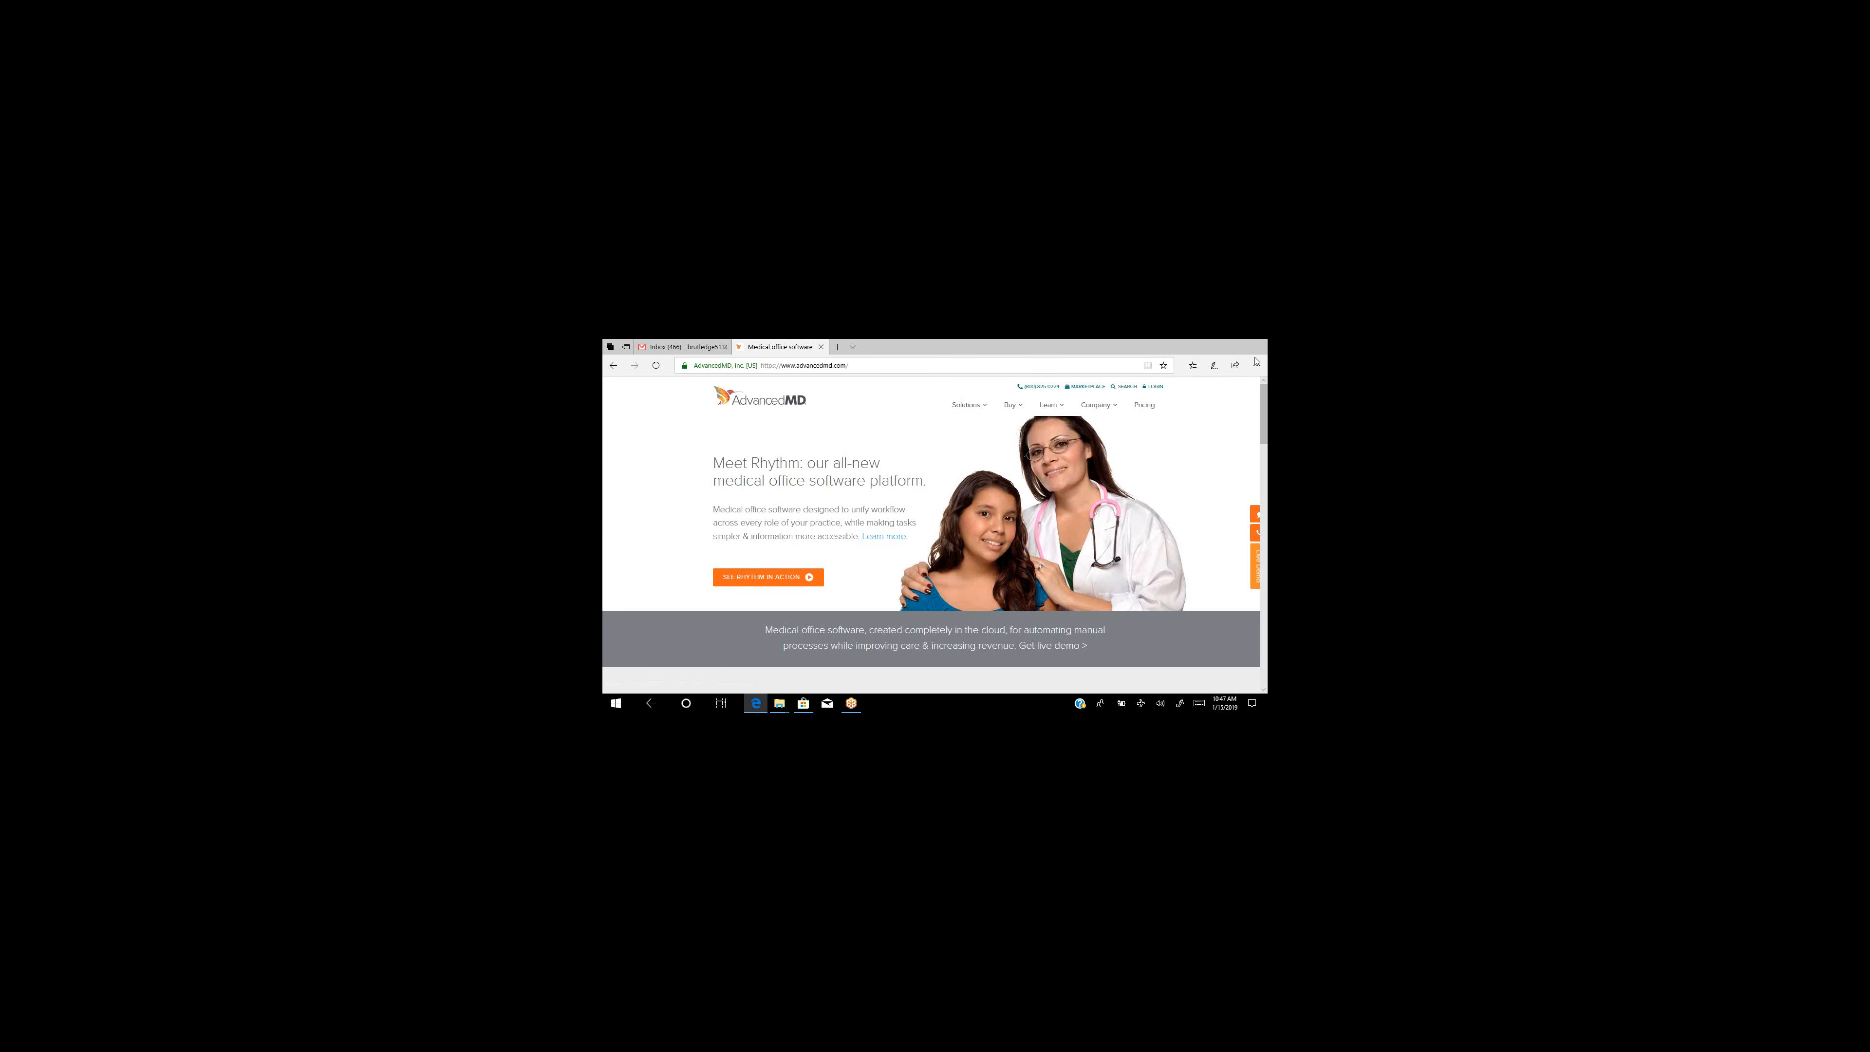
{"action": "double_click", "coordinate": [1152, 388]}
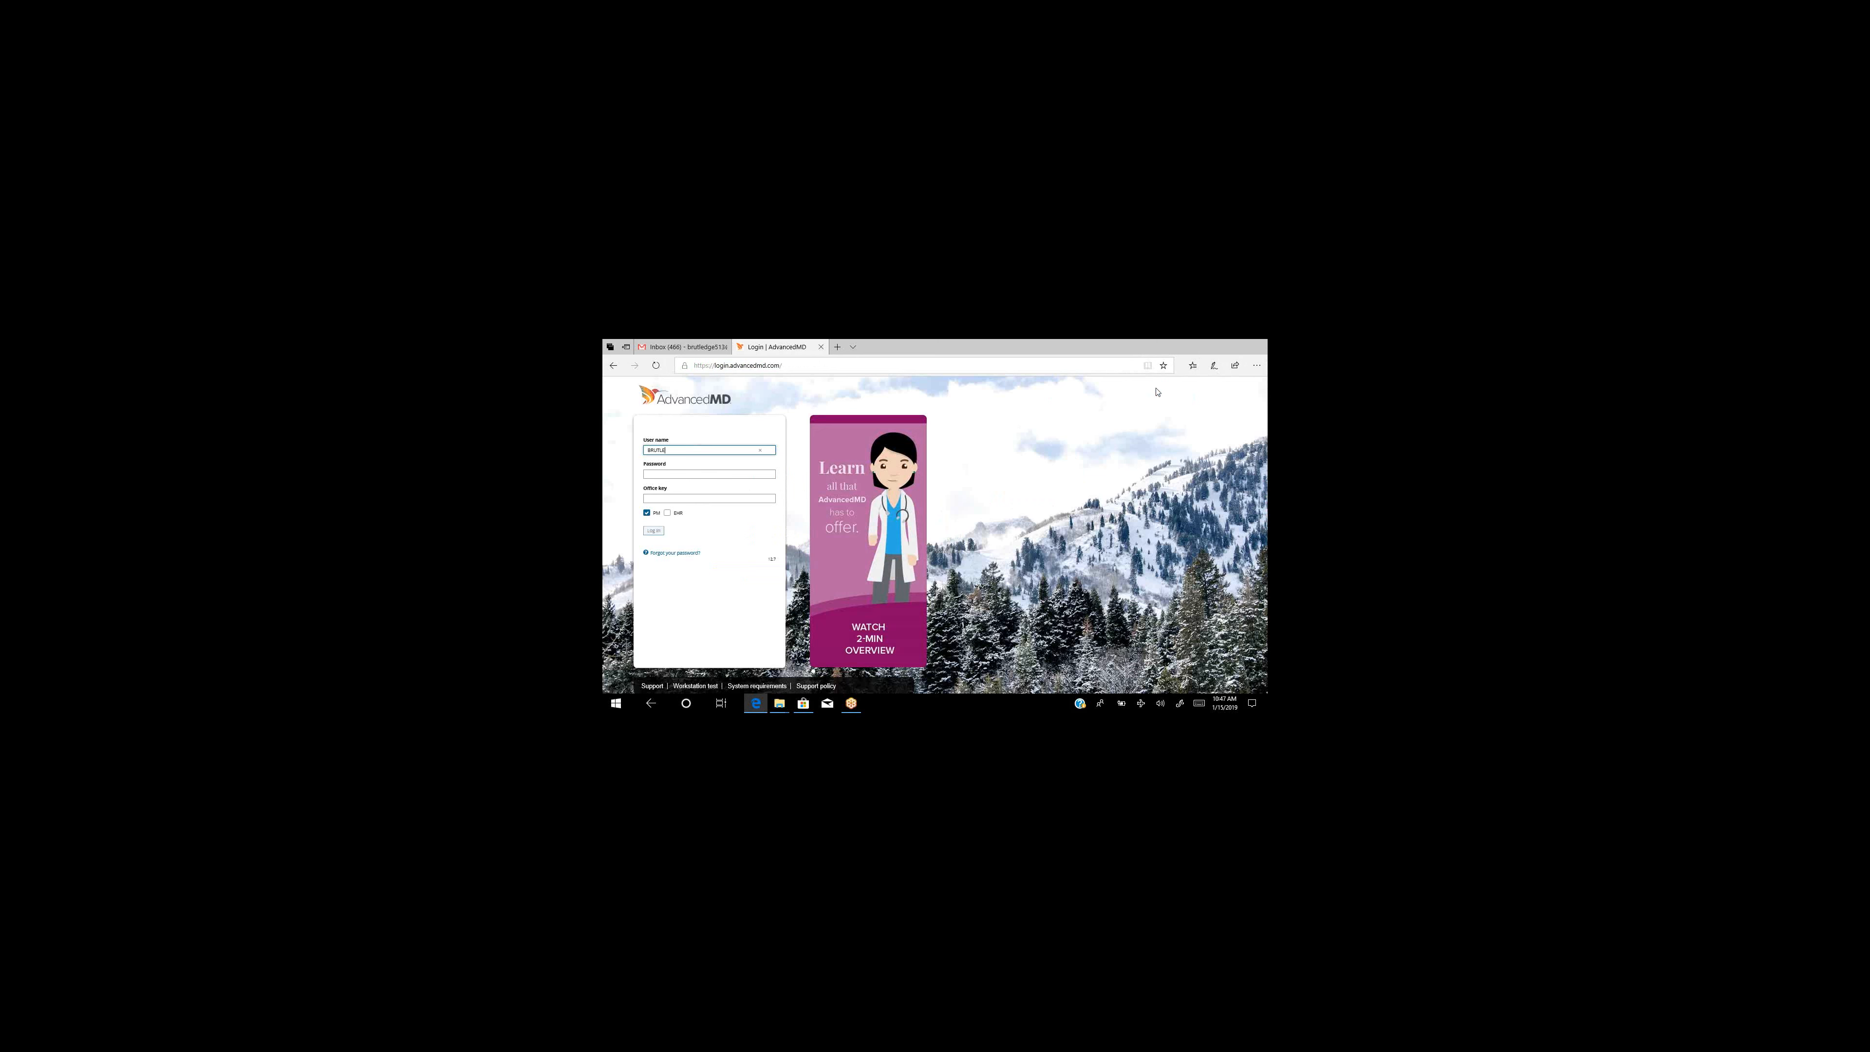
{"action": "type", "text": "DGE"}
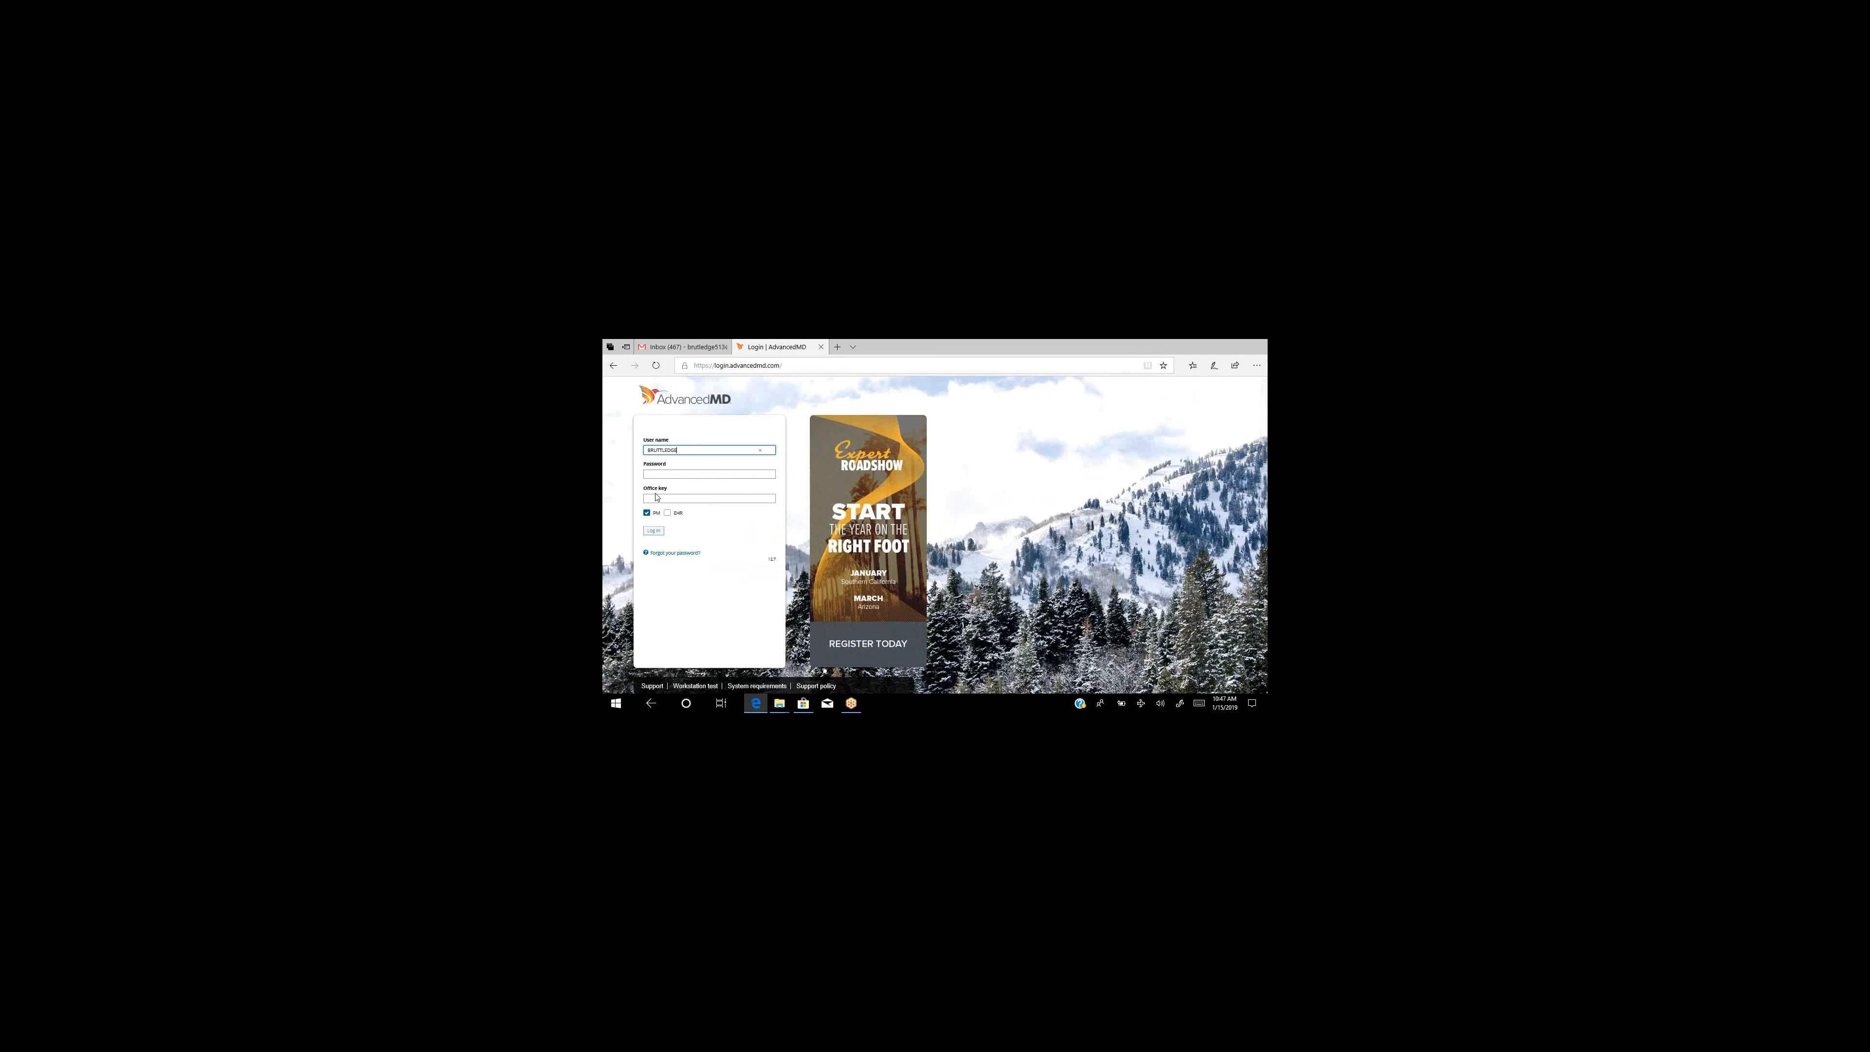
Enter the account password and office key, log in, and let Edge save the password.
{"action": "left_click", "coordinate": [662, 476]}
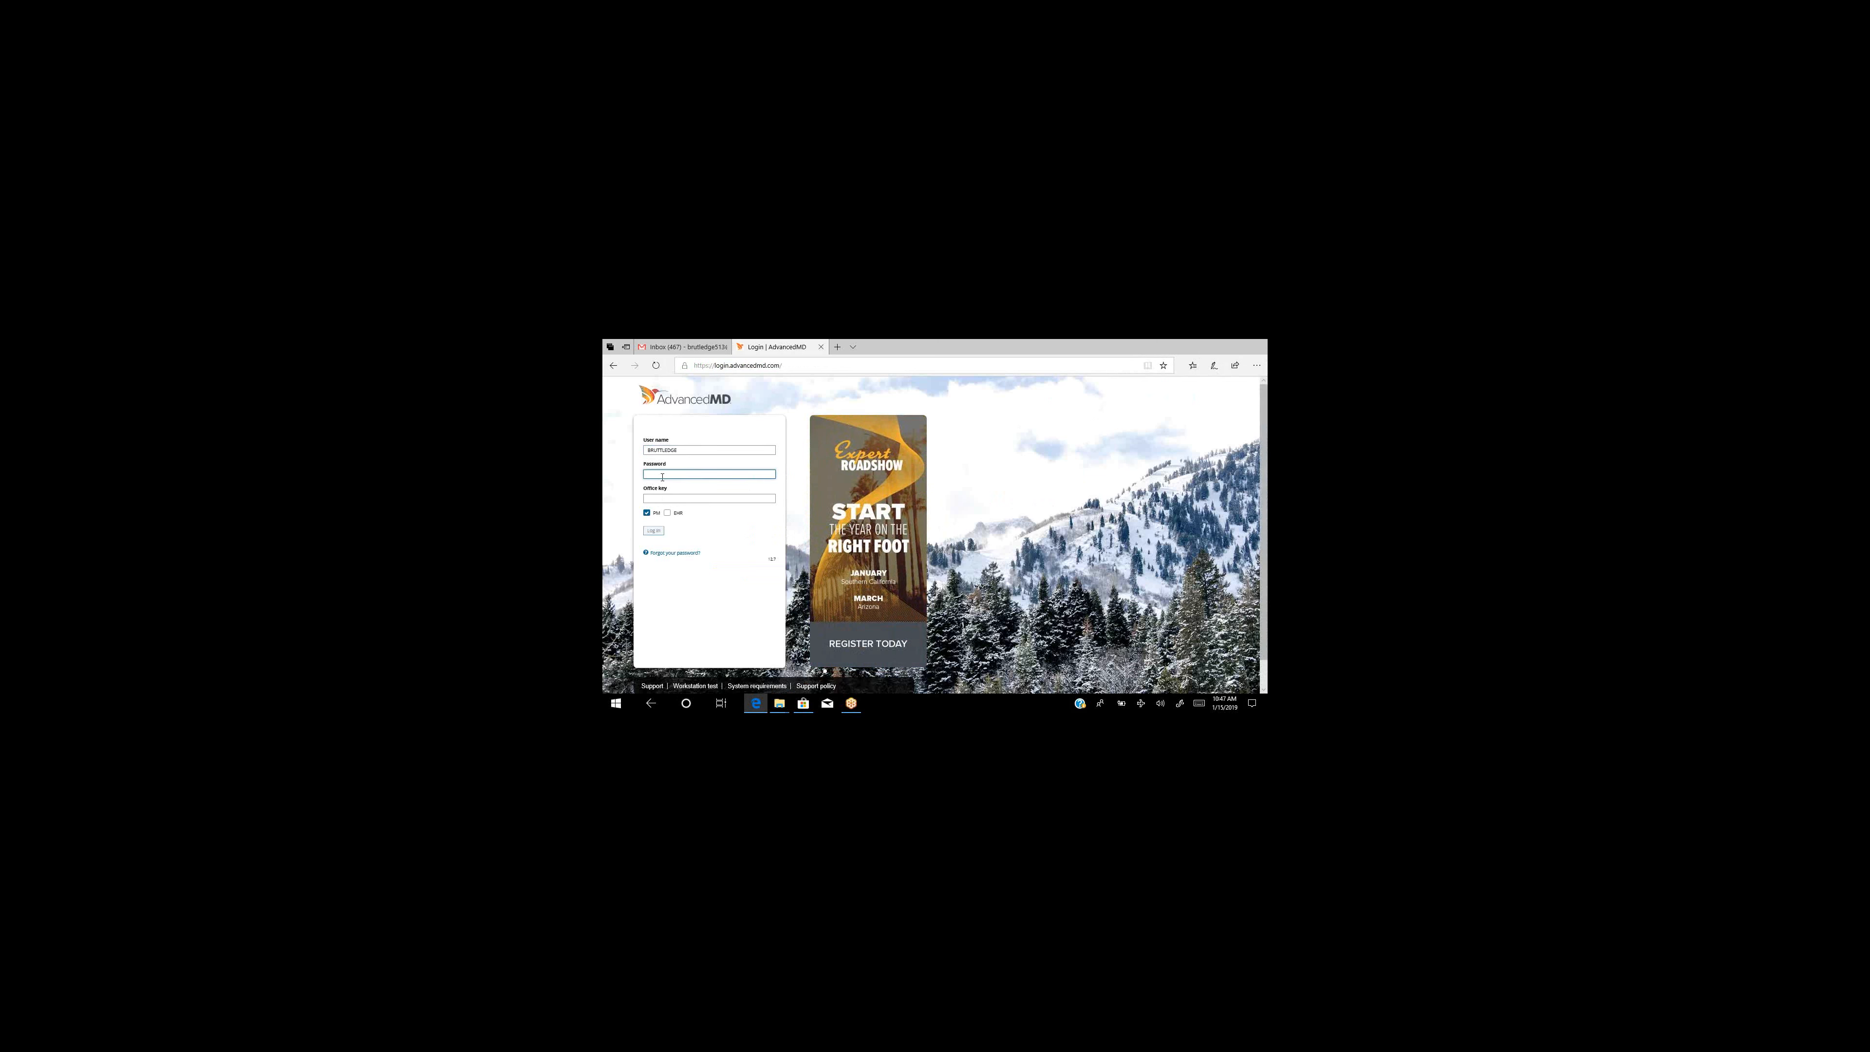
{"action": "type", "text": "••••••••"}
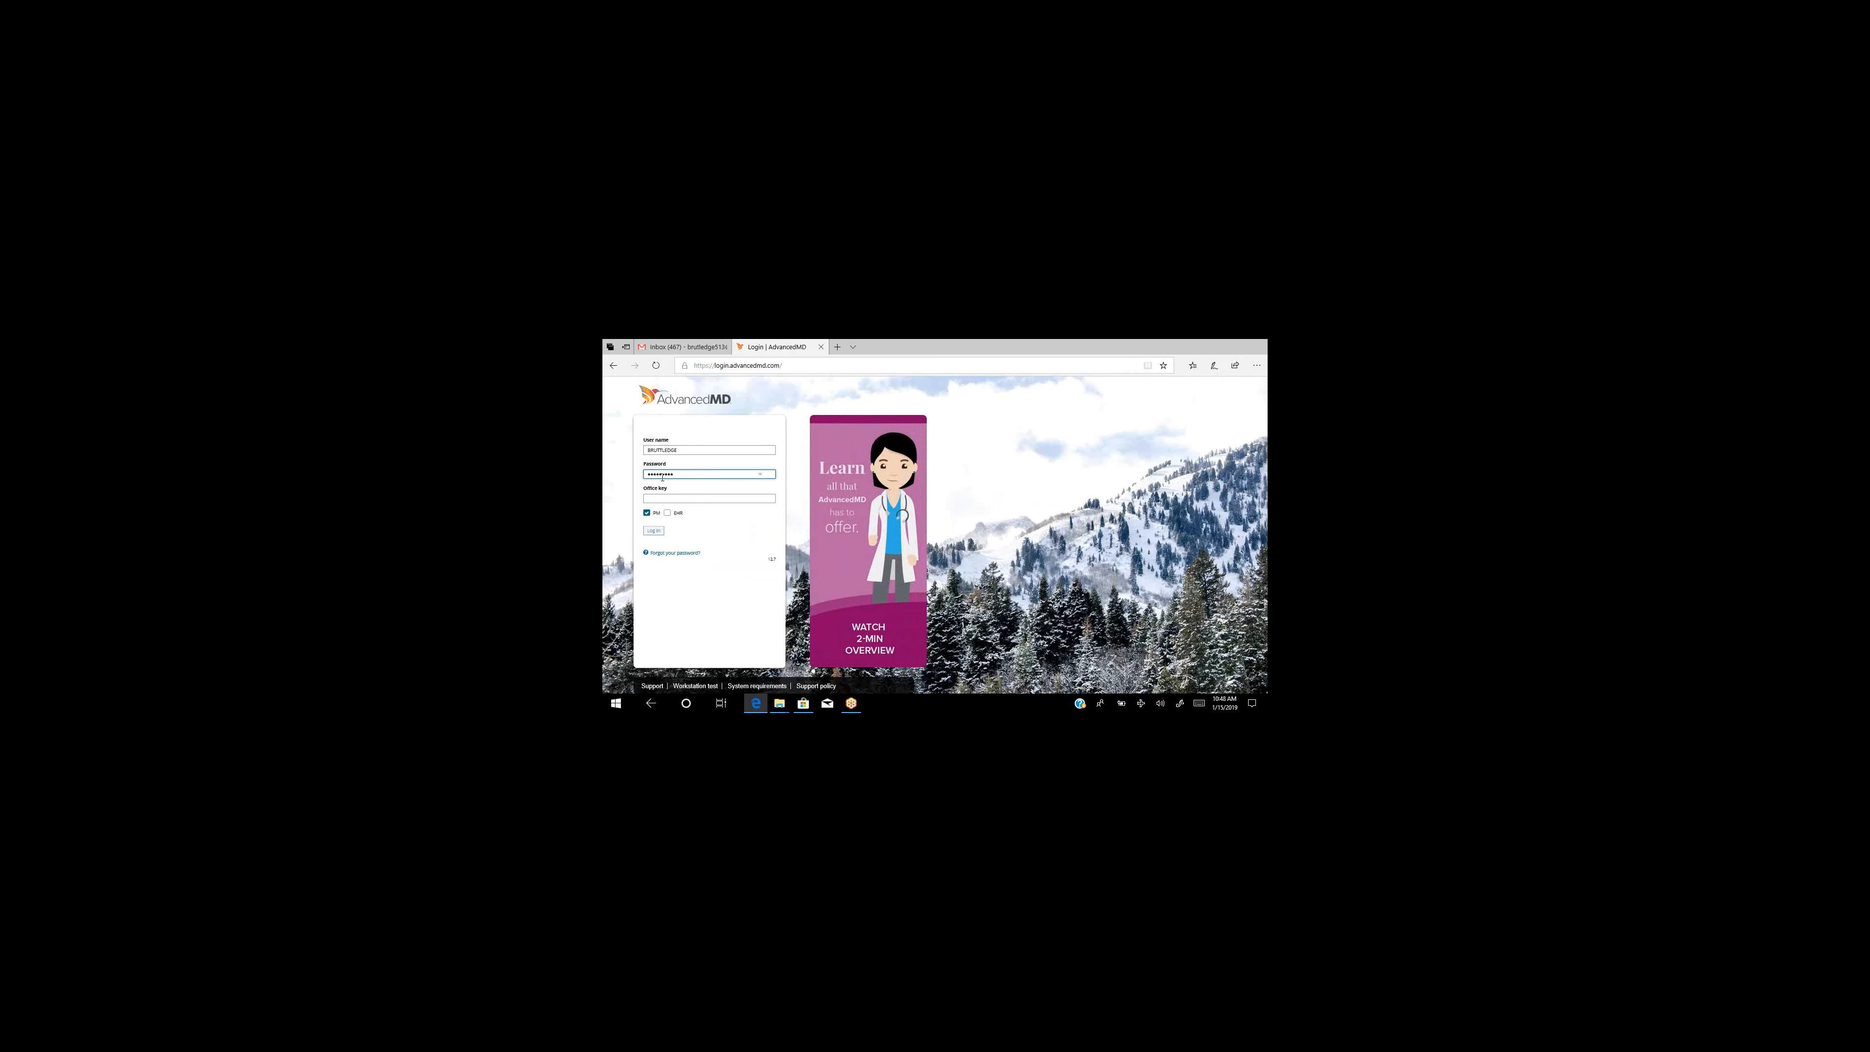
{"action": "left_click", "coordinate": [681, 501]}
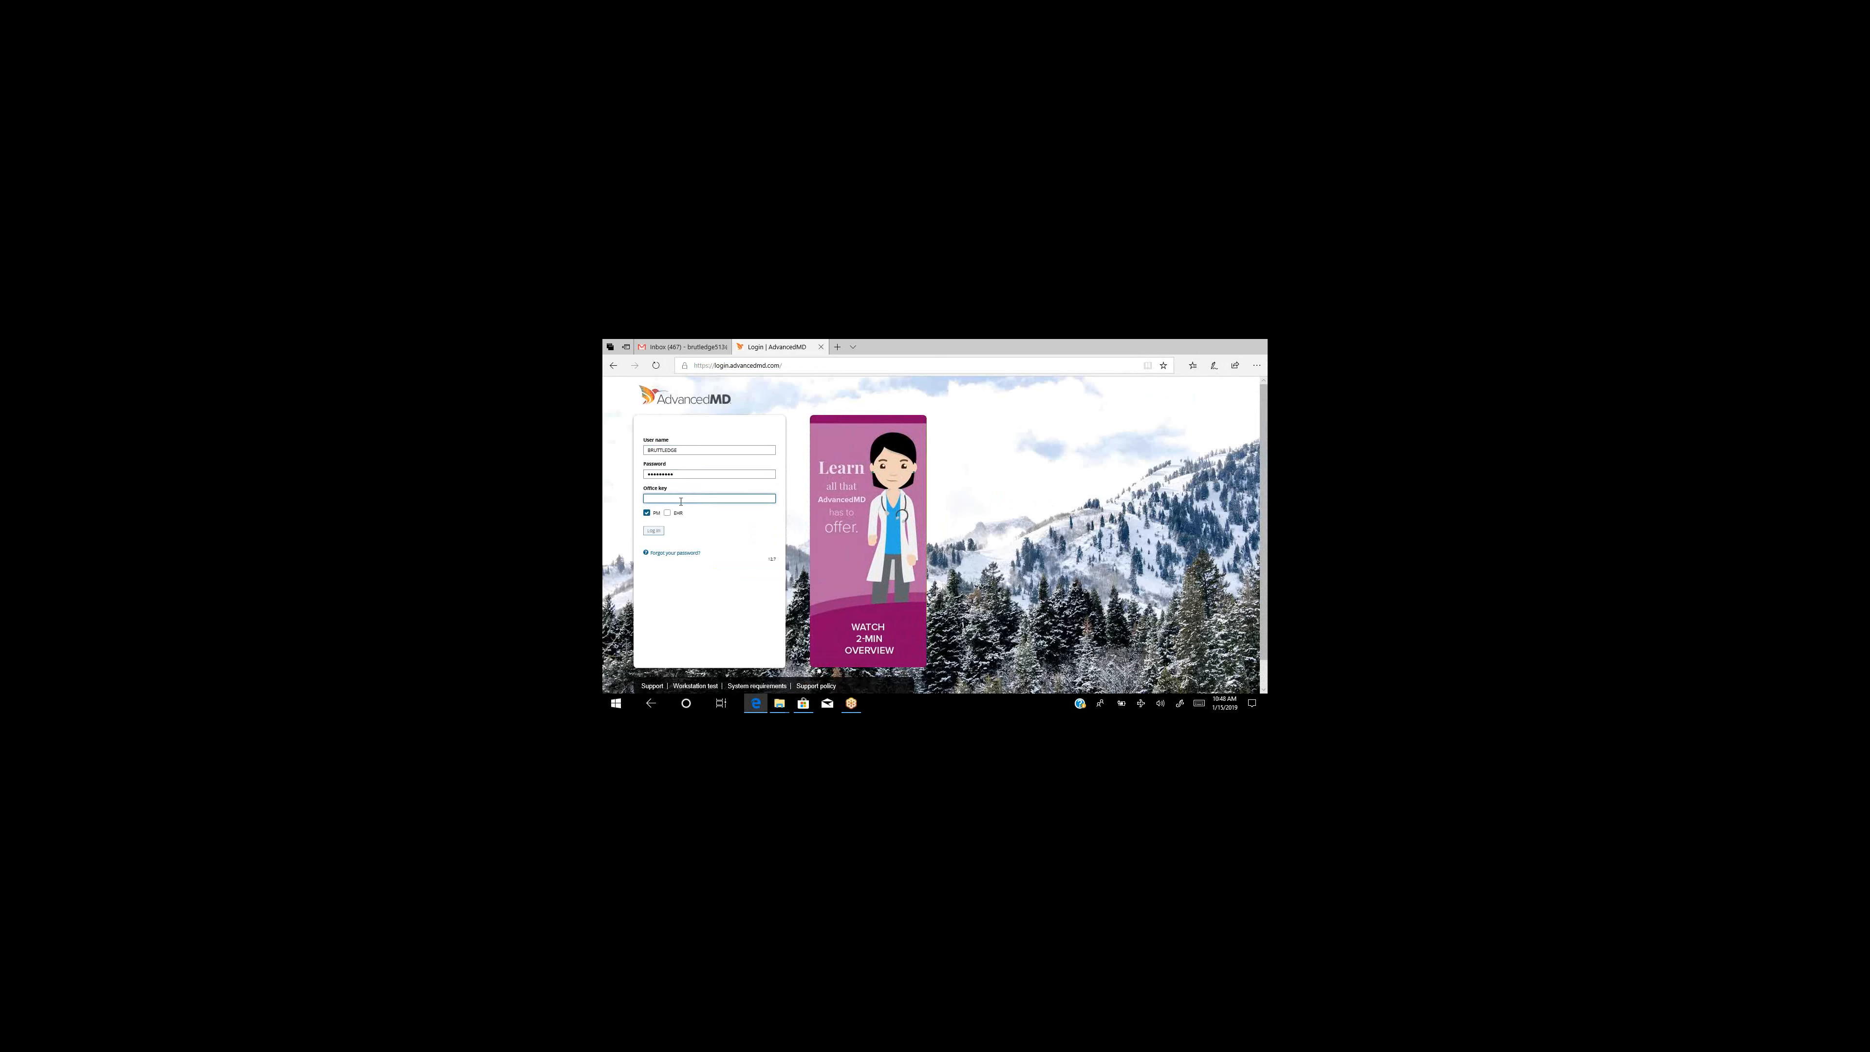
{"action": "type", "text": "139450"}
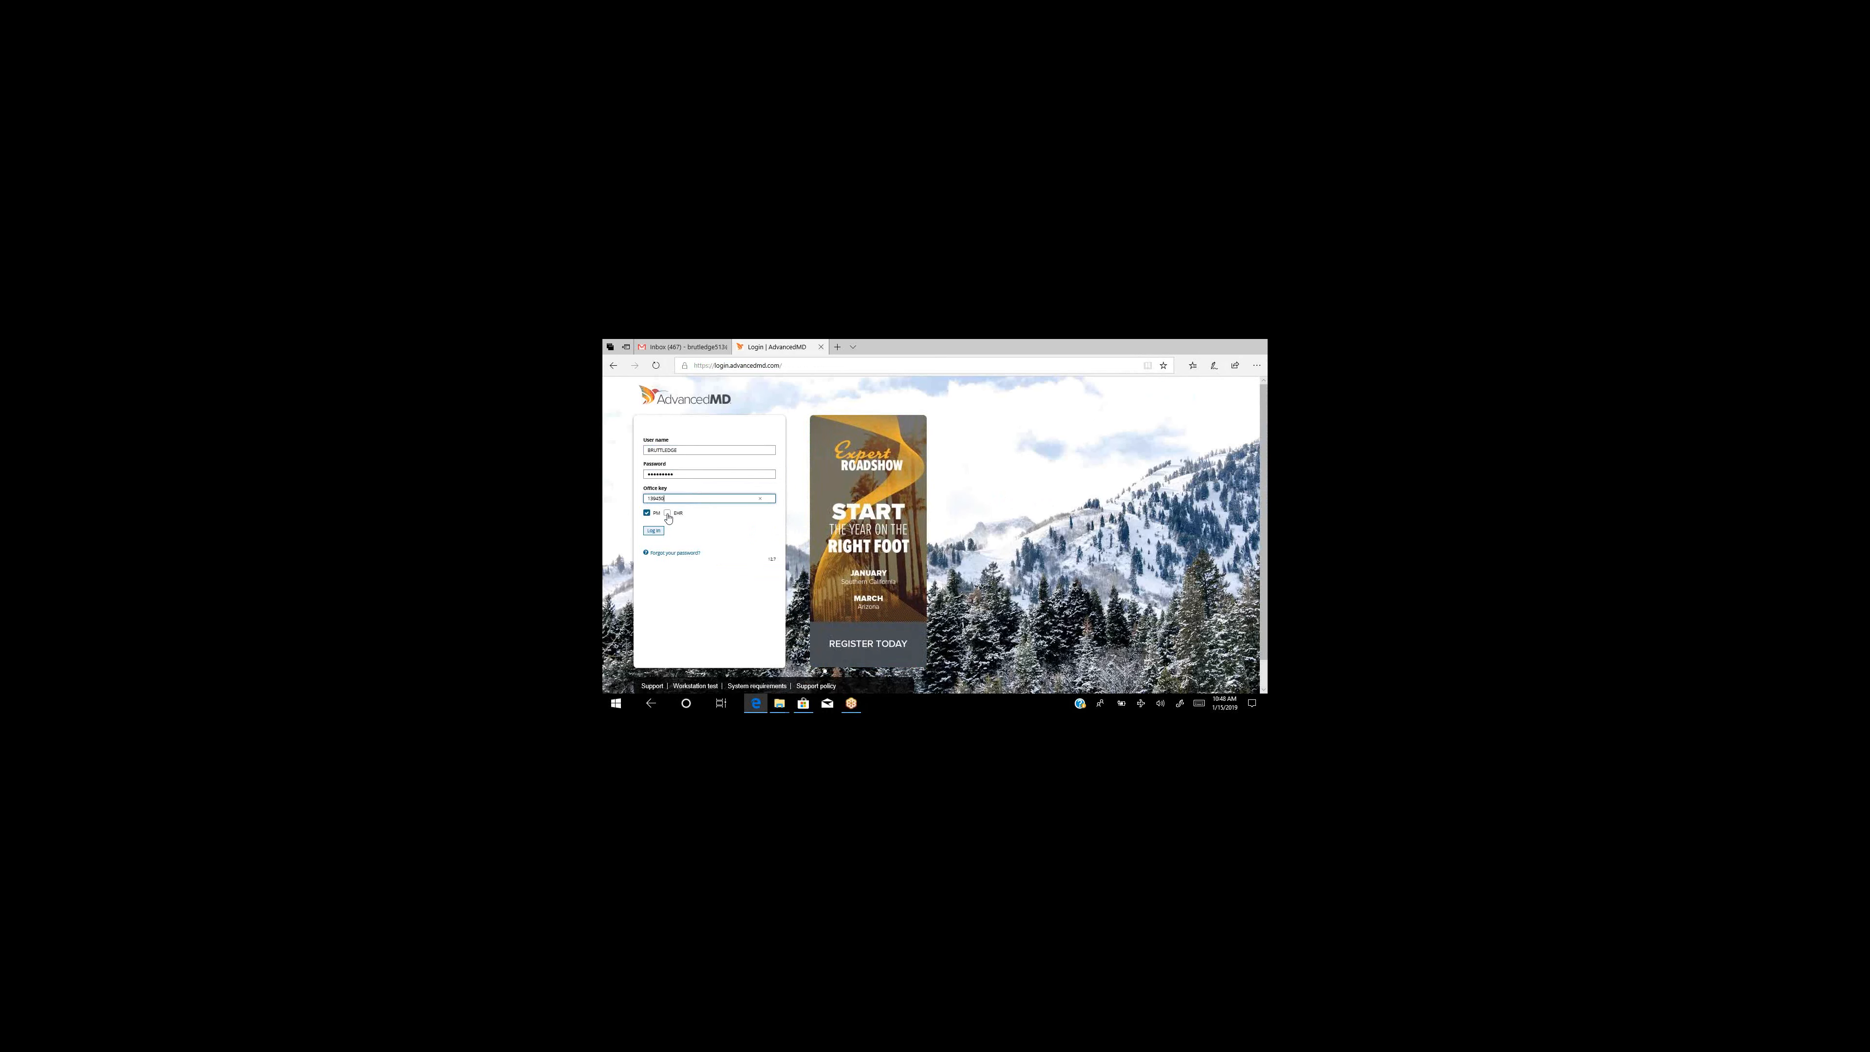
{"action": "left_click", "coordinate": [653, 531]}
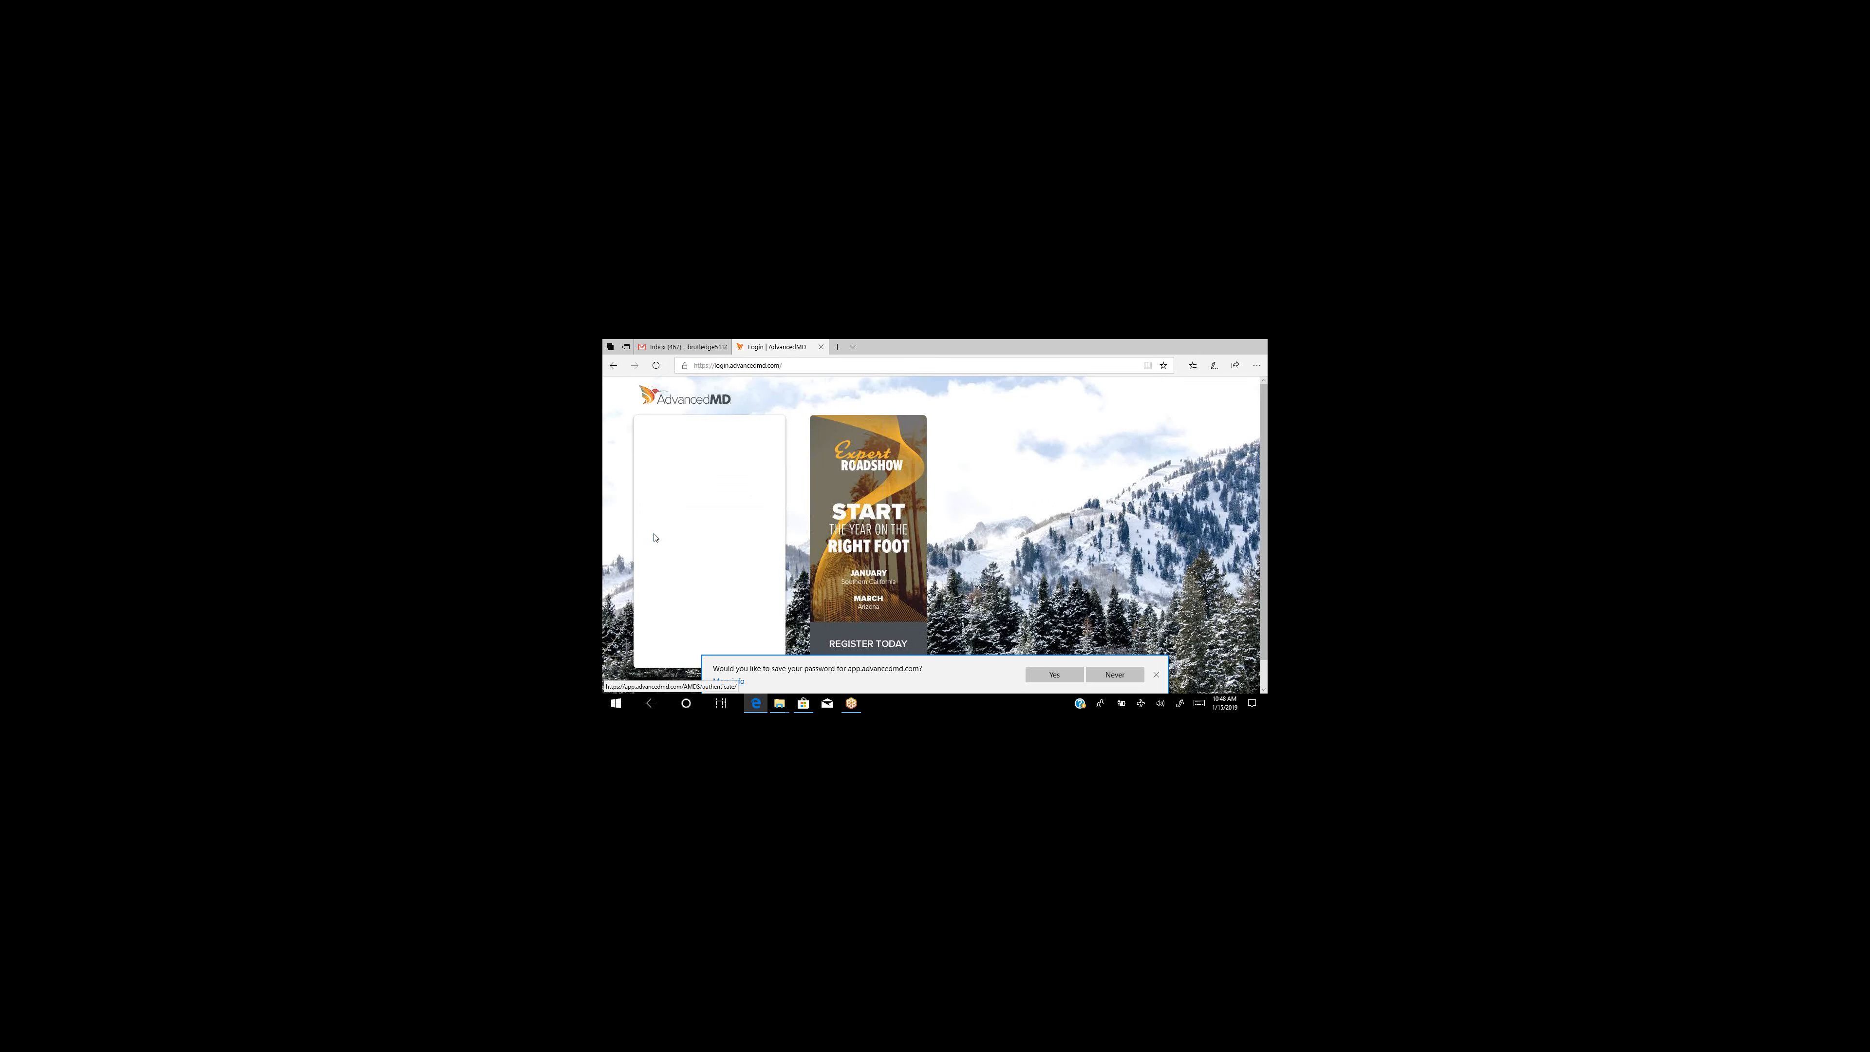
{"action": "left_click", "coordinate": [1054, 675]}
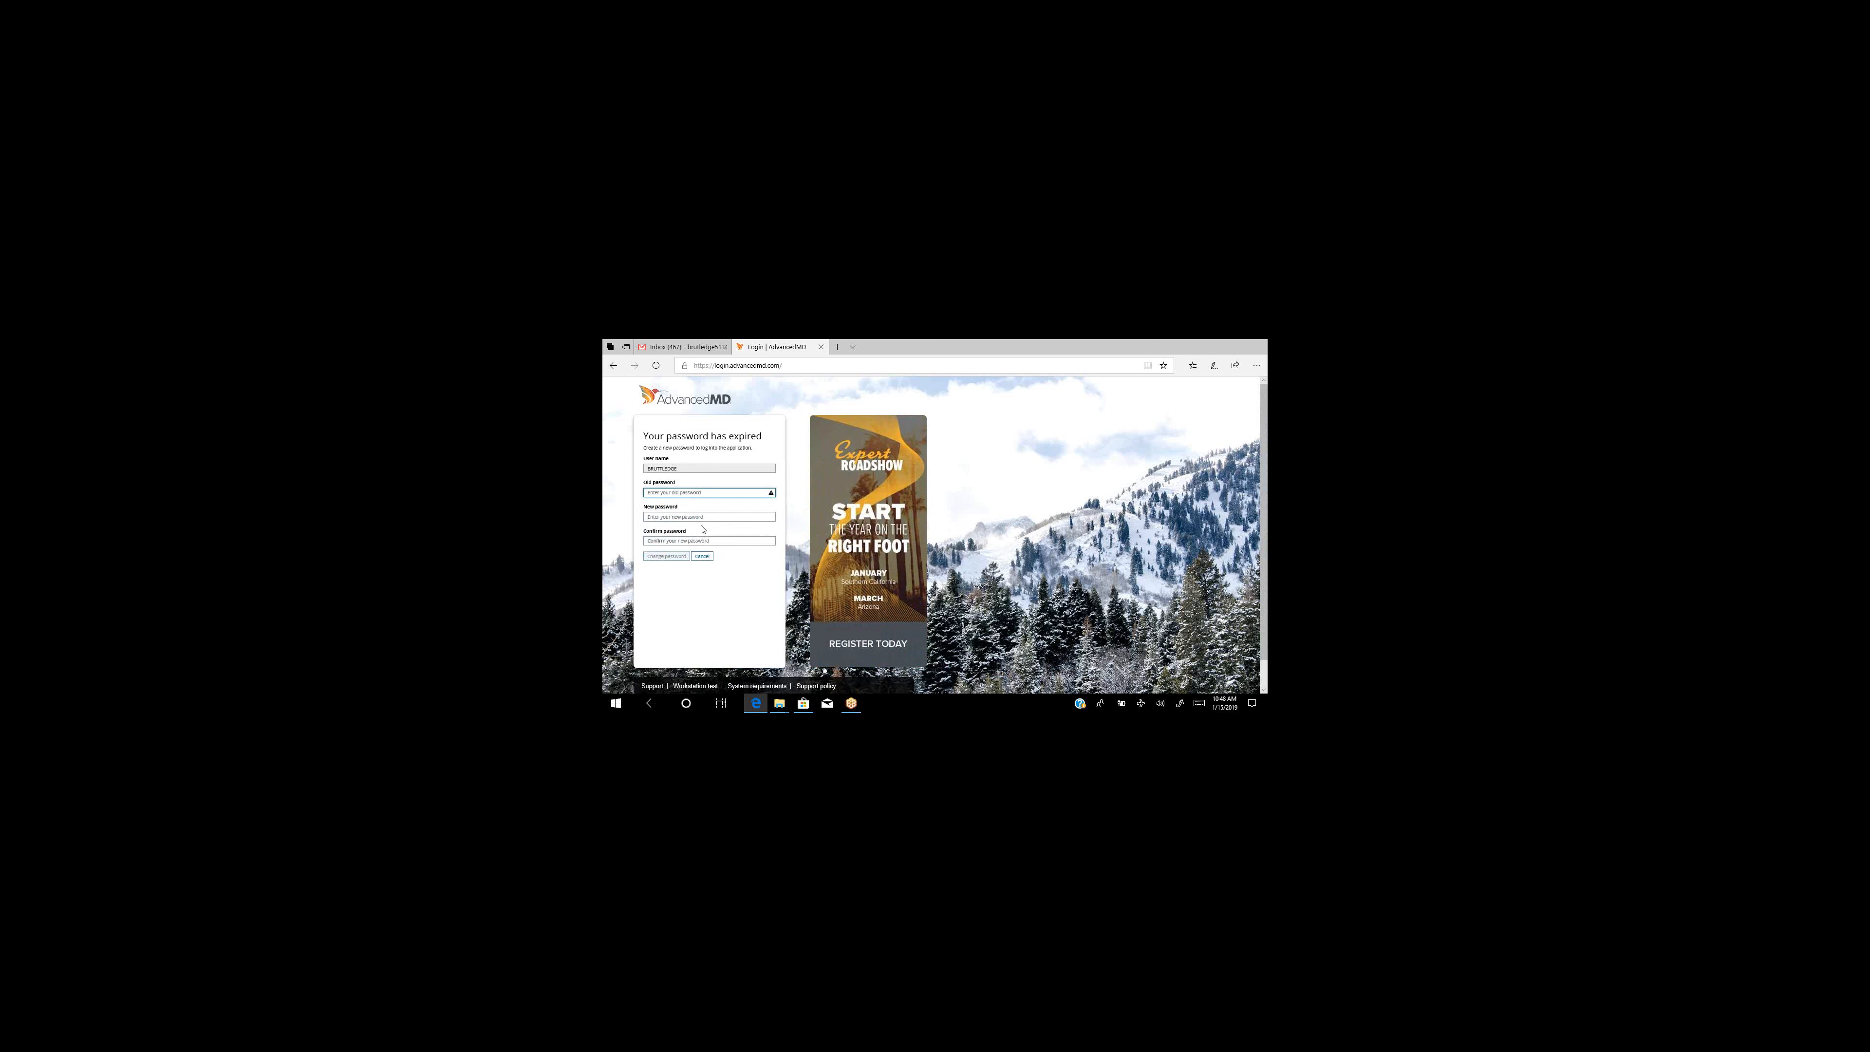
Enter the old password and a new password, then retype the old password.
{"action": "type", "text": "••••••••"}
{"action": "left_click", "coordinate": [675, 517]}
{"action": "type", "text": "•••••••"}
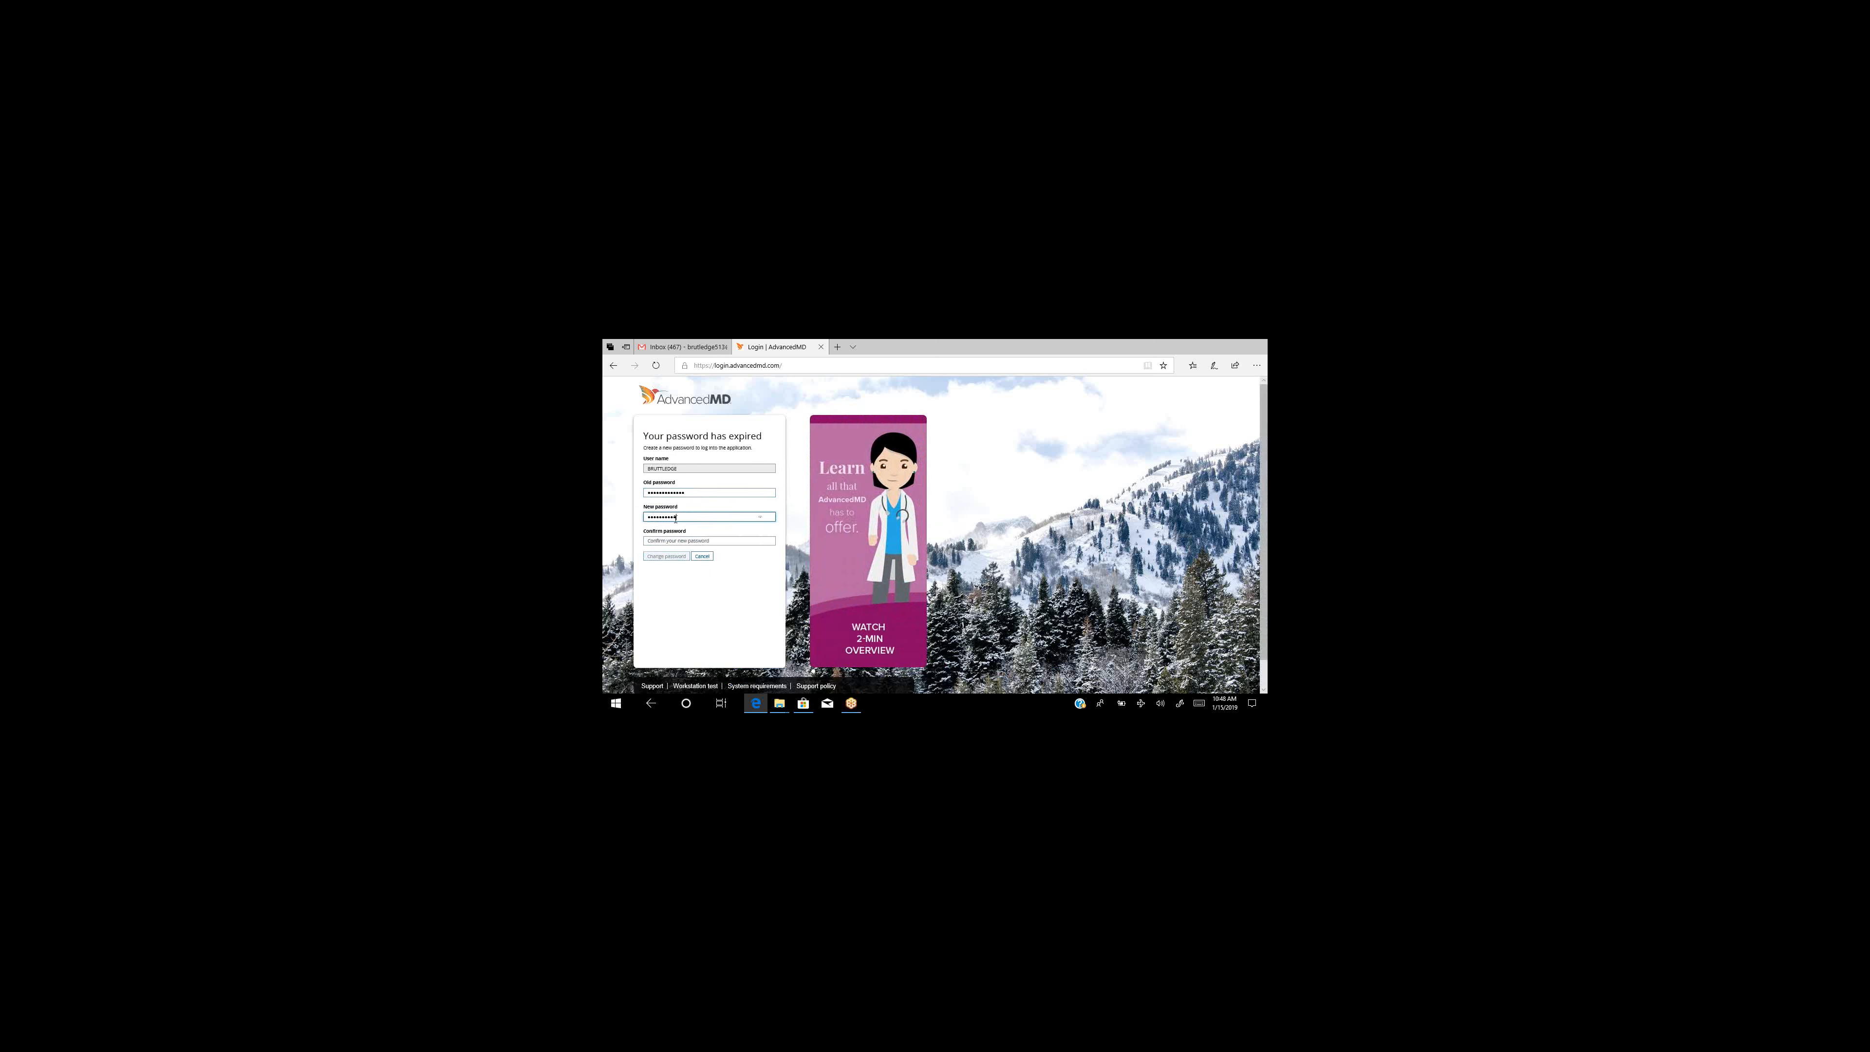
{"action": "left_click", "coordinate": [671, 540]}
{"action": "left_click", "coordinate": [690, 492]}
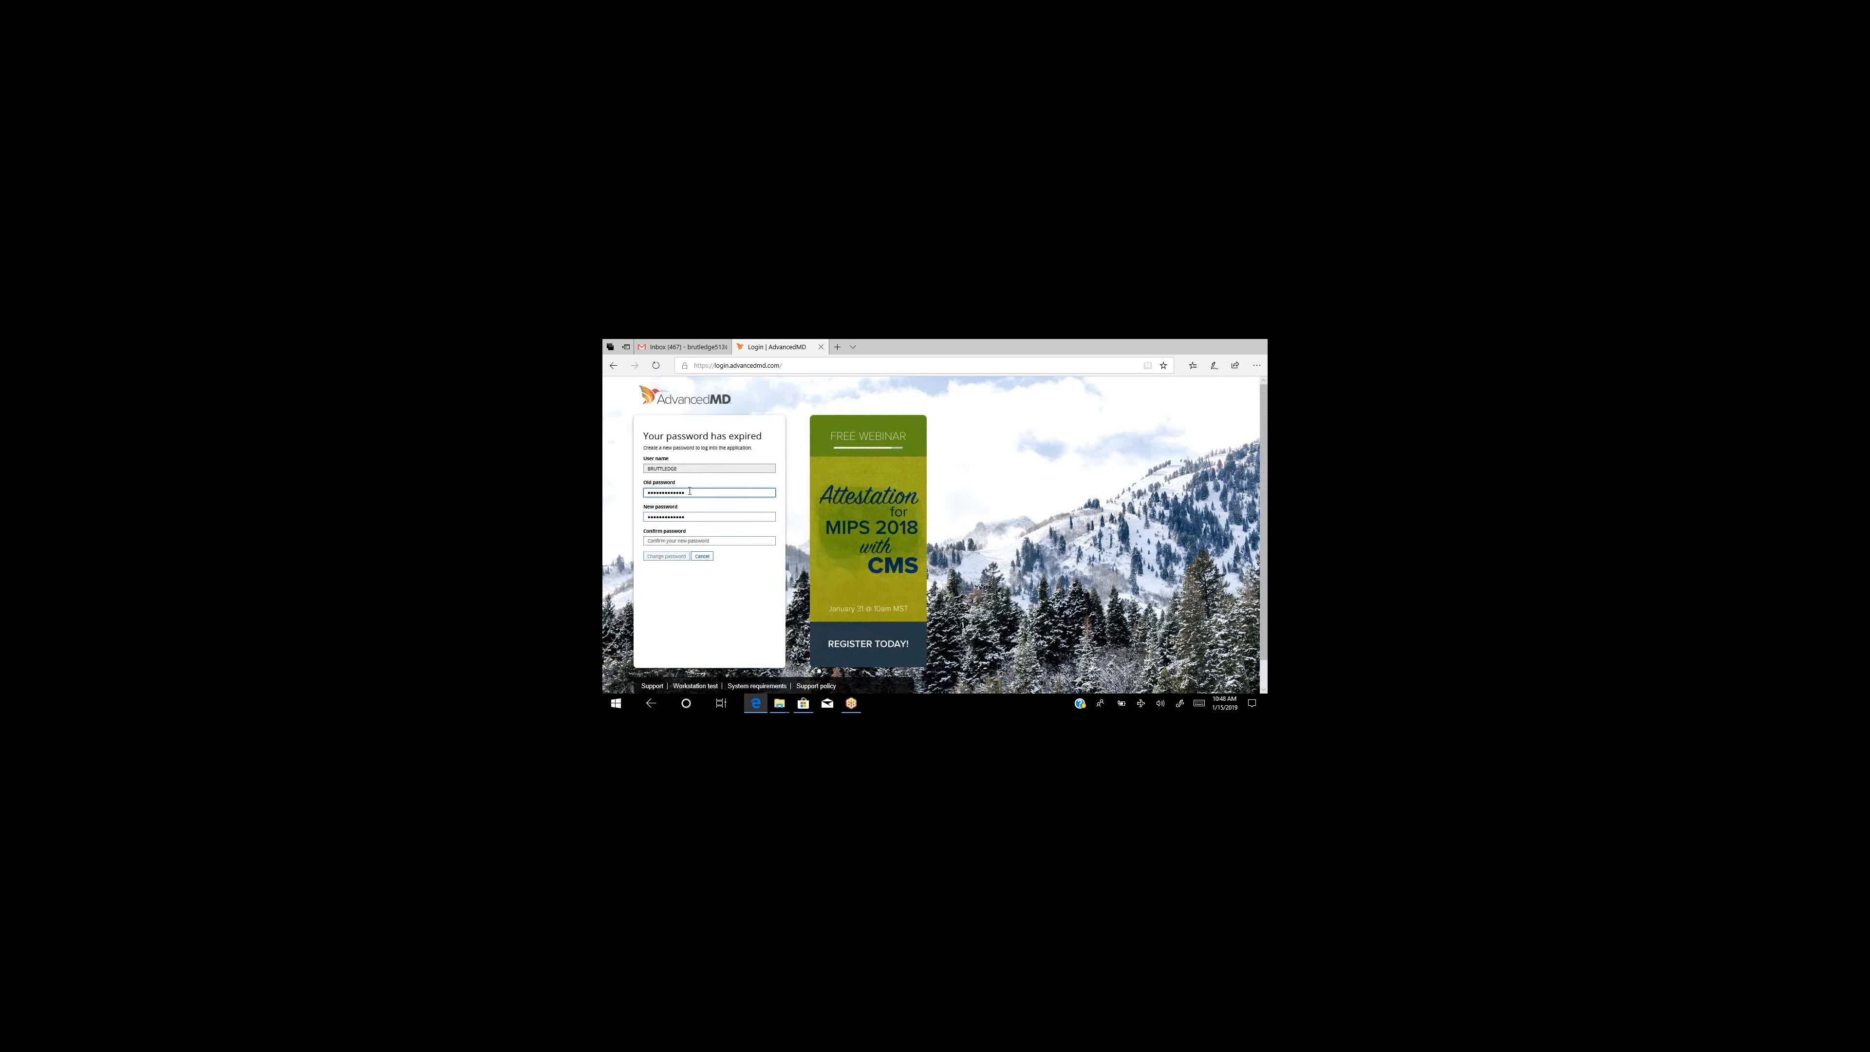
{"action": "type", "text": "••"}
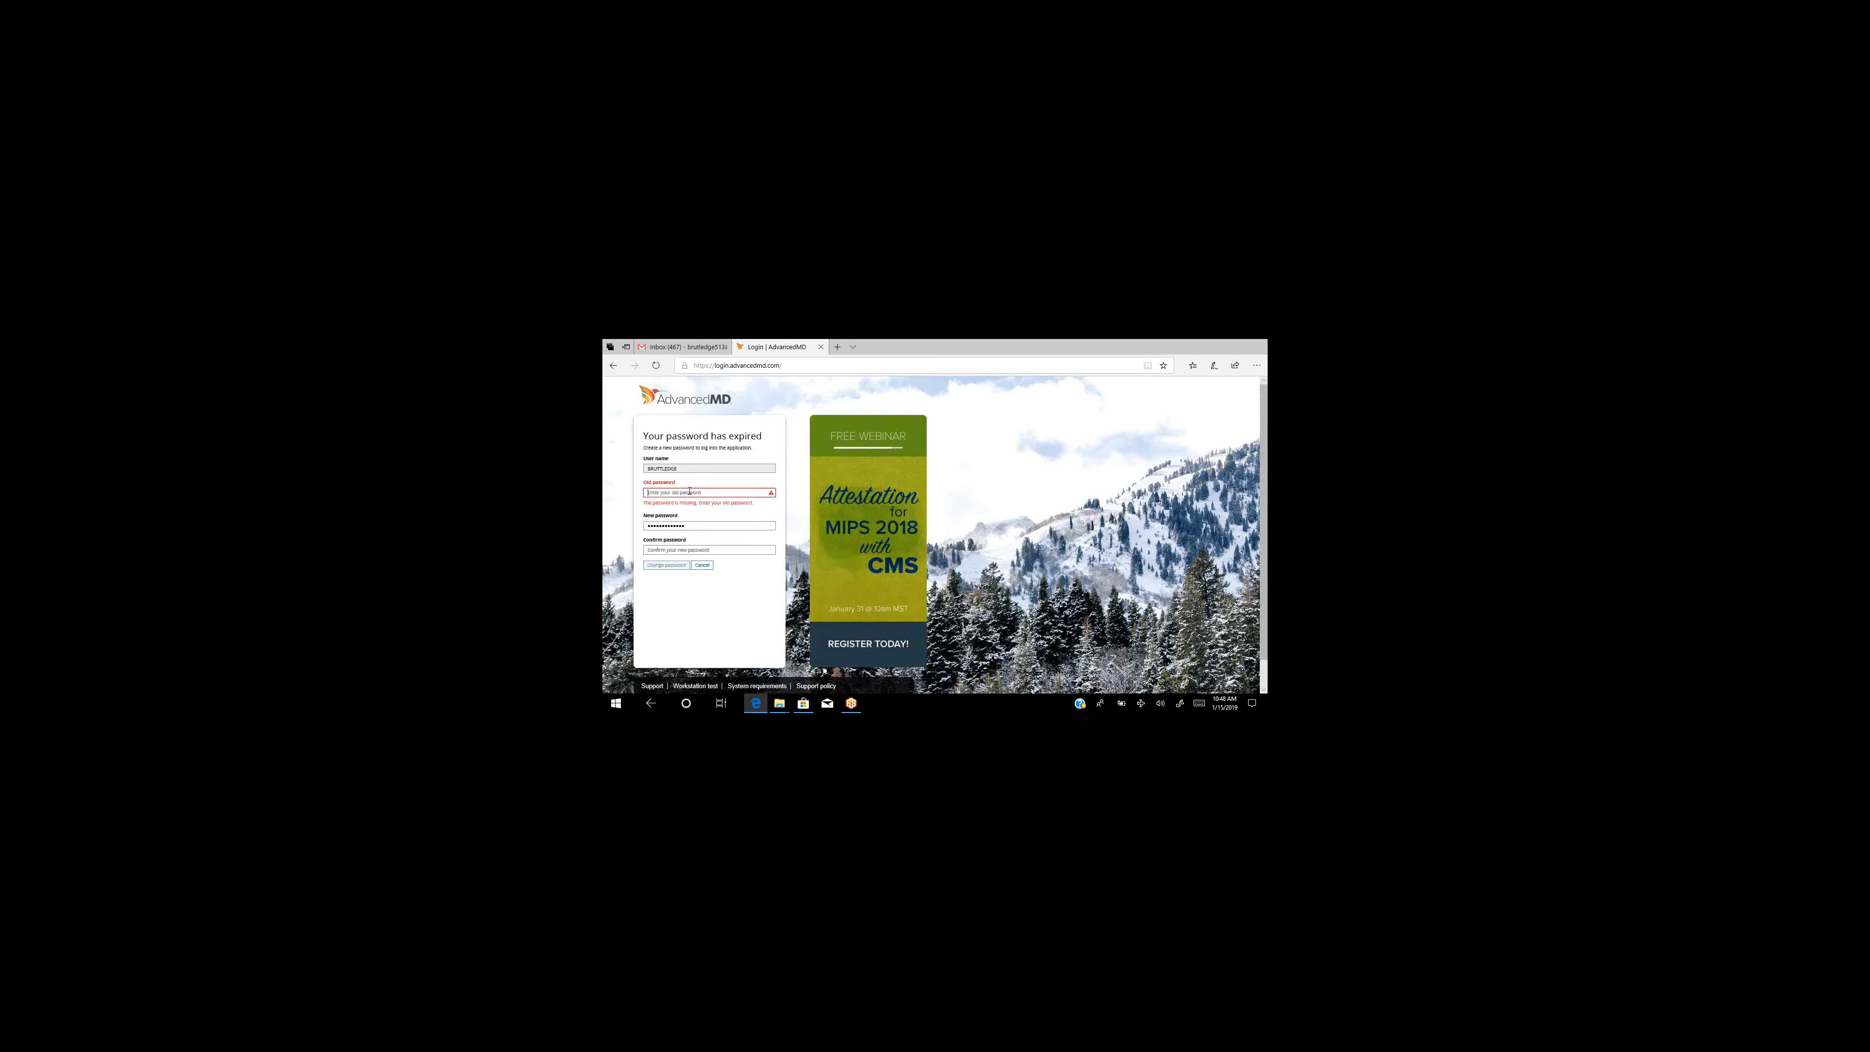